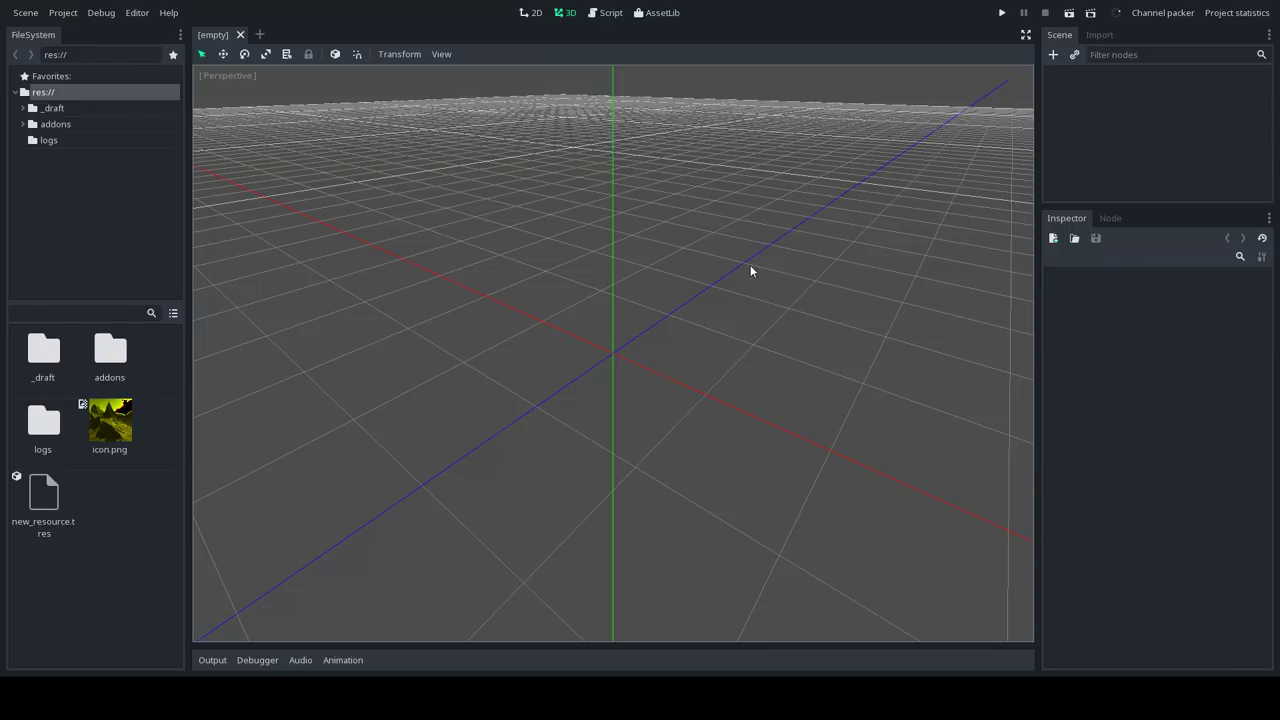
pyautogui.moveTo(710, 270); pyautogui.dragTo(938, 301, button='middle')
pyautogui.moveTo(796, 293); pyautogui.dragTo(535, 283, button='middle')
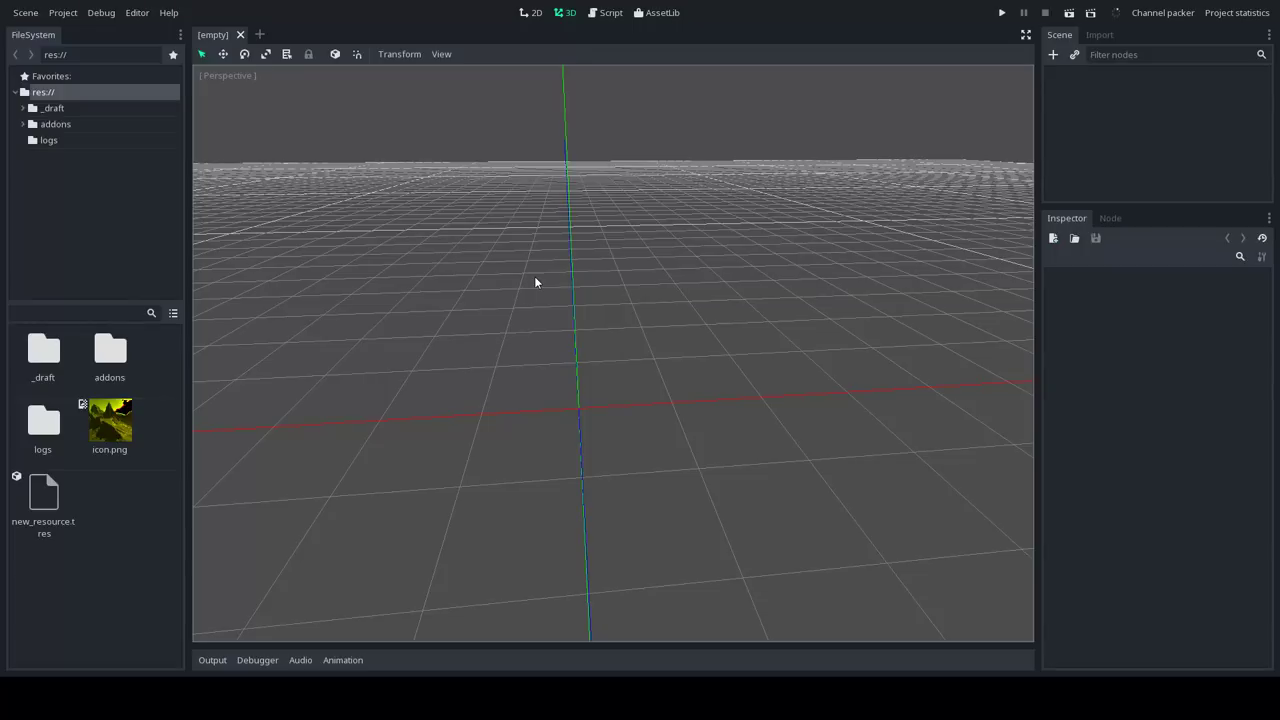
pyautogui.moveTo(575, 281); pyautogui.dragTo(900, 255, button='middle')
pyautogui.moveTo(1154, 209); pyautogui.dragTo(1137, 346)
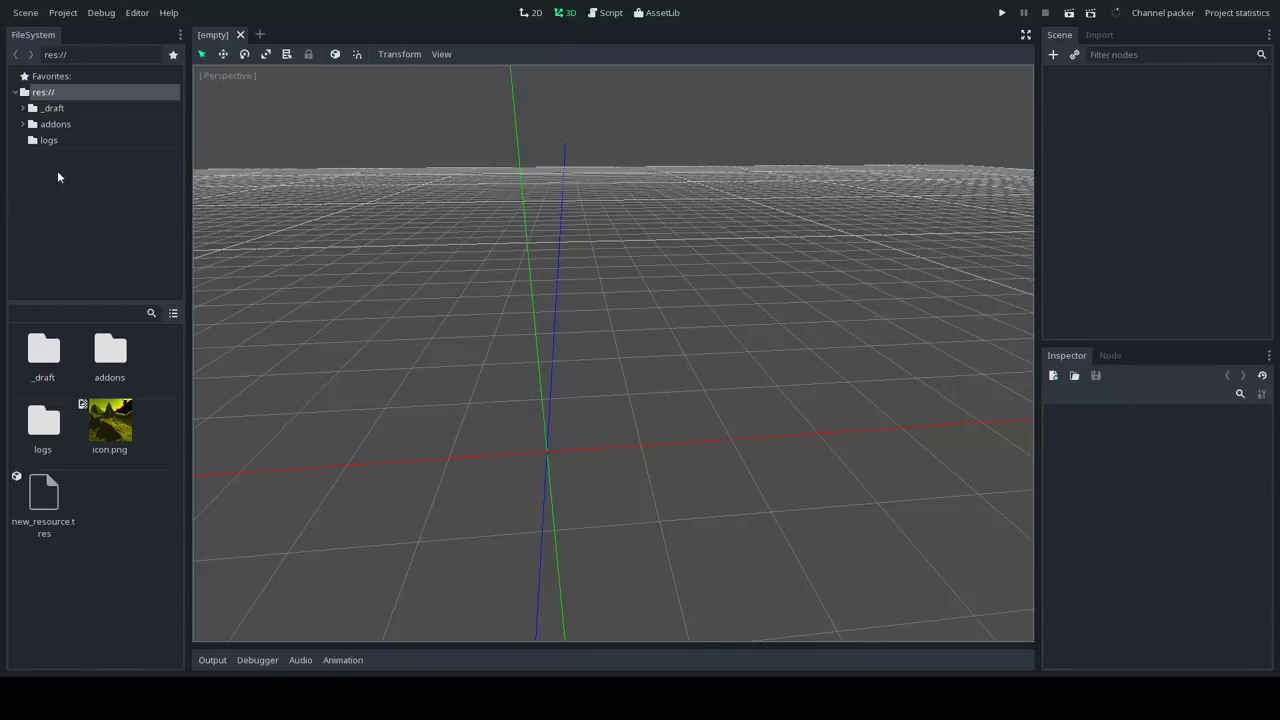
# Examine the contents of the project's addons folder, including zylann.hterrain, zylann.hterrain_demo, zylann.channel_packer and zylann.project_stats
pyautogui.click(23, 125)
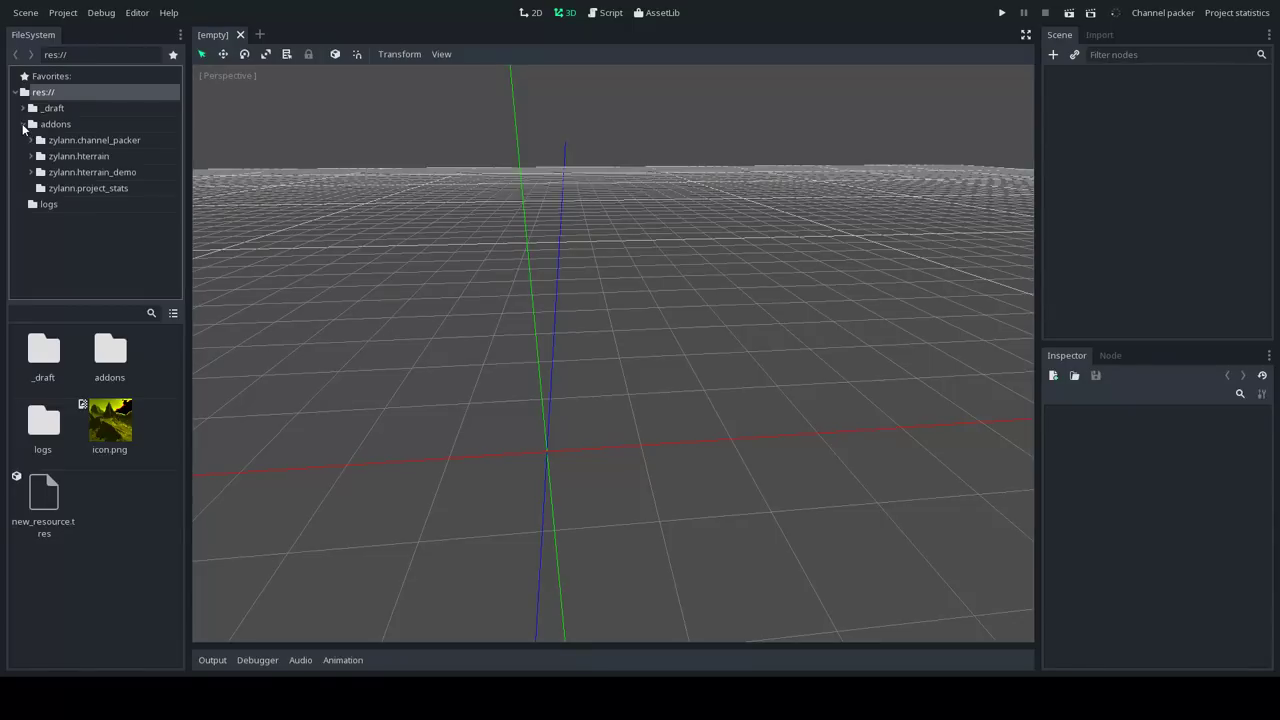
pyautogui.click(97, 156)
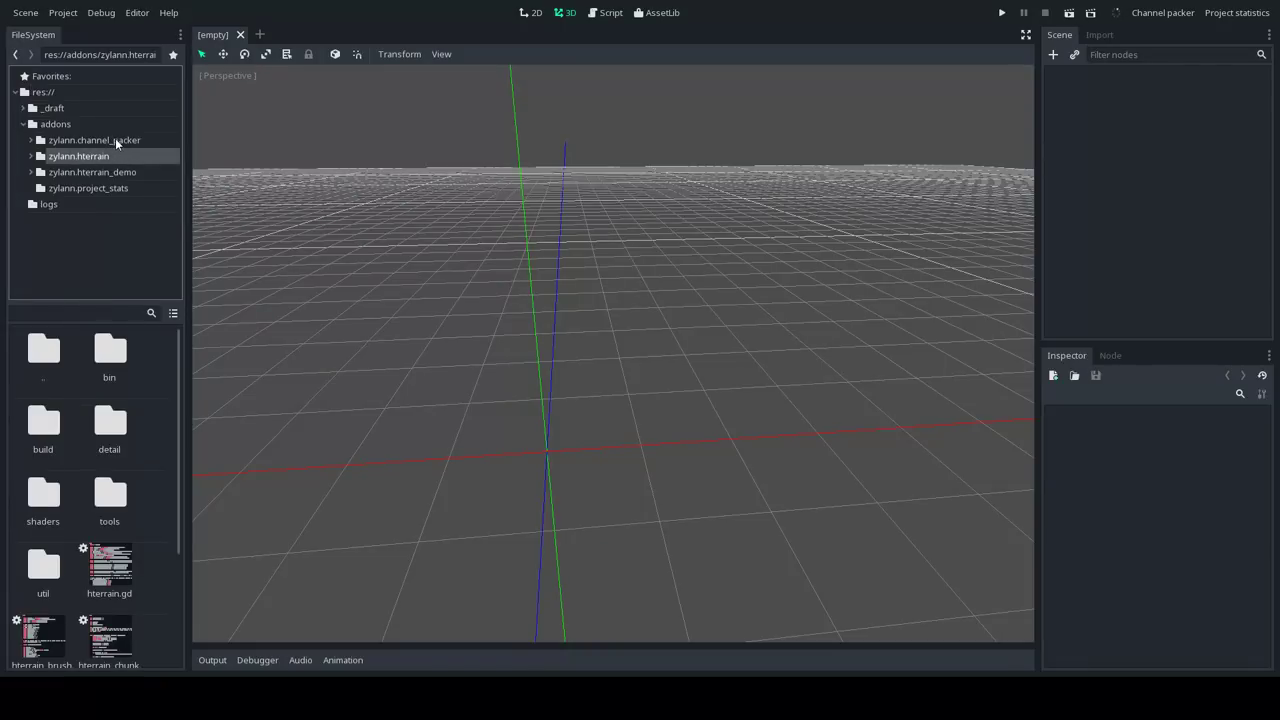
pyautogui.click(115, 141)
pyautogui.click(113, 189)
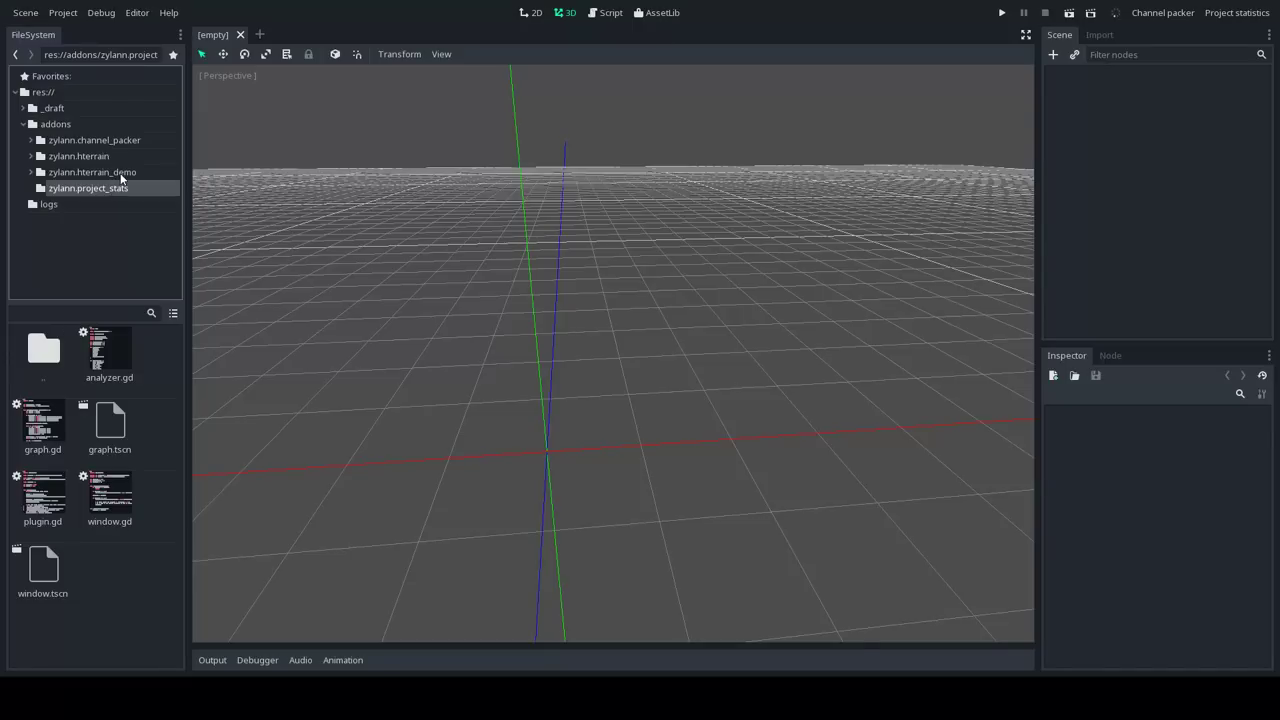
pyautogui.click(116, 172)
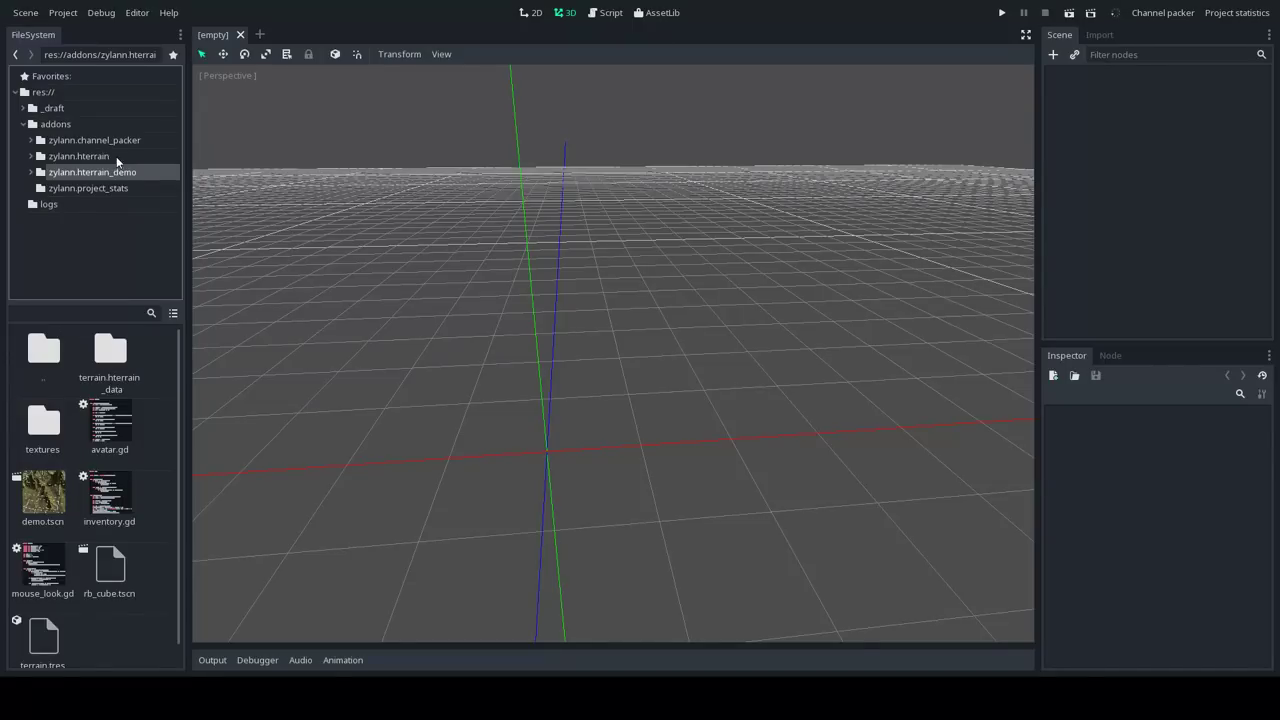
pyautogui.click(104, 156)
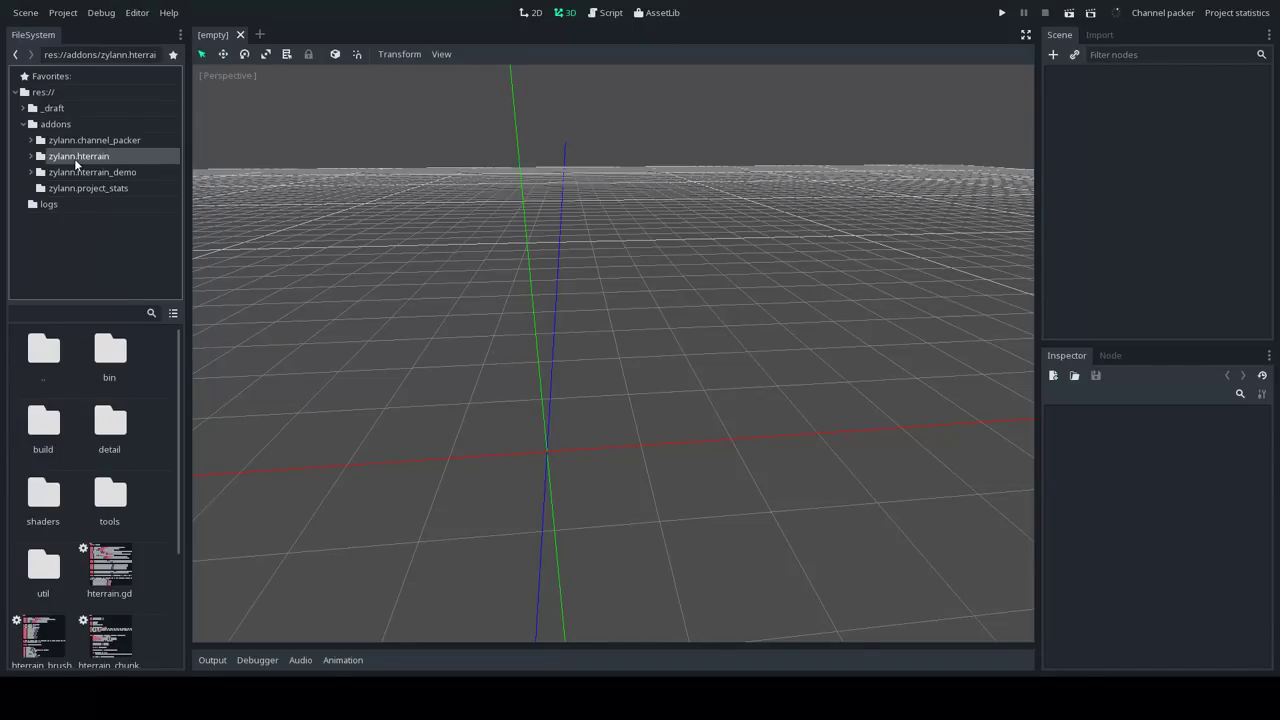
pyautogui.click(97, 140)
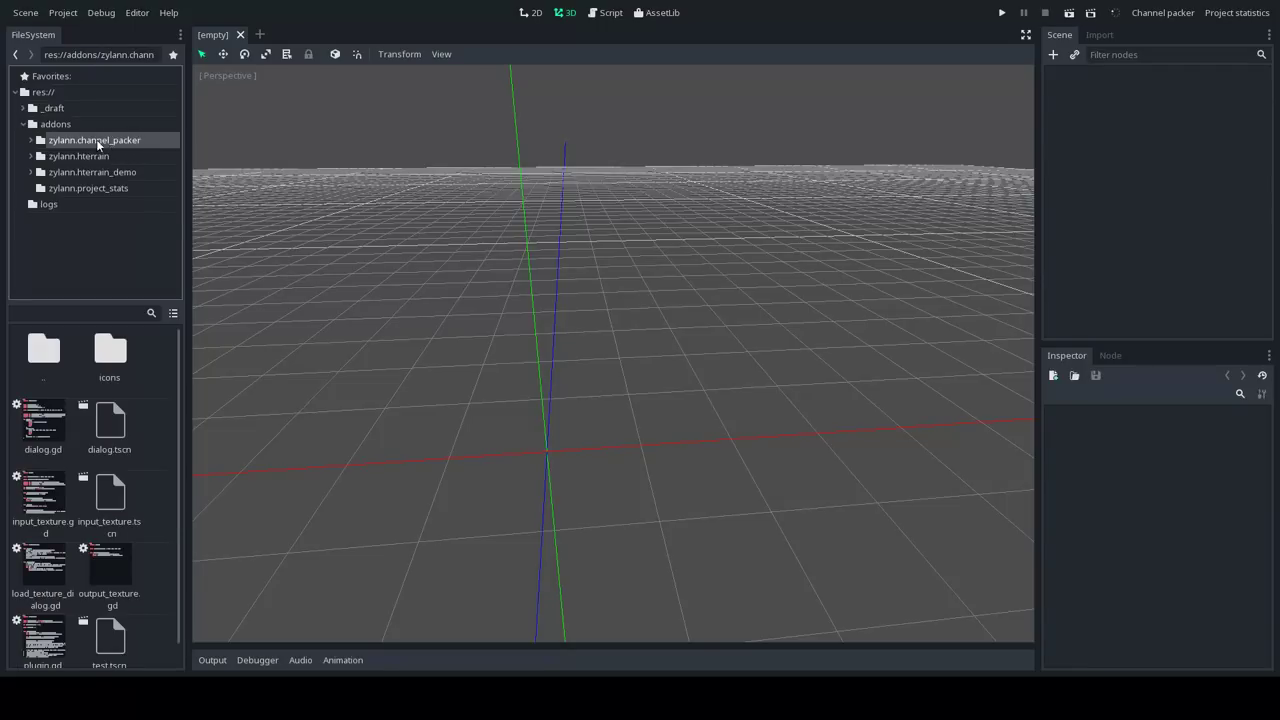
pyautogui.click(101, 156)
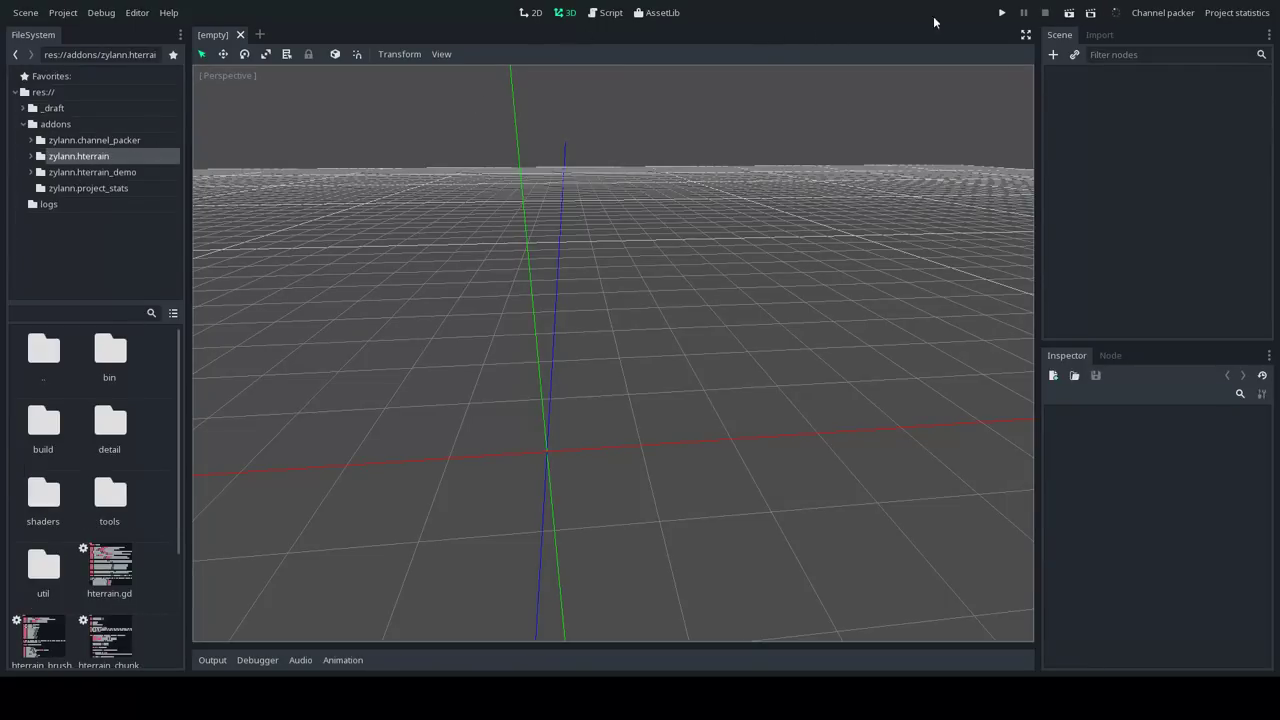
# Add an HTerrain node as the root of the empty scene
pyautogui.click(1054, 56)
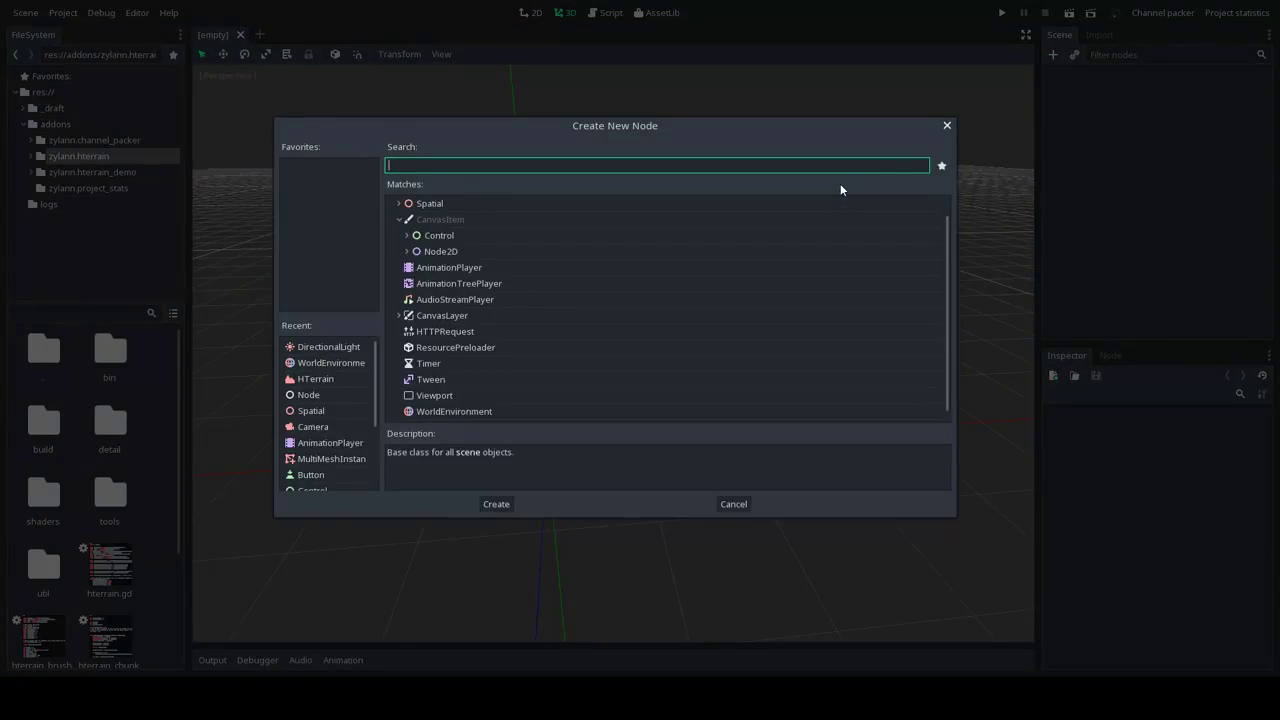
pyautogui.write('HTerra')
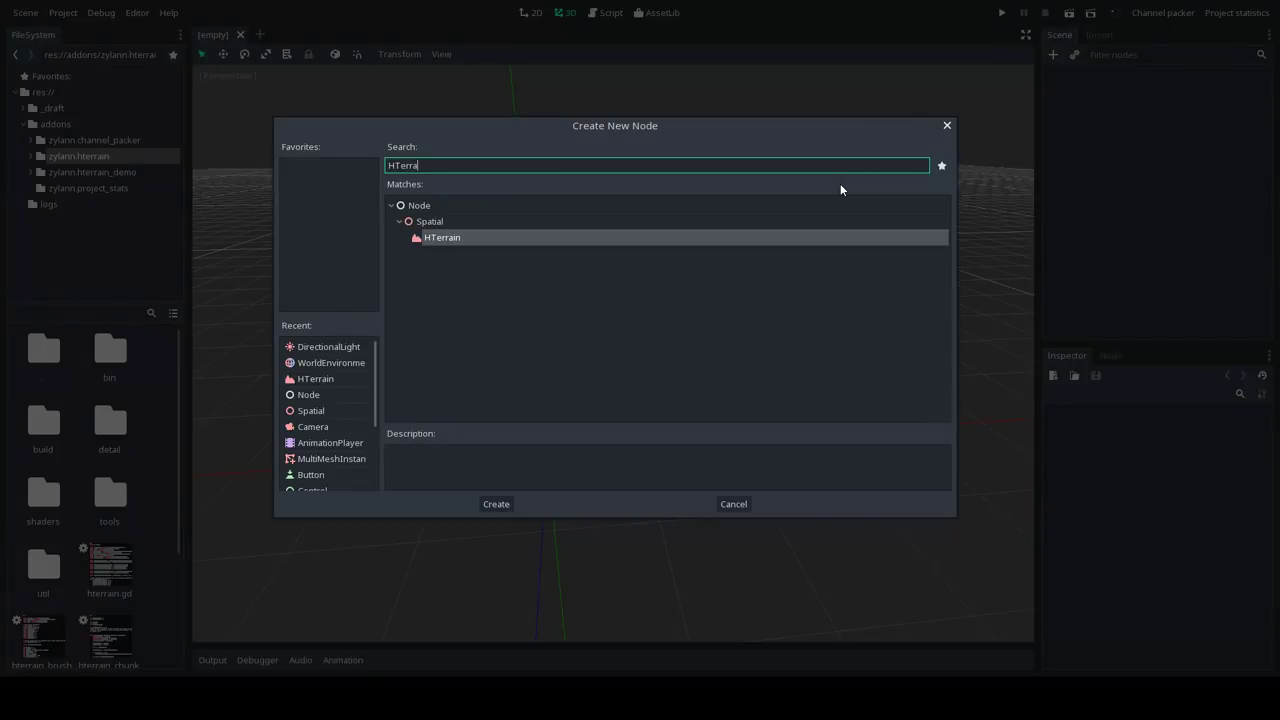
pyautogui.doubleClick(445, 238)
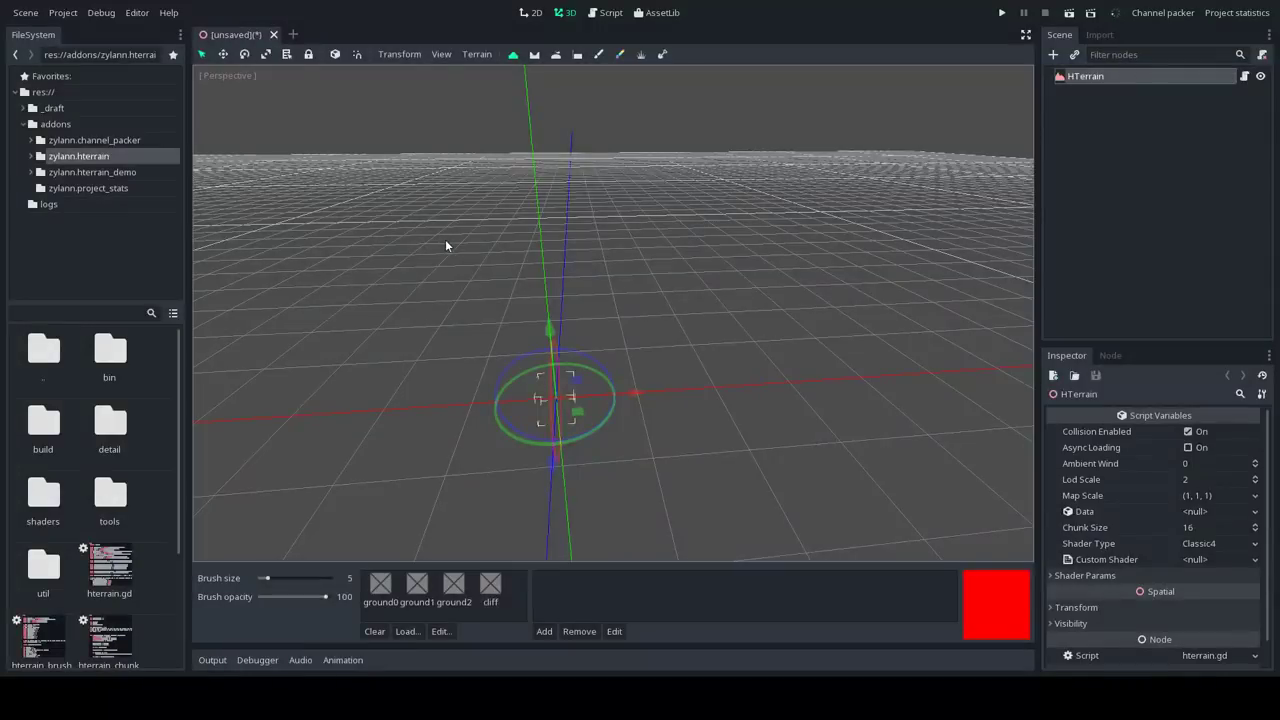
pyautogui.moveTo(410, 242); pyautogui.dragTo(700, 294, button='middle')
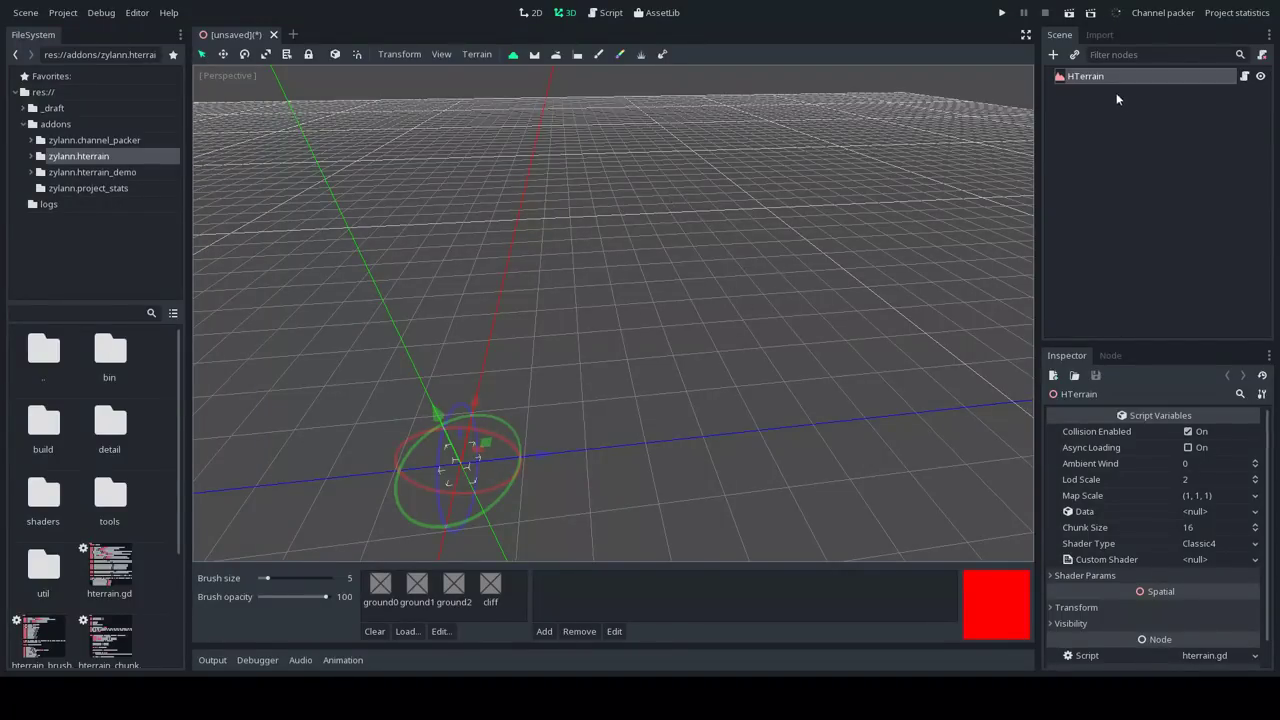
pyautogui.moveTo(644, 247); pyautogui.dragTo(661, 239, button='middle')
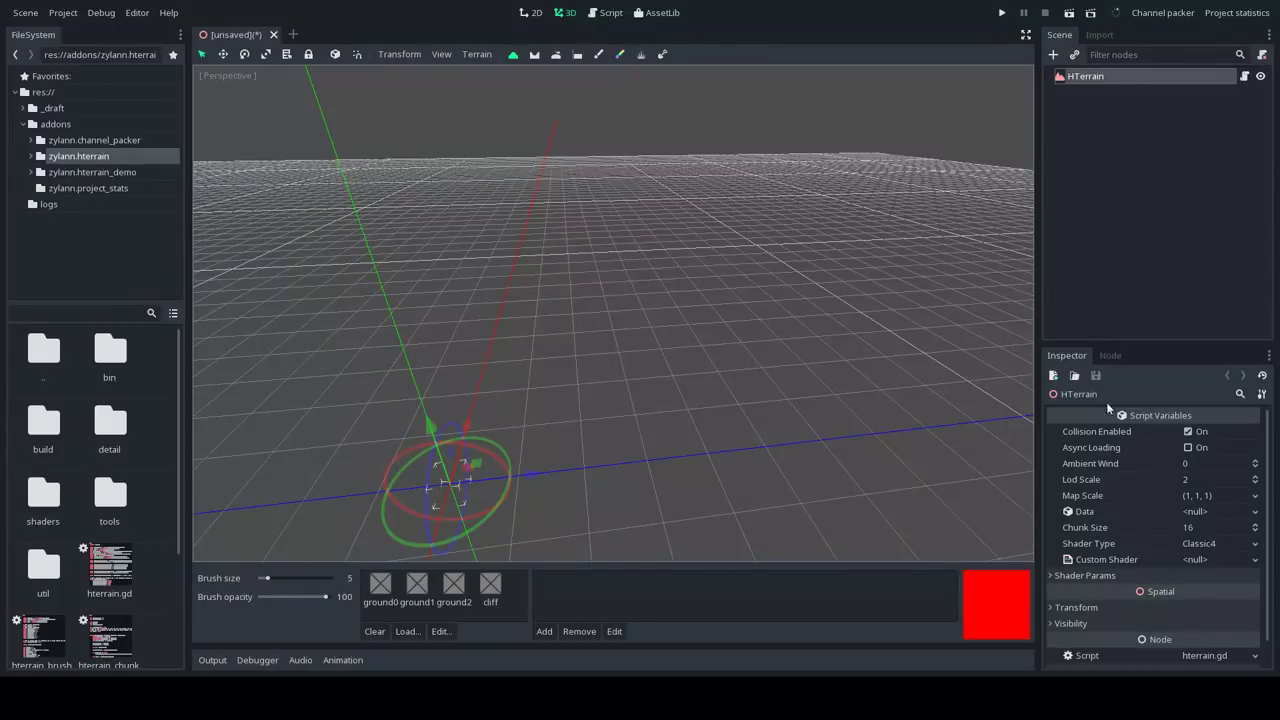
pyautogui.moveTo(1097, 348); pyautogui.dragTo(1100, 249)
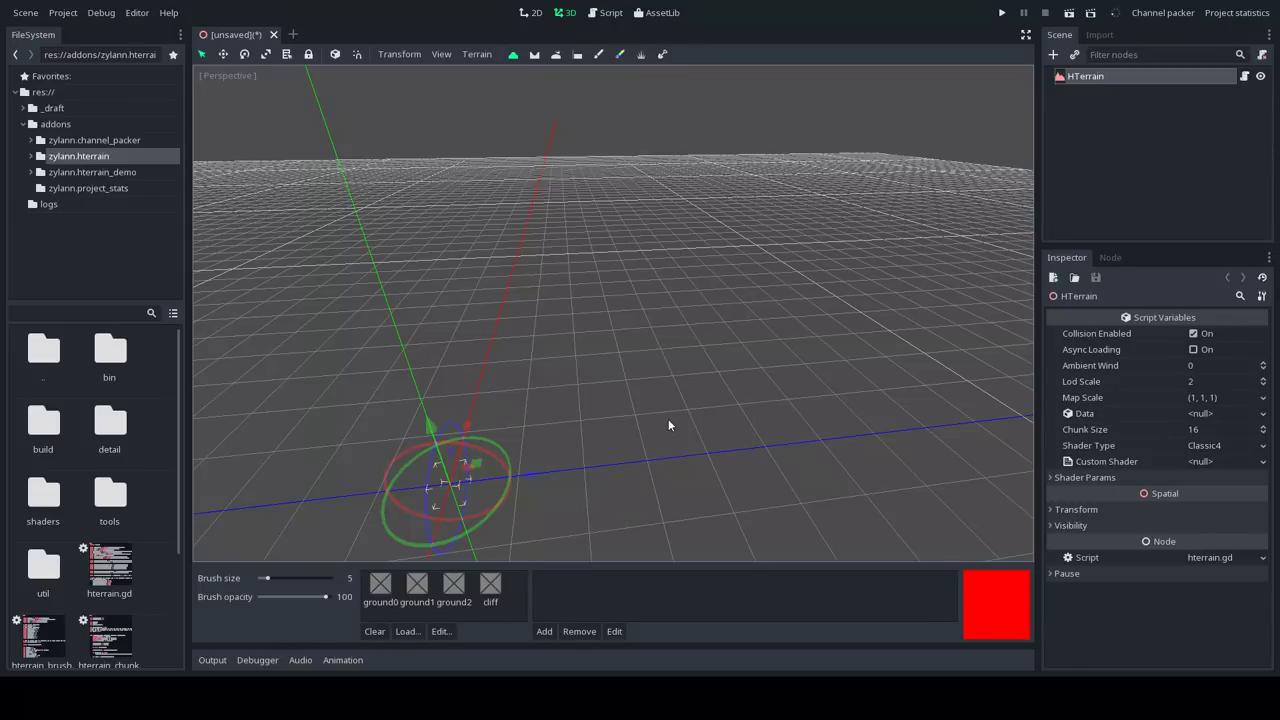
pyautogui.moveTo(669, 425); pyautogui.dragTo(676, 311, button='middle')
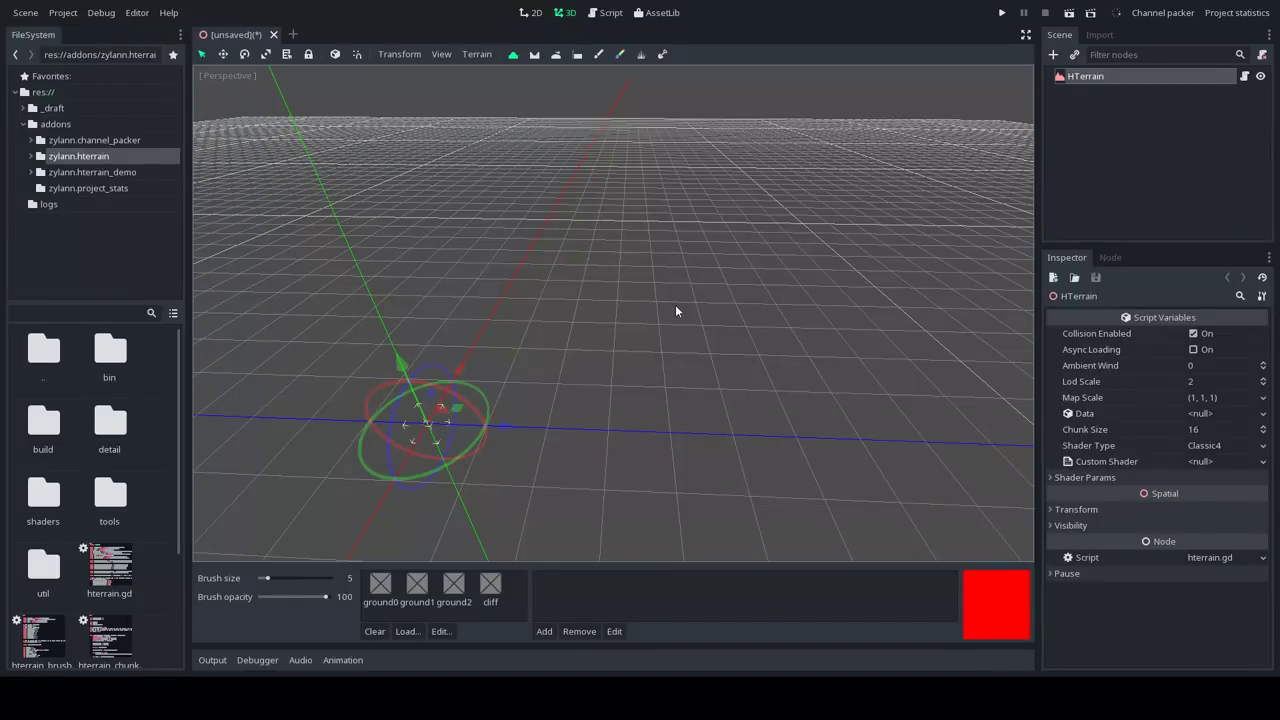
# Create a new HTerrainData resource to hold the terrain's data
pyautogui.click(1053, 279)
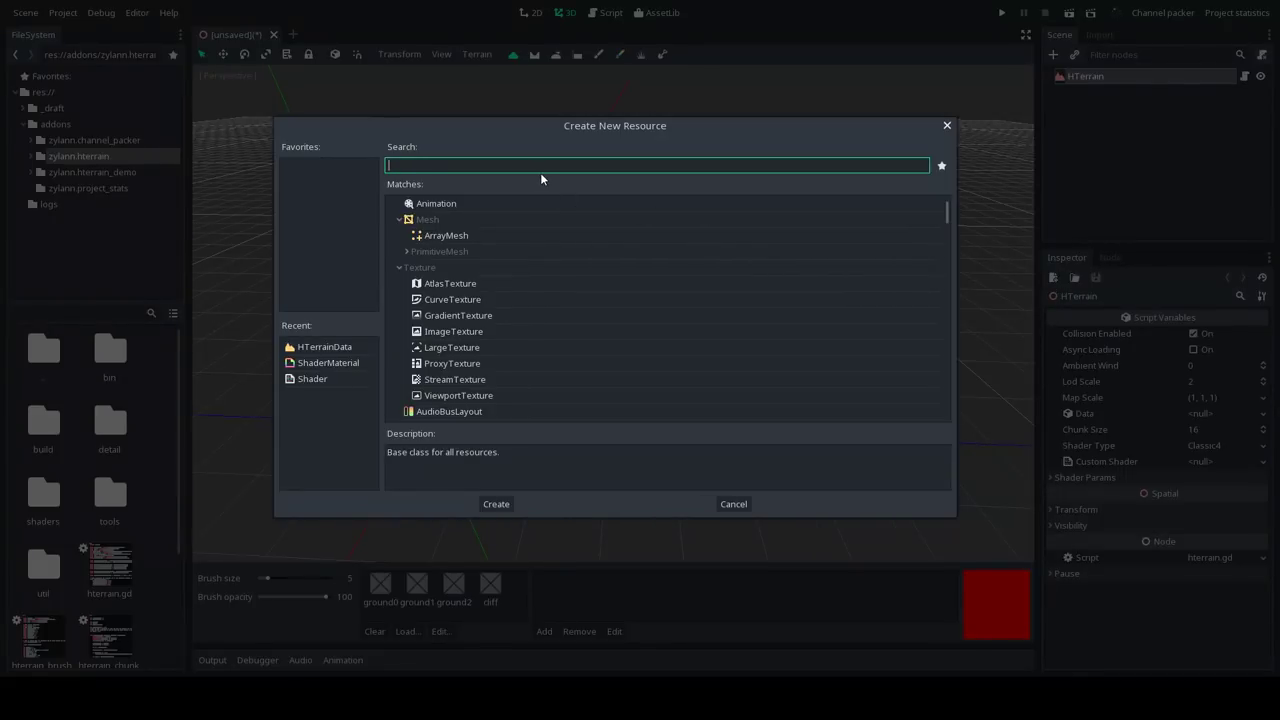
pyautogui.write('Htre')
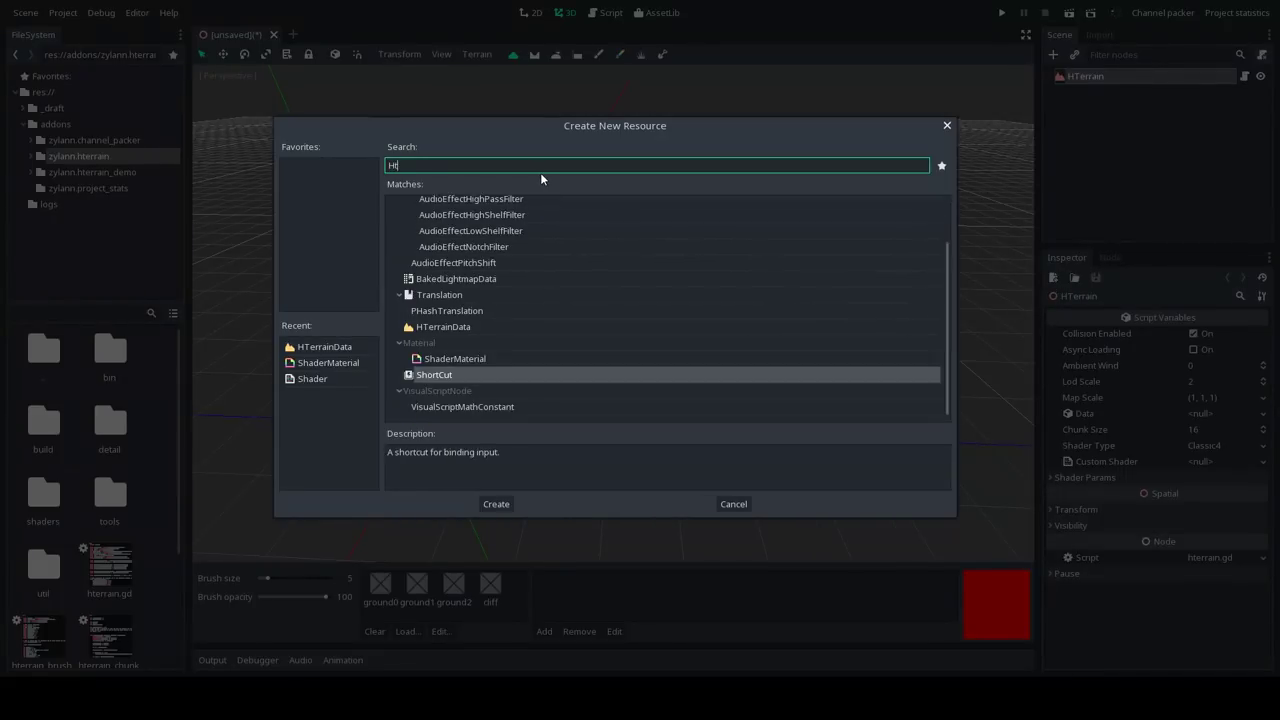
pyautogui.press('BackSpace')
pyautogui.press('BackSpace')
pyautogui.write('erra')
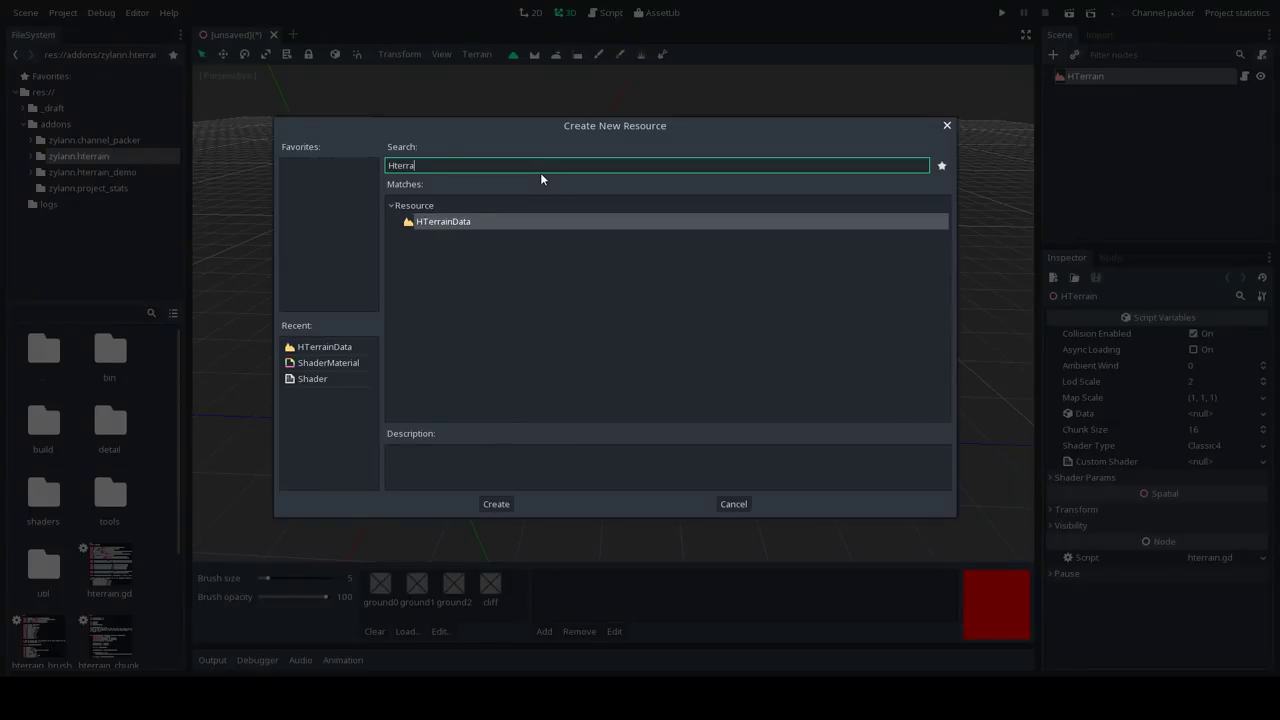
pyautogui.doubleClick(460, 221)
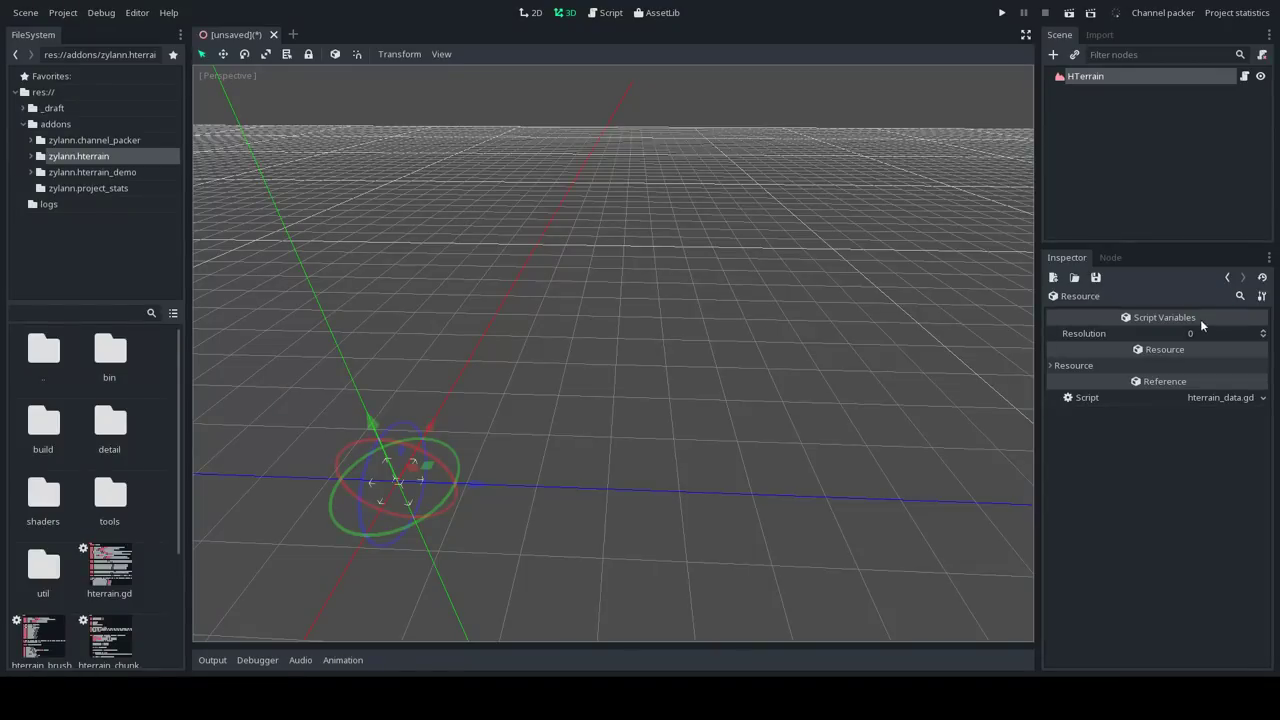
# Save the new terrain data resource as test.tres in the project's root folder
pyautogui.click(1097, 280)
pyautogui.click(1112, 316)
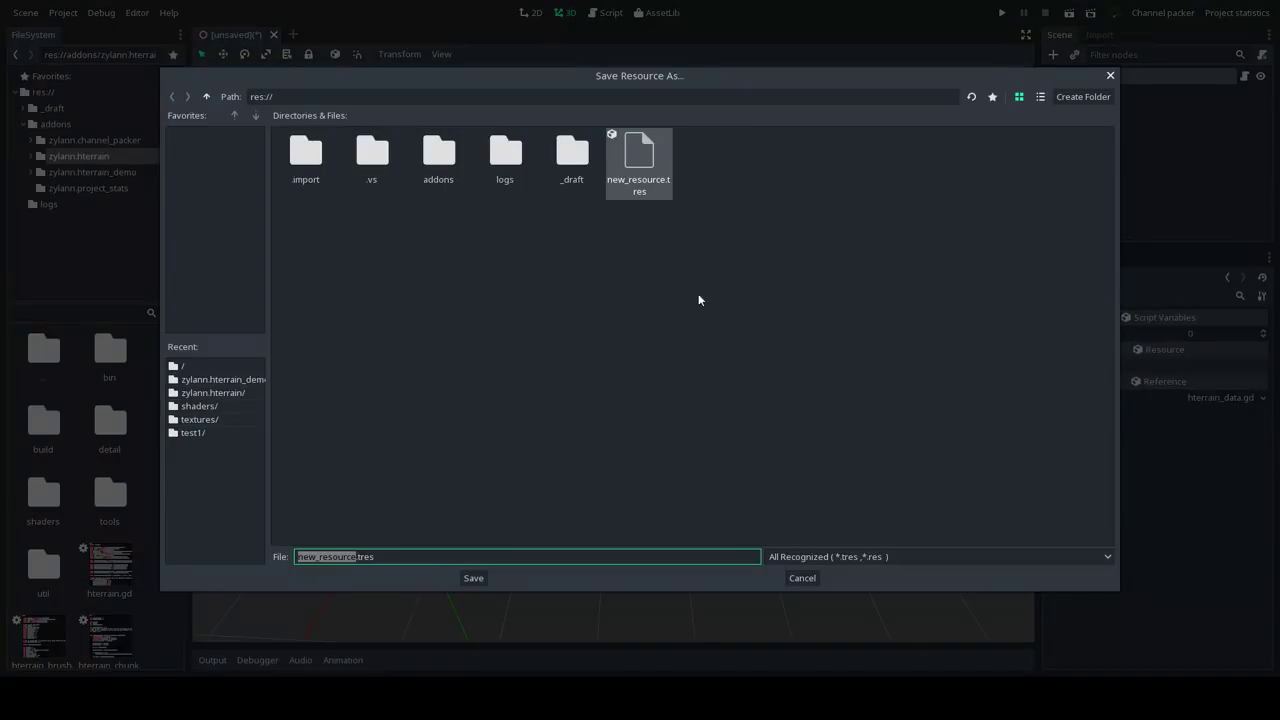
pyautogui.click(359, 557)
pyautogui.hotkey('ctrl', 'BackSpace')
pyautogui.write('test')
pyautogui.click(473, 579)
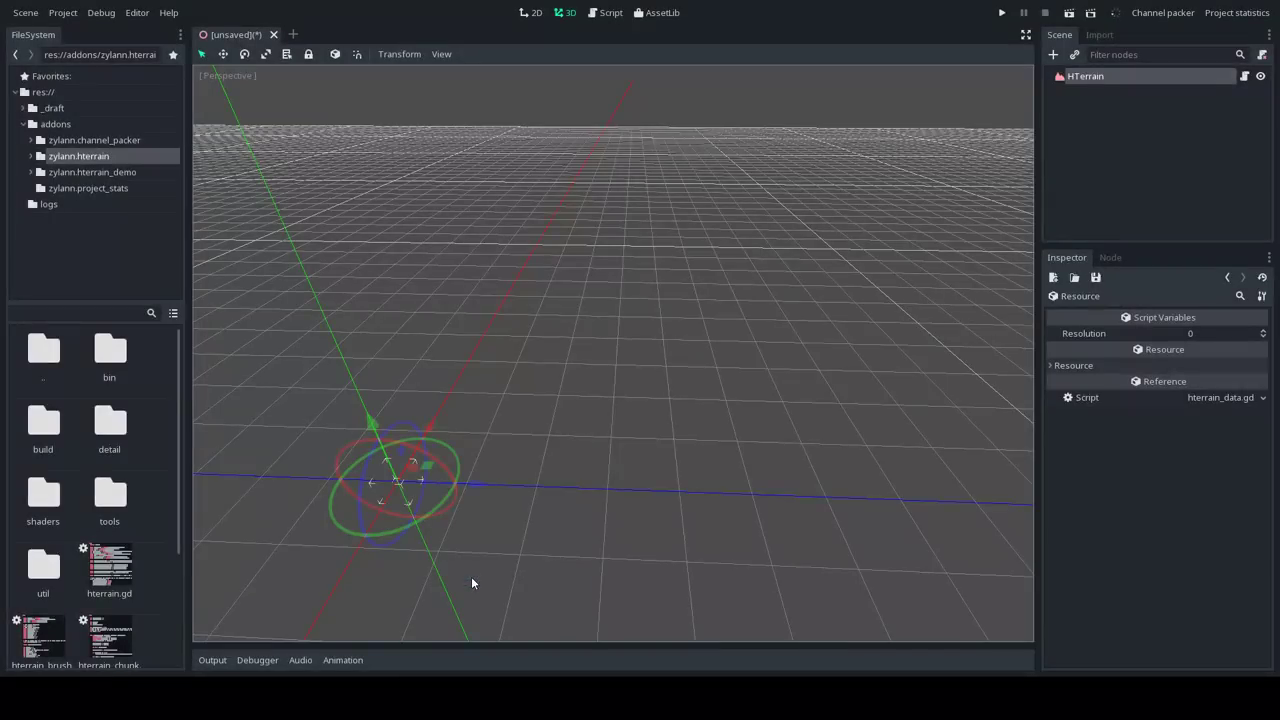
# Load test.tres as the Data resource of the HTerrain node
pyautogui.click(1092, 77)
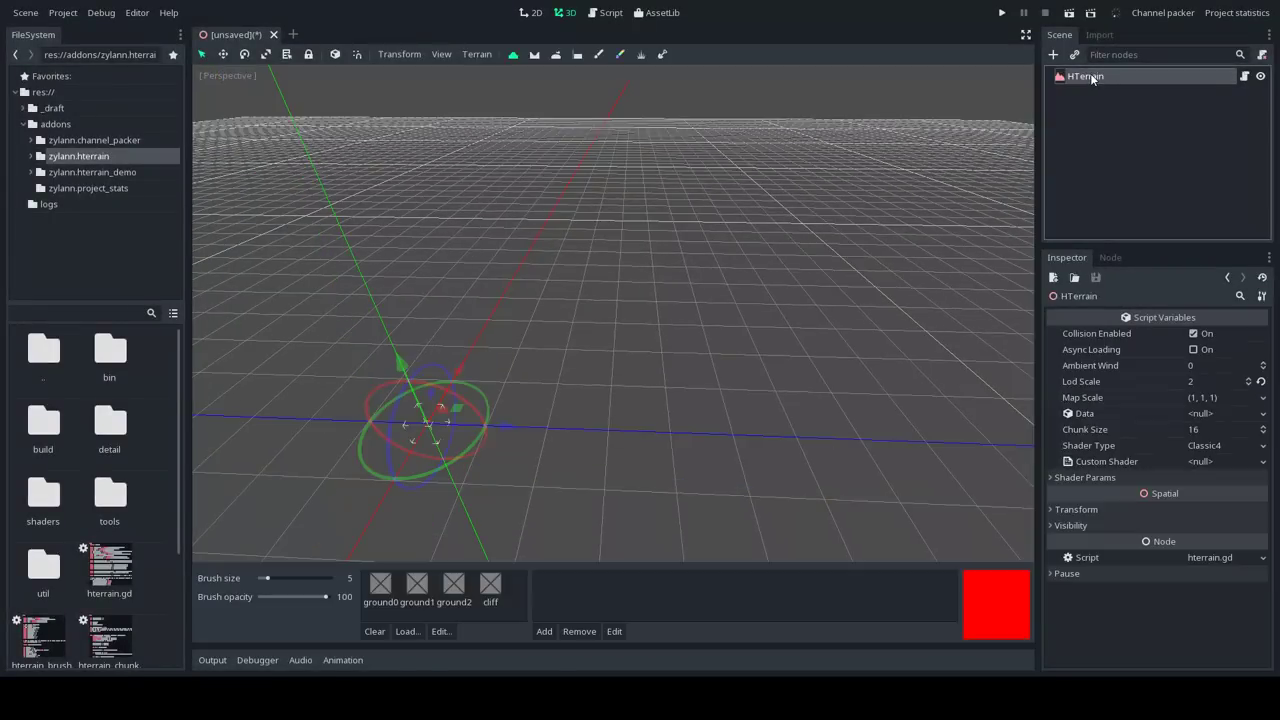
pyautogui.click(1214, 413)
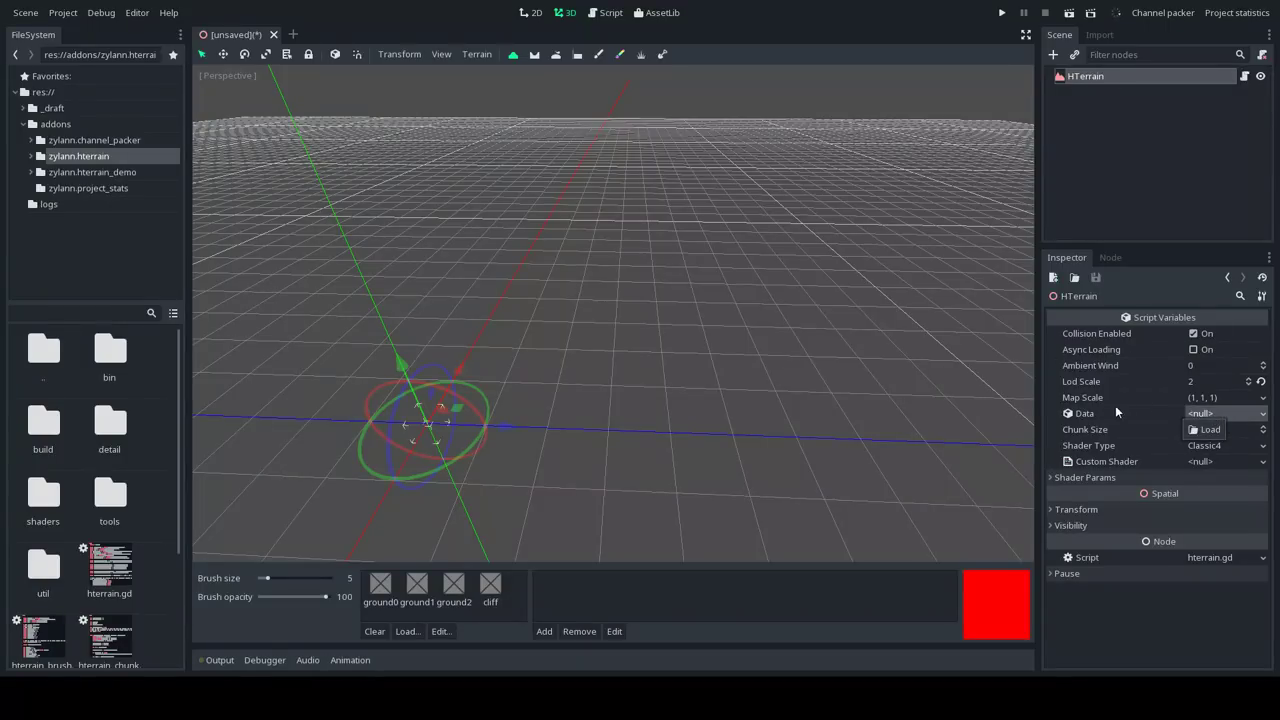
pyautogui.click(1203, 430)
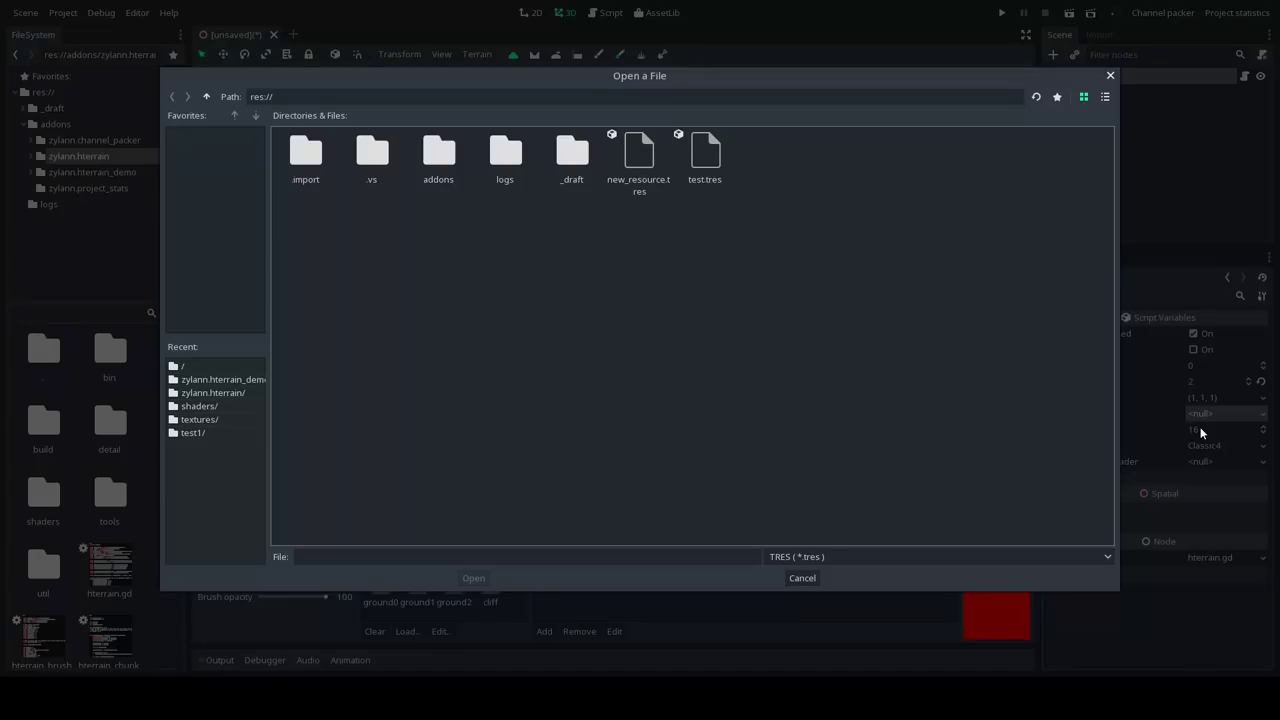
pyautogui.click(710, 162)
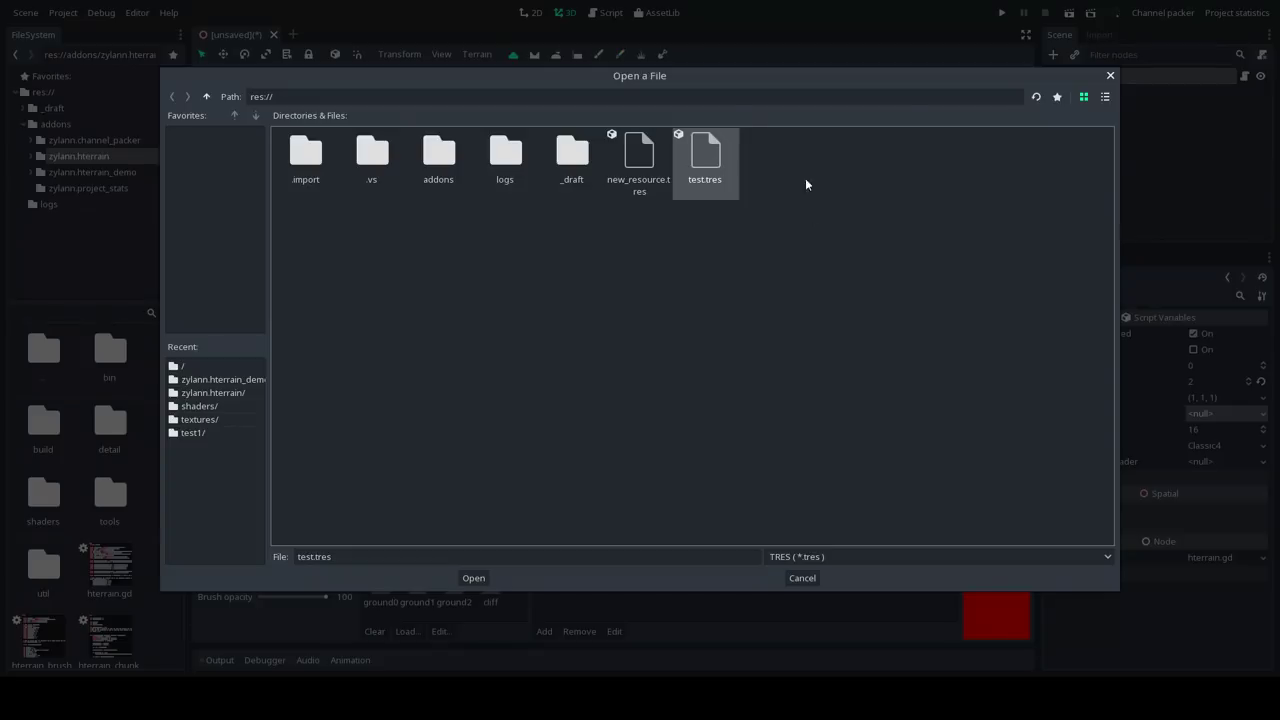
pyautogui.press('Return')
# Add a DirectionalLight node as a child of HTerrain
pyautogui.scroll(-8, 673, 245)
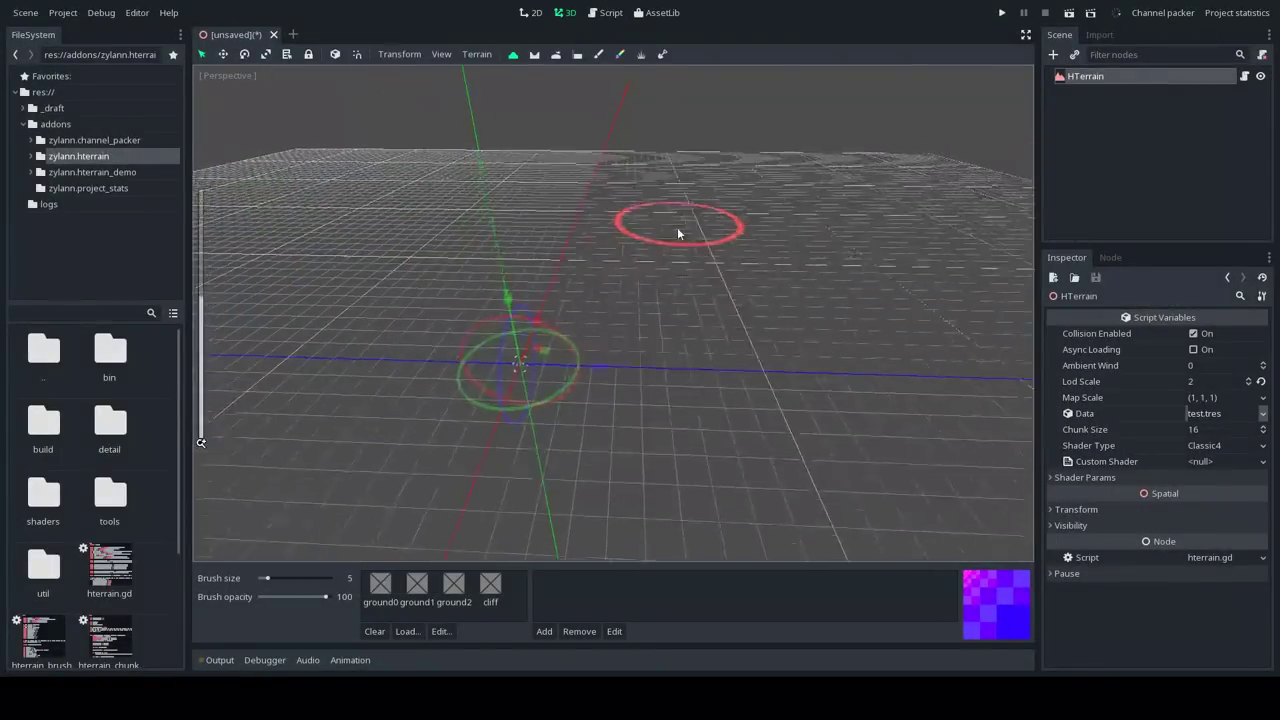
pyautogui.moveTo(677, 234); pyautogui.dragTo(646, 189, button='middle')
pyautogui.moveTo(828, 165); pyautogui.dragTo(730, 252, button='middle')
pyautogui.click(1053, 56)
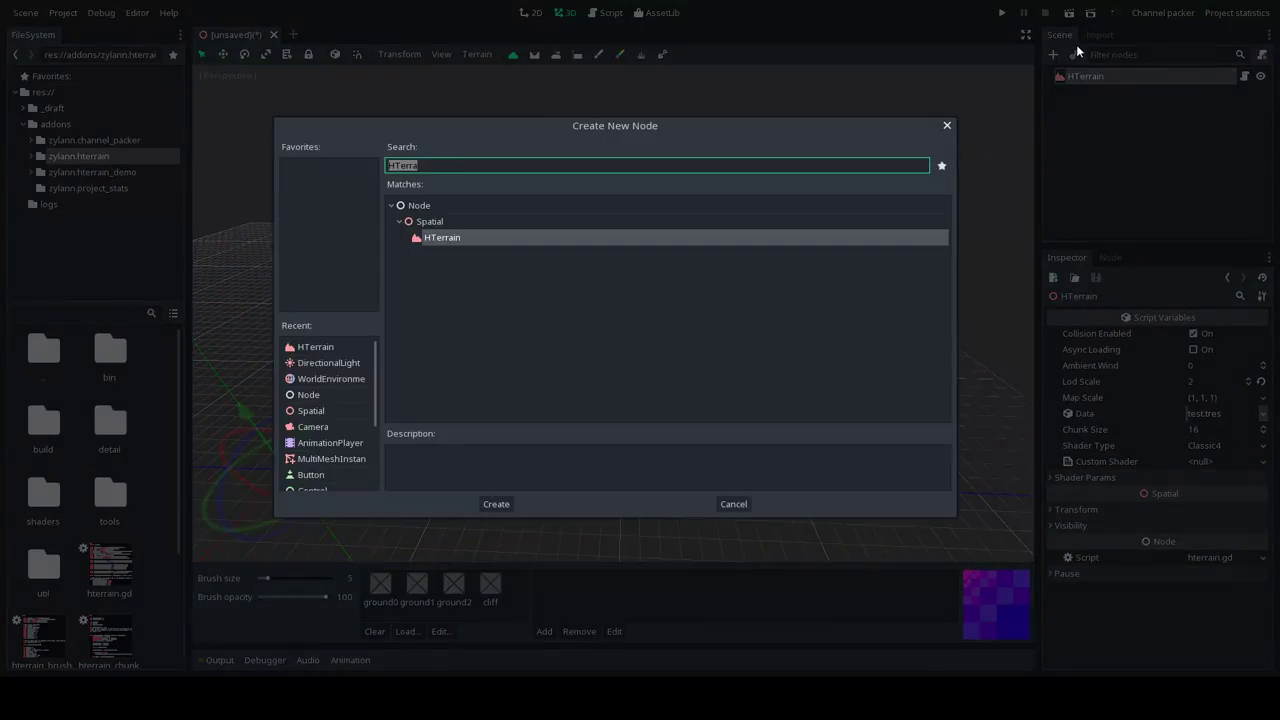
pyautogui.write('Direc')
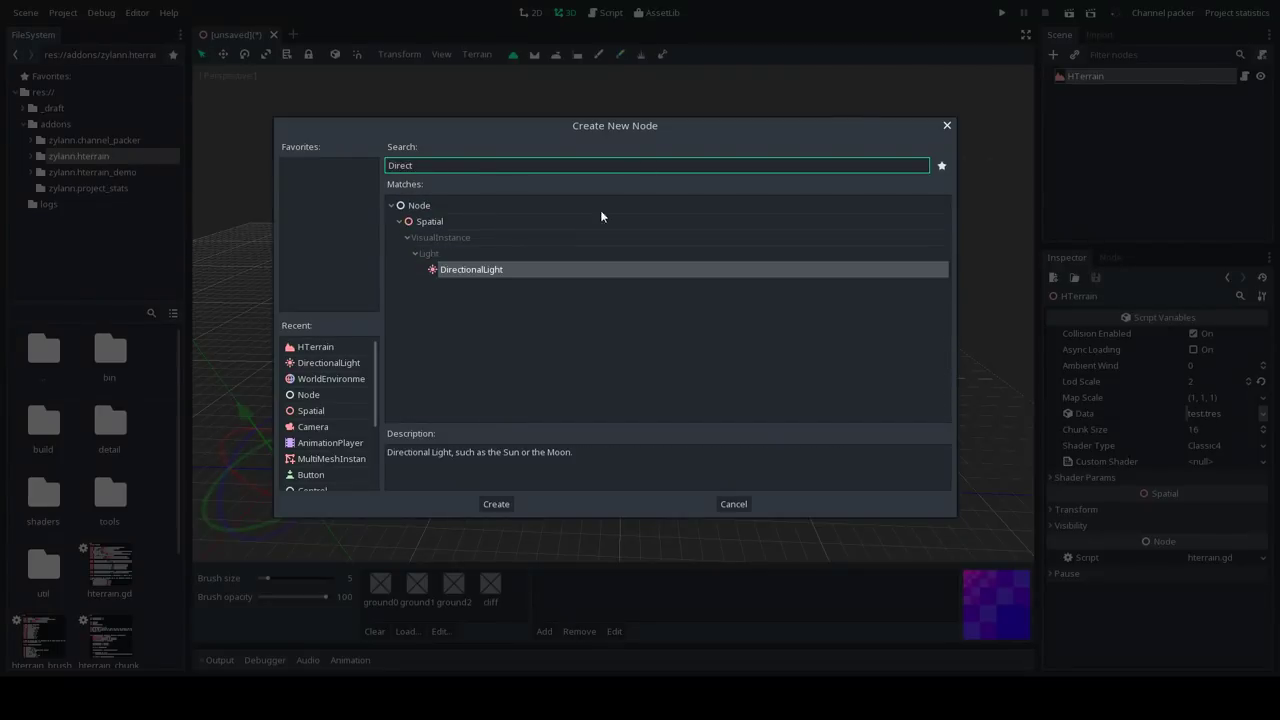
pyautogui.write('t')
pyautogui.doubleClick(509, 268)
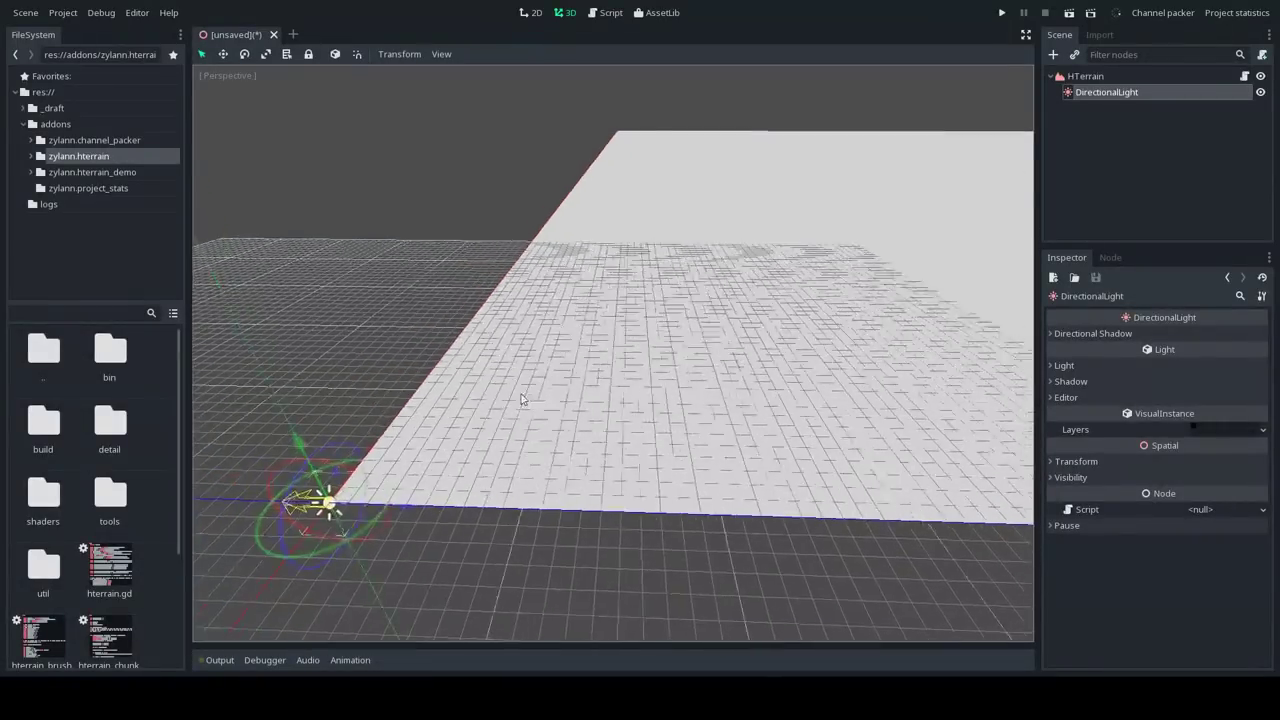
# Raise the directional light above the terrain's corner and rotate it to shine down at an angle
pyautogui.moveTo(520, 399); pyautogui.dragTo(537, 372, button='middle')
pyautogui.scroll(-5, 620, 351)
pyautogui.scroll(4, 630, 359)
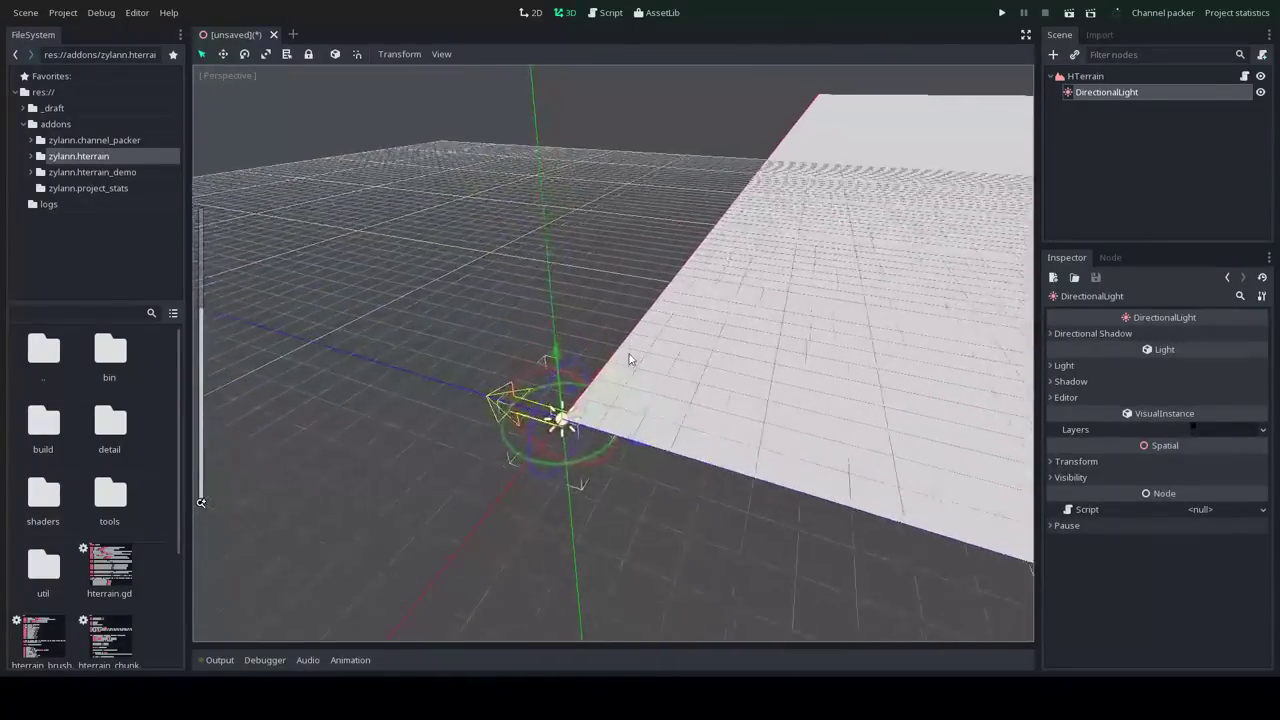
pyautogui.moveTo(629, 360); pyautogui.dragTo(640, 320, button='middle')
pyautogui.moveTo(563, 334); pyautogui.dragTo(565, 219)
pyautogui.moveTo(614, 300); pyautogui.dragTo(586, 250)
# Enable shadows on the directional light
pyautogui.click(1093, 333)
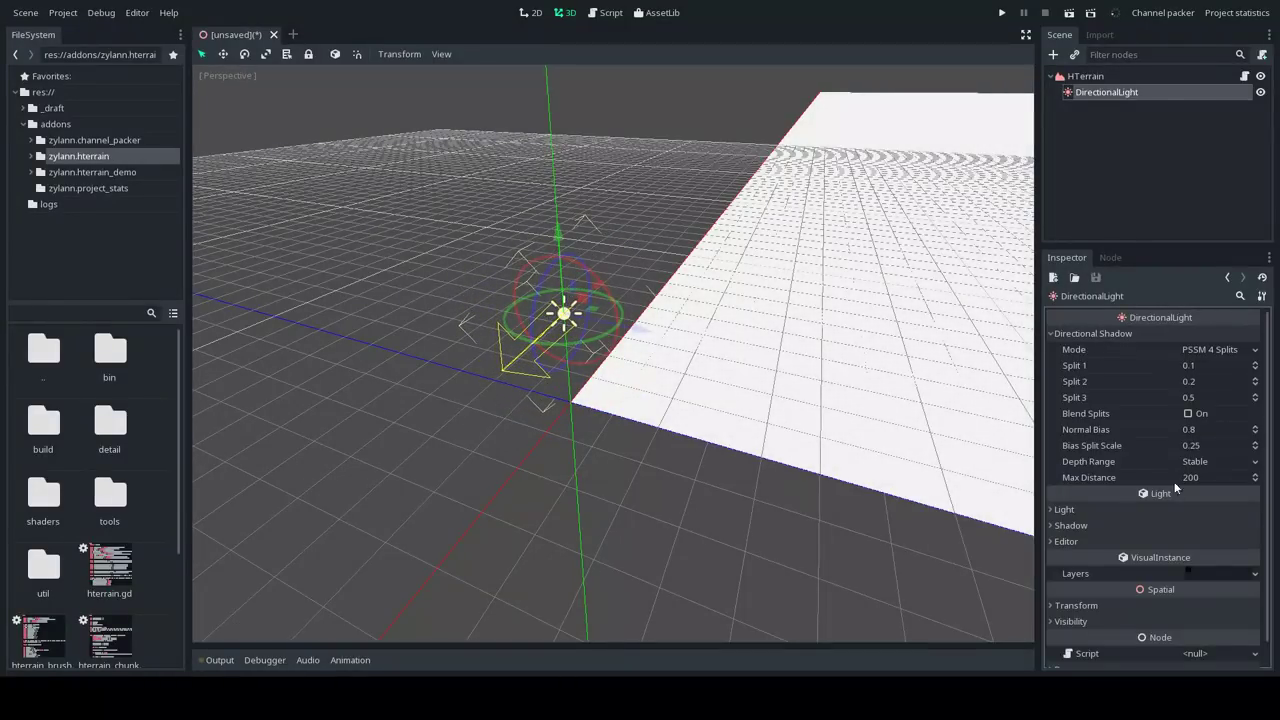
pyautogui.click(1085, 509)
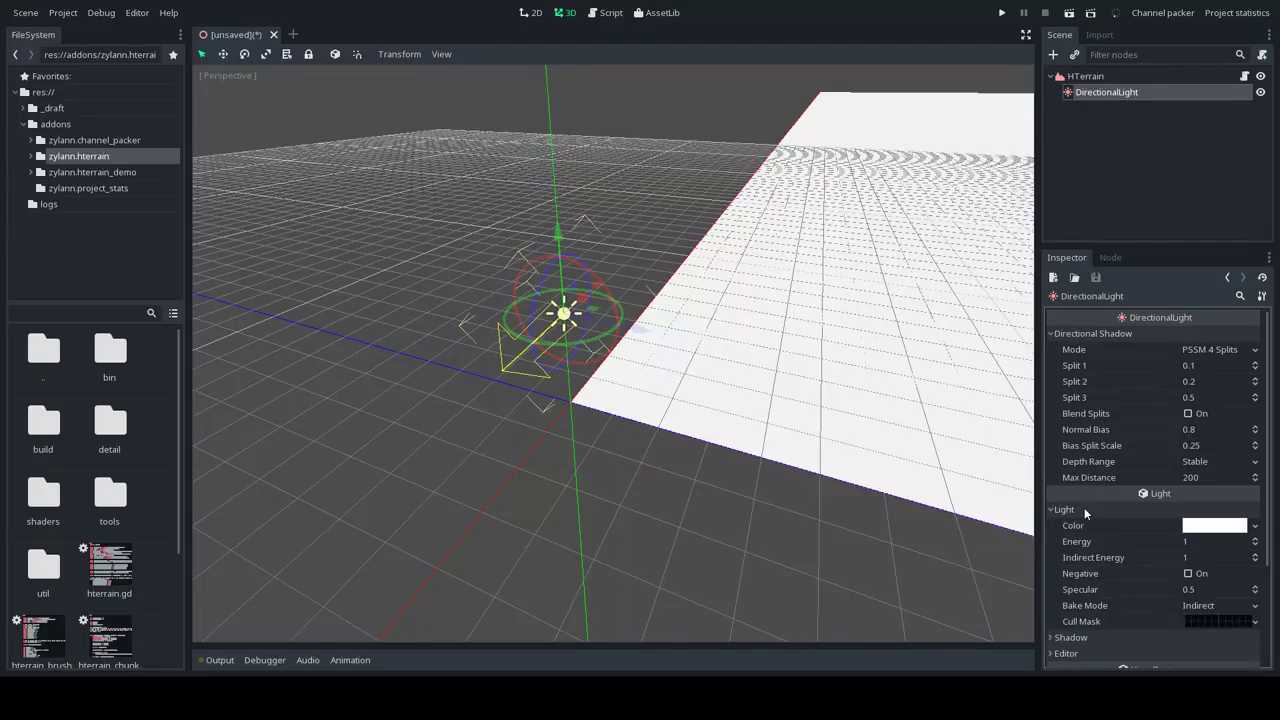
pyautogui.click(1085, 507)
pyautogui.click(1074, 525)
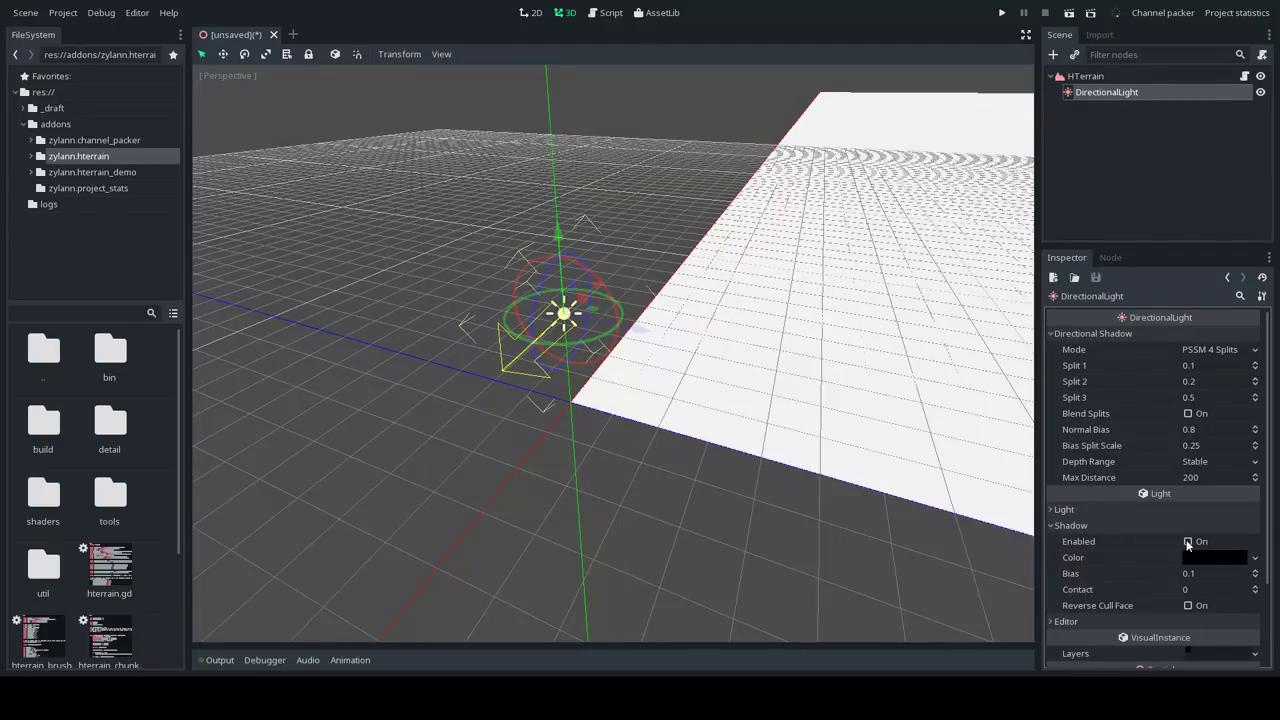
pyautogui.click(1189, 542)
pyautogui.click(1078, 525)
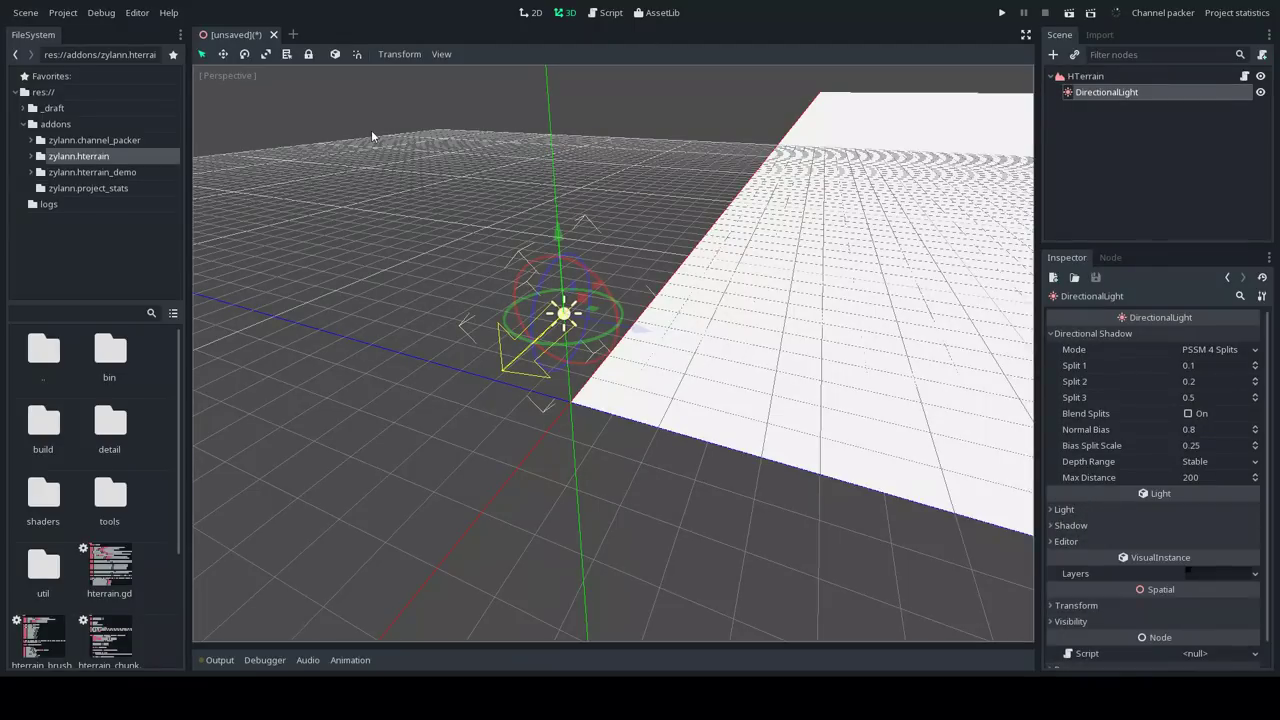
# Set the 3D viewport's far clipping distance (View Z-Far) to 1000
pyautogui.click(441, 54)
pyautogui.click(472, 207)
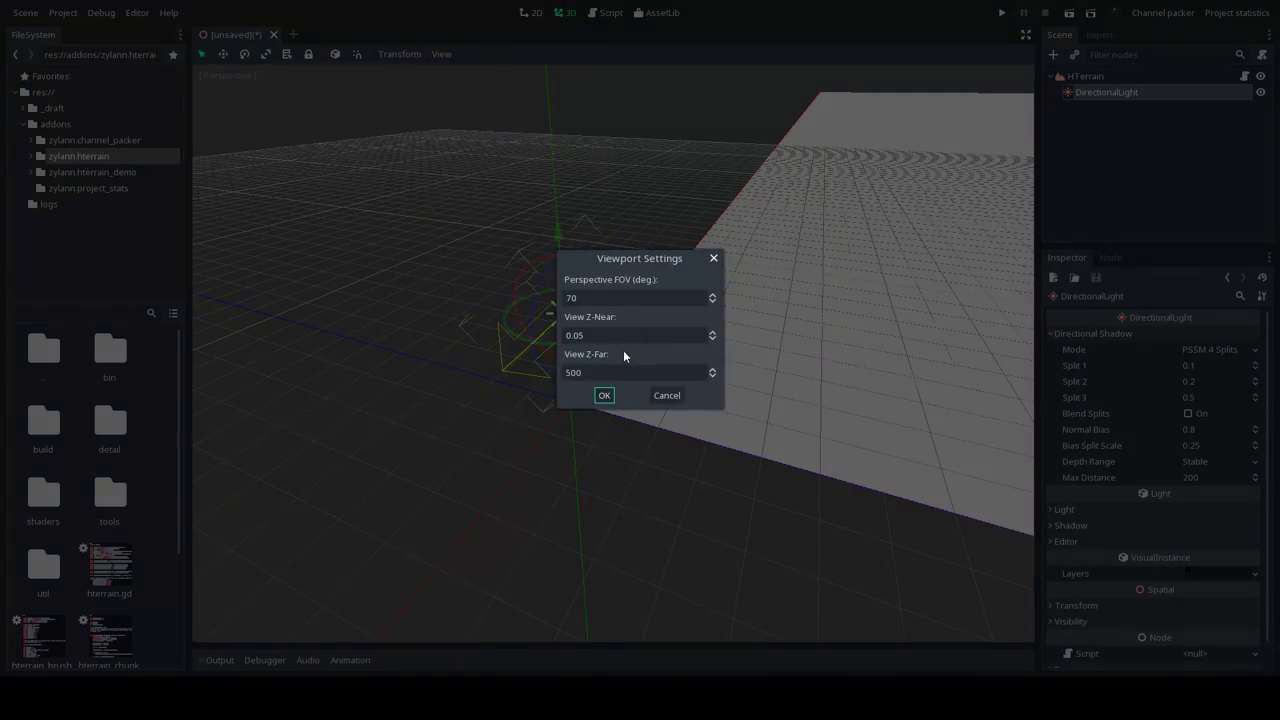
pyautogui.write('1000')
pyautogui.click(602, 395)
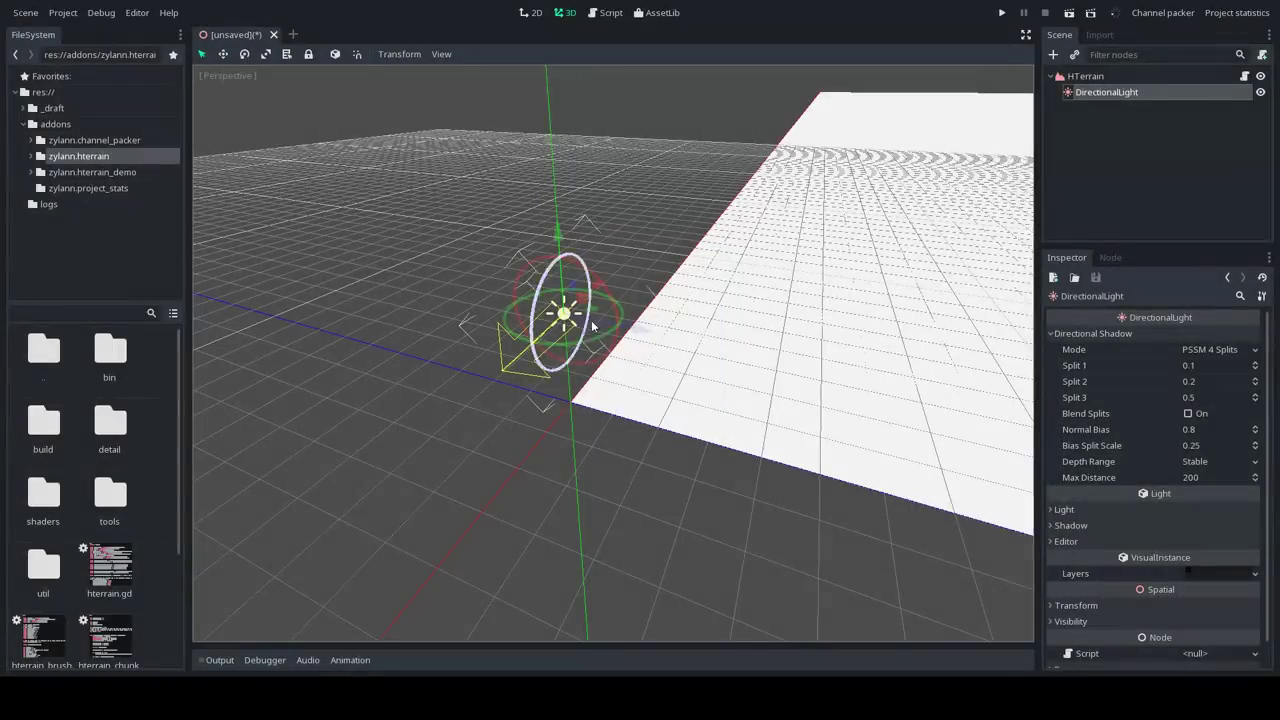
# Select the HTerrain node and raise clusters of small hills near the terrain corner beside the light, using brush size 5
pyautogui.press('w')
pyautogui.moveTo(596, 308)
pyautogui.mouseDown(button='right')
pyautogui.moveTo(640, 215)
pyautogui.moveTo(760, 250)
pyautogui.moveTo(650, 300)
pyautogui.moveTo(634, 329)
pyautogui.moveTo(700, 320)
pyautogui.moveTo(757, 240)
pyautogui.mouseUp(button='right')
pyautogui.scroll(-3, 645, 366)
pyautogui.click(757, 240)
pyautogui.moveTo(757, 240); pyautogui.dragTo(657, 297, button='middle')
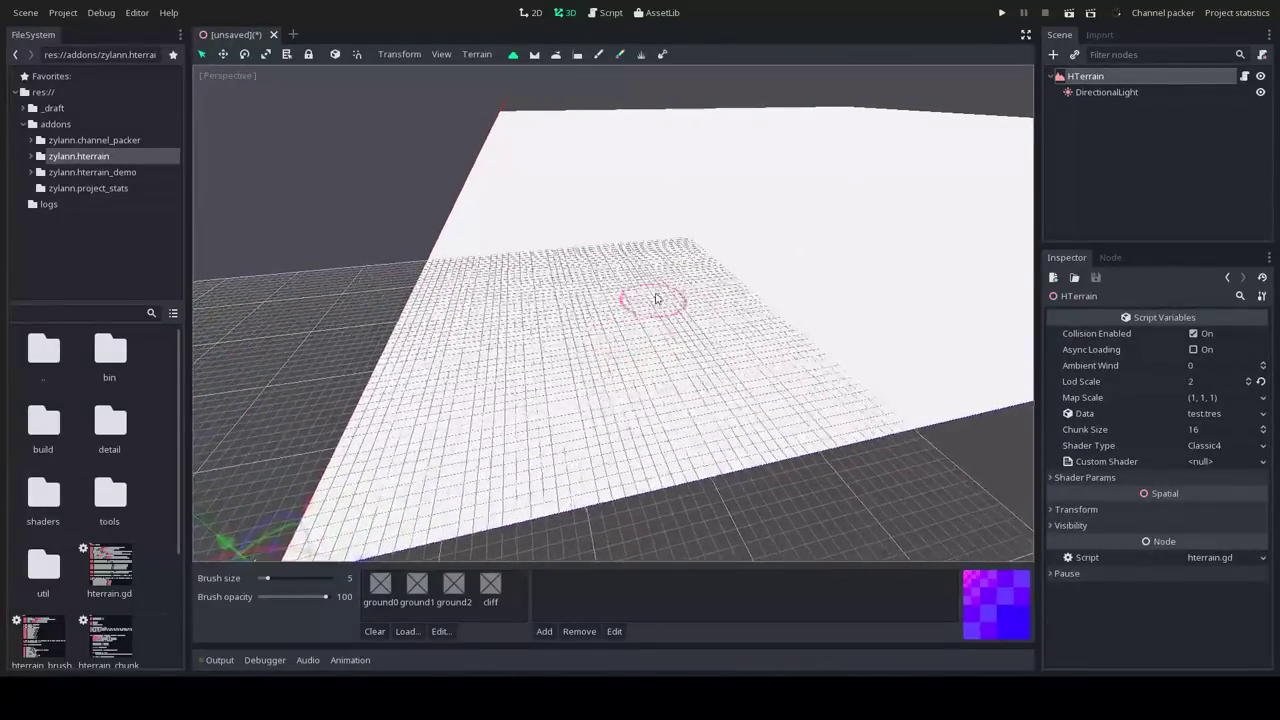
pyautogui.moveTo(771, 246); pyautogui.dragTo(715, 260, button='middle')
pyautogui.moveTo(713, 258)
pyautogui.mouseDown()
pyautogui.moveTo(586, 363)
pyautogui.moveTo(700, 300)
pyautogui.moveTo(586, 309)
pyautogui.moveTo(614, 258)
pyautogui.moveTo(771, 337)
pyautogui.moveTo(831, 397)
pyautogui.moveTo(826, 345)
pyautogui.mouseUp()
pyautogui.moveTo(826, 345); pyautogui.dragTo(759, 361, button='middle')
pyautogui.moveTo(759, 360)
pyautogui.mouseDown(button='right')
pyautogui.moveTo(451, 349)
pyautogui.moveTo(683, 149)
pyautogui.moveTo(720, 214)
pyautogui.moveTo(679, 262)
pyautogui.moveTo(660, 345)
pyautogui.mouseUp(button='right')
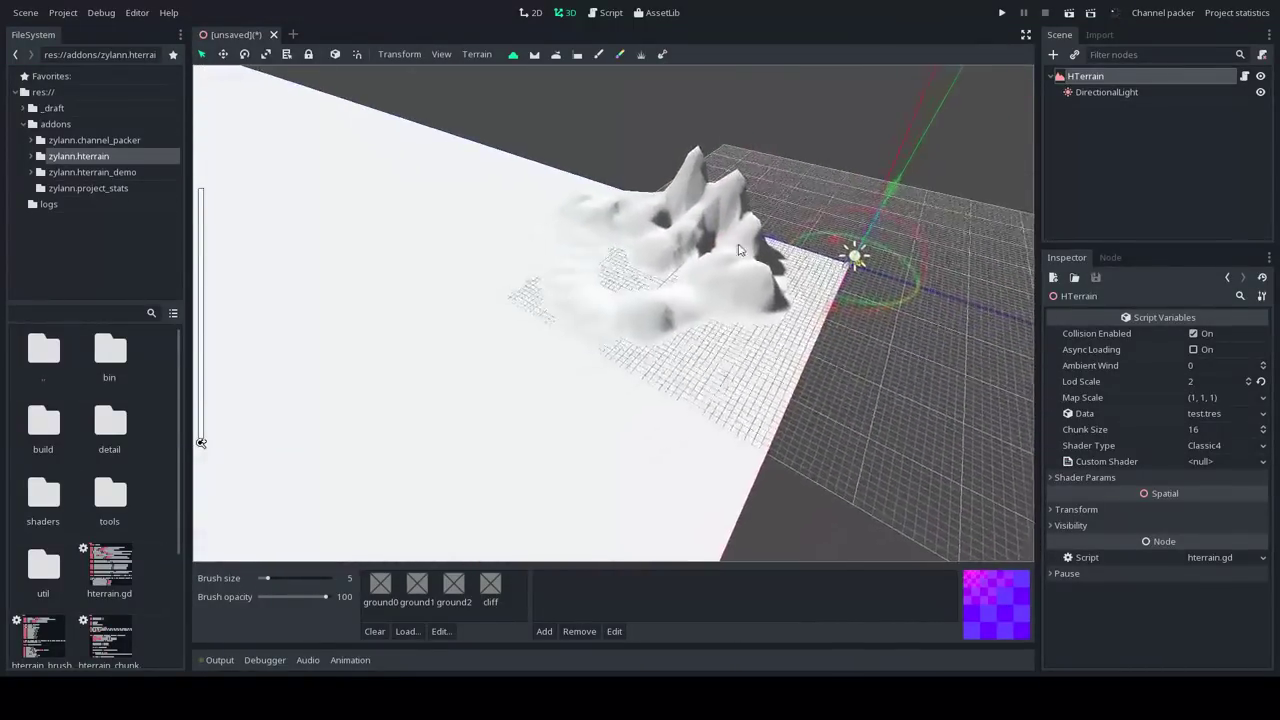
pyautogui.moveTo(660, 345)
pyautogui.mouseDown()
pyautogui.moveTo(457, 349)
pyautogui.moveTo(623, 423)
pyautogui.moveTo(702, 488)
pyautogui.moveTo(697, 303)
pyautogui.mouseUp()
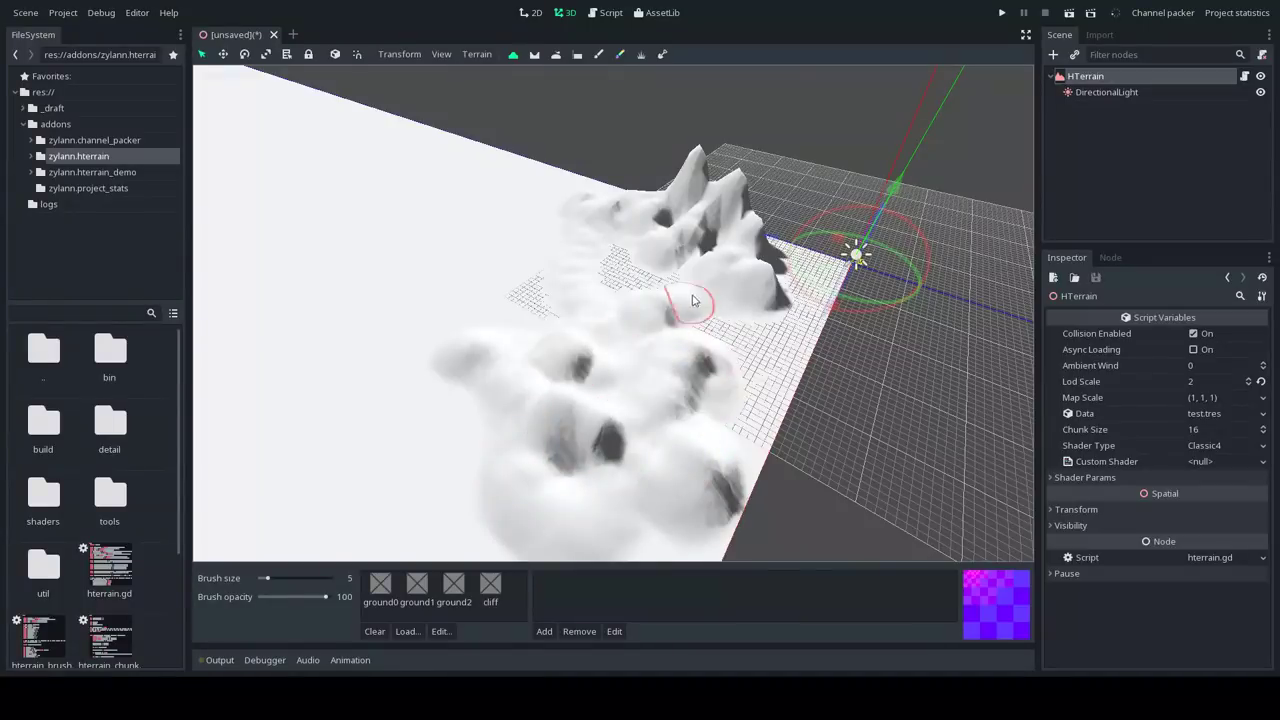
# Set the brush size to 24 and opacity to 14, and raise a large mountain at the terrain edge beside the small hills
pyautogui.moveTo(697, 303)
pyautogui.mouseDown(button='middle')
pyautogui.moveTo(608, 269)
pyautogui.moveTo(665, 272)
pyautogui.mouseUp(button='middle')
pyautogui.scroll(7, 673, 276)
pyautogui.moveTo(747, 303)
pyautogui.mouseDown(button='right')
pyautogui.moveTo(714, 309)
pyautogui.moveTo(740, 306)
pyautogui.moveTo(706, 344)
pyautogui.mouseUp(button='right')
pyautogui.scroll(-9, 706, 344)
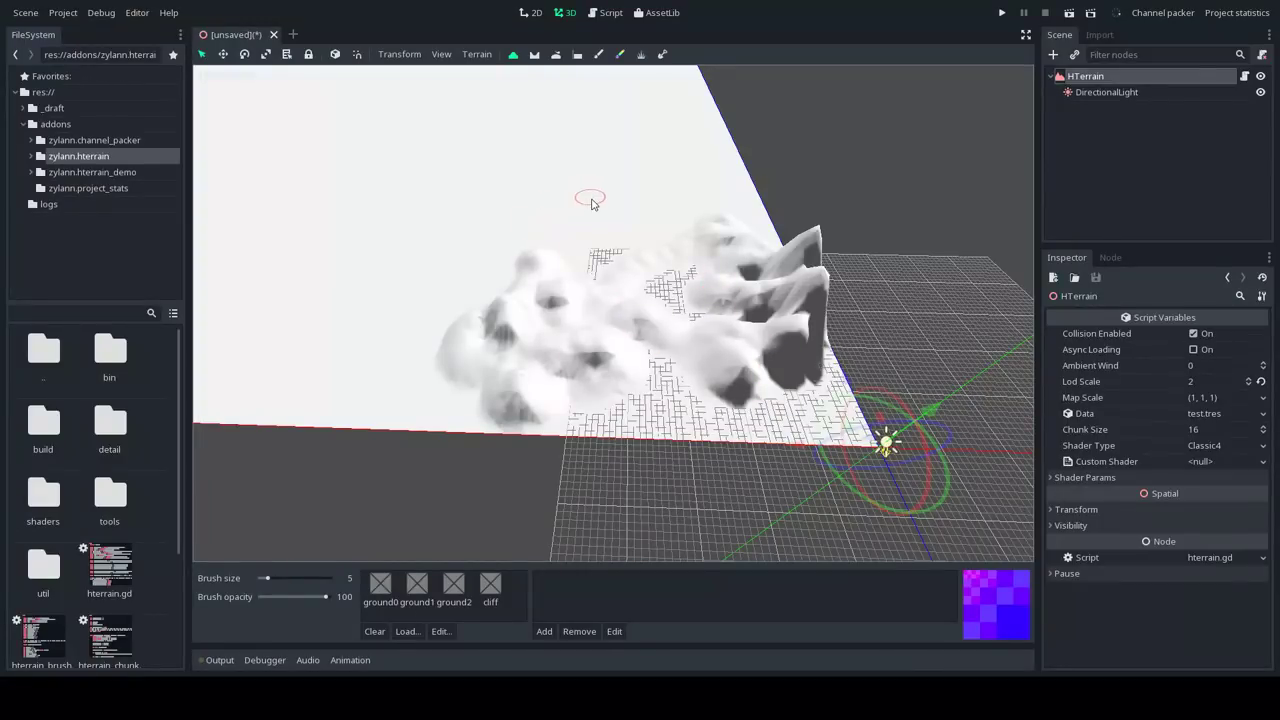
pyautogui.keyDown('shift'); pyautogui.moveTo(592, 186); pyautogui.dragTo(674, 208, button='middle'); pyautogui.keyUp('shift')
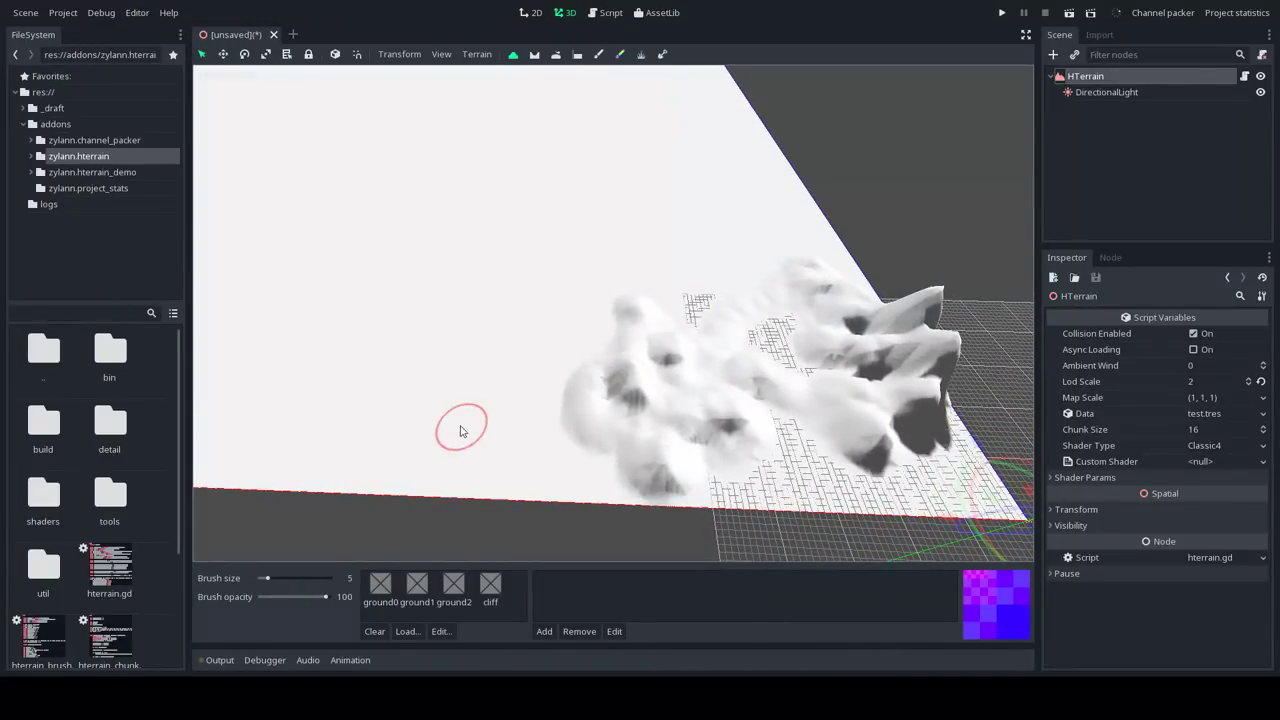
pyautogui.moveTo(457, 423)
pyautogui.mouseDown(button='right')
pyautogui.moveTo(643, 357)
pyautogui.moveTo(219, 558)
pyautogui.mouseUp(button='right')
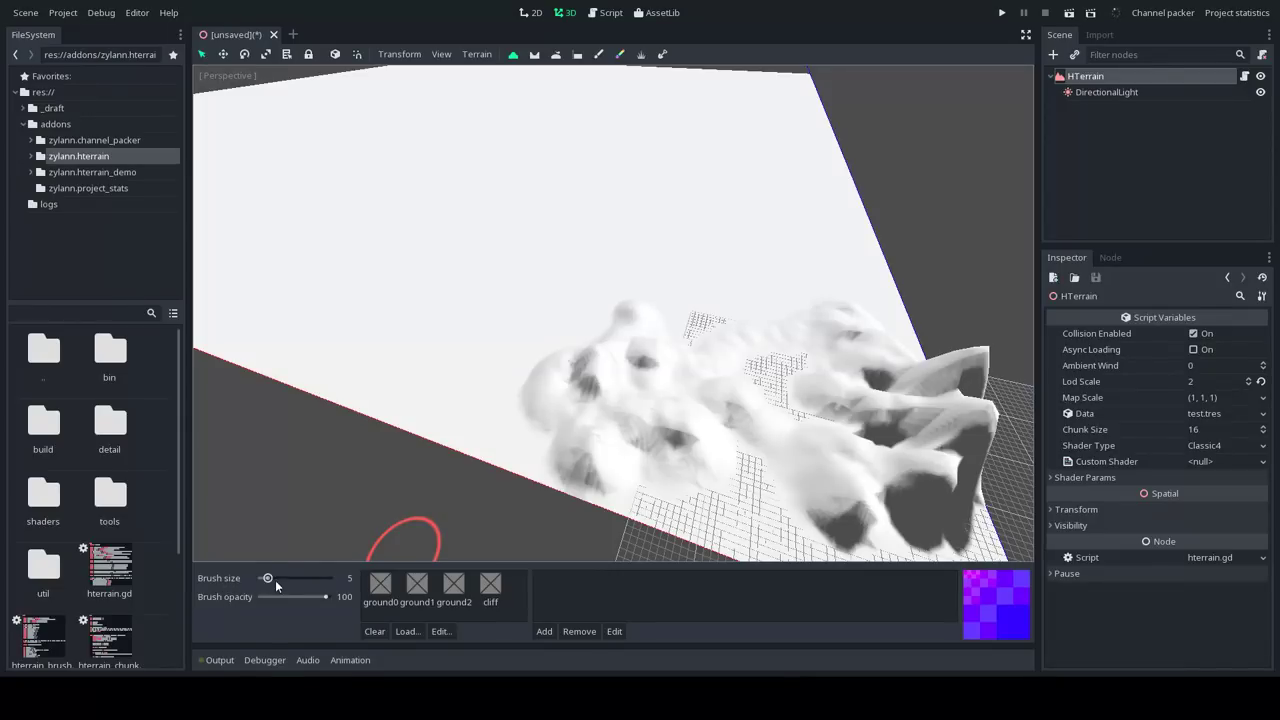
pyautogui.moveTo(268, 579); pyautogui.dragTo(294, 582)
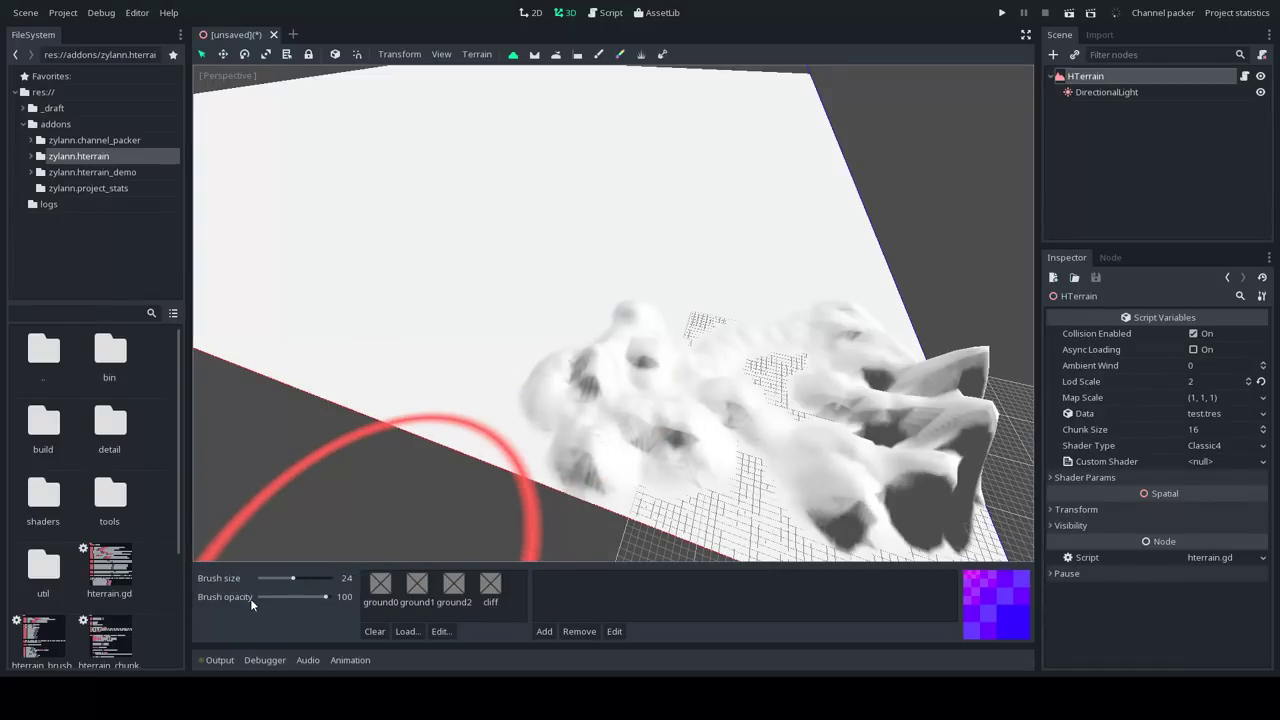
pyautogui.moveTo(326, 597); pyautogui.dragTo(271, 597)
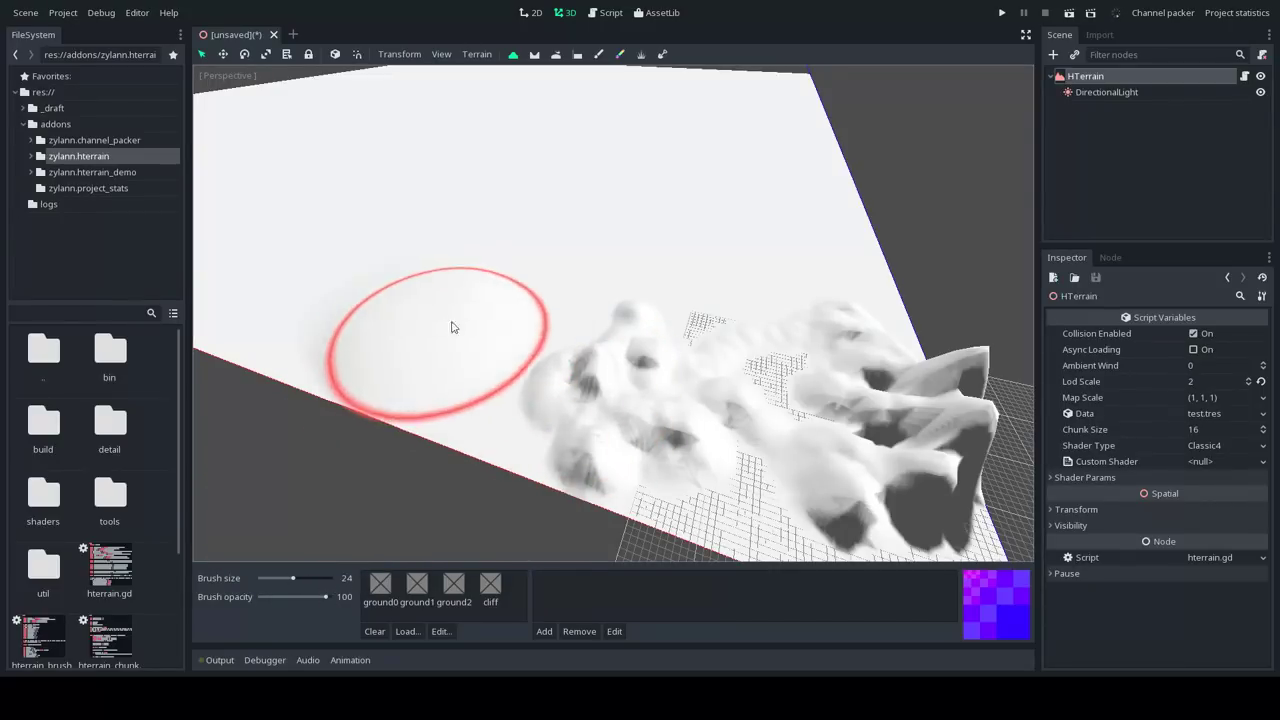
pyautogui.moveTo(451, 326)
pyautogui.mouseDown()
pyautogui.moveTo(654, 338)
pyautogui.moveTo(685, 287)
pyautogui.mouseUp()
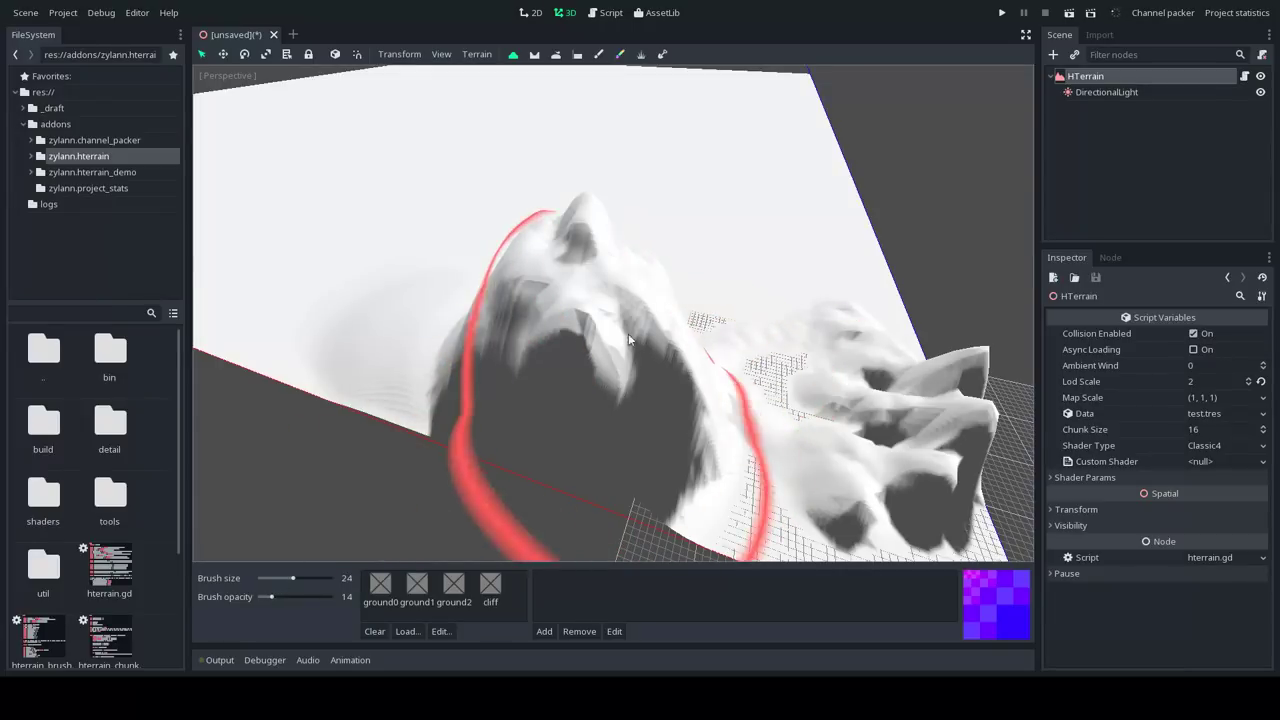
# Adjust the brush opacity to 10, then 26, and build up the large mountain's peak further
pyautogui.moveTo(271, 597); pyautogui.dragTo(269, 596)
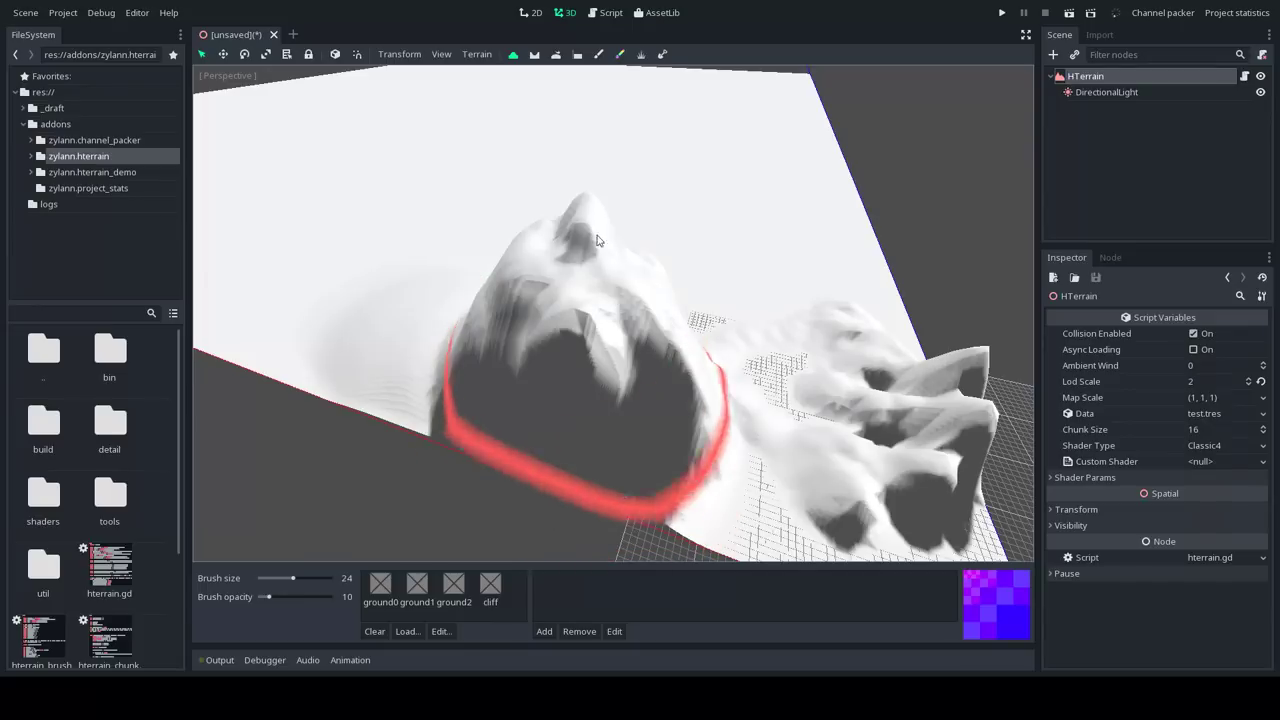
pyautogui.moveTo(268, 597); pyautogui.dragTo(280, 598)
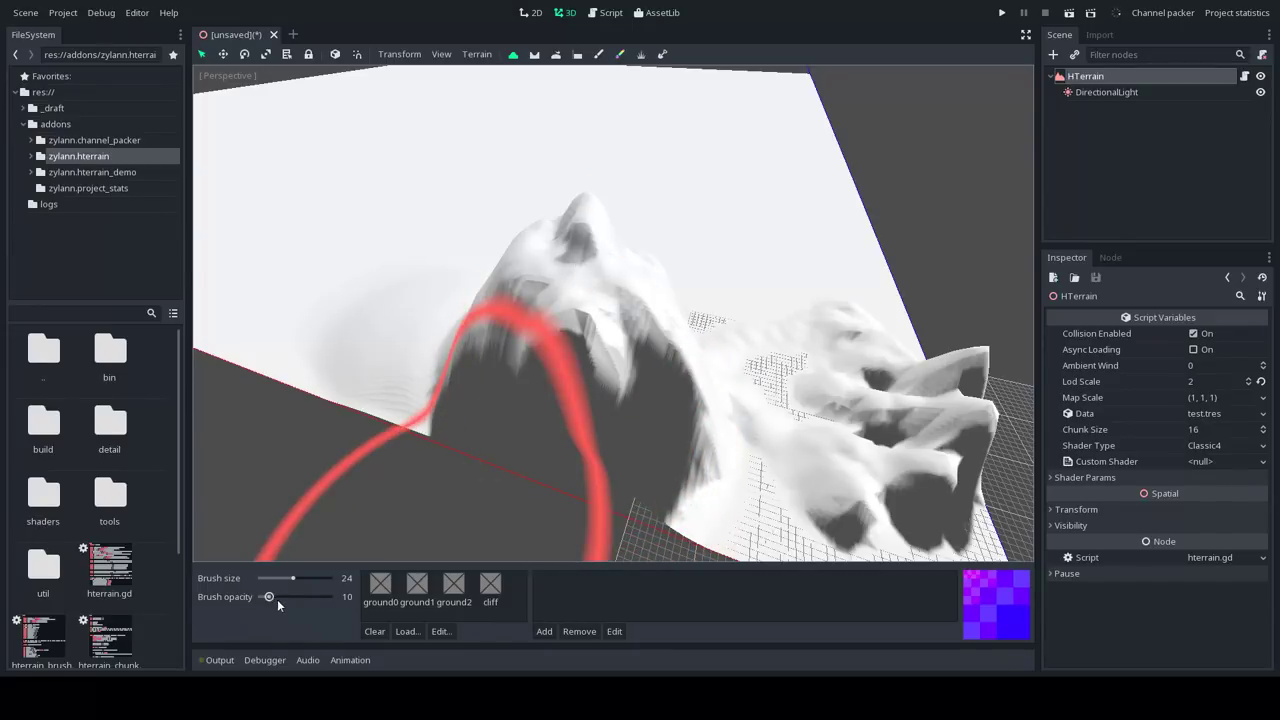
pyautogui.moveTo(621, 334); pyautogui.dragTo(534, 330)
# Set the brush opacity to 100 and raise a steep mound on the flat ground beyond the mountain
pyautogui.moveTo(285, 597); pyautogui.dragTo(282, 597)
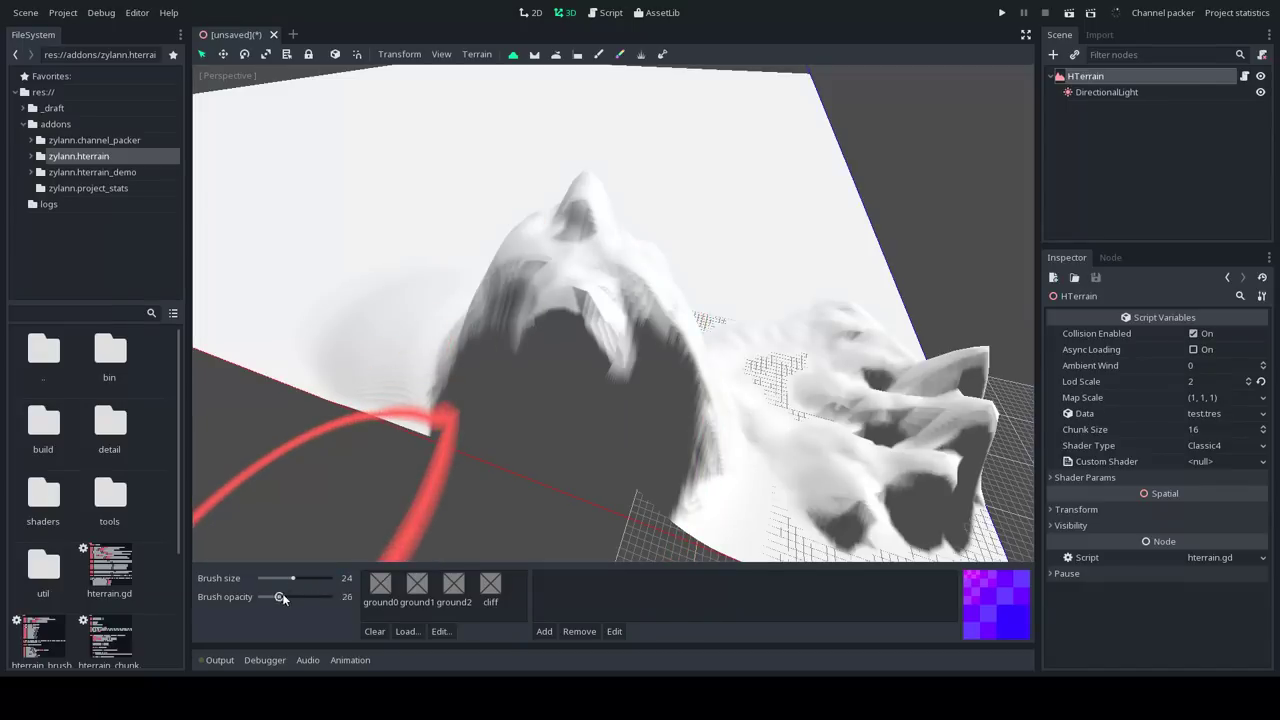
pyautogui.moveTo(910, 266)
pyautogui.mouseDown(button='middle')
pyautogui.moveTo(726, 303)
pyautogui.moveTo(680, 263)
pyautogui.moveTo(557, 313)
pyautogui.mouseUp(button='middle')
pyautogui.moveTo(557, 313)
pyautogui.mouseDown()
pyautogui.moveTo(623, 300)
pyautogui.moveTo(571, 260)
pyautogui.moveTo(600, 262)
pyautogui.mouseUp()
pyautogui.moveTo(814, 274)
pyautogui.mouseDown(button='middle')
pyautogui.moveTo(656, 287)
pyautogui.moveTo(823, 349)
pyautogui.moveTo(663, 351)
pyautogui.moveTo(666, 309)
pyautogui.moveTo(529, 57)
pyautogui.mouseUp(button='middle')
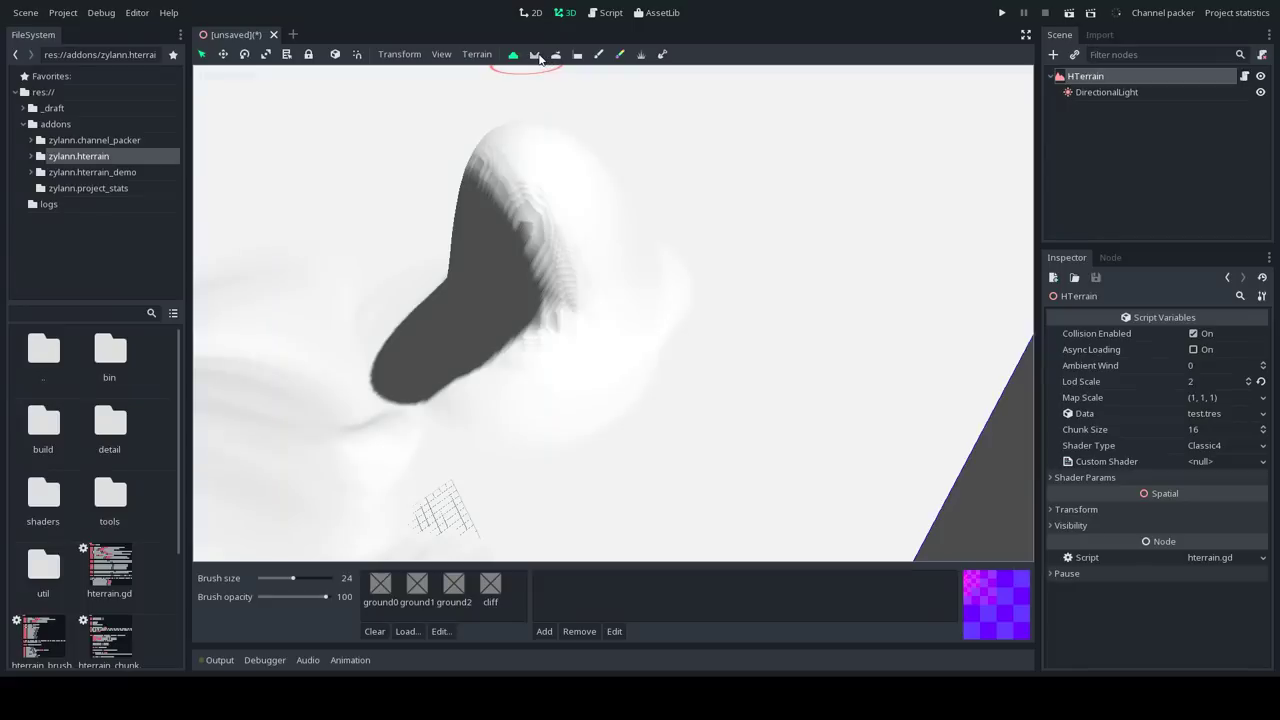
# Lower the steep mound into a hollow and dig another pit in the ground next to it
pyautogui.click(536, 56)
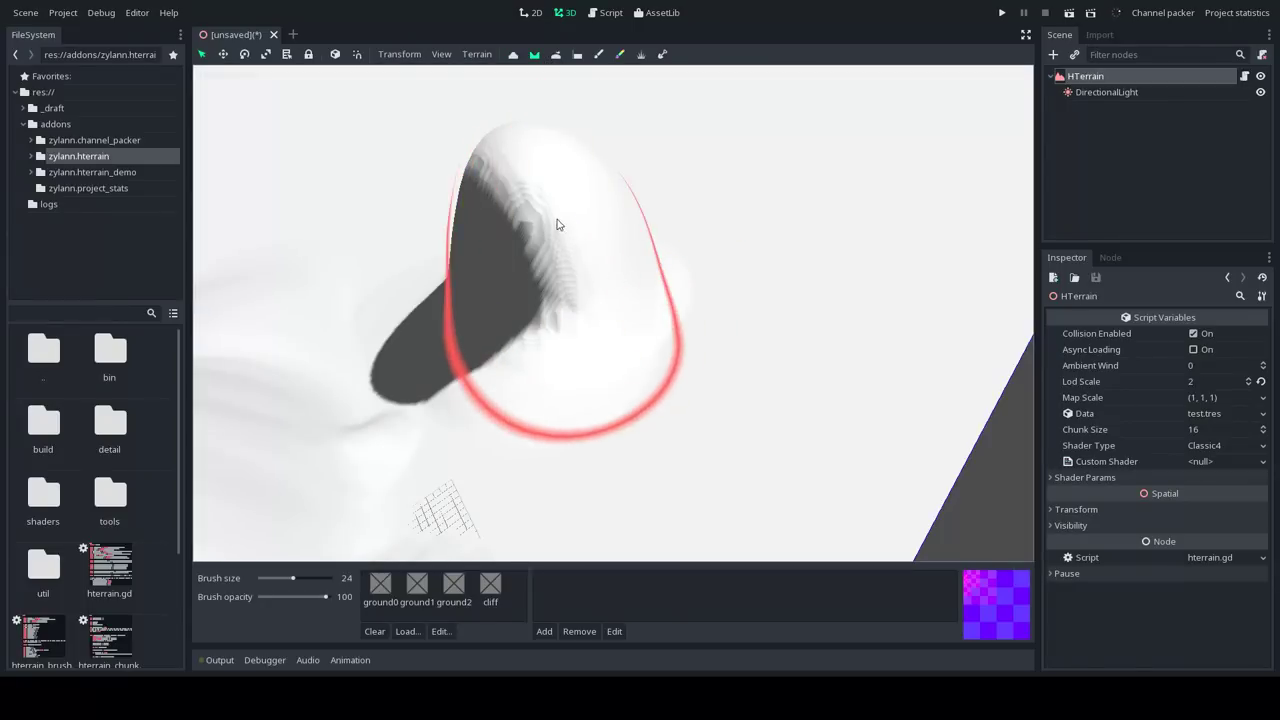
pyautogui.moveTo(557, 224)
pyautogui.mouseDown()
pyautogui.moveTo(543, 240)
pyautogui.moveTo(594, 260)
pyautogui.mouseUp()
pyautogui.moveTo(688, 292)
pyautogui.mouseDown(button='middle')
pyautogui.moveTo(624, 306)
pyautogui.moveTo(703, 297)
pyautogui.moveTo(654, 340)
pyautogui.moveTo(653, 318)
pyautogui.mouseUp(button='middle')
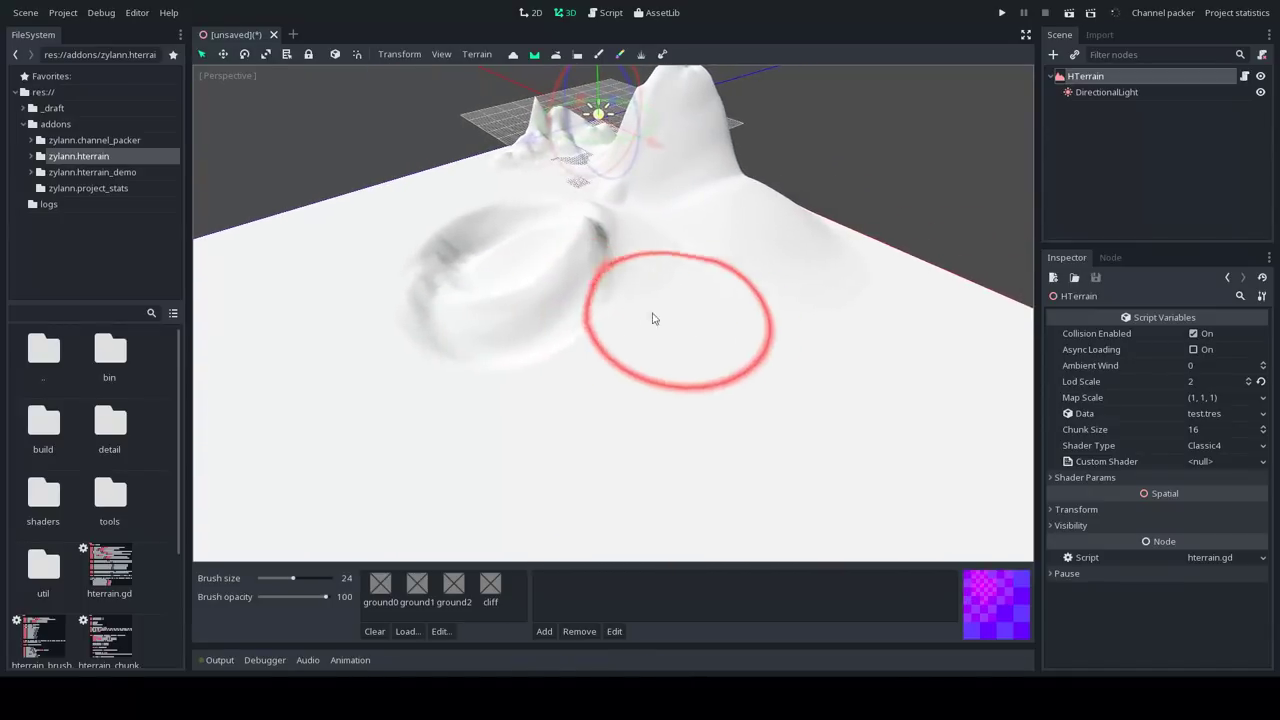
pyautogui.moveTo(652, 318)
pyautogui.mouseDown()
pyautogui.moveTo(634, 323)
pyautogui.moveTo(569, 291)
pyautogui.moveTo(586, 334)
pyautogui.mouseUp()
pyautogui.moveTo(586, 334)
pyautogui.mouseDown(button='middle')
pyautogui.moveTo(531, 333)
pyautogui.moveTo(674, 354)
pyautogui.moveTo(751, 289)
pyautogui.moveTo(397, 394)
pyautogui.mouseUp(button='middle')
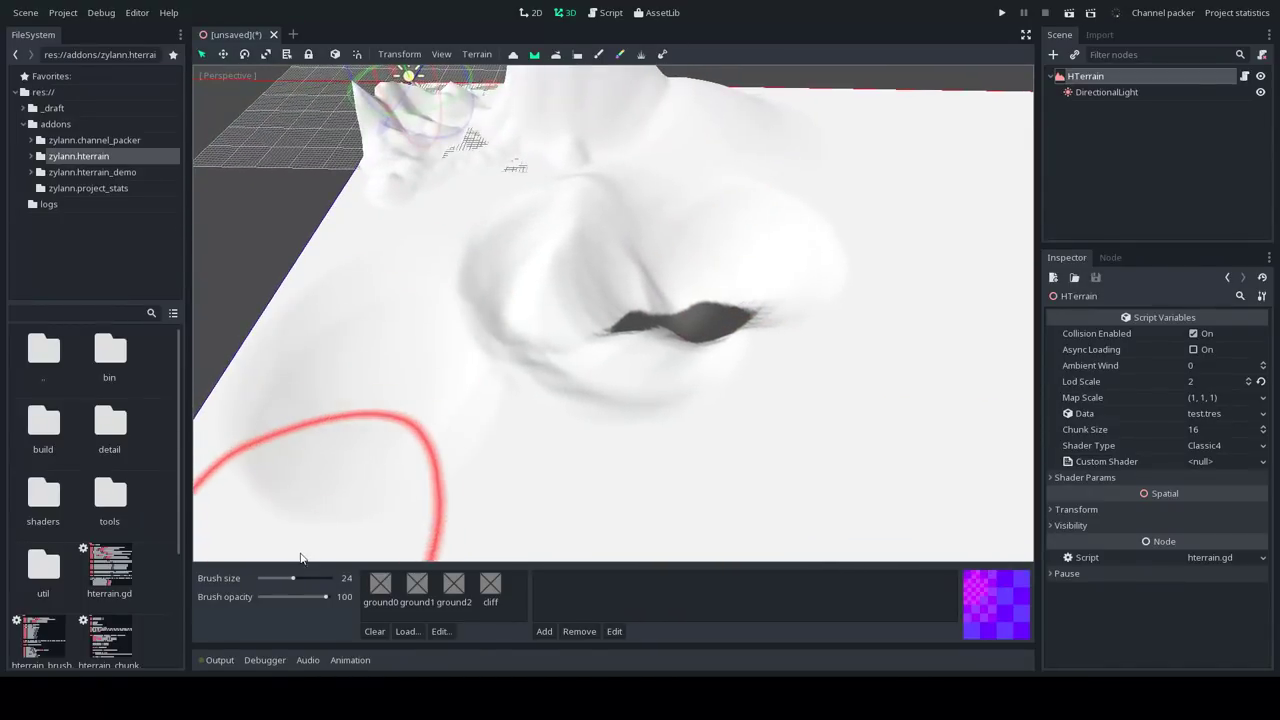
# Set the brush size to 11 and carve a long curved trench around the dug pits
pyautogui.moveTo(293, 578); pyautogui.dragTo(275, 578)
pyautogui.moveTo(556, 362)
pyautogui.mouseDown()
pyautogui.moveTo(360, 369)
pyautogui.moveTo(389, 346)
pyautogui.moveTo(651, 517)
pyautogui.moveTo(940, 336)
pyautogui.mouseUp()
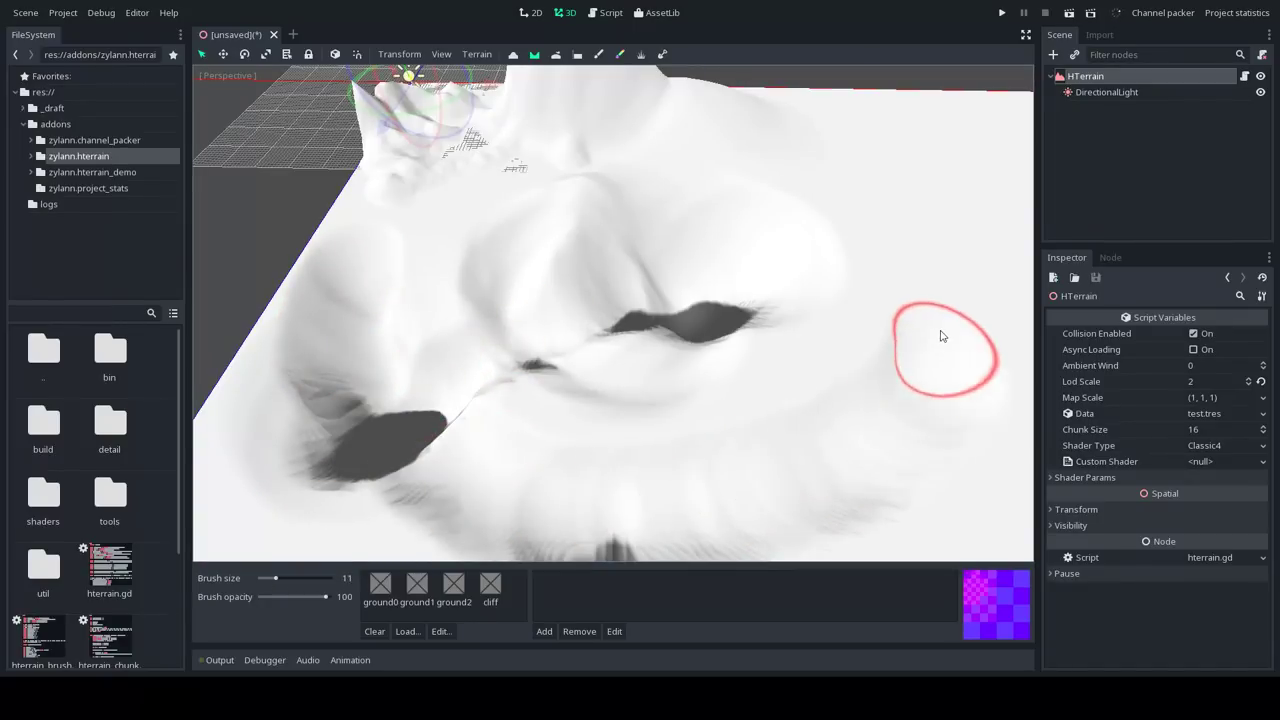
pyautogui.moveTo(891, 171)
pyautogui.mouseDown(button='middle')
pyautogui.moveTo(737, 209)
pyautogui.moveTo(693, 163)
pyautogui.moveTo(527, 328)
pyautogui.moveTo(600, 214)
pyautogui.mouseUp(button='middle')
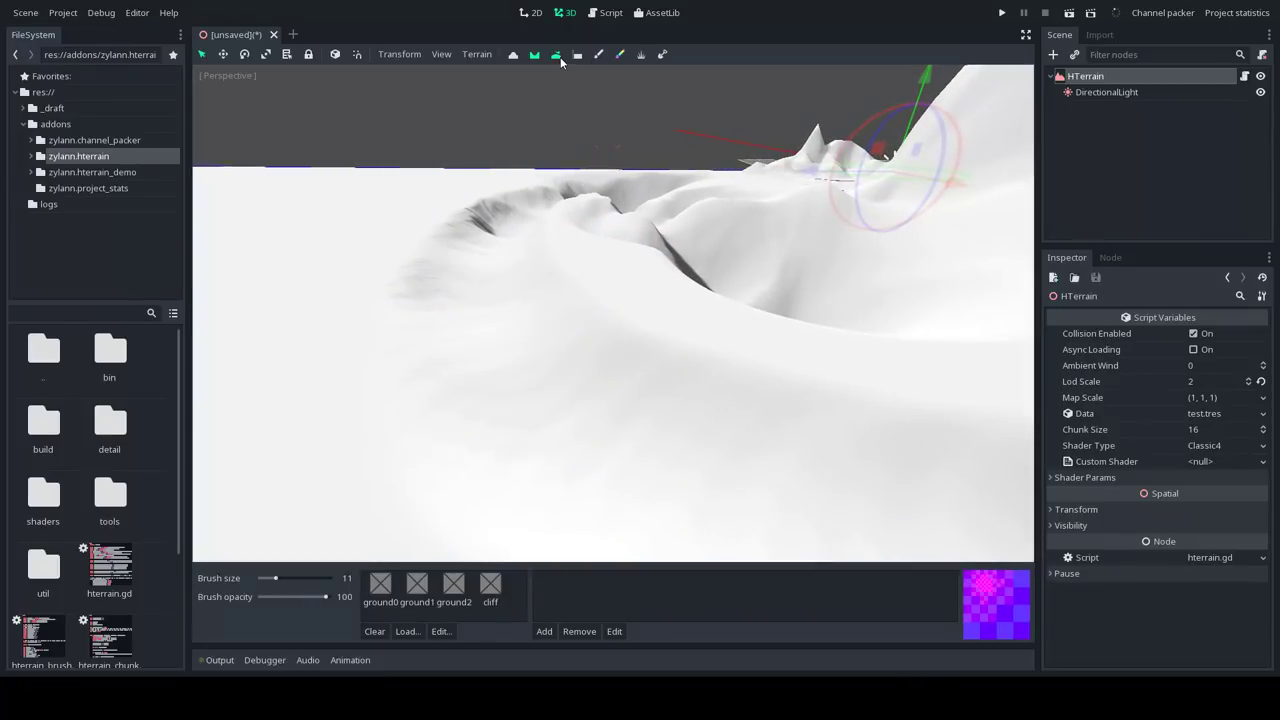
# Smooth the steep walls of the pits and the curved trench with brush size 26
pyautogui.click(560, 60)
pyautogui.moveTo(646, 168)
pyautogui.mouseDown(button='middle')
pyautogui.moveTo(674, 209)
pyautogui.moveTo(671, 288)
pyautogui.moveTo(703, 281)
pyautogui.mouseUp(button='middle')
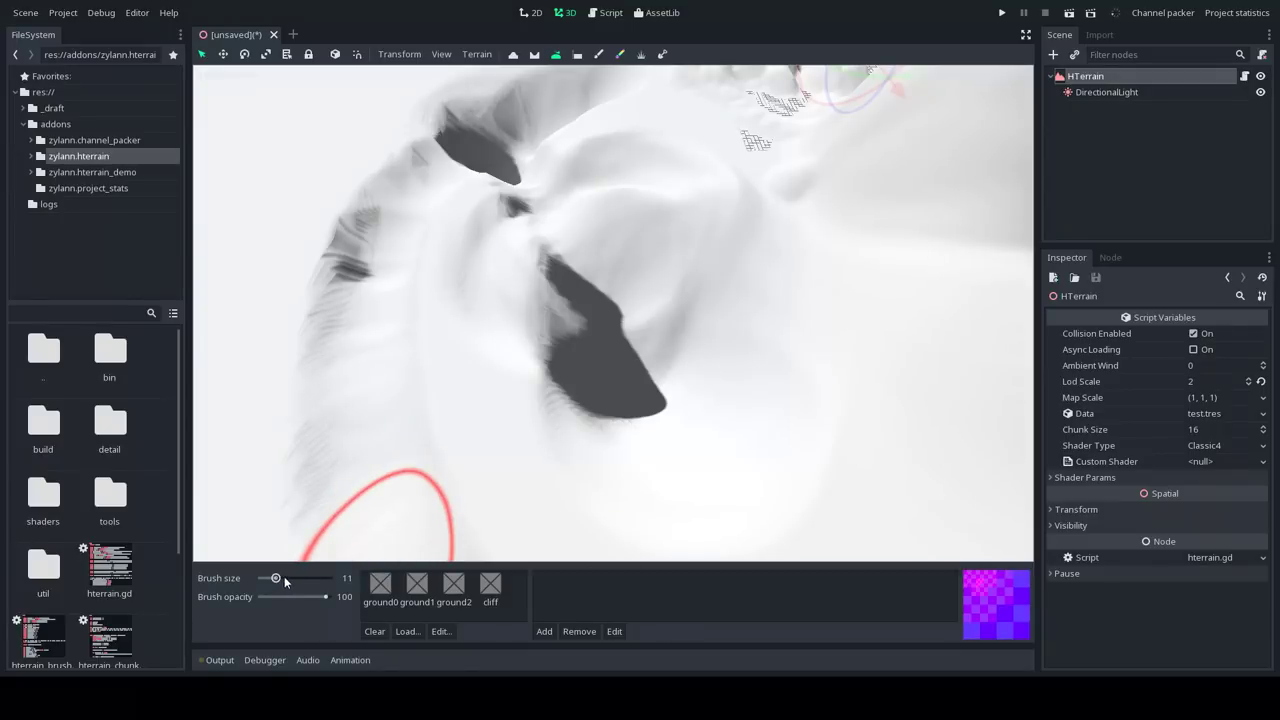
pyautogui.moveTo(276, 580); pyautogui.dragTo(294, 579)
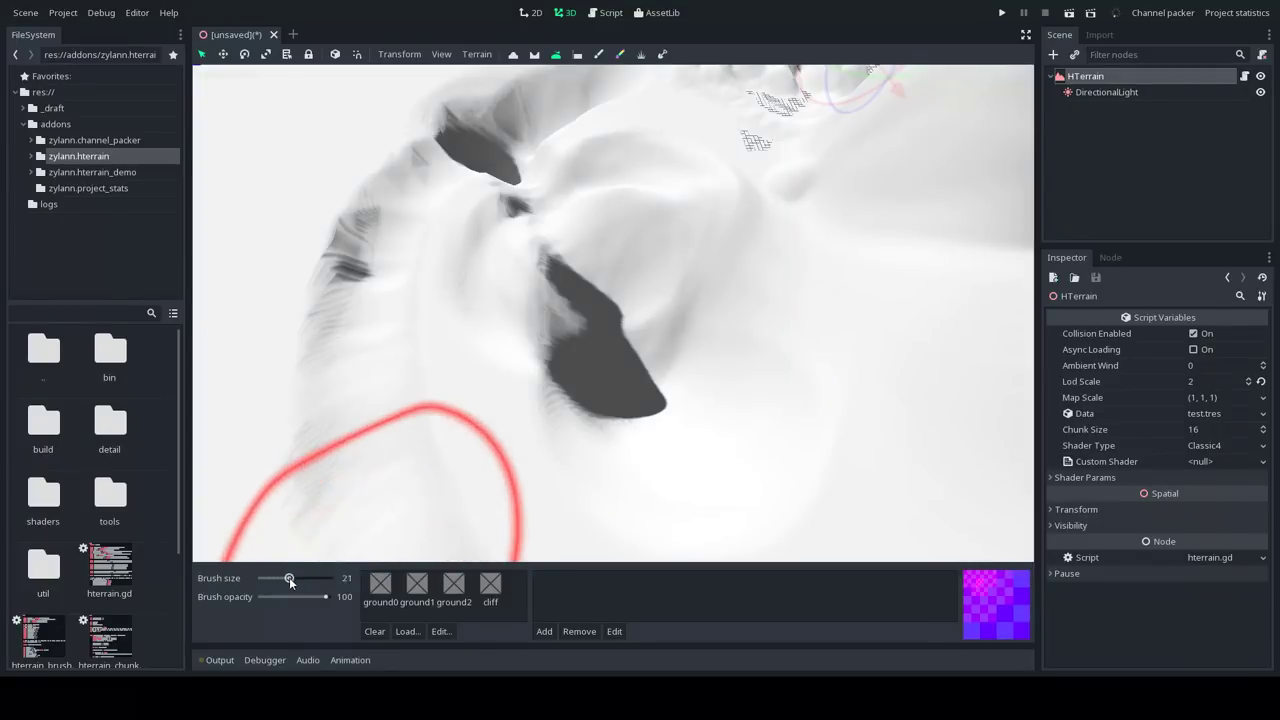
pyautogui.moveTo(559, 218)
pyautogui.mouseDown()
pyautogui.moveTo(532, 212)
pyautogui.moveTo(544, 212)
pyautogui.moveTo(510, 321)
pyautogui.moveTo(593, 380)
pyautogui.moveTo(474, 329)
pyautogui.moveTo(414, 266)
pyautogui.moveTo(491, 130)
pyautogui.moveTo(538, 168)
pyautogui.mouseUp()
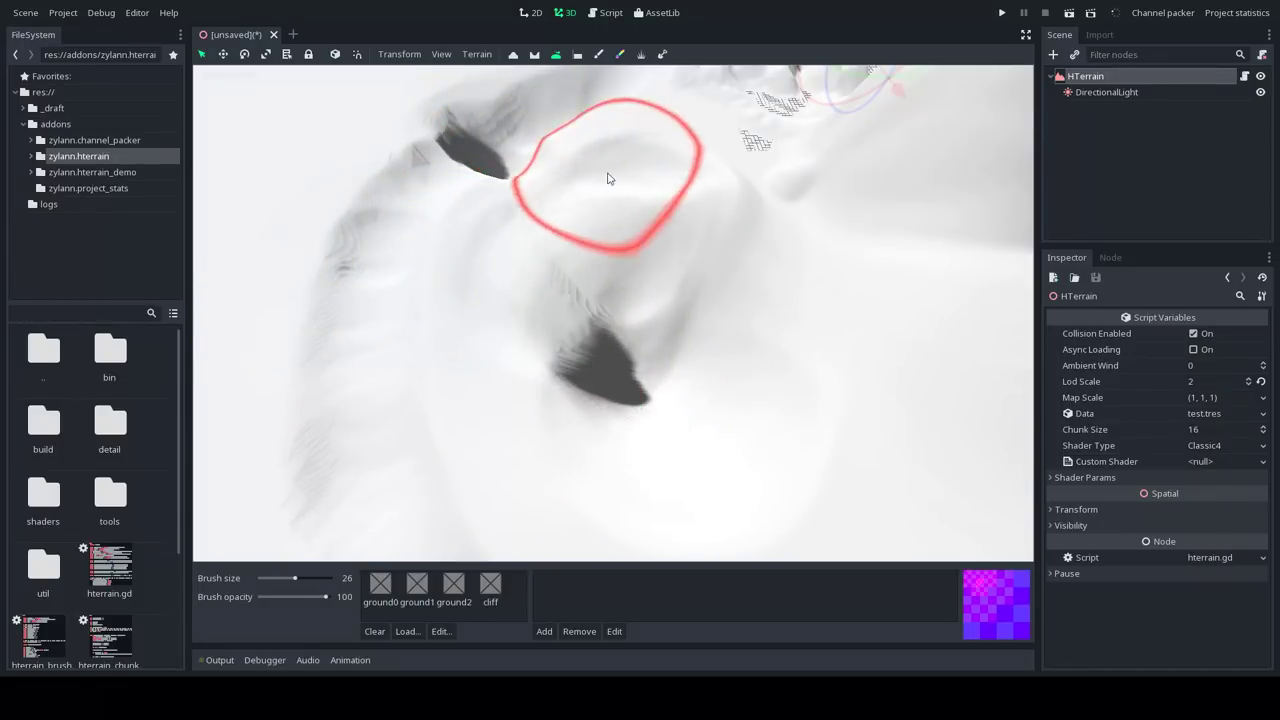
pyautogui.moveTo(692, 458)
pyautogui.mouseDown(button='middle')
pyautogui.moveTo(685, 400)
pyautogui.moveTo(770, 359)
pyautogui.mouseUp(button='middle')
pyautogui.scroll(-6, 769, 359)
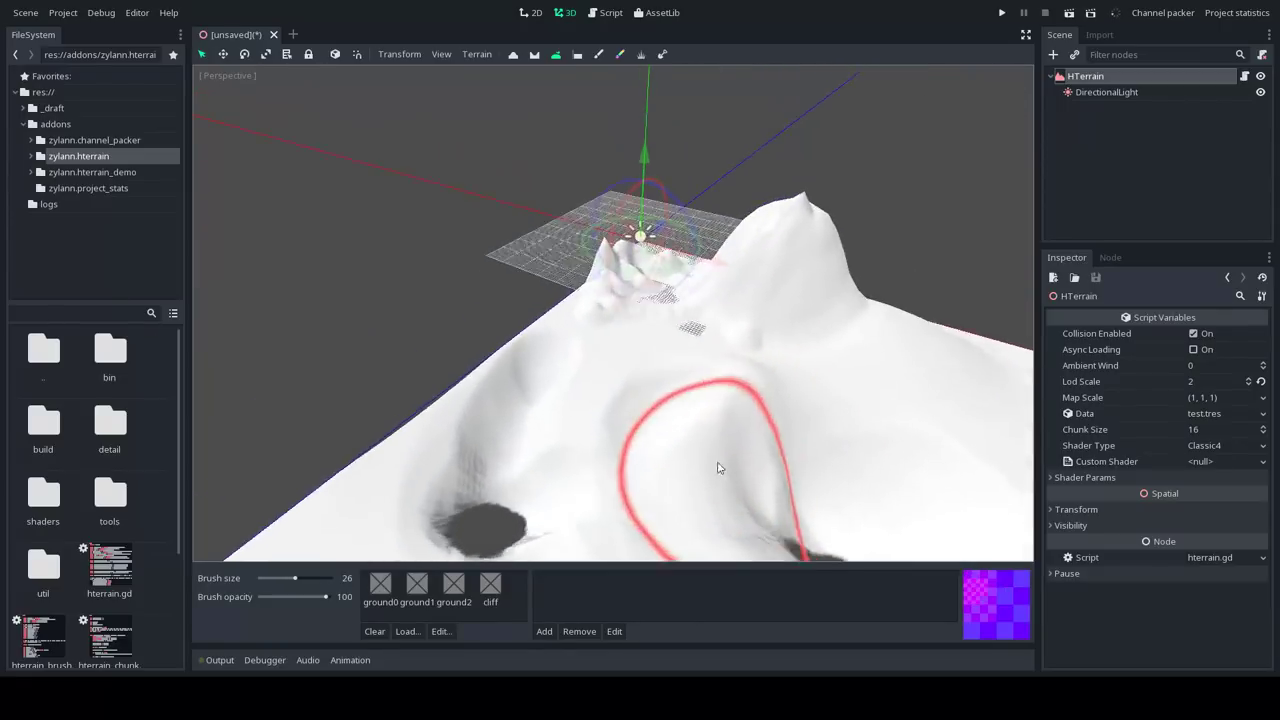
# Smooth the large mountain and the small hills near the terrain corner
pyautogui.press('w')
pyautogui.moveTo(641, 343)
pyautogui.mouseDown(button='right')
pyautogui.moveTo(622, 334)
pyautogui.moveTo(614, 348)
pyautogui.moveTo(641, 343)
pyautogui.mouseUp(button='right')
pyautogui.scroll(-6, 641, 343)
pyautogui.moveTo(641, 343)
pyautogui.mouseDown()
pyautogui.moveTo(615, 360)
pyautogui.moveTo(663, 355)
pyautogui.mouseUp()
pyautogui.moveTo(663, 355); pyautogui.dragTo(603, 242, button='middle')
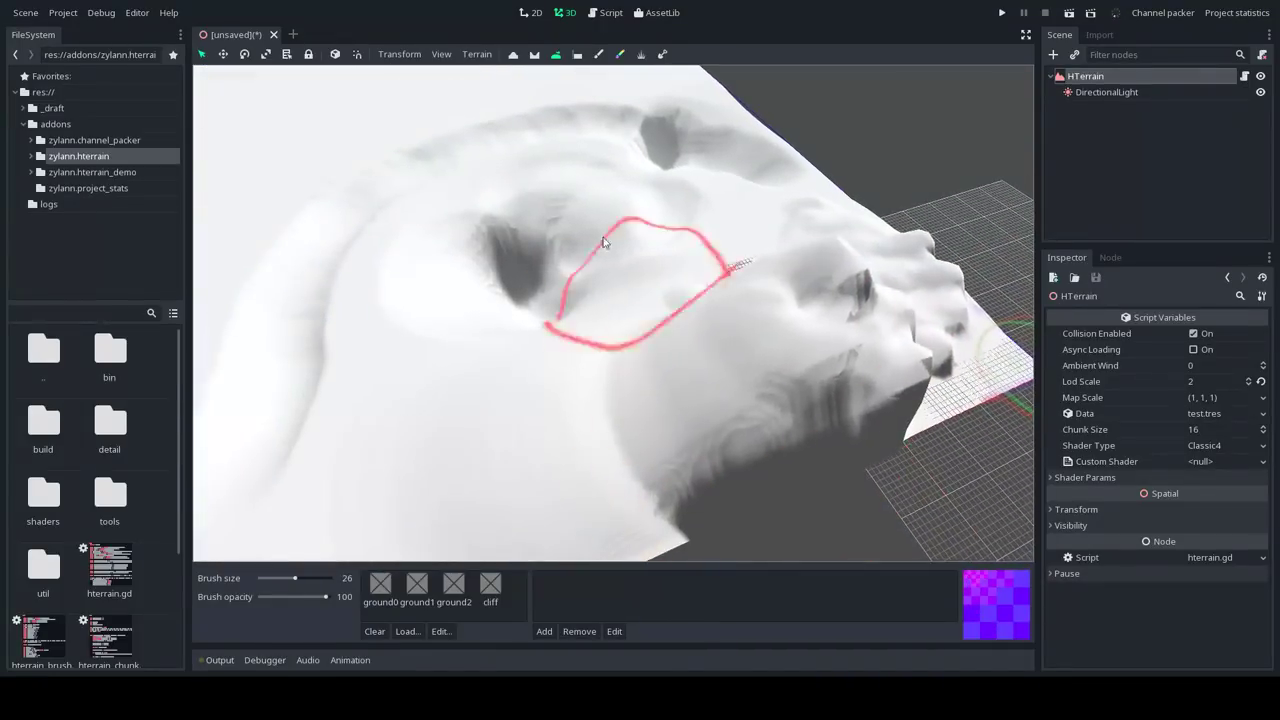
# Flatten the large mountain and the ground around it to height 0
pyautogui.click(577, 54)
pyautogui.moveTo(590, 90); pyautogui.dragTo(911, 294, button='middle')
pyautogui.moveTo(911, 294); pyautogui.dragTo(886, 171)
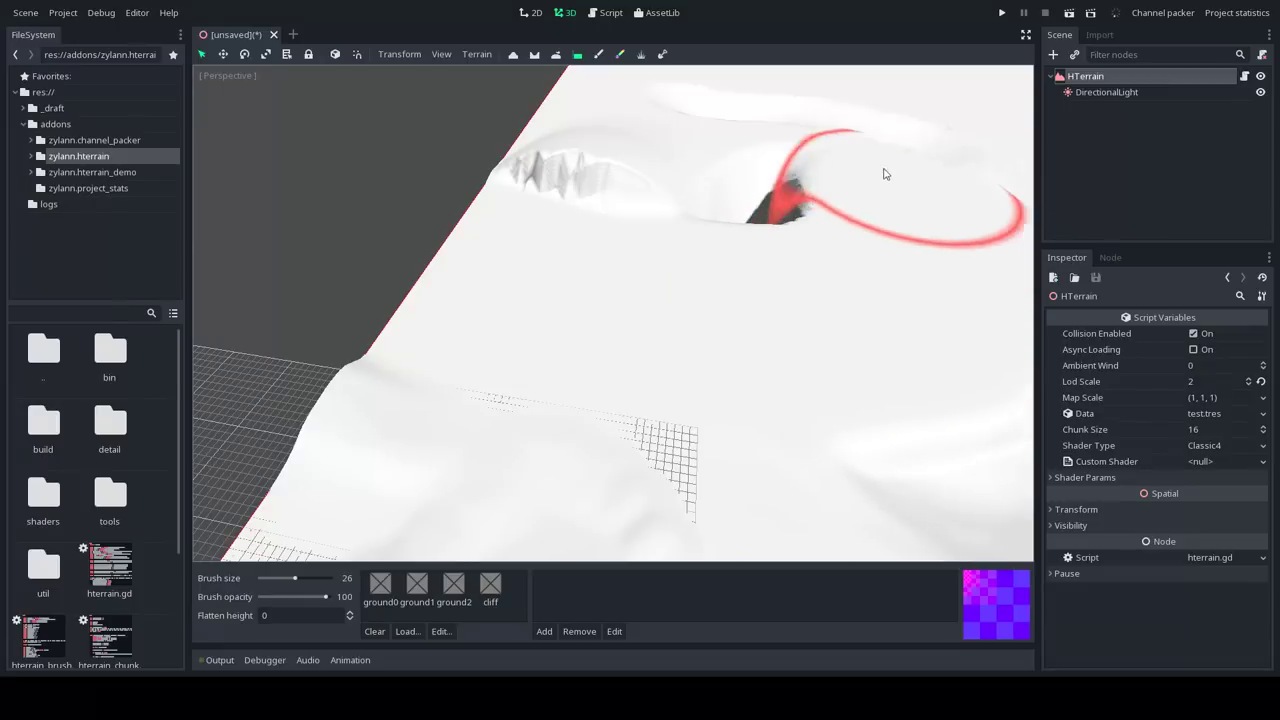
pyautogui.moveTo(720, 191)
pyautogui.mouseDown(button='middle')
pyautogui.moveTo(513, 200)
pyautogui.moveTo(789, 289)
pyautogui.mouseUp(button='middle')
# Set the flatten height to 50 and paint a steep-sided plateau across the pits and trench area
pyautogui.click(295, 614)
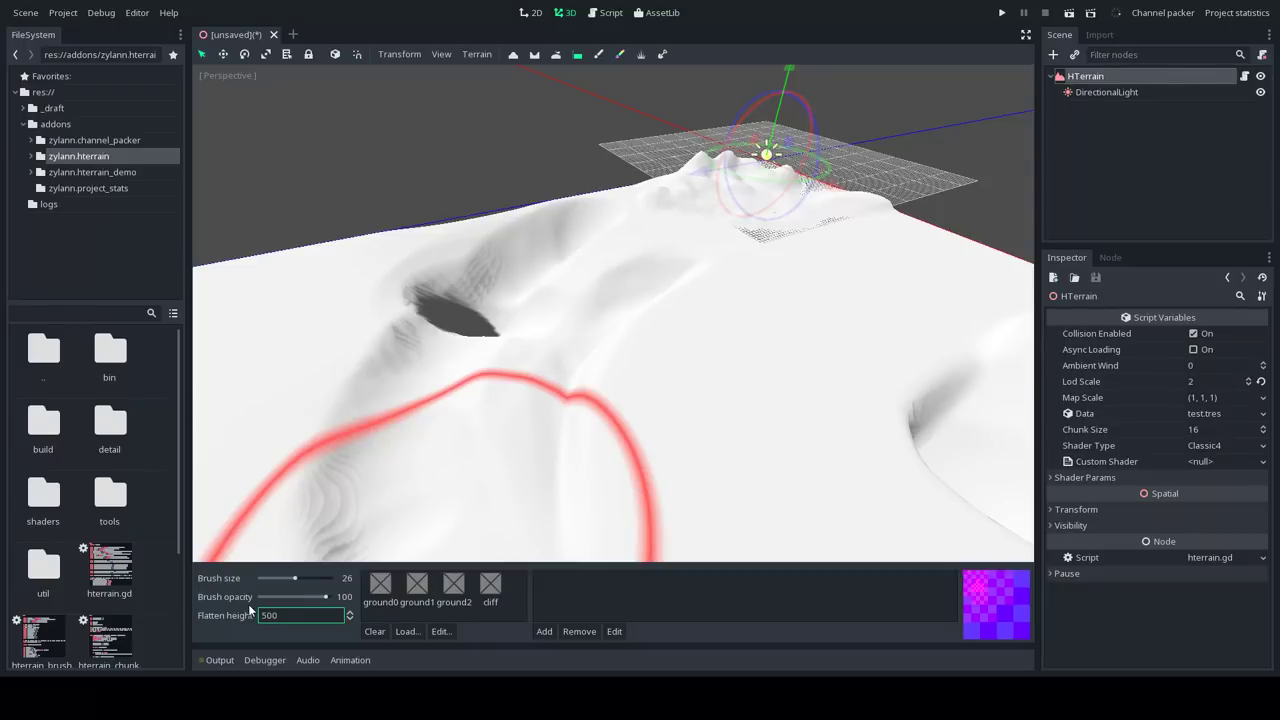
pyautogui.press('Return')
pyautogui.moveTo(488, 285); pyautogui.dragTo(627, 302, button='middle')
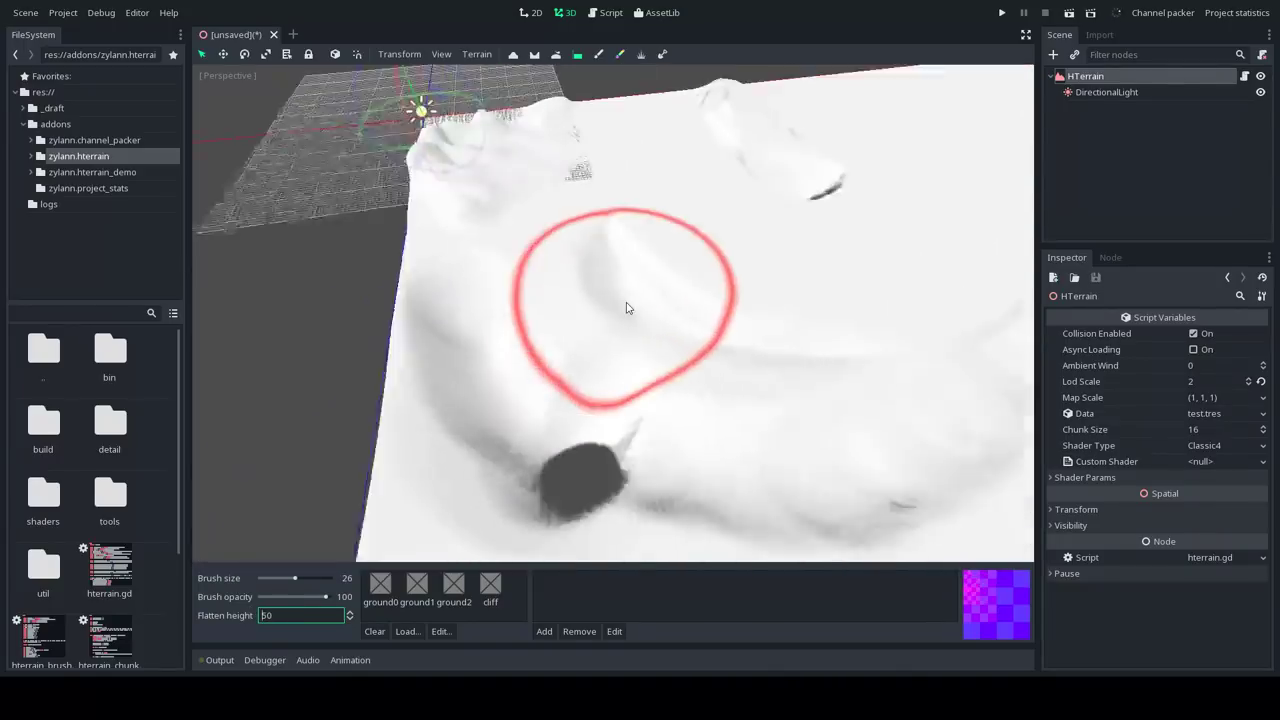
pyautogui.scroll(-8, 629, 302)
pyautogui.moveTo(629, 306)
pyautogui.mouseDown()
pyautogui.moveTo(543, 290)
pyautogui.moveTo(620, 303)
pyautogui.moveTo(749, 206)
pyautogui.moveTo(937, 237)
pyautogui.moveTo(891, 314)
pyautogui.moveTo(822, 318)
pyautogui.mouseUp()
pyautogui.moveTo(822, 318)
pyautogui.mouseDown(button='middle')
pyautogui.moveTo(634, 320)
pyautogui.moveTo(577, 295)
pyautogui.moveTo(731, 257)
pyautogui.moveTo(672, 256)
pyautogui.moveTo(754, 266)
pyautogui.moveTo(640, 290)
pyautogui.mouseUp(button='middle')
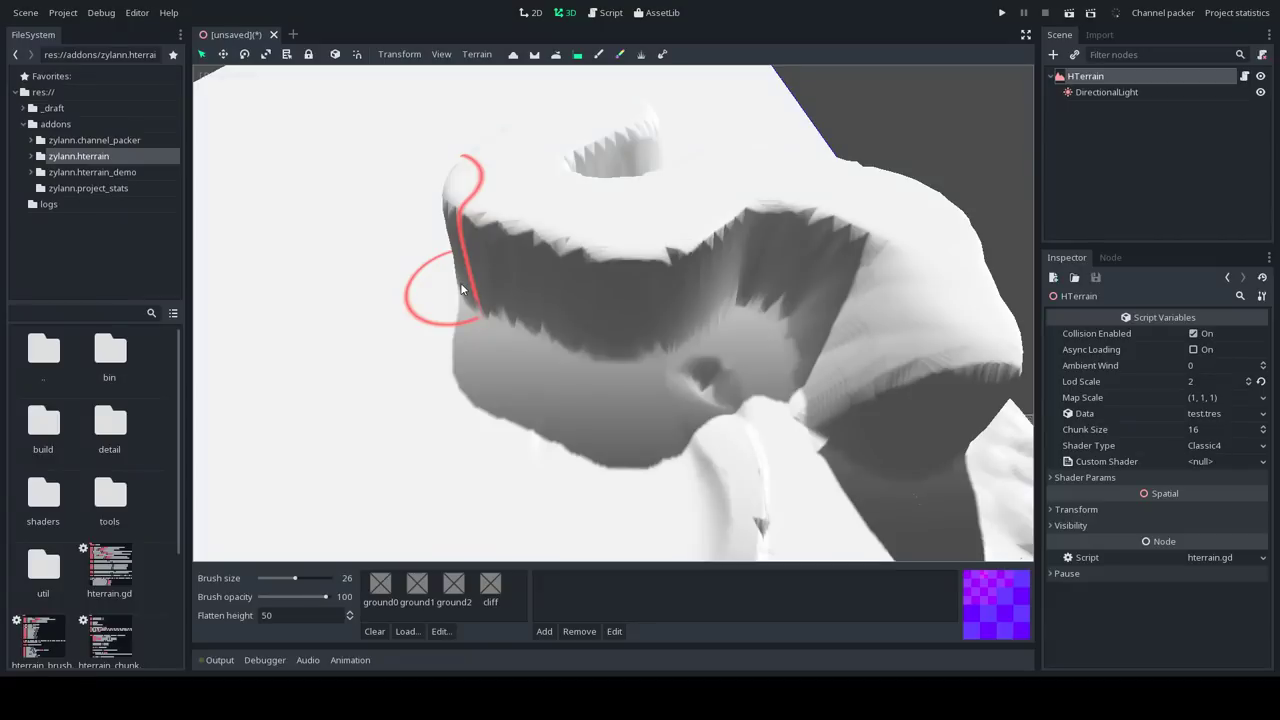
pyautogui.moveTo(461, 289)
pyautogui.mouseDown(button='middle')
pyautogui.moveTo(600, 290)
pyautogui.moveTo(679, 250)
pyautogui.moveTo(702, 290)
pyautogui.mouseUp(button='middle')
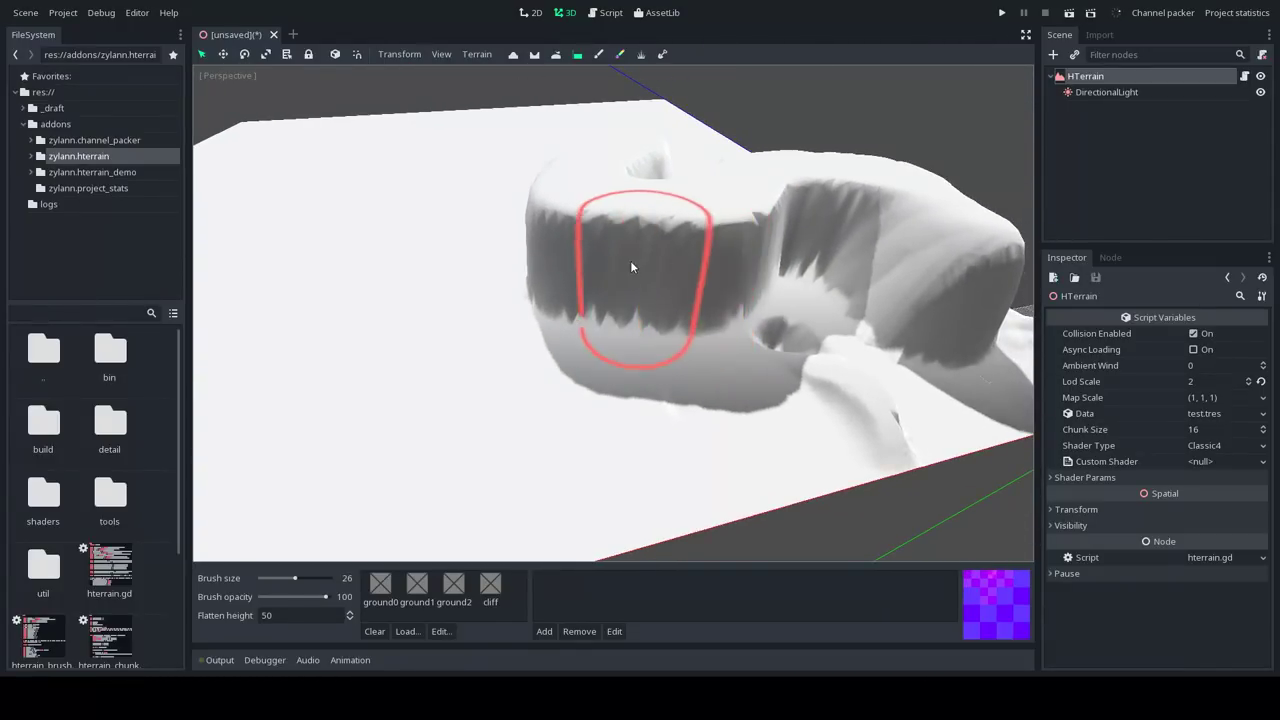
pyautogui.moveTo(783, 285); pyautogui.dragTo(805, 268, button='middle')
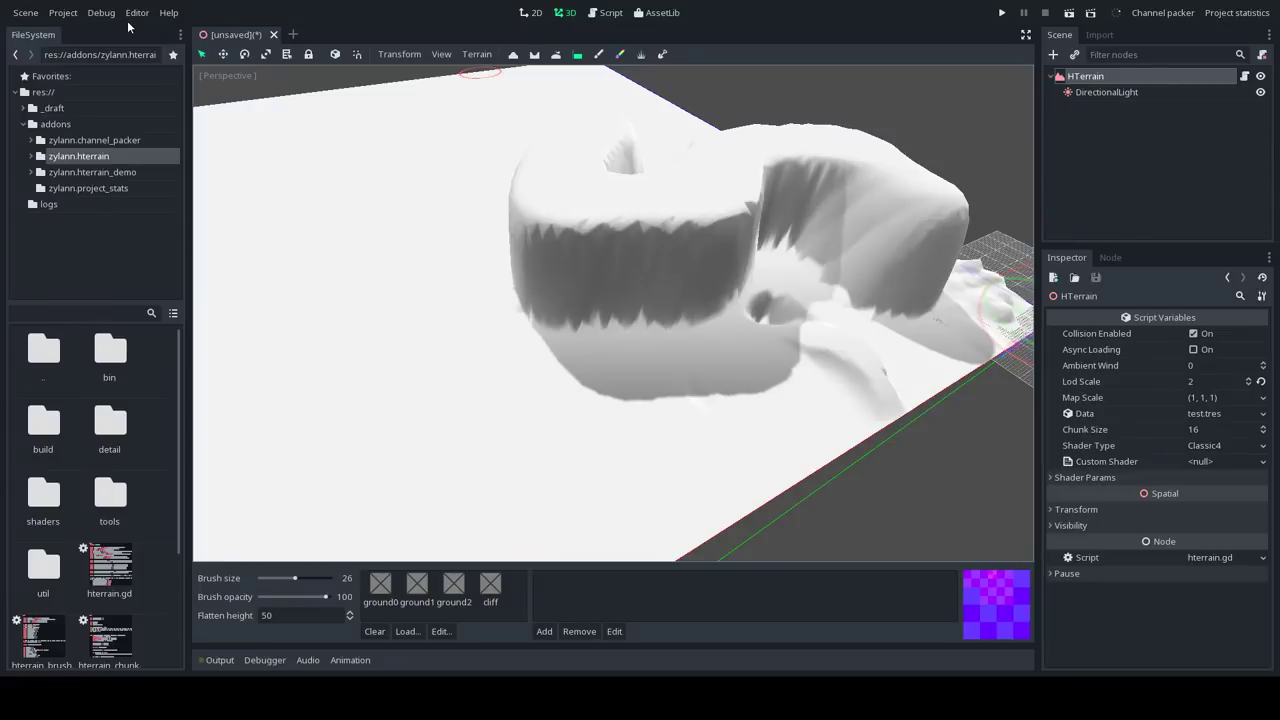
# Save the scene in the project root as yolo.tscn
pyautogui.click(27, 15)
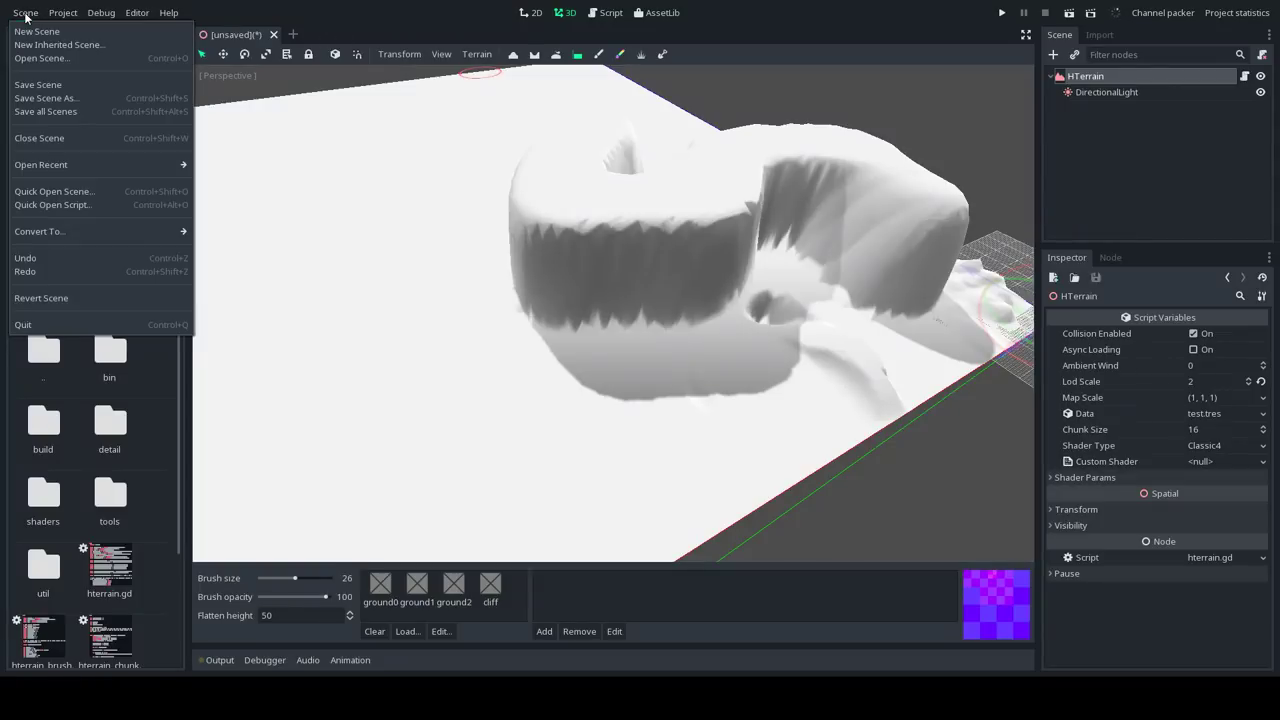
pyautogui.click(64, 99)
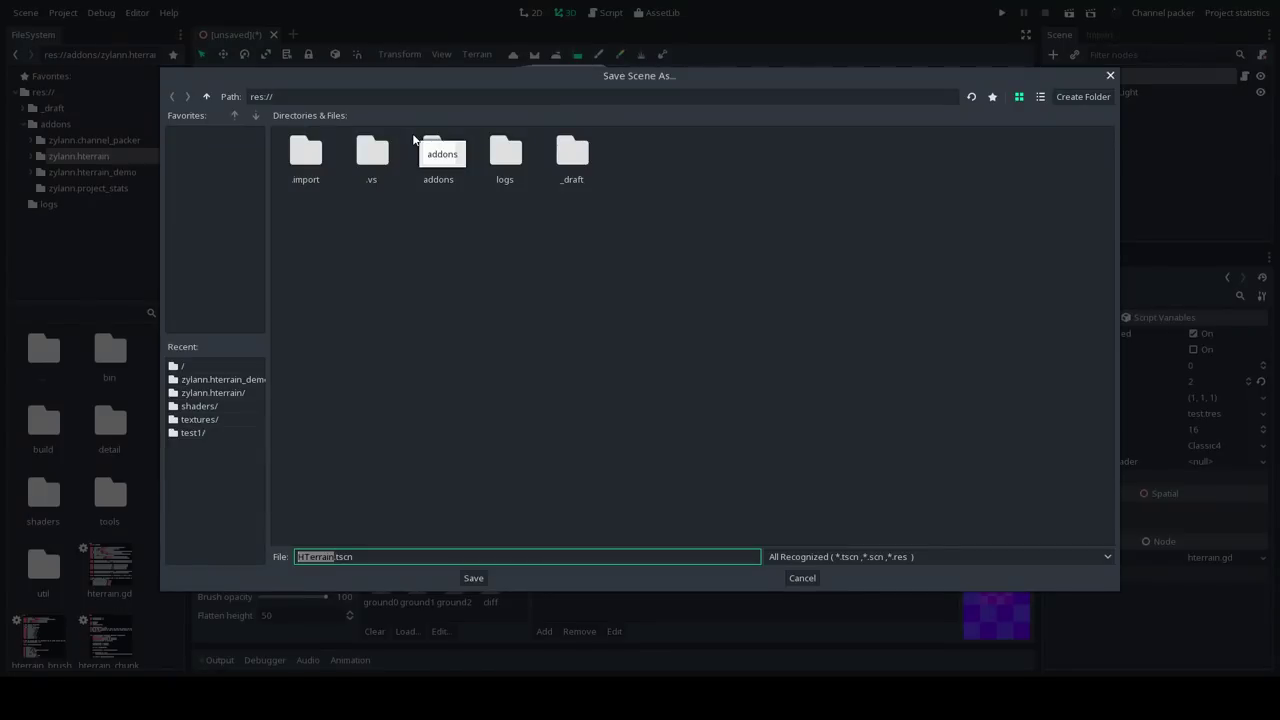
pyautogui.write('yolo')
pyautogui.click(473, 578)
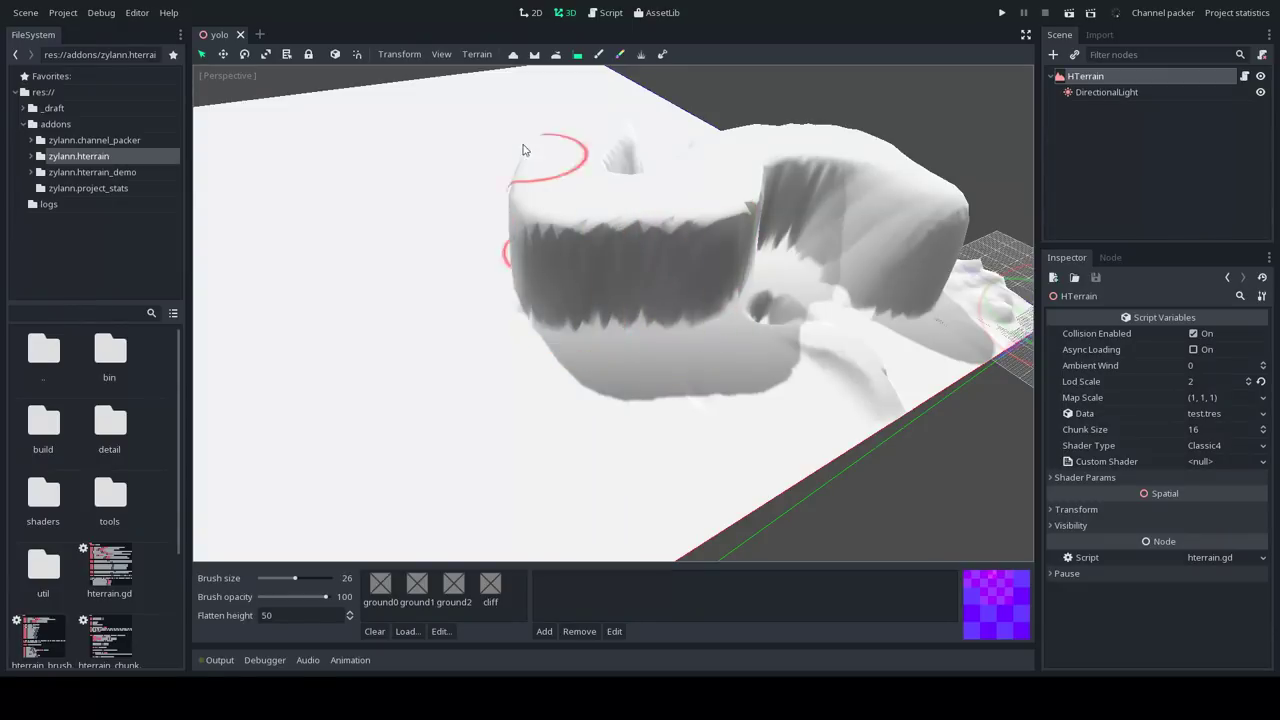
# Save the terrain data of the HTerrain node
pyautogui.click(477, 55)
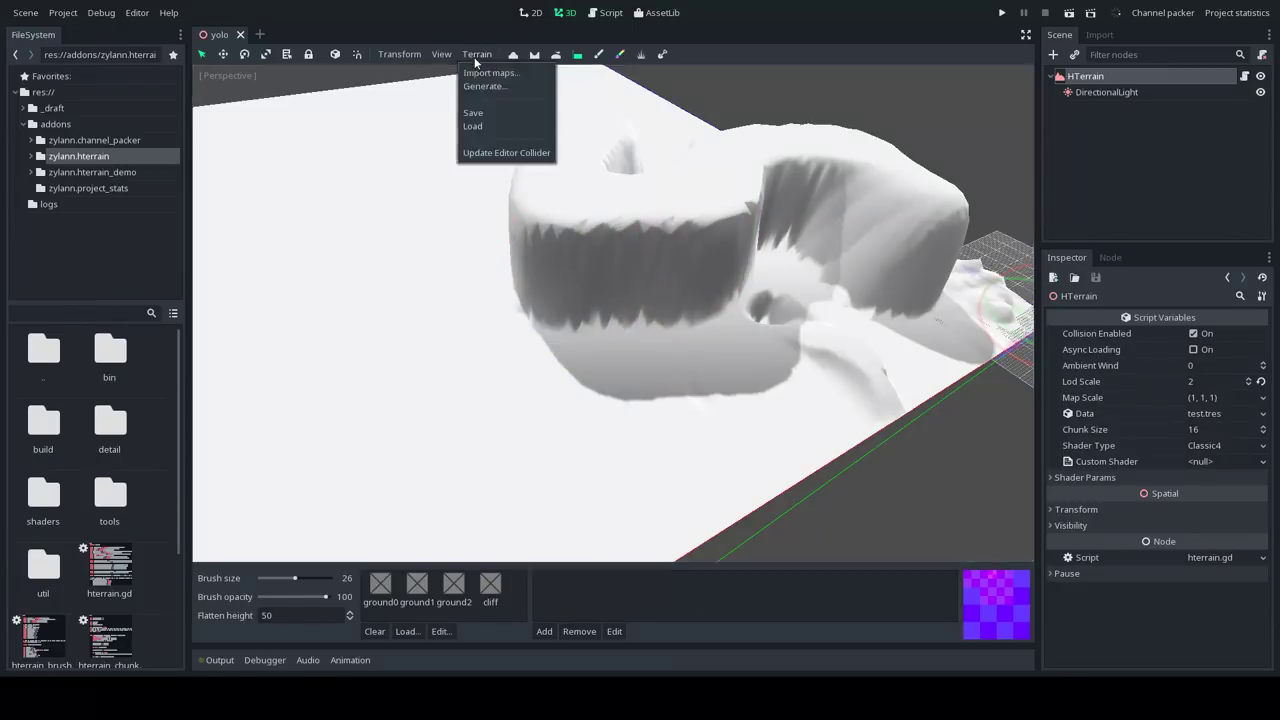
pyautogui.click(486, 113)
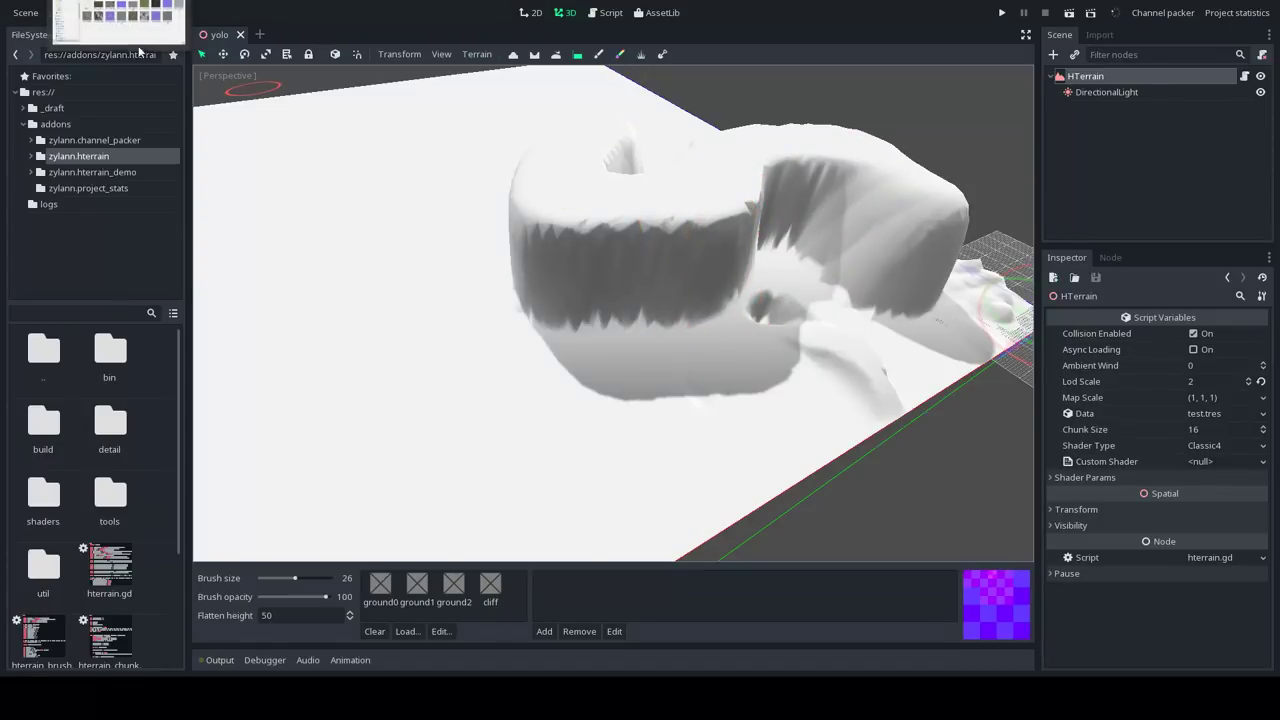
# Switch to File Explorer, locate test.tres in the heightmap project folder and open the test.hterrain_data folder
pyautogui.hotkey('alt', 'Tab')
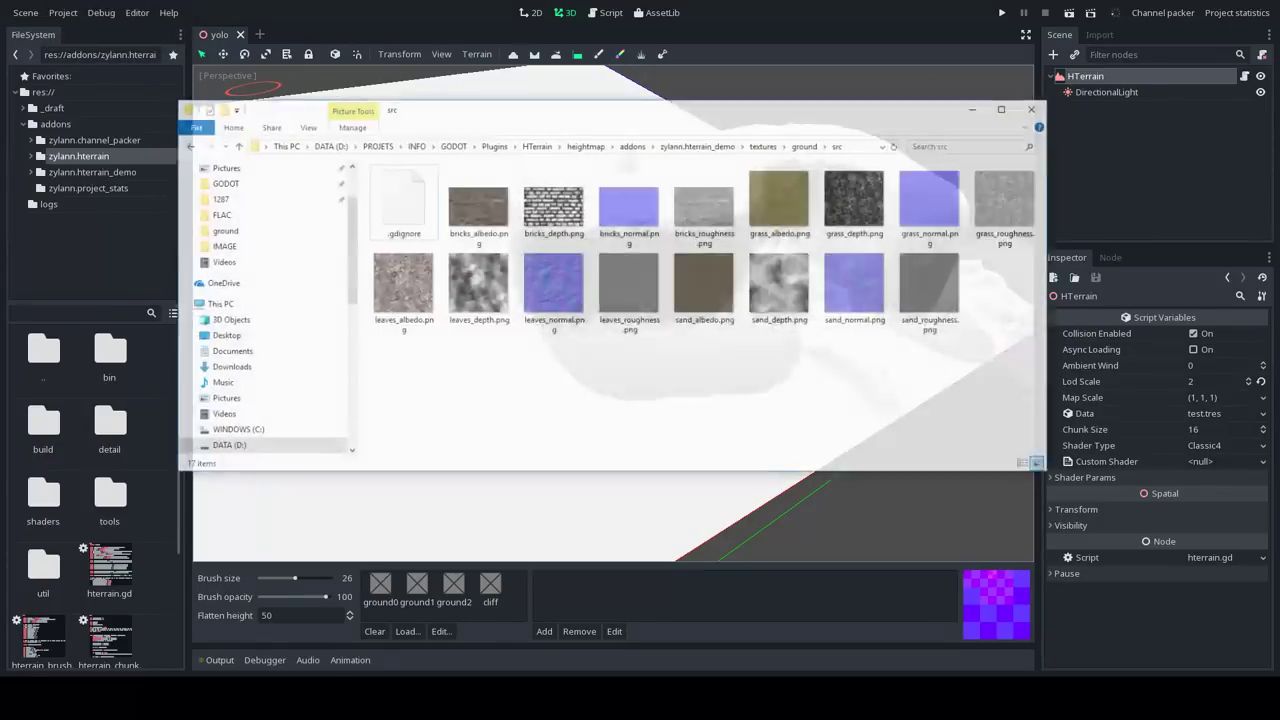
pyautogui.click(710, 155)
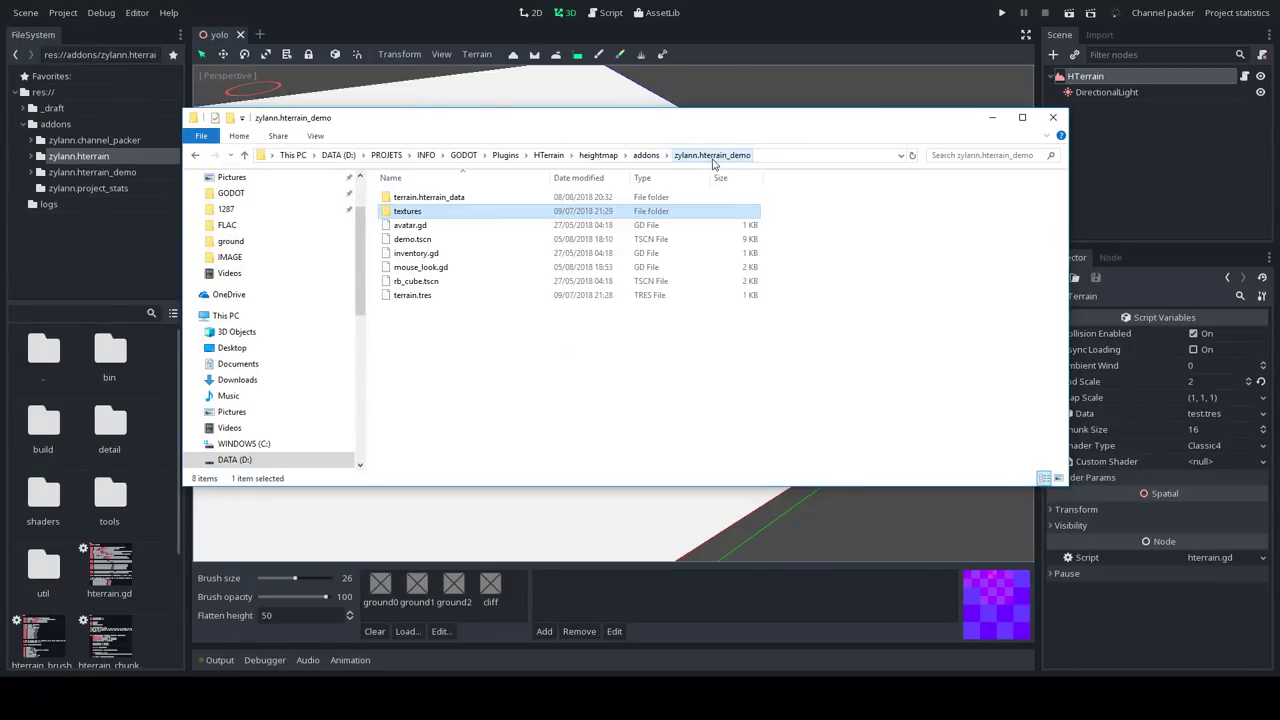
pyautogui.click(647, 155)
pyautogui.click(597, 156)
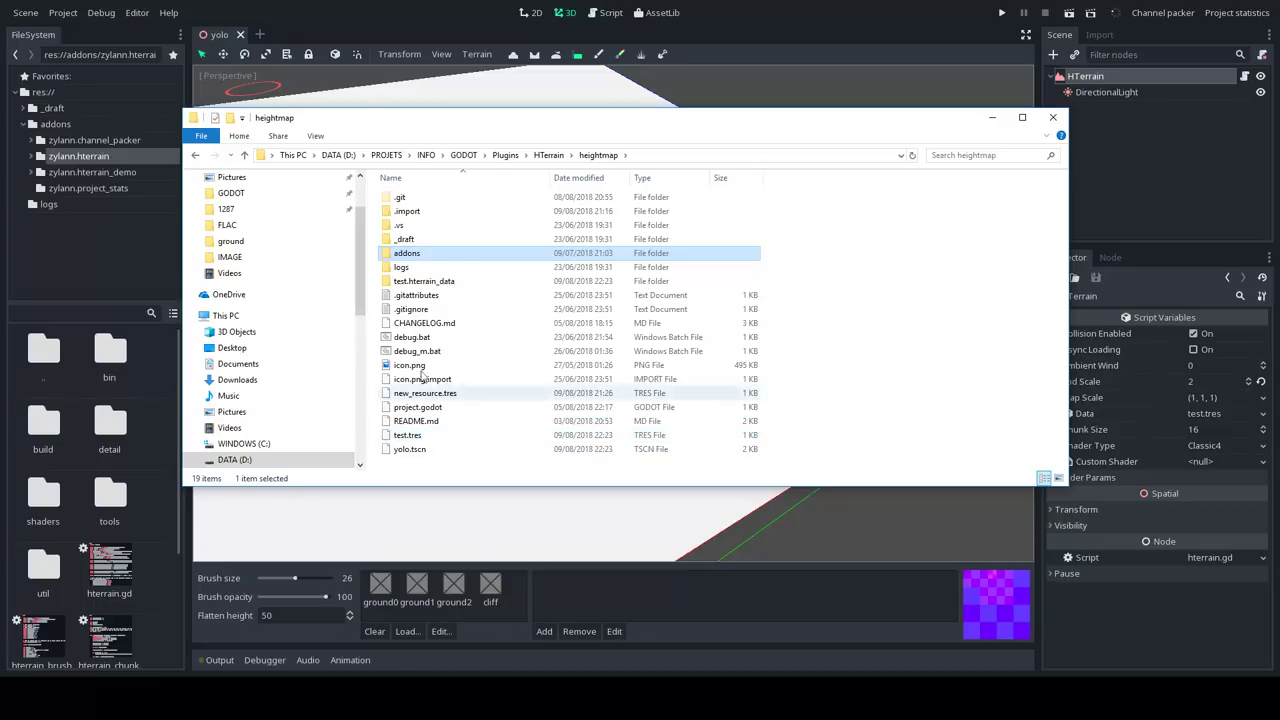
pyautogui.click(441, 439)
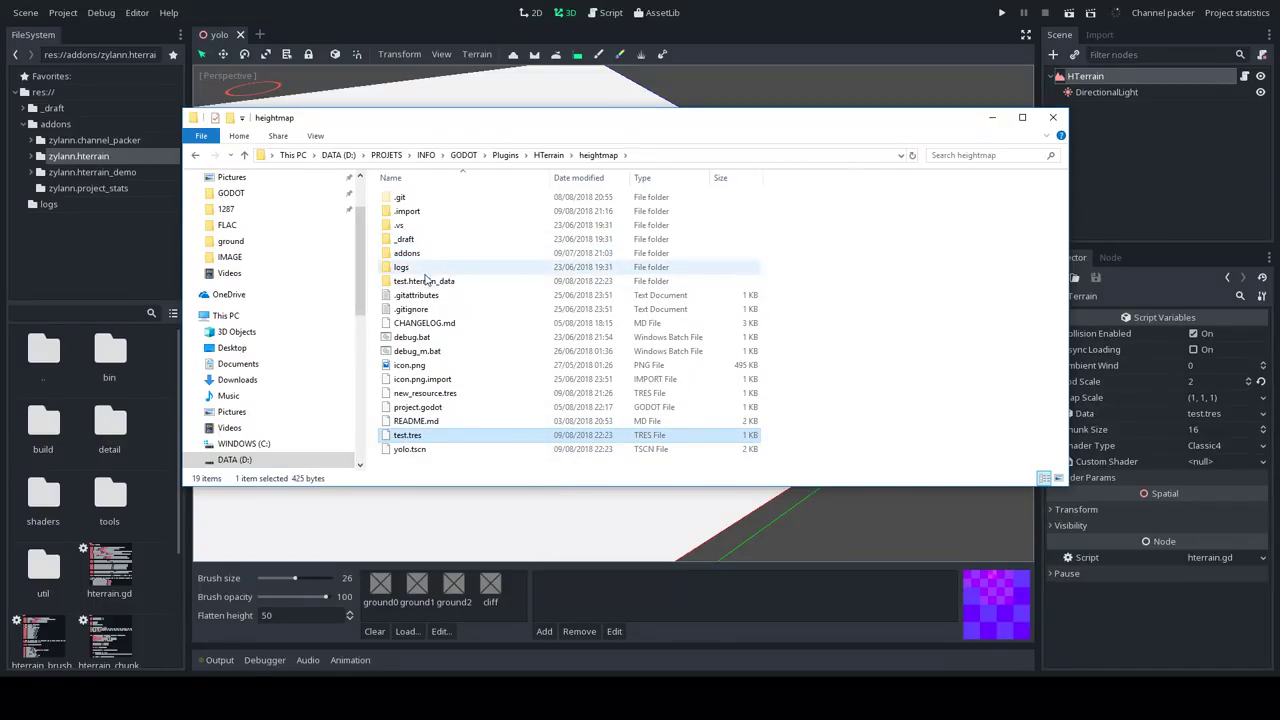
pyautogui.moveTo(422, 287)
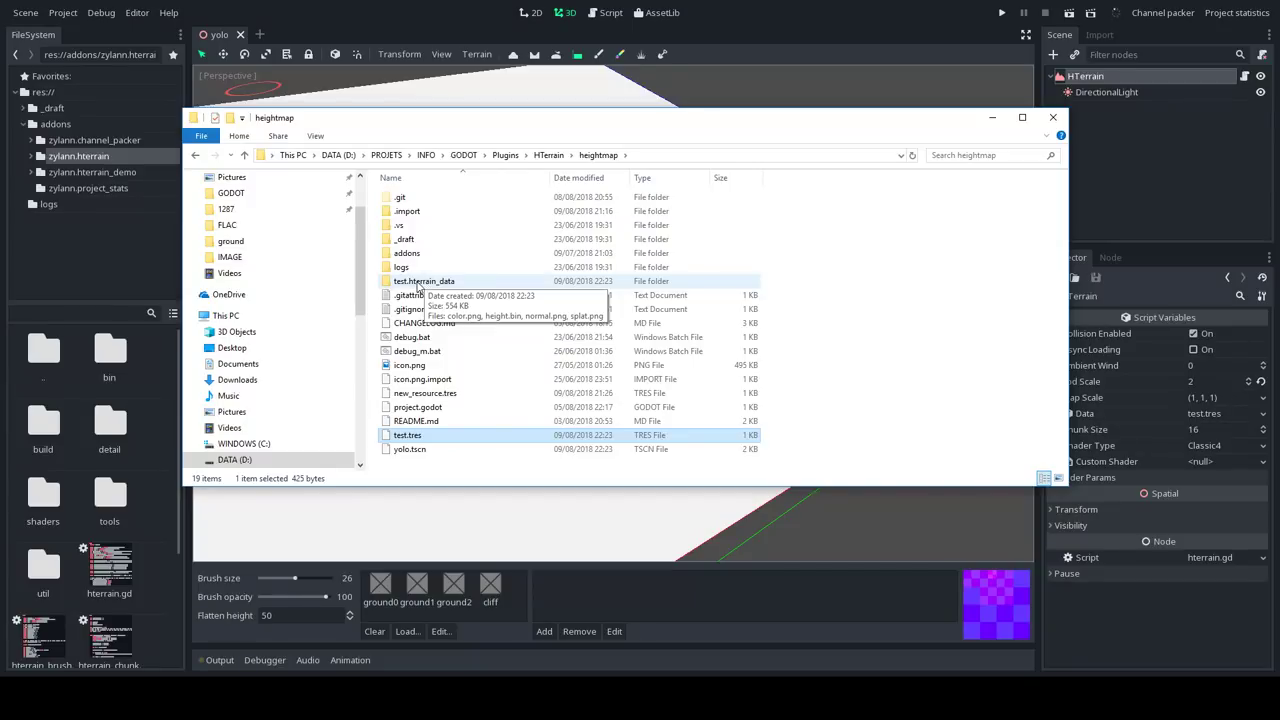
pyautogui.click(421, 287)
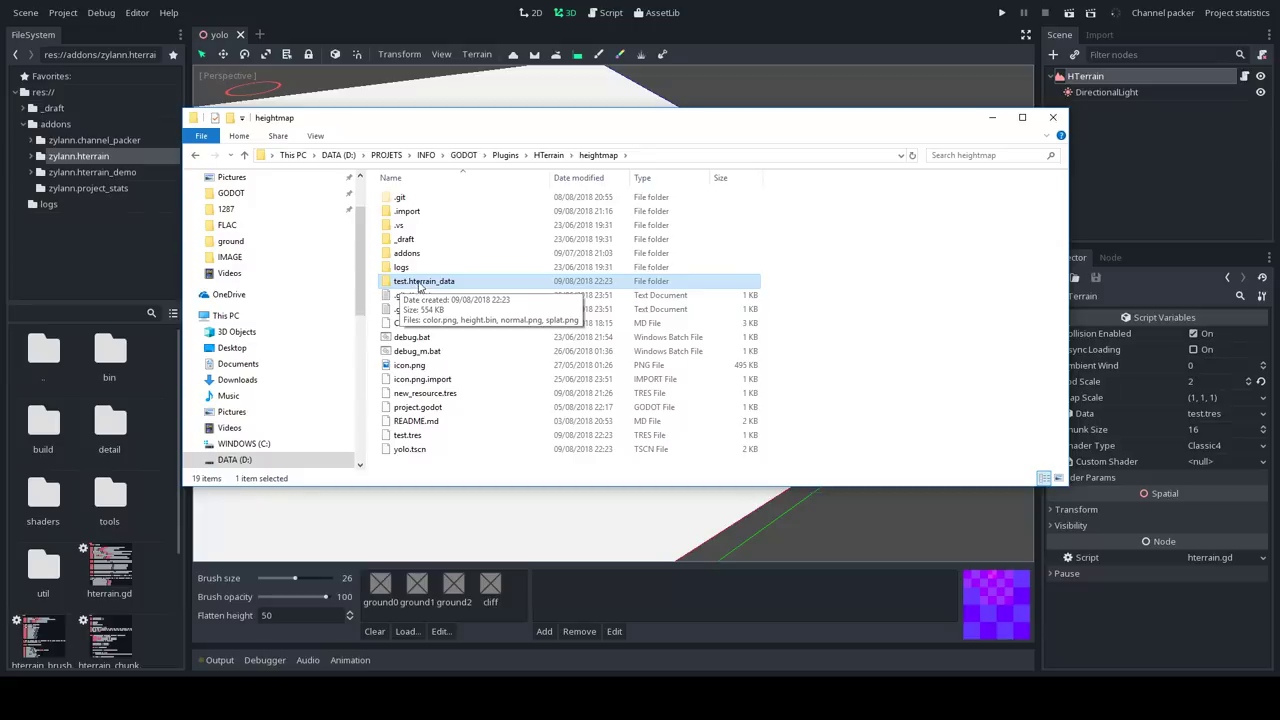
pyautogui.doubleClick(422, 284)
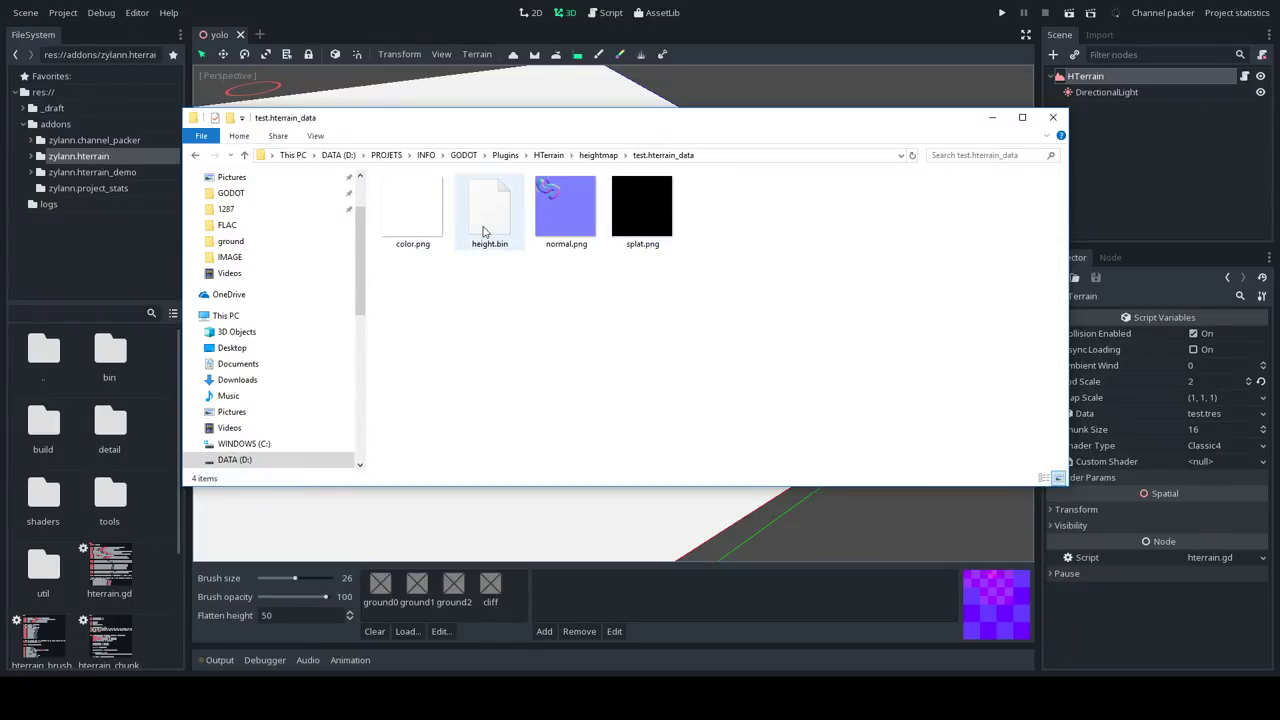
# Examine the saved terrain map files color.png, height.bin, normal.png and splat.png in the data folder
pyautogui.click(560, 207)
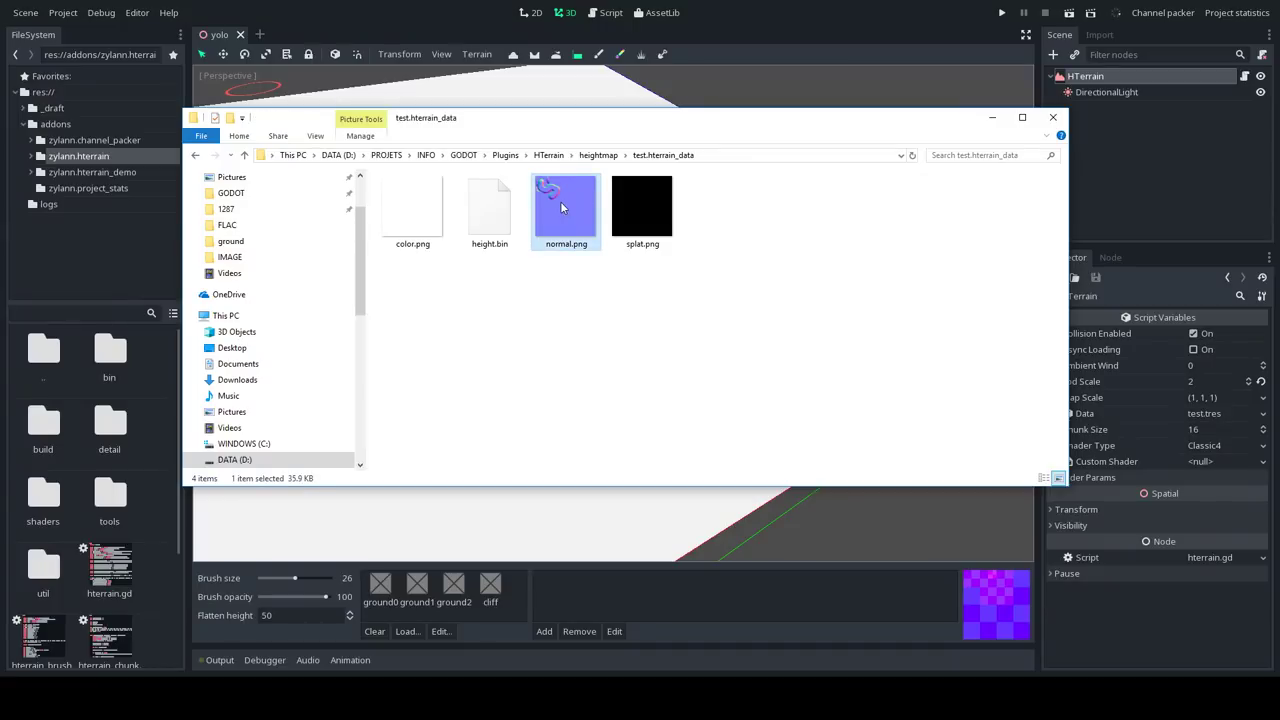
pyautogui.click(640, 207)
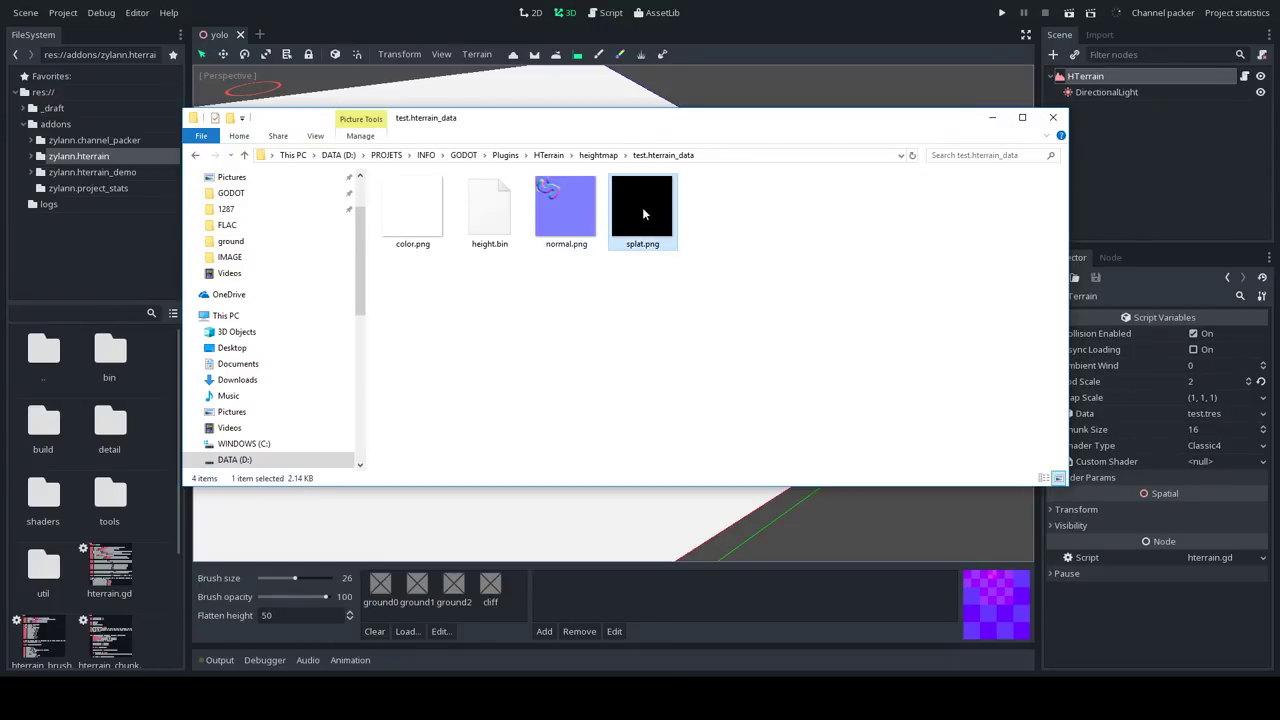
pyautogui.click(403, 219)
pyautogui.click(477, 212)
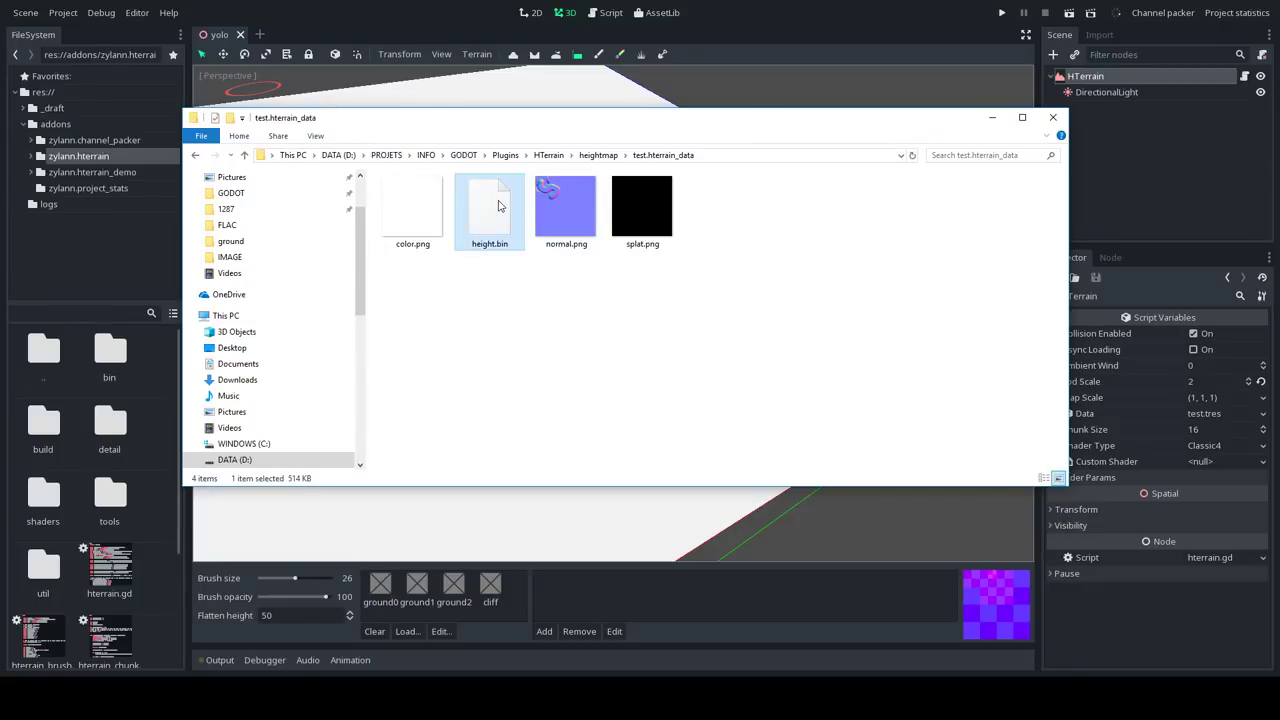
pyautogui.moveTo(765, 265); pyautogui.dragTo(380, 174)
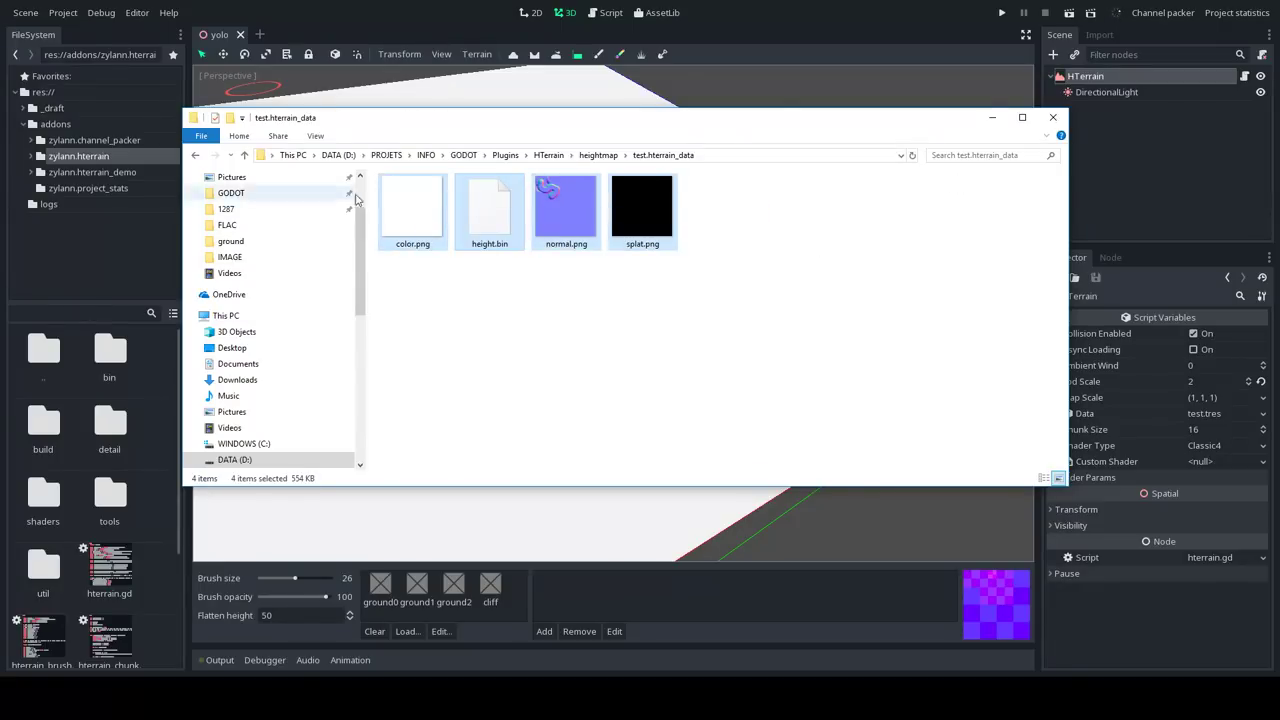
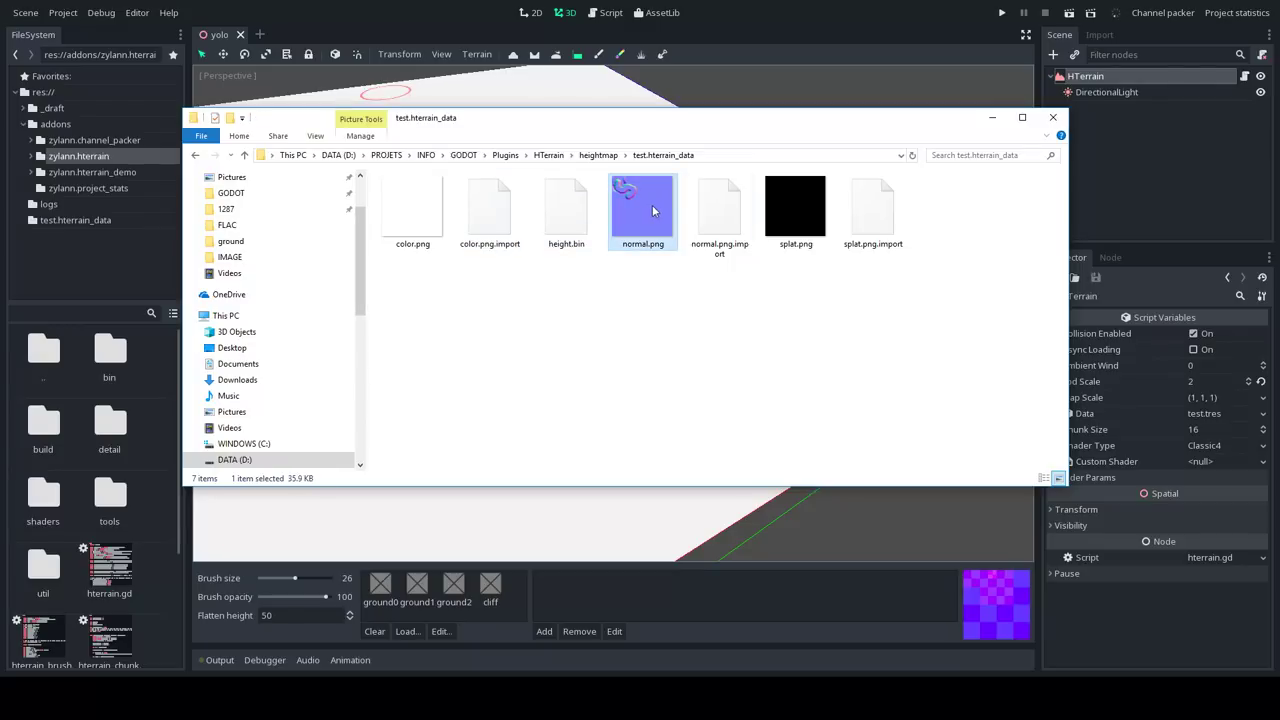
# Examine the .import files of the normal, splat and color maps, and switch back to Godot
pyautogui.click(728, 208)
pyautogui.click(867, 208)
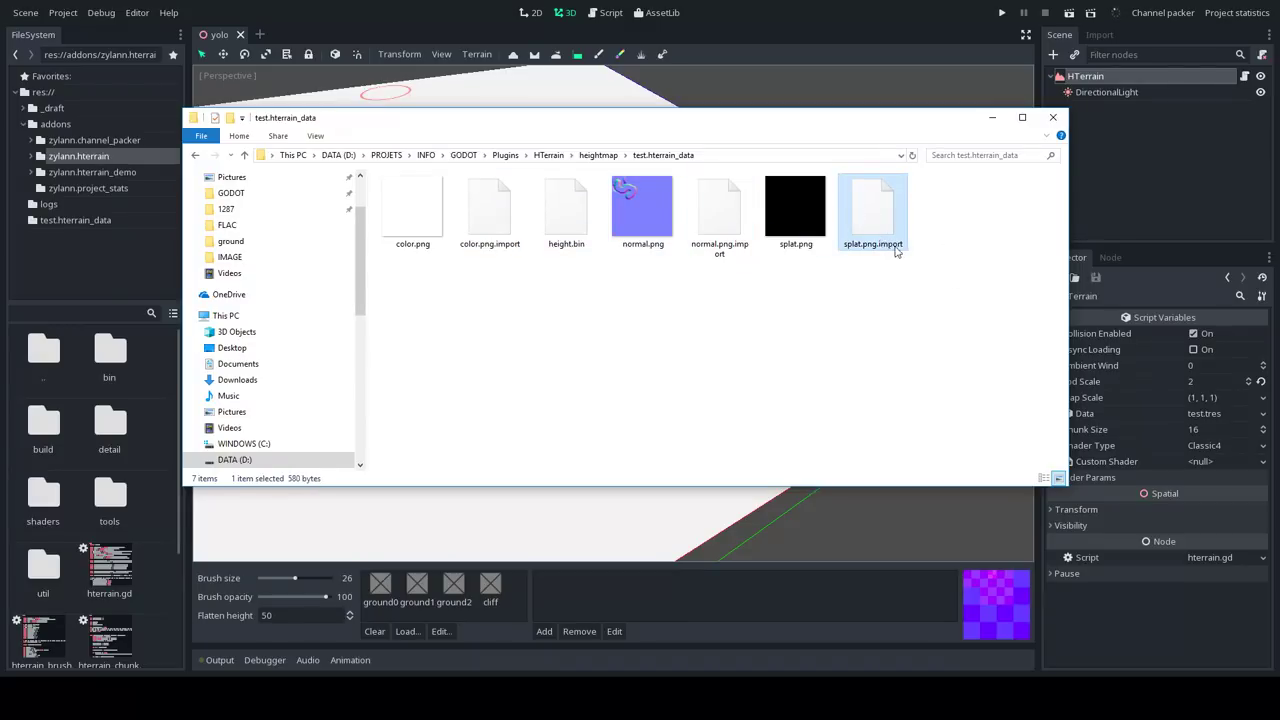
pyautogui.click(955, 234)
pyautogui.click(472, 248)
pyautogui.click(829, 14)
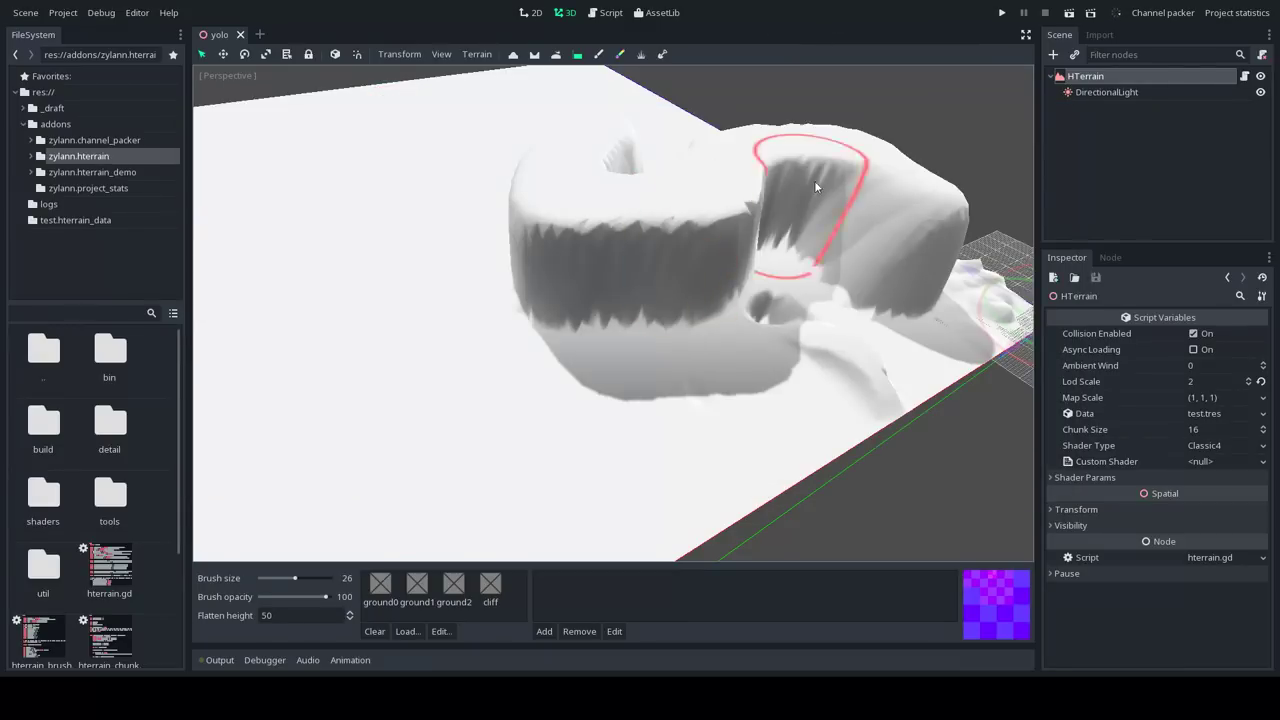
# Open the terrain generator, move its dialog clear of the view and randomize the seed several times
pyautogui.moveTo(814, 184); pyautogui.dragTo(758, 212, button='middle')
pyautogui.click(467, 57)
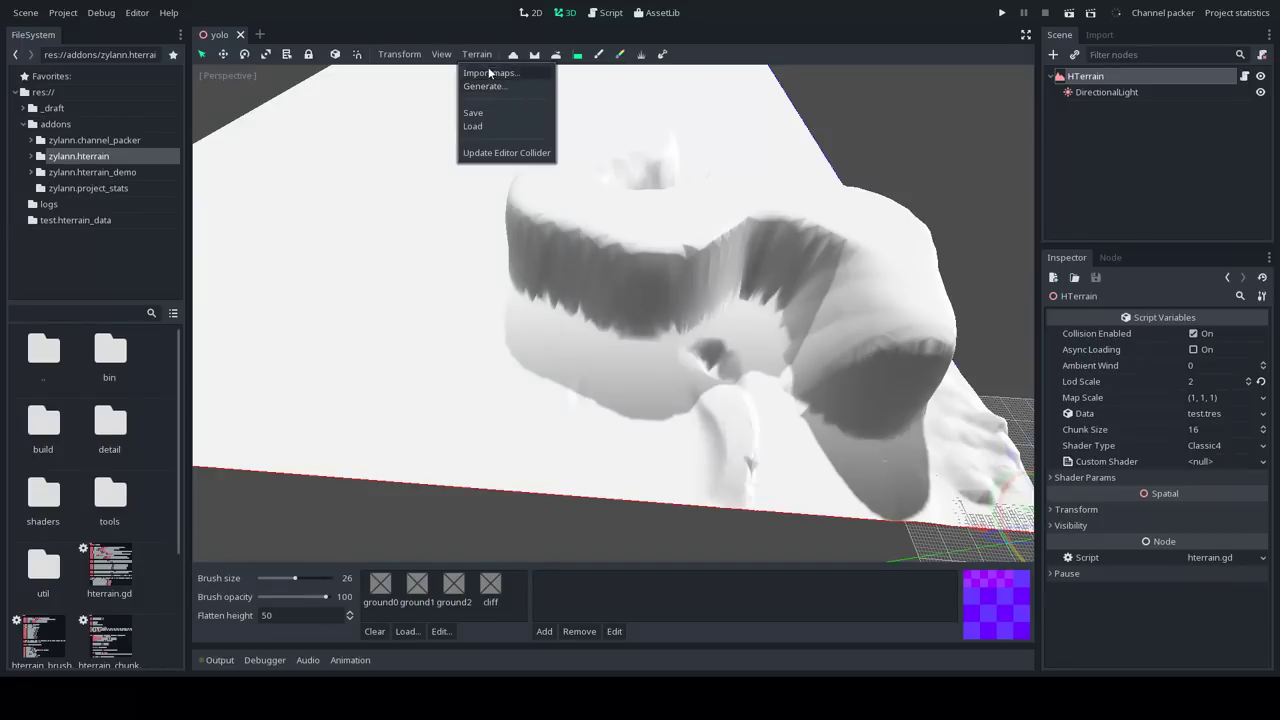
pyautogui.click(494, 86)
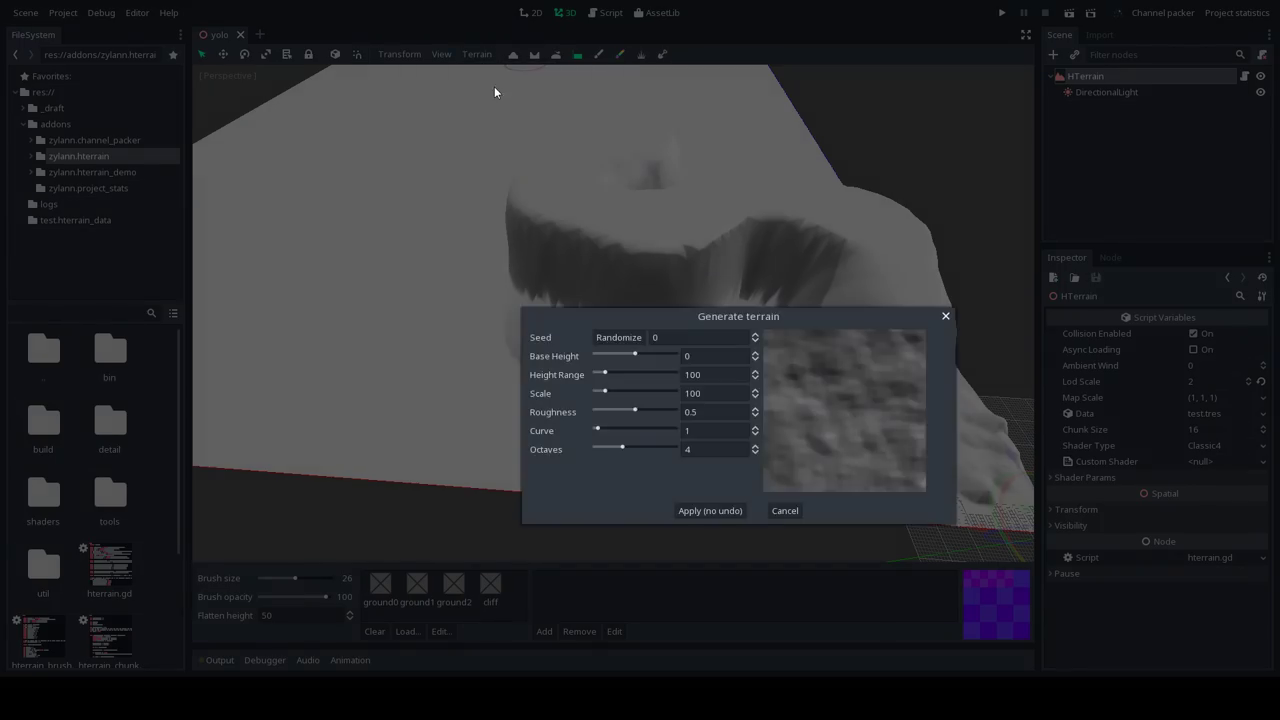
pyautogui.moveTo(783, 327); pyautogui.dragTo(705, 276)
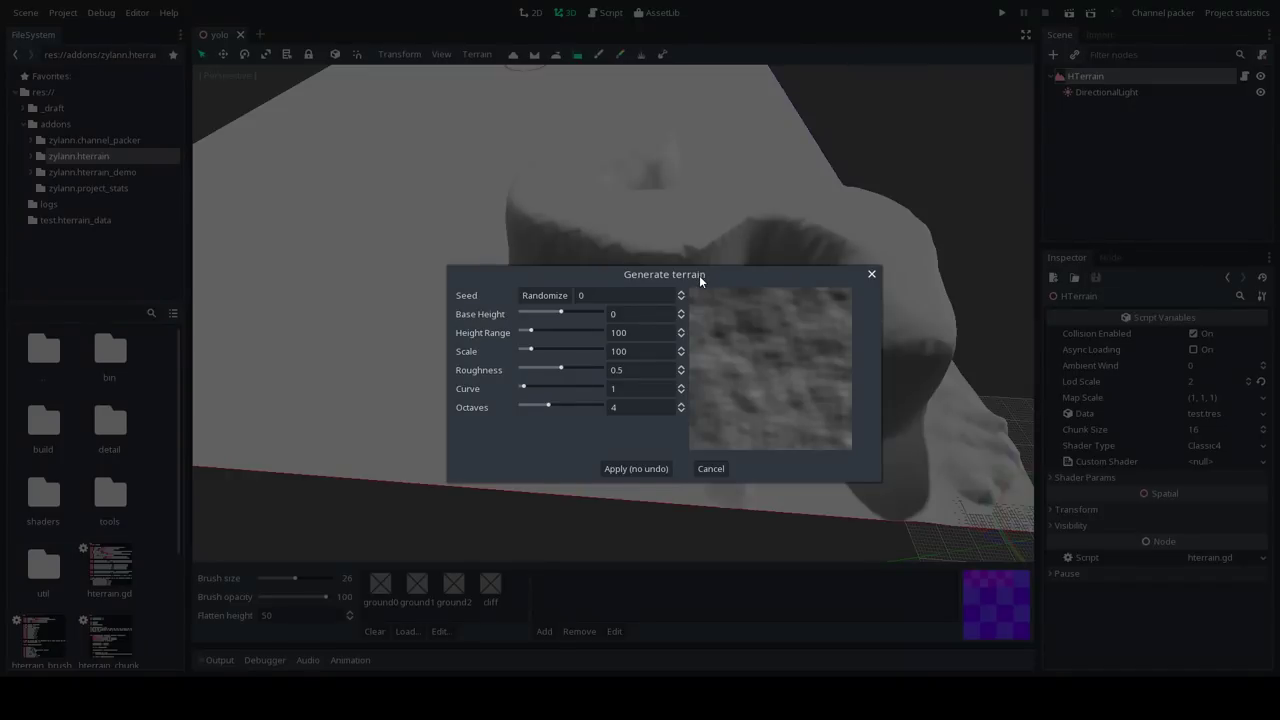
pyautogui.moveTo(699, 275); pyautogui.dragTo(613, 242)
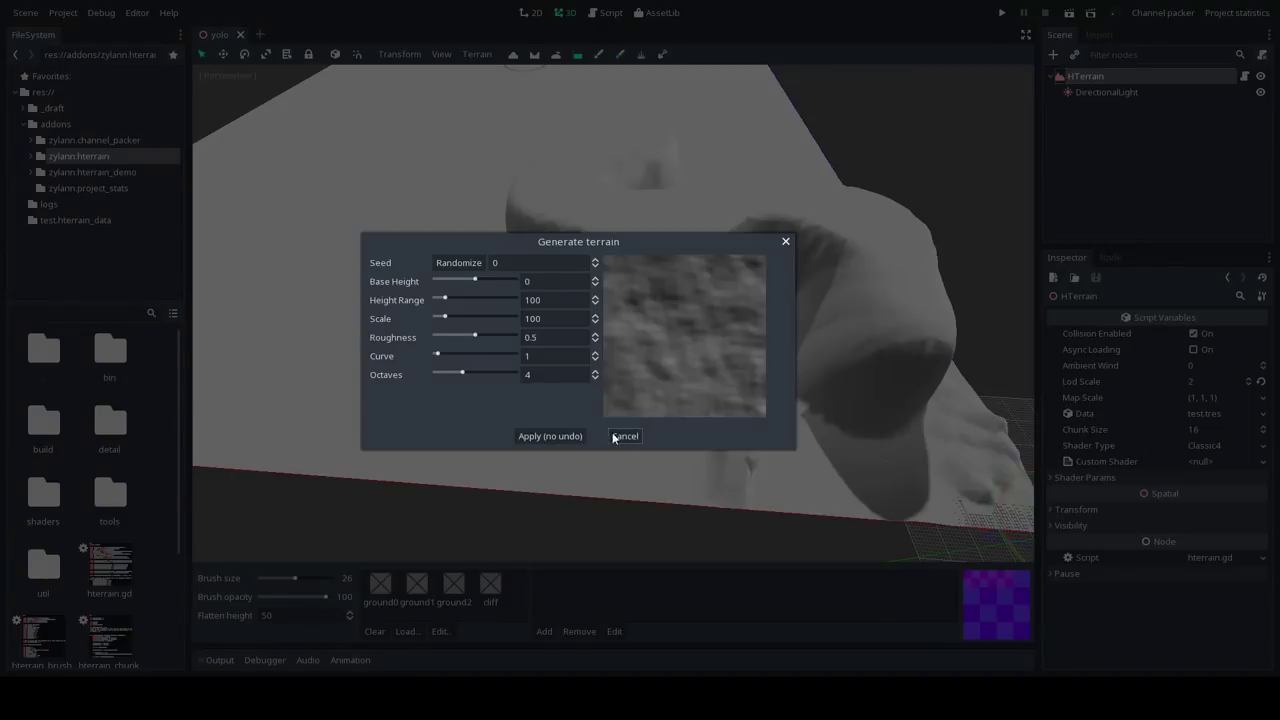
pyautogui.moveTo(626, 242); pyautogui.dragTo(663, 207)
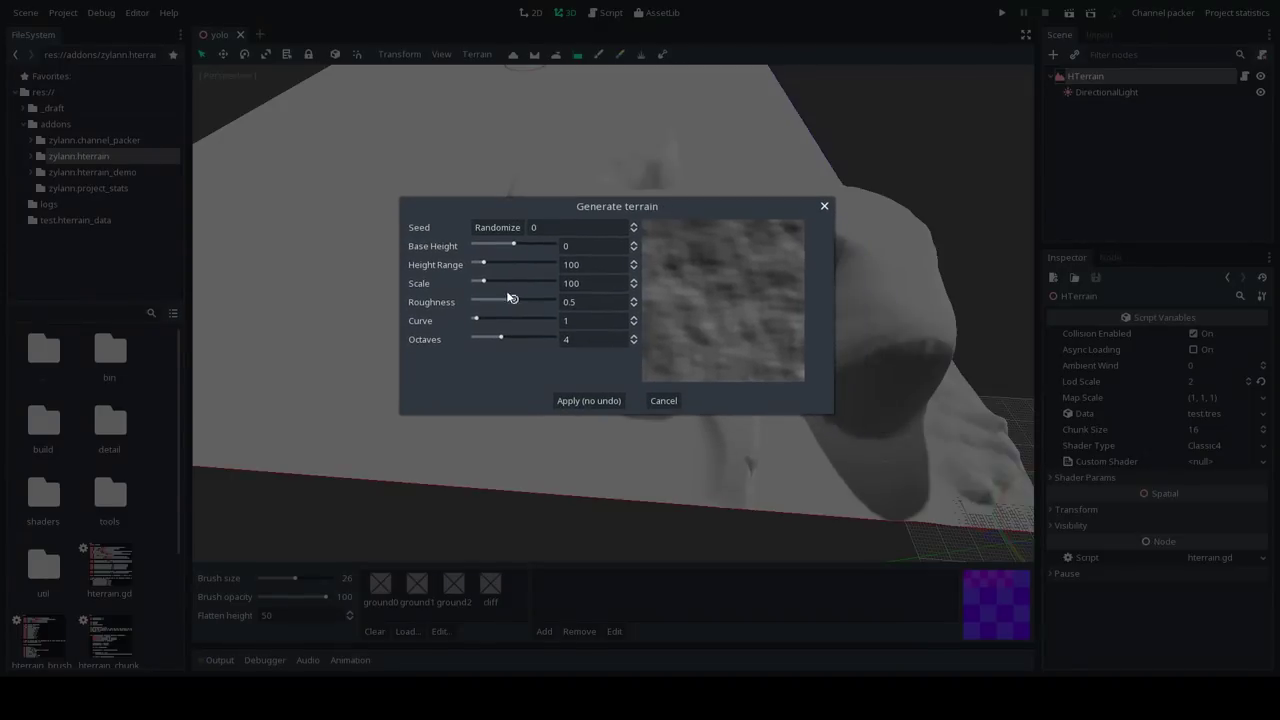
pyautogui.click(498, 226)
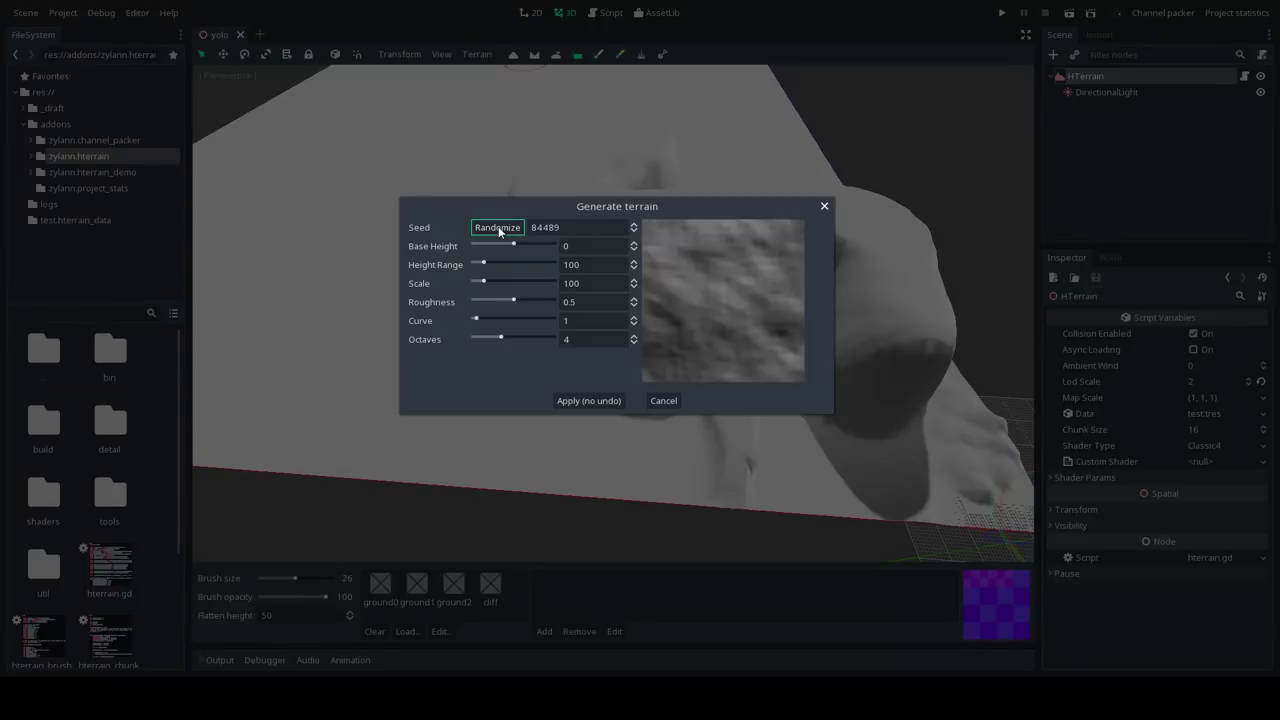
pyautogui.click(497, 226)
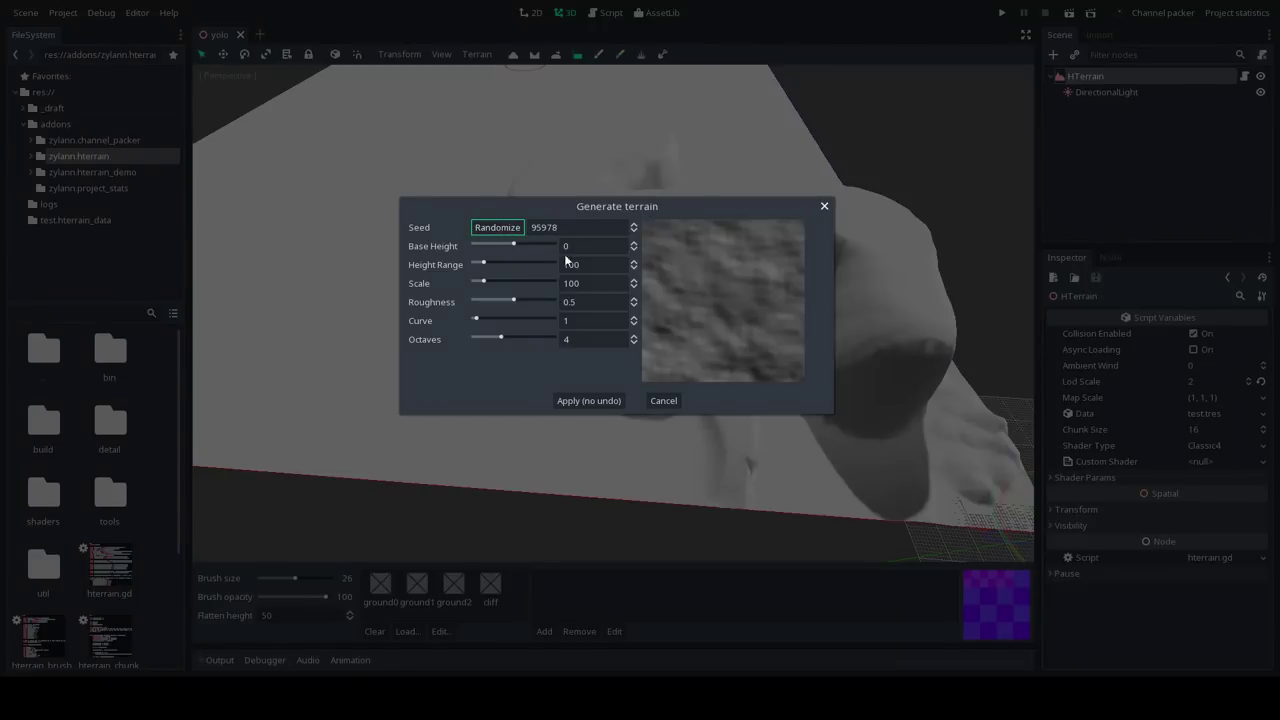
pyautogui.click(513, 227)
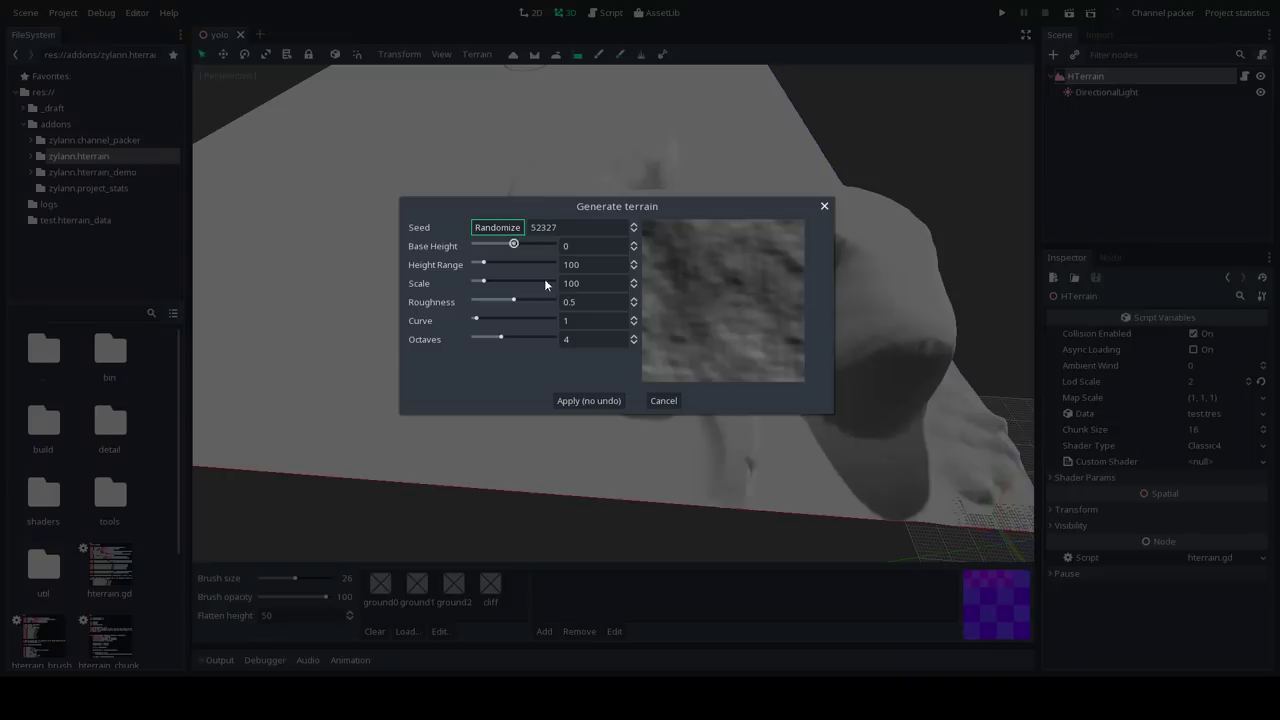
# Set the octaves to 6, roughness to 0.35 and height range to 437.5, and apply the generated terrain
pyautogui.moveTo(500, 338); pyautogui.dragTo(520, 338)
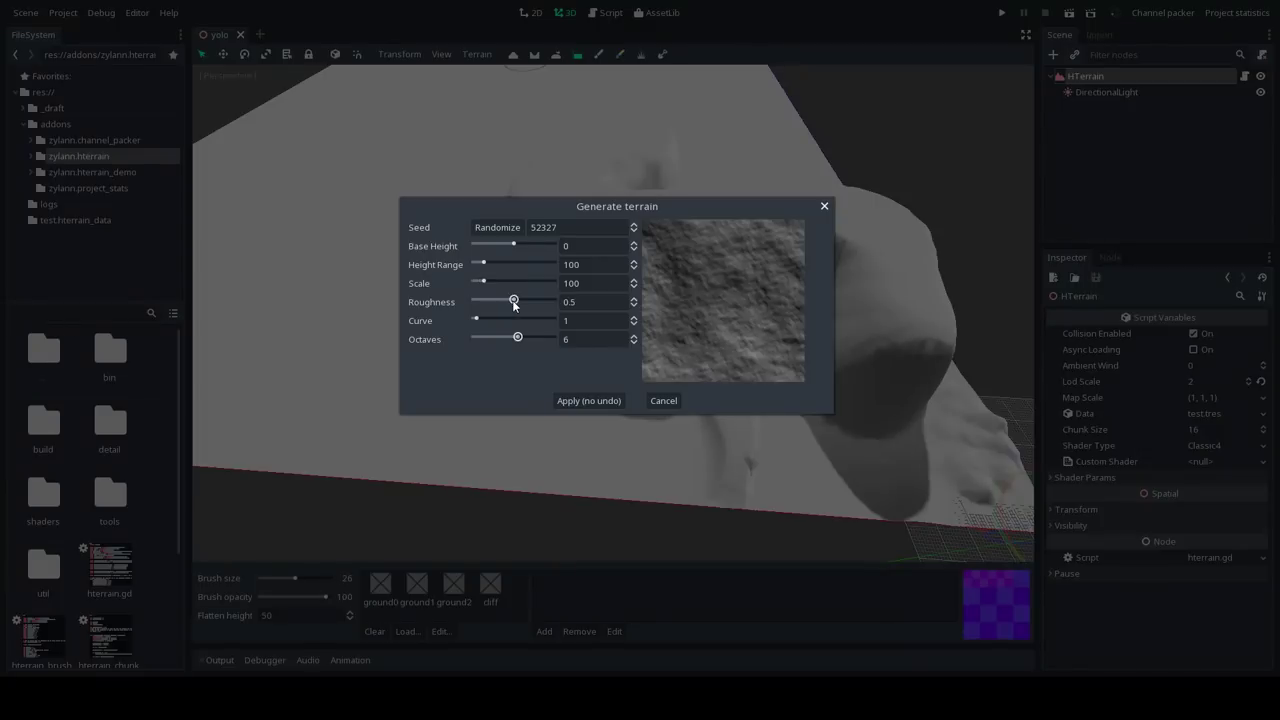
pyautogui.moveTo(514, 304); pyautogui.dragTo(509, 261)
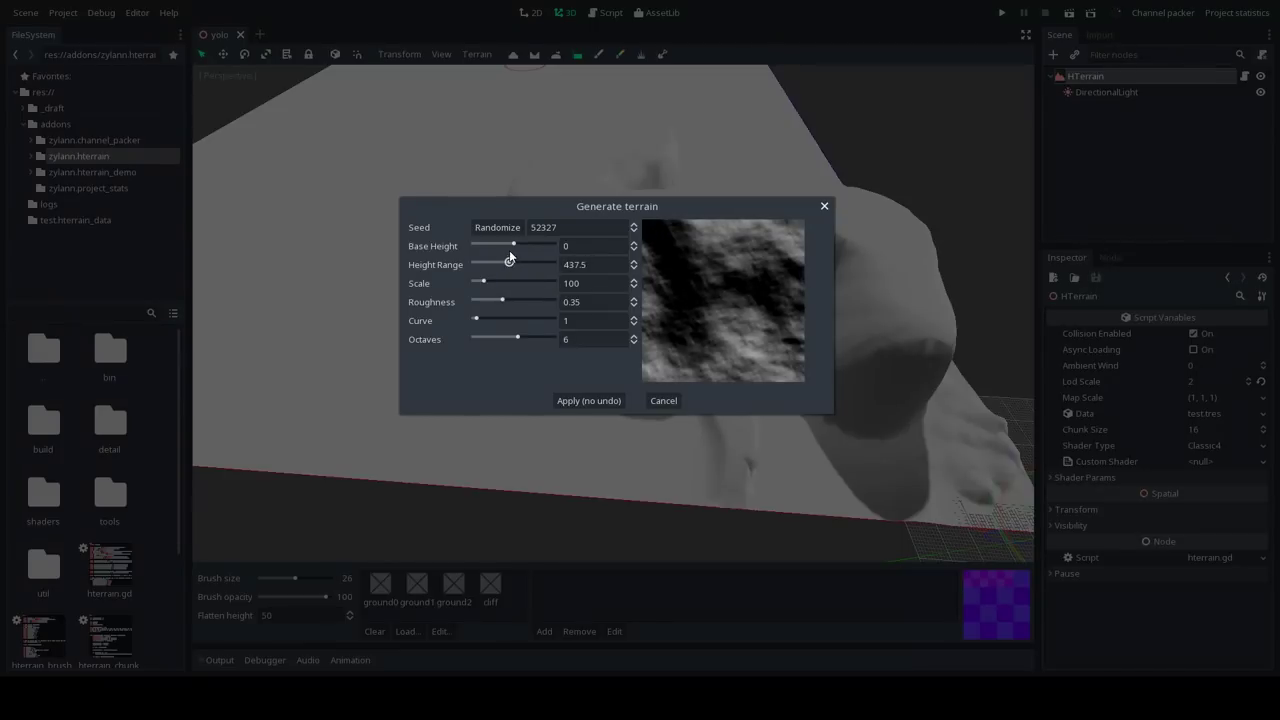
pyautogui.click(586, 401)
# Examine the relief of the generated terrain from a distance and from several angles
pyautogui.scroll(-5, 720, 294)
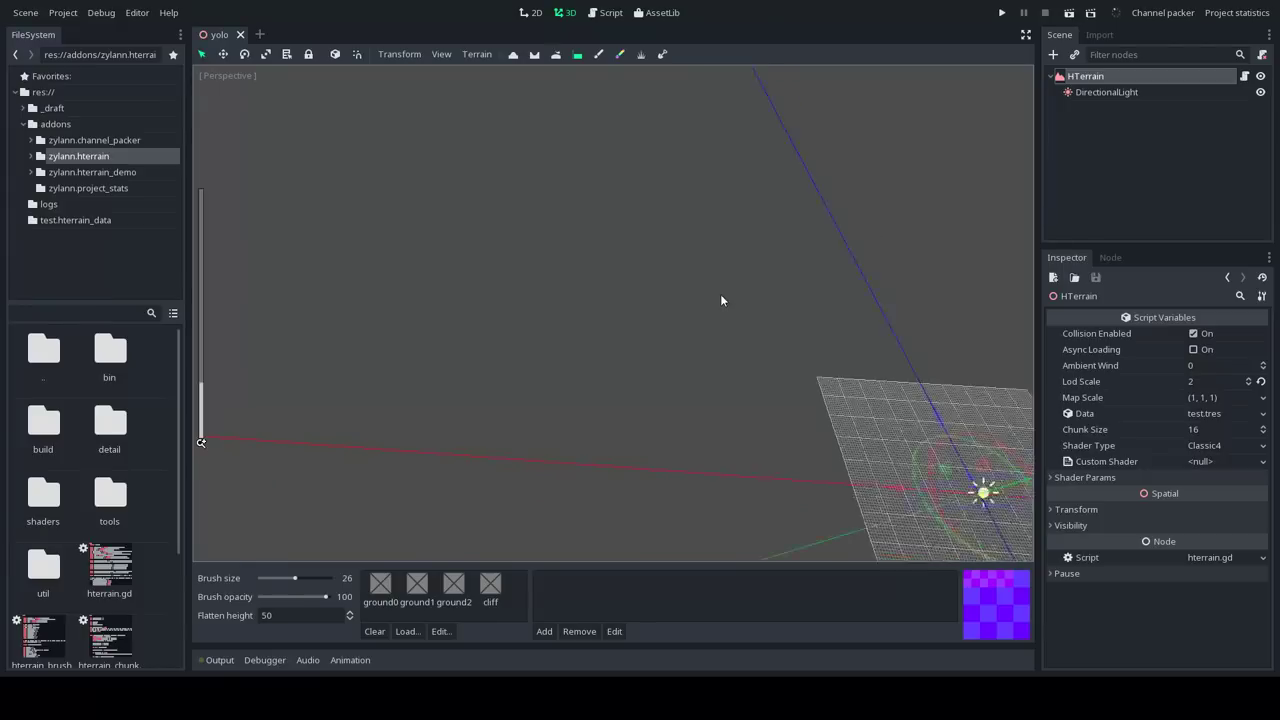
pyautogui.scroll(4, 690, 275)
pyautogui.moveTo(704, 277); pyautogui.dragTo(637, 338, button='right')
pyautogui.moveTo(637, 338); pyautogui.dragTo(566, 332, button='middle')
pyautogui.moveTo(566, 332)
pyautogui.mouseDown(button='right')
pyautogui.moveTo(626, 334)
pyautogui.moveTo(600, 320)
pyautogui.mouseUp(button='right')
pyautogui.moveTo(560, 330)
pyautogui.mouseDown(button='middle')
pyautogui.moveTo(646, 337)
pyautogui.moveTo(574, 340)
pyautogui.moveTo(631, 289)
pyautogui.moveTo(634, 337)
pyautogui.moveTo(618, 336)
pyautogui.mouseUp(button='middle')
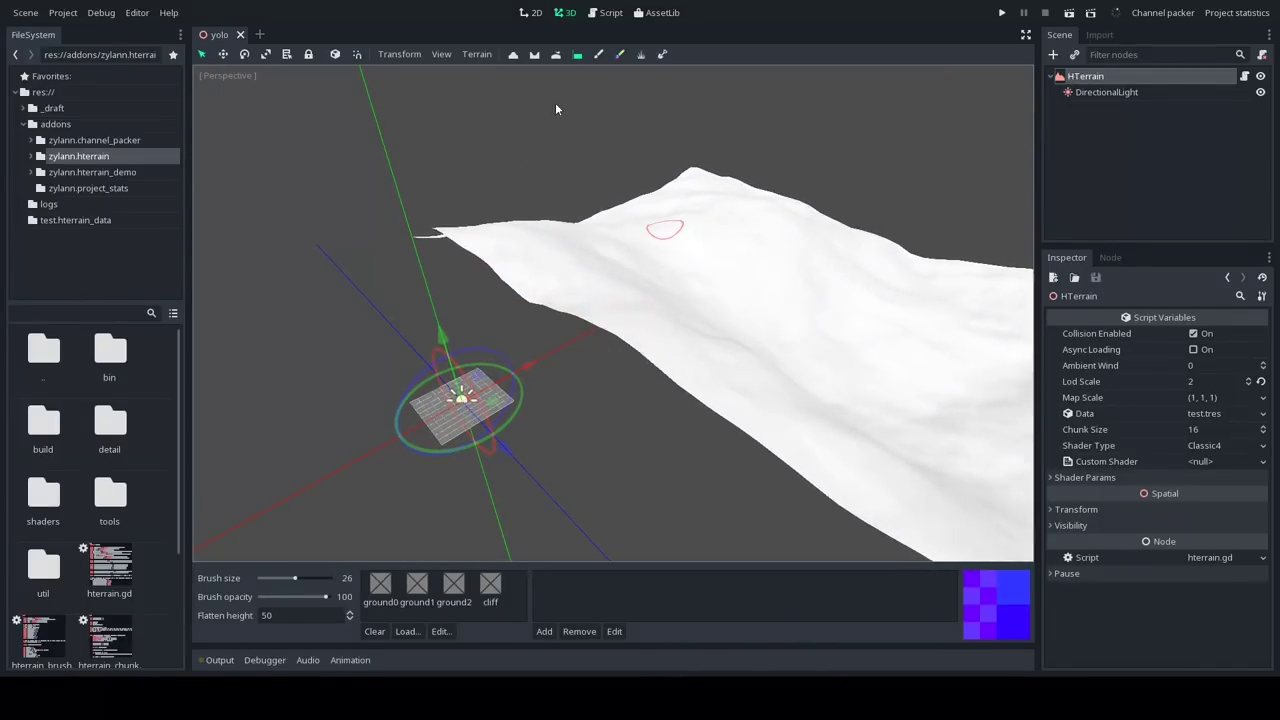
# Open the terrain's map import dialog and move it off the centre of the view
pyautogui.click(477, 54)
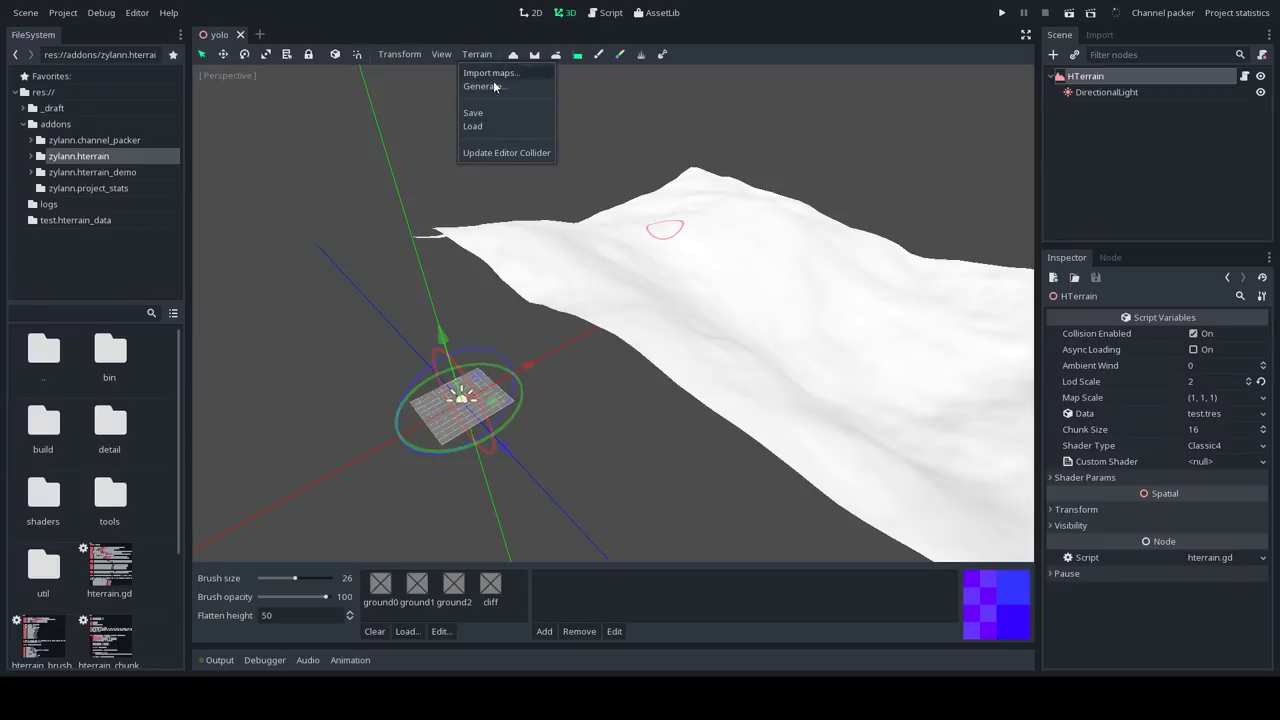
pyautogui.click(803, 30)
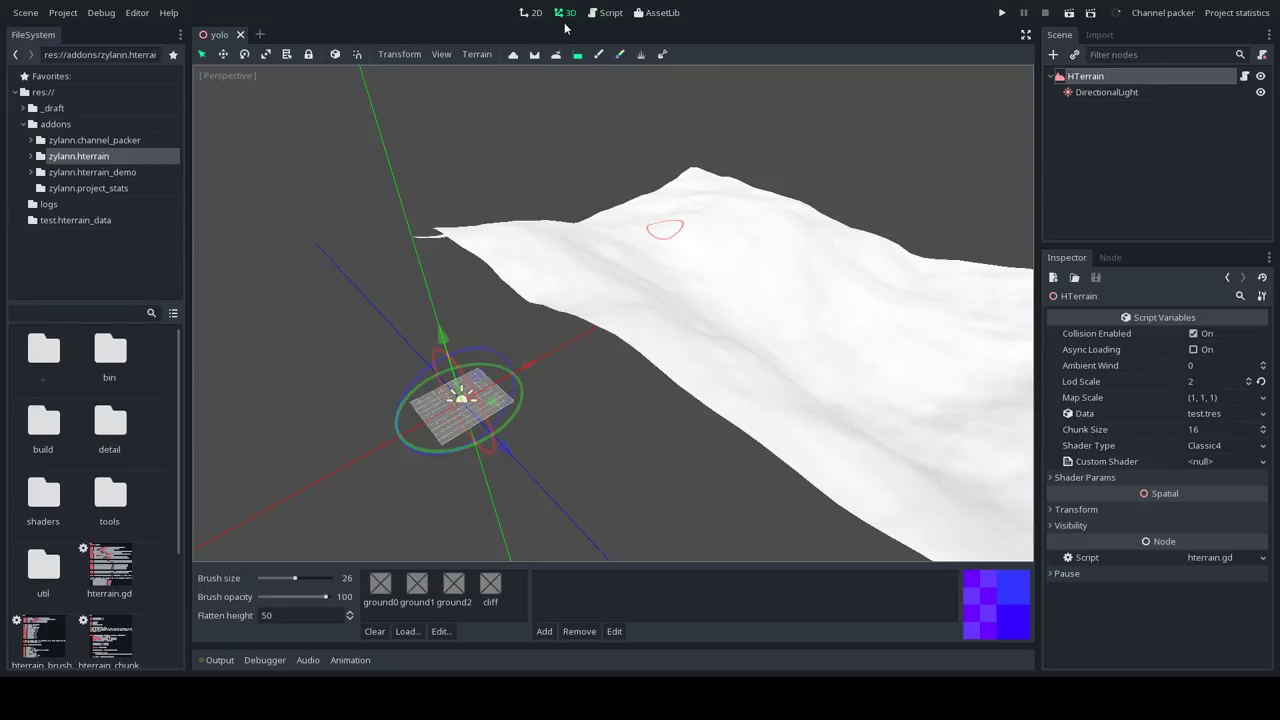
pyautogui.click(478, 54)
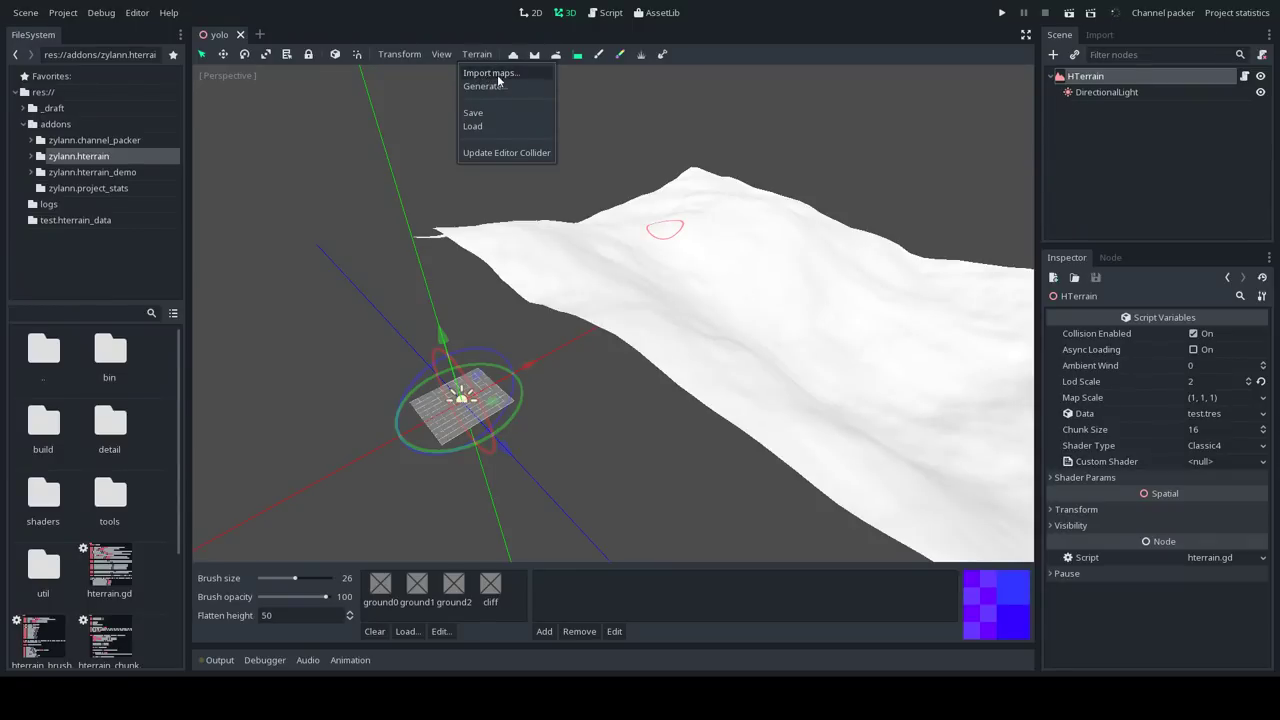
pyautogui.click(513, 72)
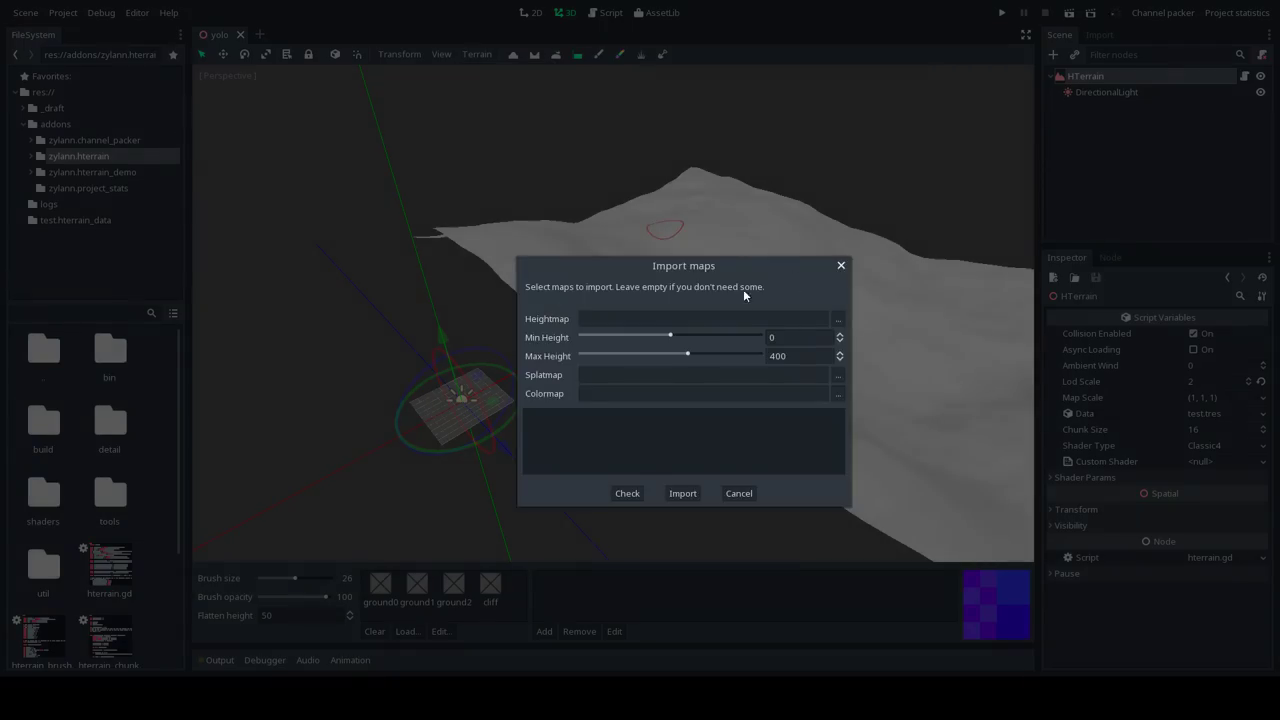
pyautogui.moveTo(725, 267); pyautogui.dragTo(615, 227)
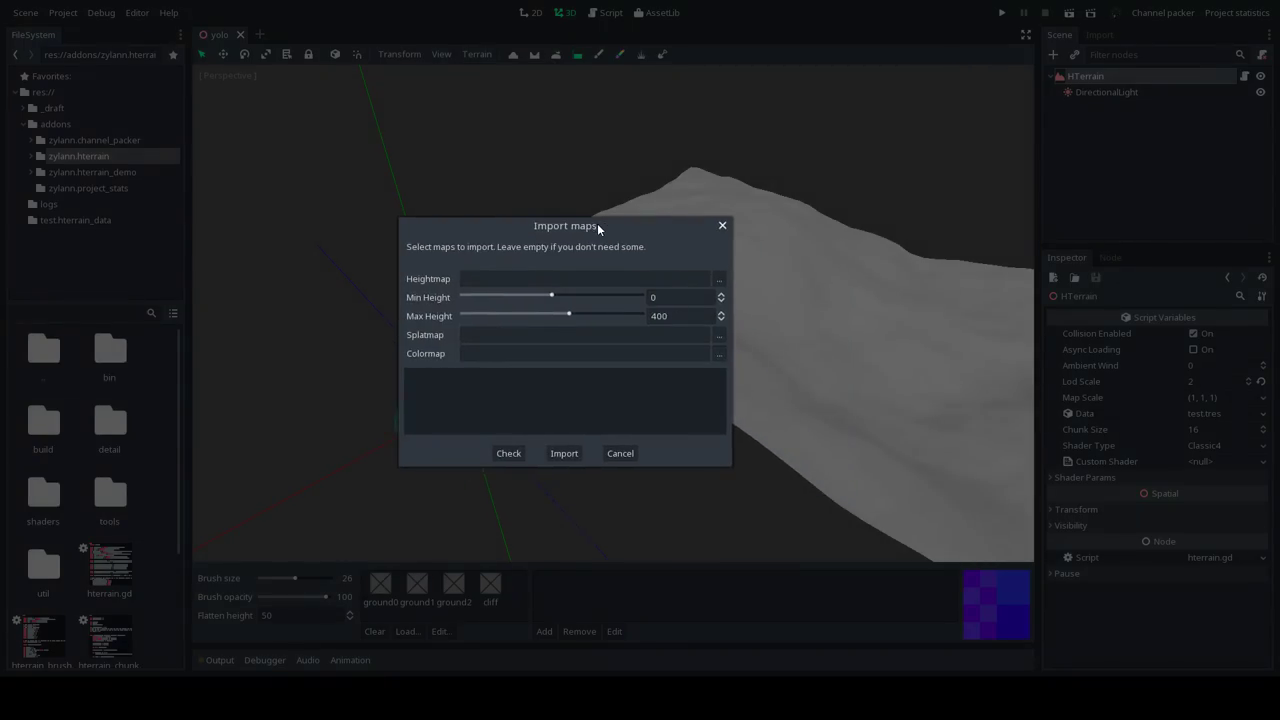
# Examine the heightmap, splatmap and colormap inputs offered by the map import dialog
pyautogui.click(476, 280)
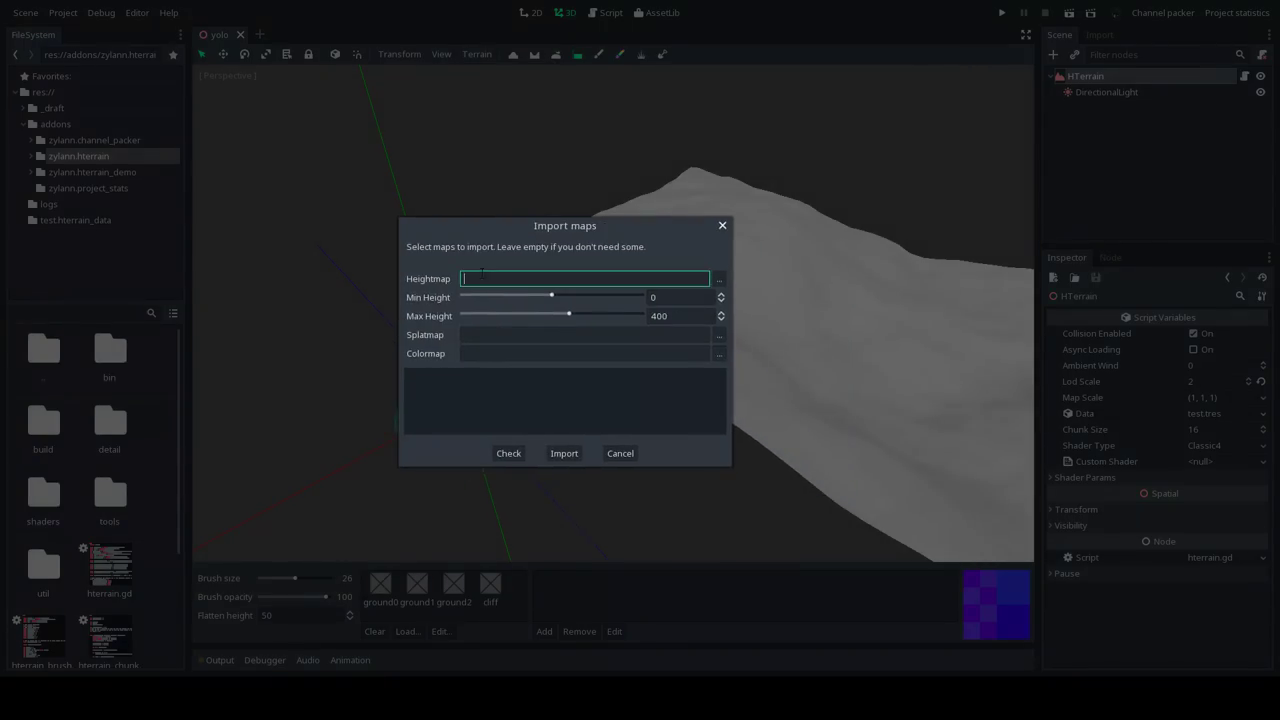
pyautogui.click(473, 334)
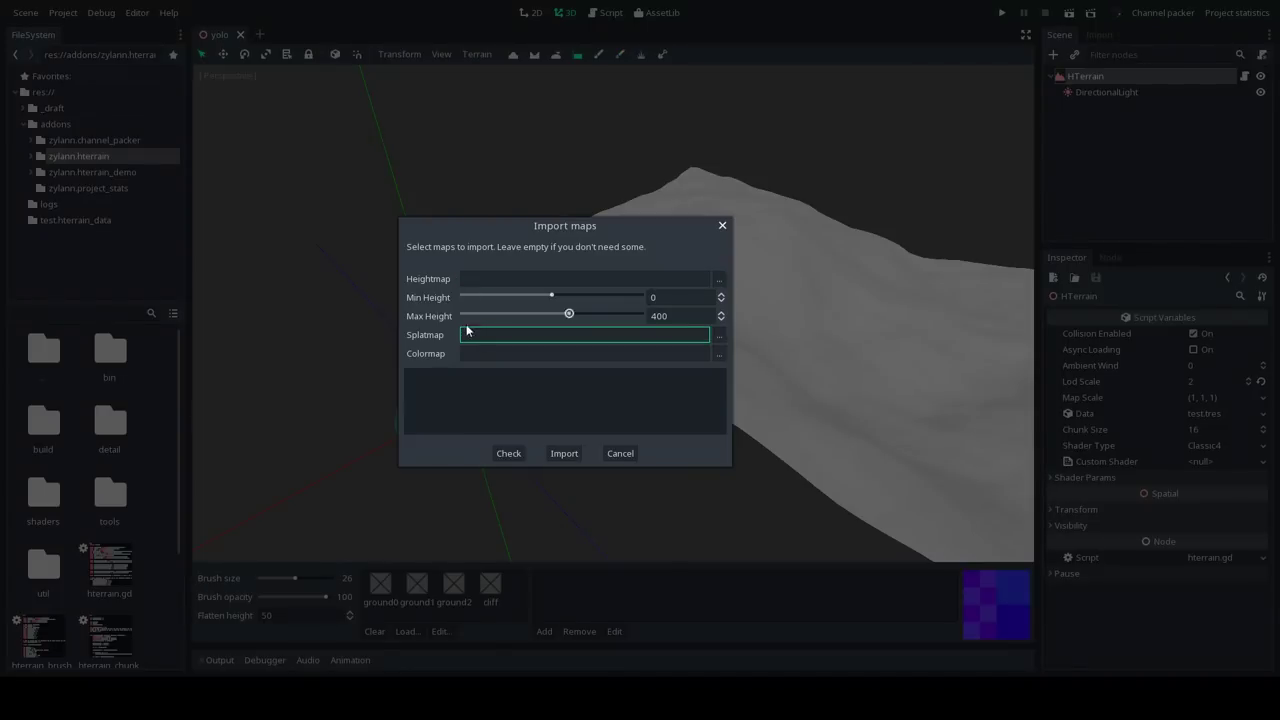
pyautogui.click(472, 355)
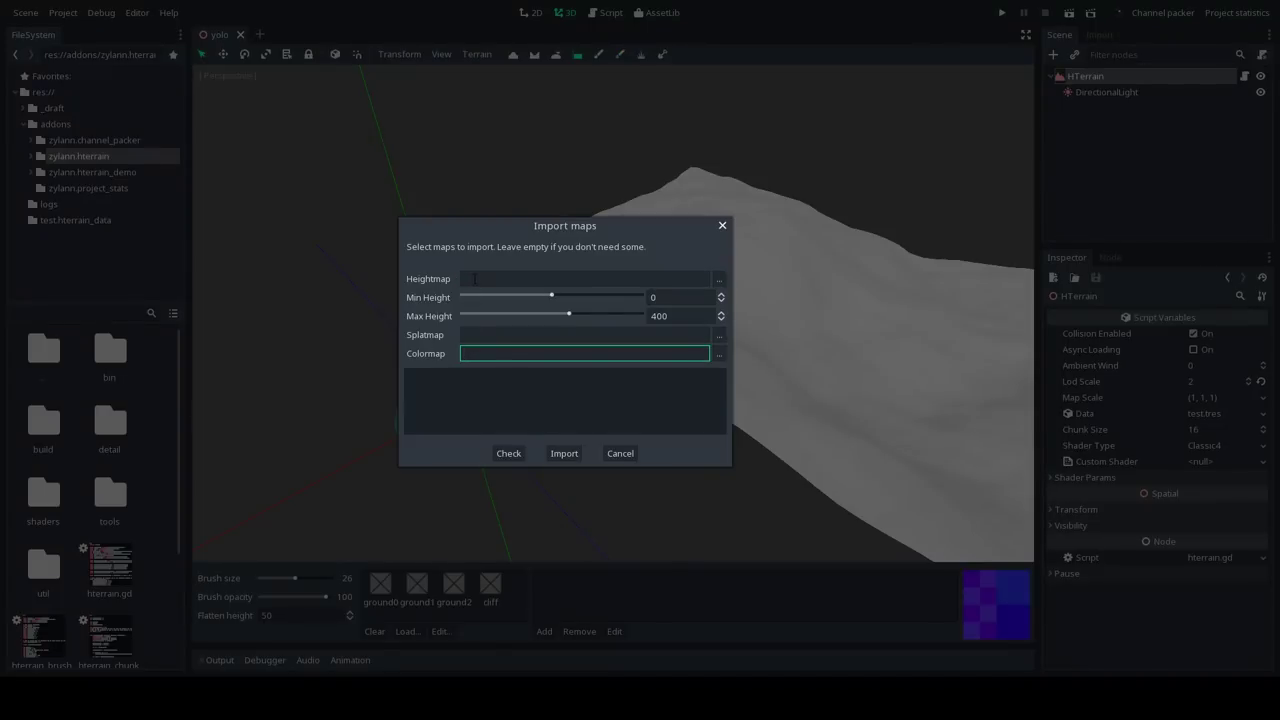
pyautogui.click(474, 279)
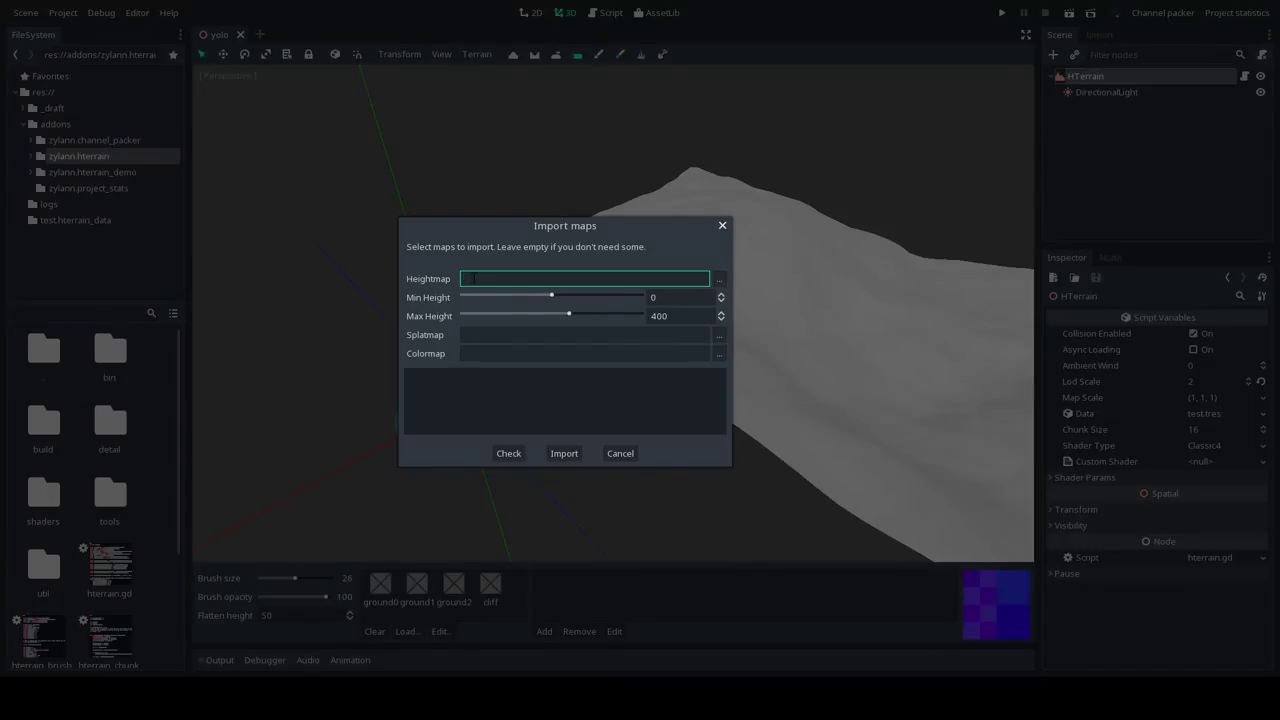
pyautogui.click(555, 335)
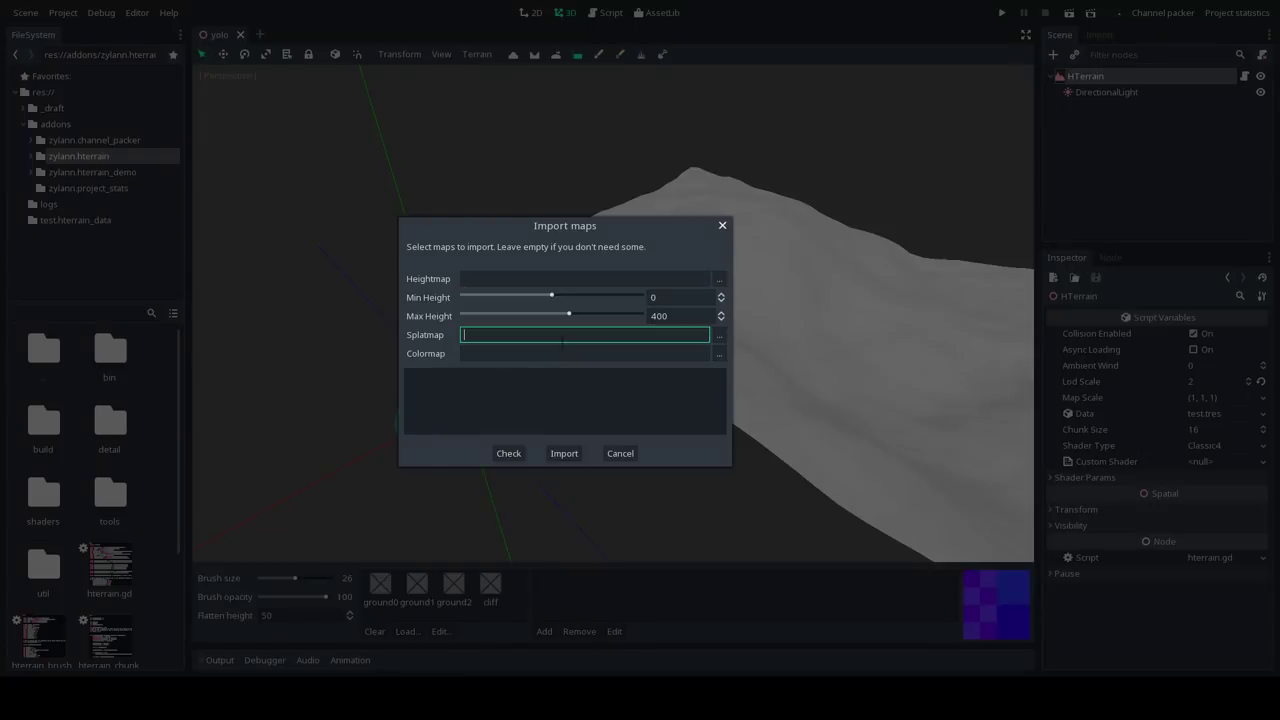
pyautogui.click(566, 352)
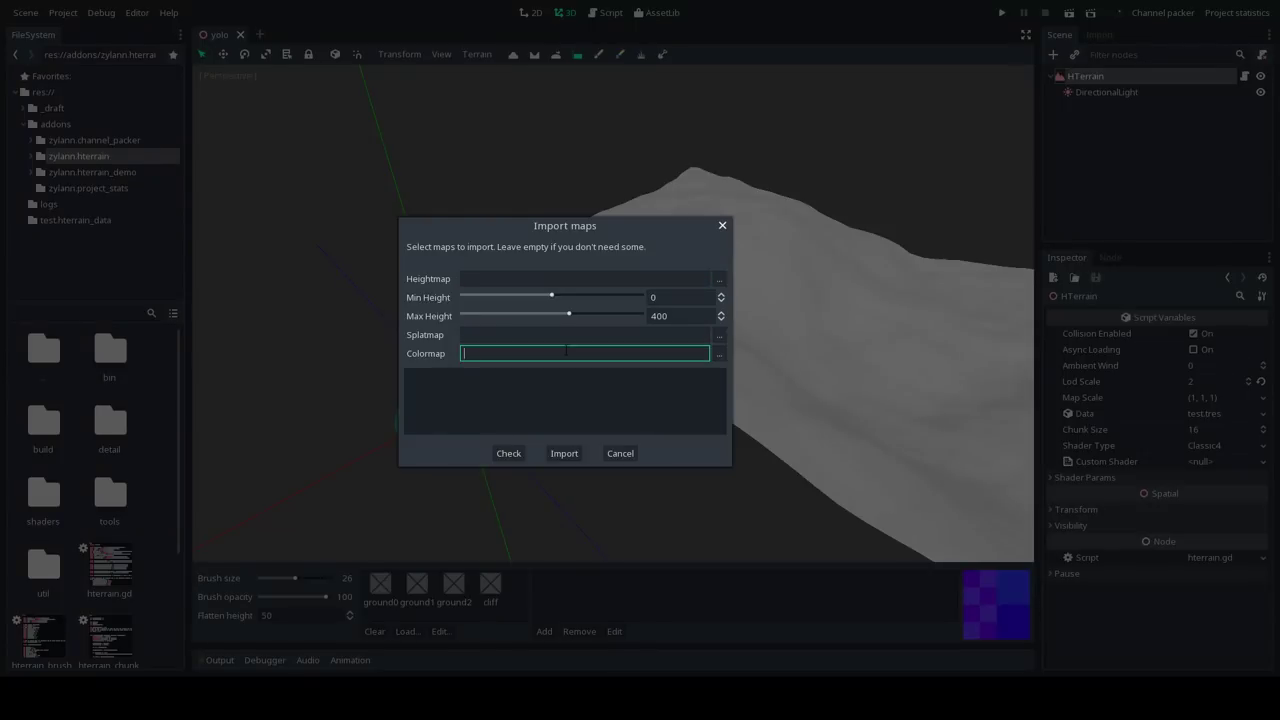
pyautogui.click(606, 276)
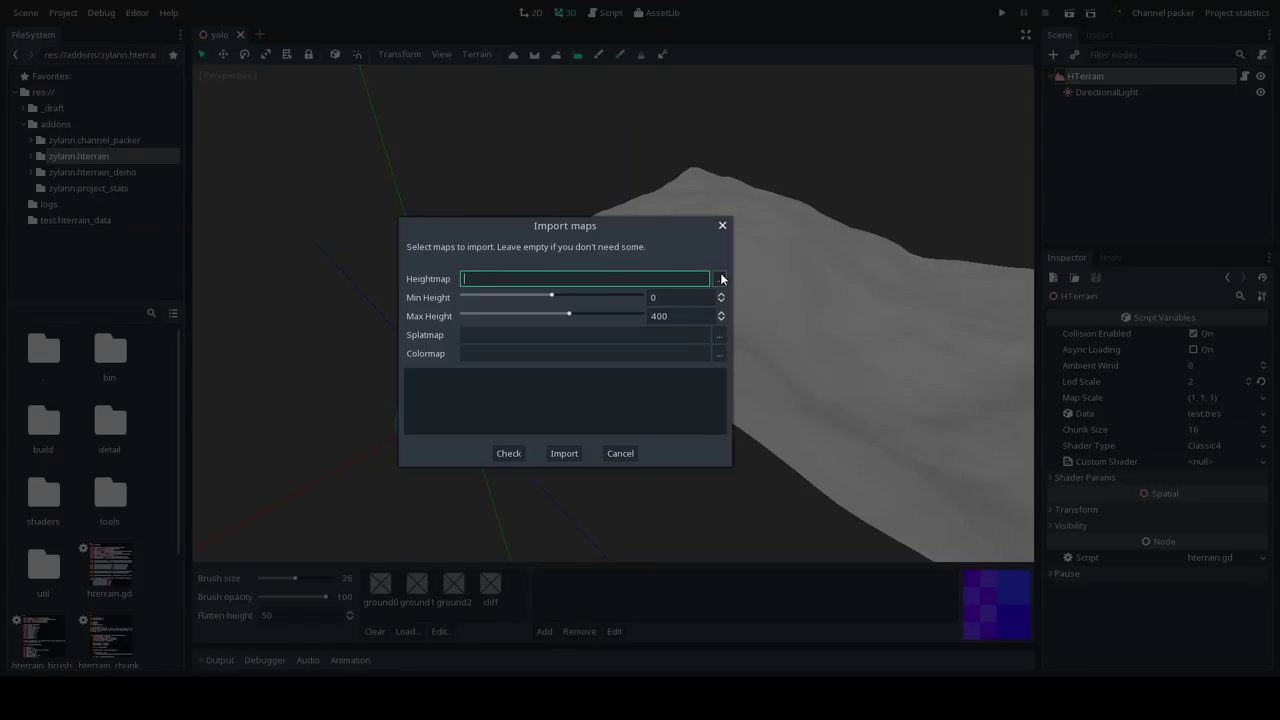
# Choose heightmap2.png from the parent HTerrain folder as the heightmap to import
pyautogui.click(720, 279)
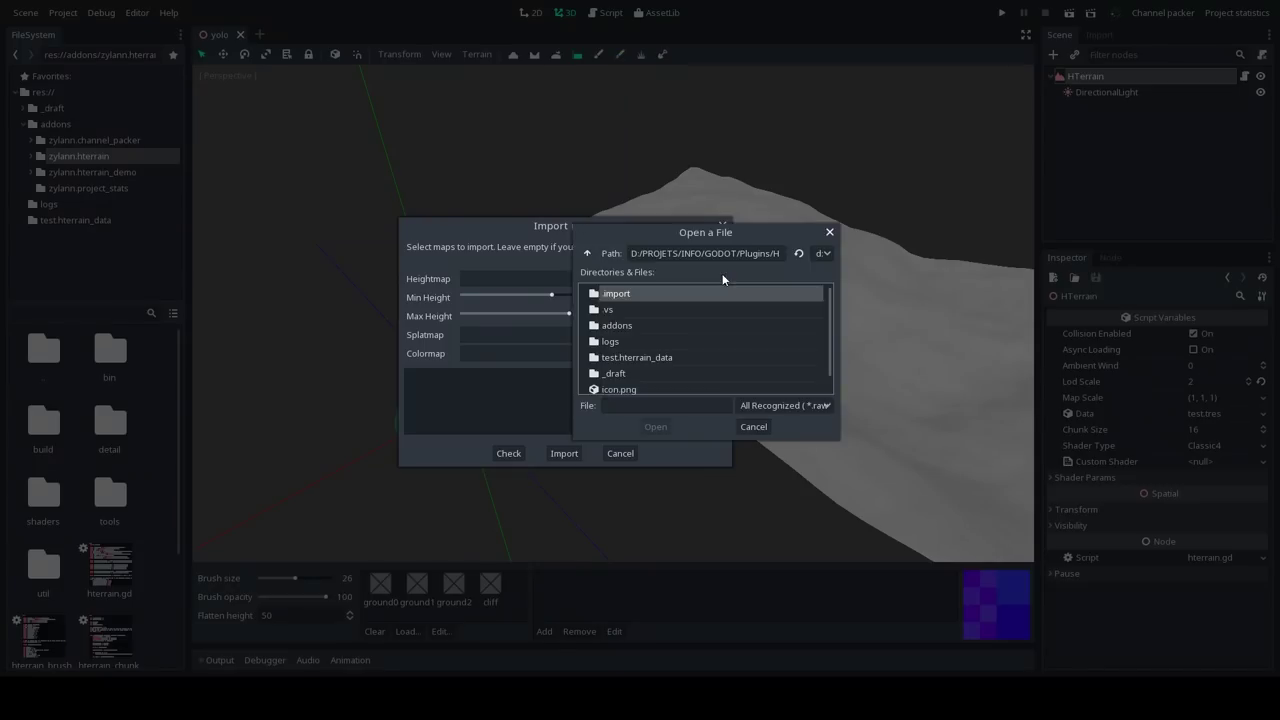
pyautogui.scroll(-1, 832, 306)
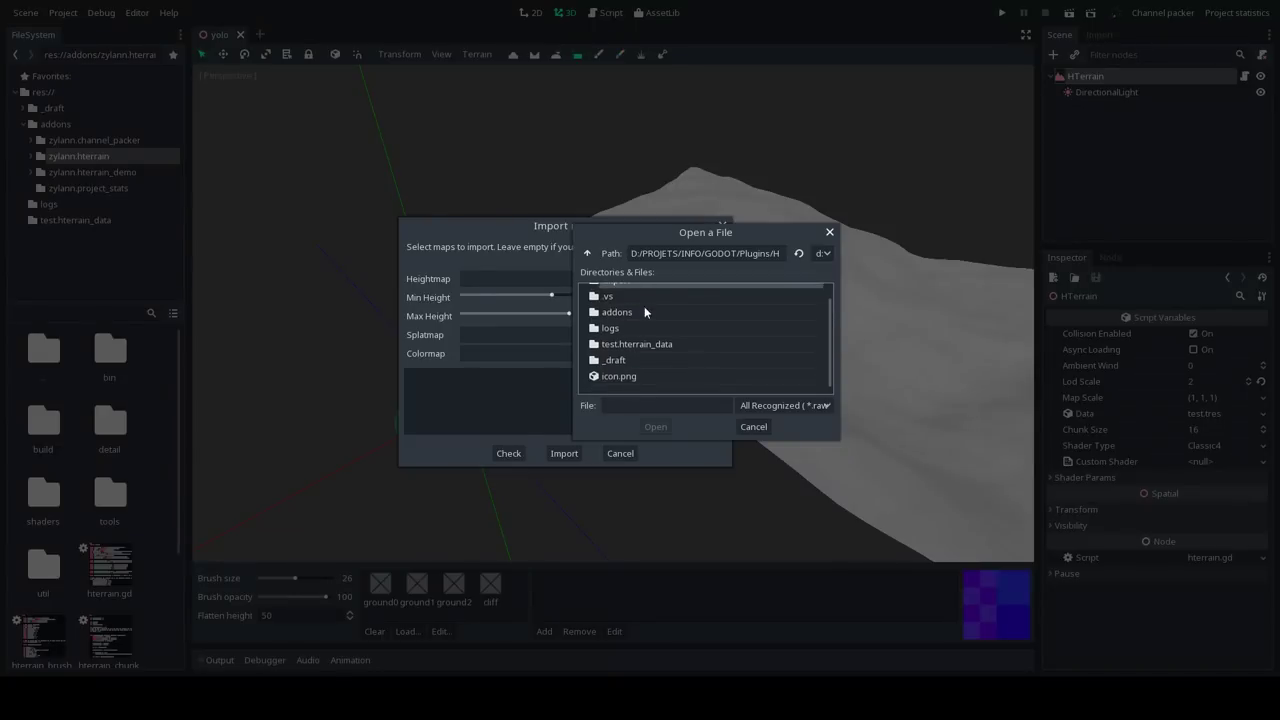
pyautogui.click(589, 255)
pyautogui.moveTo(838, 446); pyautogui.dragTo(946, 520)
pyautogui.scroll(-3, 676, 412)
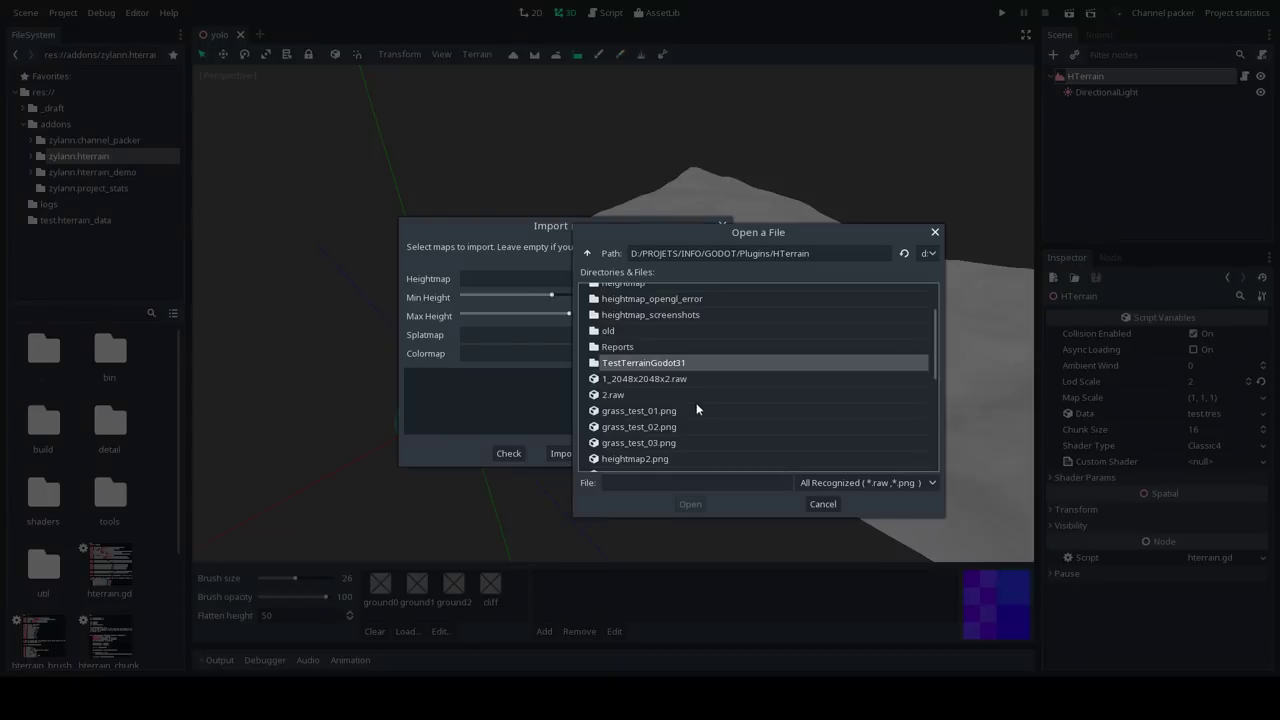
pyautogui.scroll(-3, 667, 412)
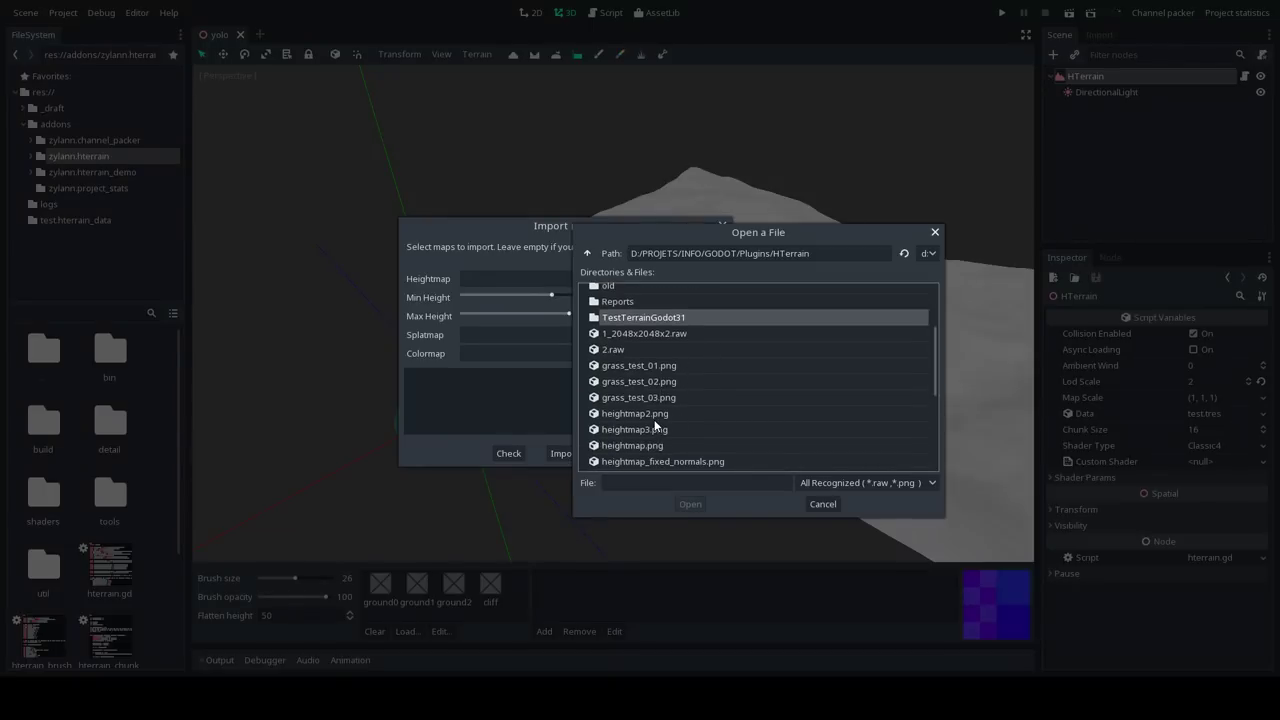
pyautogui.click(637, 414)
pyautogui.doubleClick(655, 417)
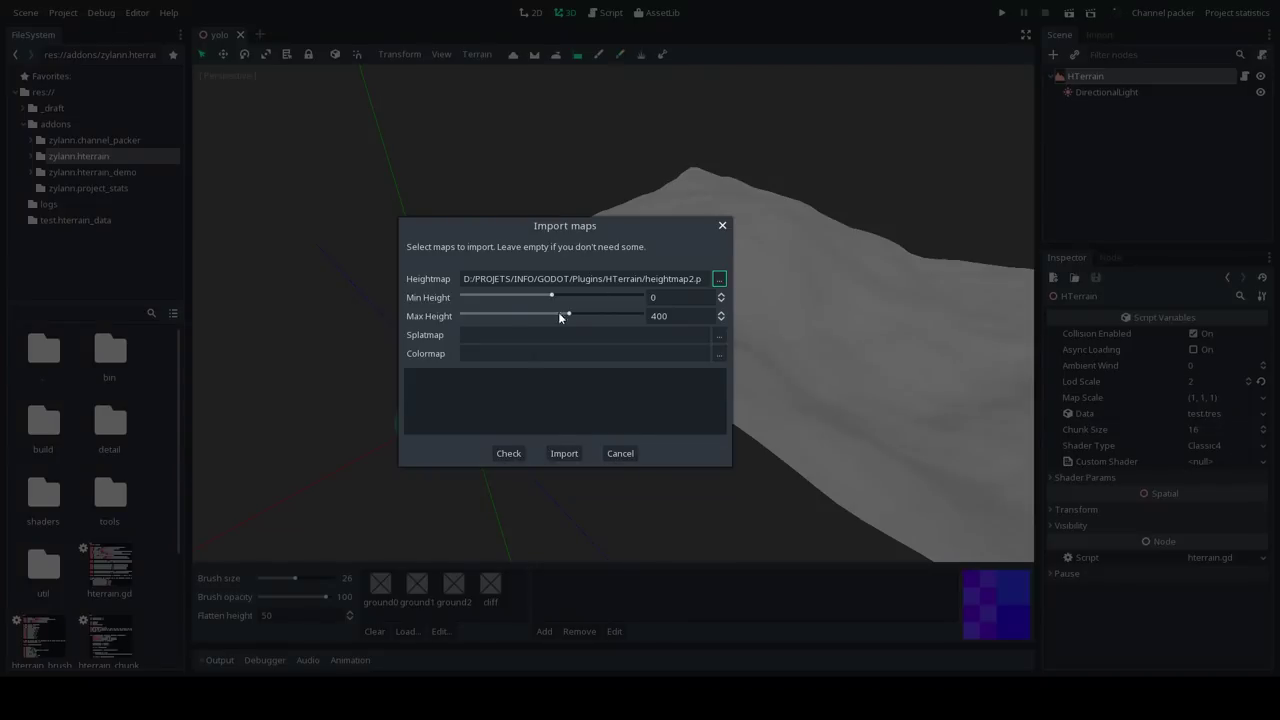
# Check the chosen heightmap for problems and import it with heights from 0 to 400
pyautogui.click(539, 278)
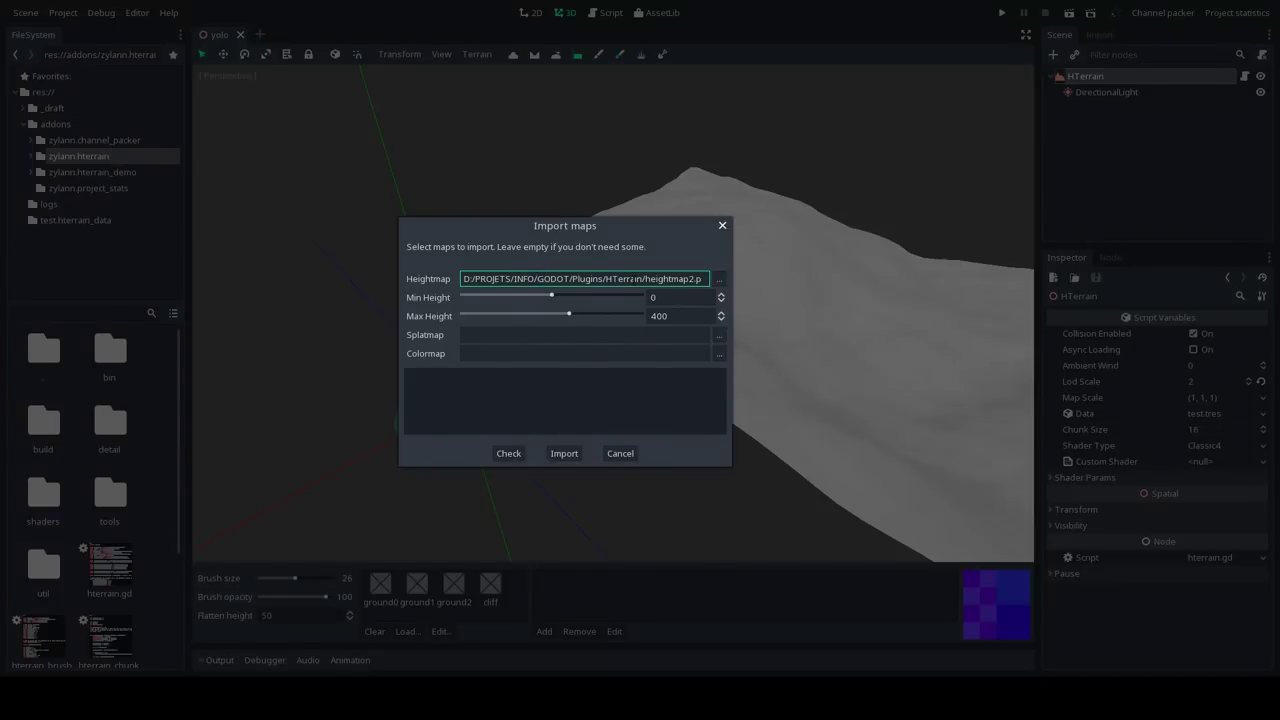
pyautogui.click(509, 453)
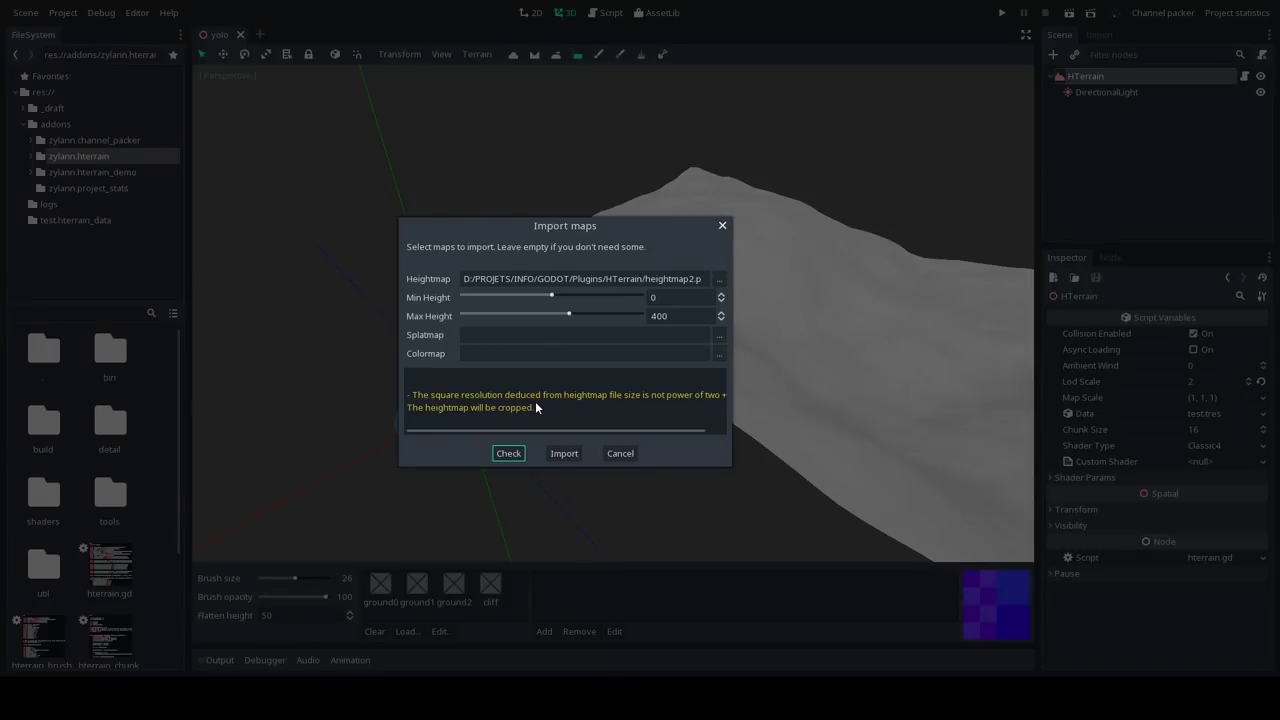
pyautogui.click(558, 455)
pyautogui.click(558, 453)
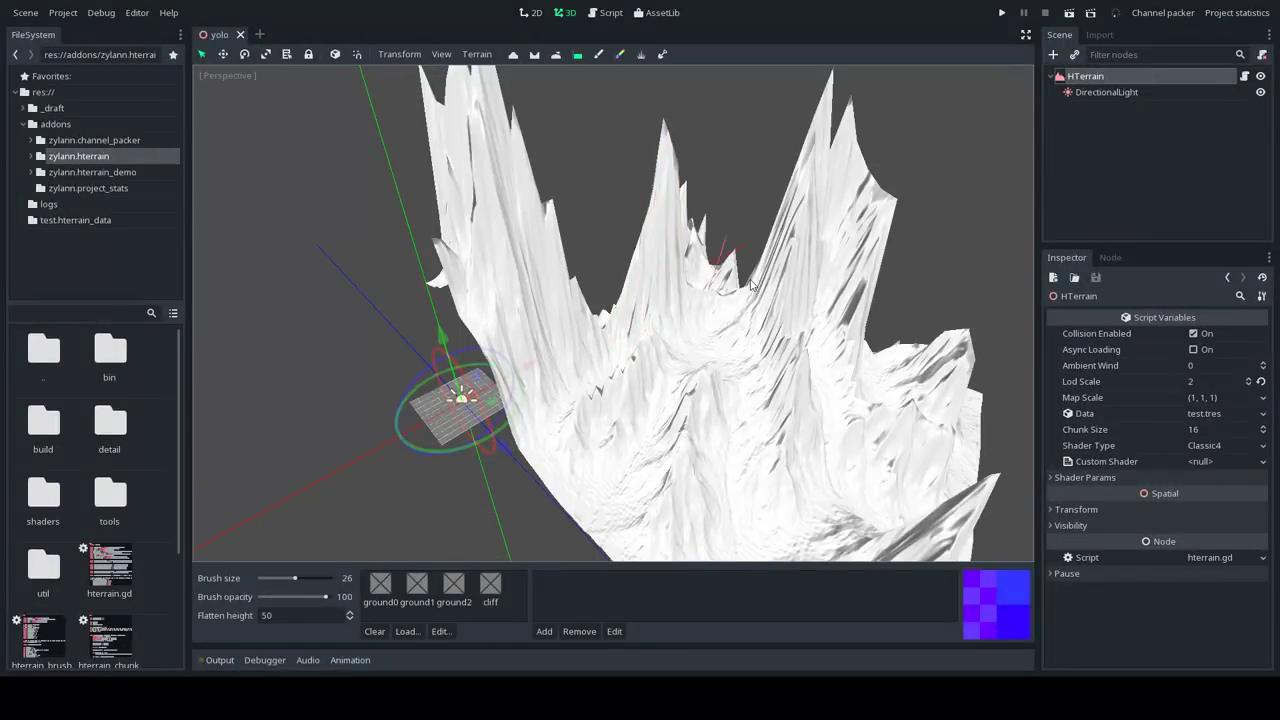
# Import heightmap2.png again with the maximum height set to 100
pyautogui.moveTo(858, 200); pyautogui.dragTo(794, 206, button='middle')
pyautogui.scroll(-10, 679, 236)
pyautogui.scroll(5, 722, 241)
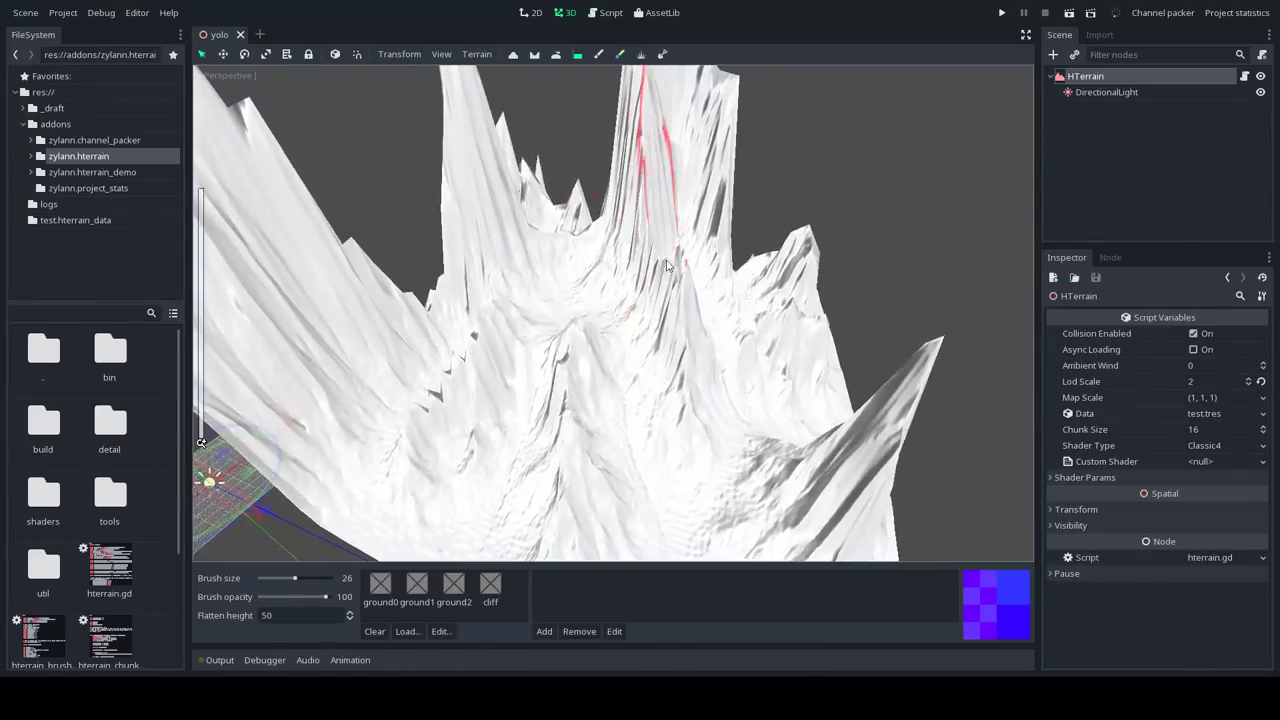
pyautogui.moveTo(667, 265)
pyautogui.mouseDown(button='middle')
pyautogui.moveTo(805, 215)
pyautogui.moveTo(681, 286)
pyautogui.mouseUp(button='middle')
pyautogui.moveTo(550, 120)
pyautogui.mouseDown(button='middle')
pyautogui.moveTo(495, 170)
pyautogui.moveTo(472, 100)
pyautogui.mouseUp(button='middle')
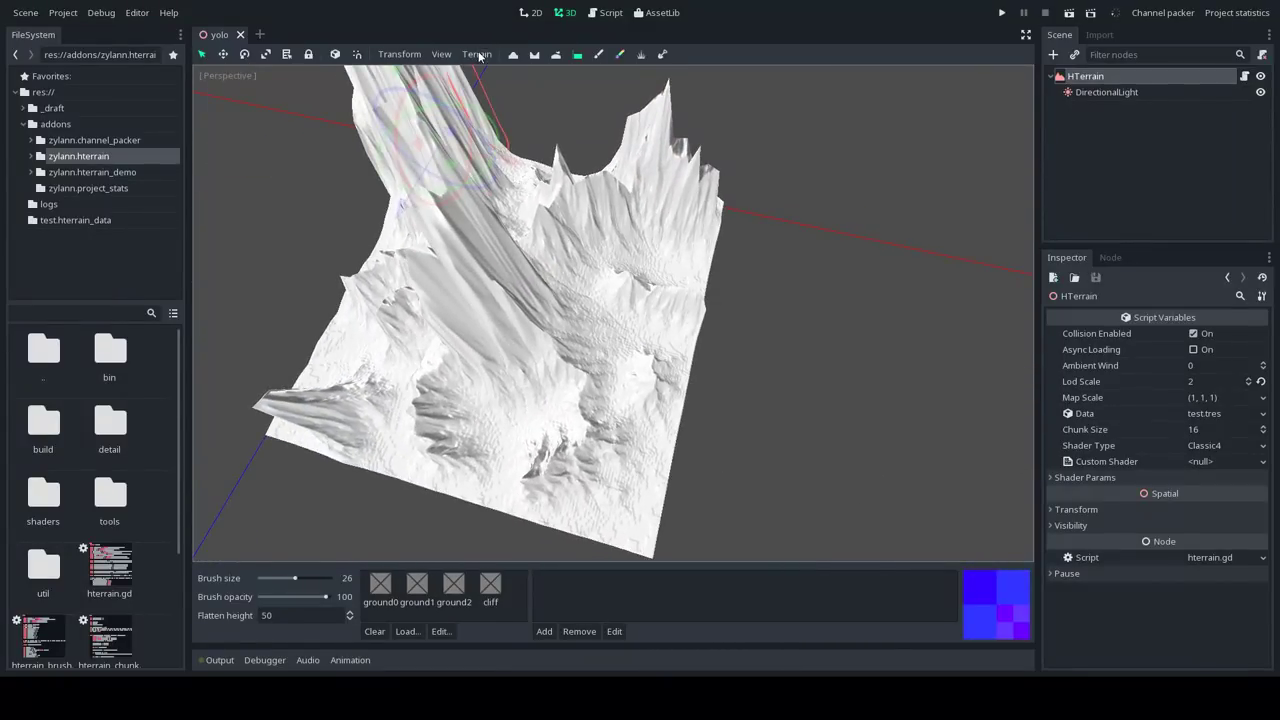
pyautogui.click(477, 54)
pyautogui.click(504, 74)
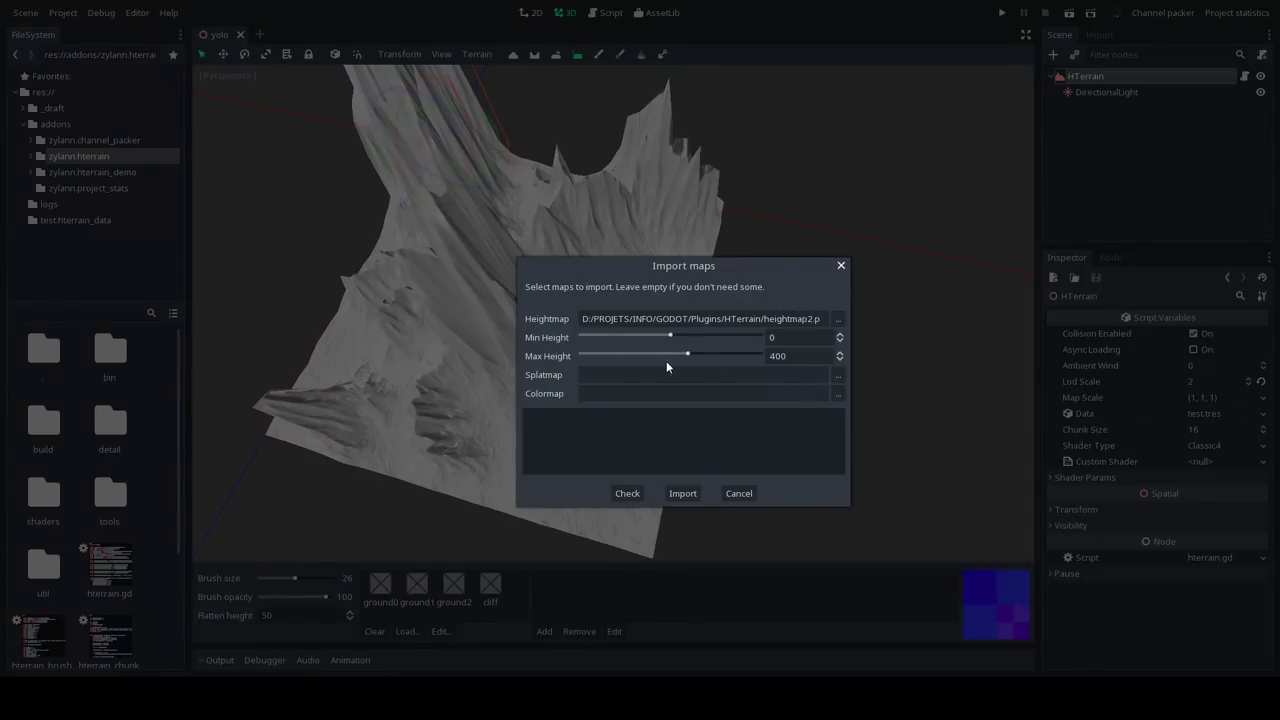
pyautogui.doubleClick(815, 358)
pyautogui.write('100')
pyautogui.click(797, 337)
pyautogui.click(798, 350)
pyautogui.click(680, 493)
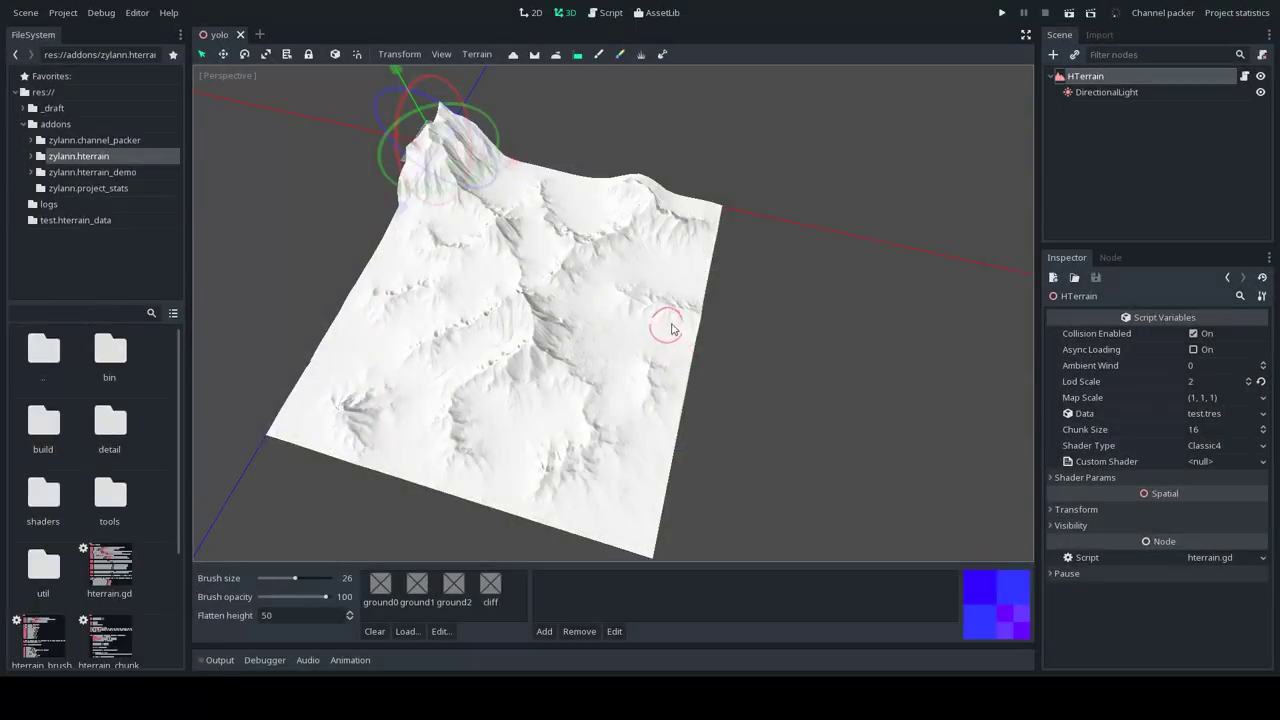
# Try a map scale of 2 on the terrain's Y axis, and set it back to 1
pyautogui.moveTo(691, 311)
pyautogui.mouseDown(button='middle')
pyautogui.moveTo(637, 338)
pyautogui.moveTo(657, 371)
pyautogui.moveTo(651, 343)
pyautogui.moveTo(614, 329)
pyautogui.moveTo(641, 337)
pyautogui.moveTo(643, 320)
pyautogui.moveTo(645, 338)
pyautogui.moveTo(652, 320)
pyautogui.moveTo(614, 329)
pyautogui.moveTo(609, 252)
pyautogui.mouseUp(button='middle')
pyautogui.scroll(4, 629, 344)
pyautogui.moveTo(603, 310)
pyautogui.mouseDown(button='middle')
pyautogui.moveTo(646, 343)
pyautogui.moveTo(614, 286)
pyautogui.moveTo(634, 343)
pyautogui.mouseUp(button='middle')
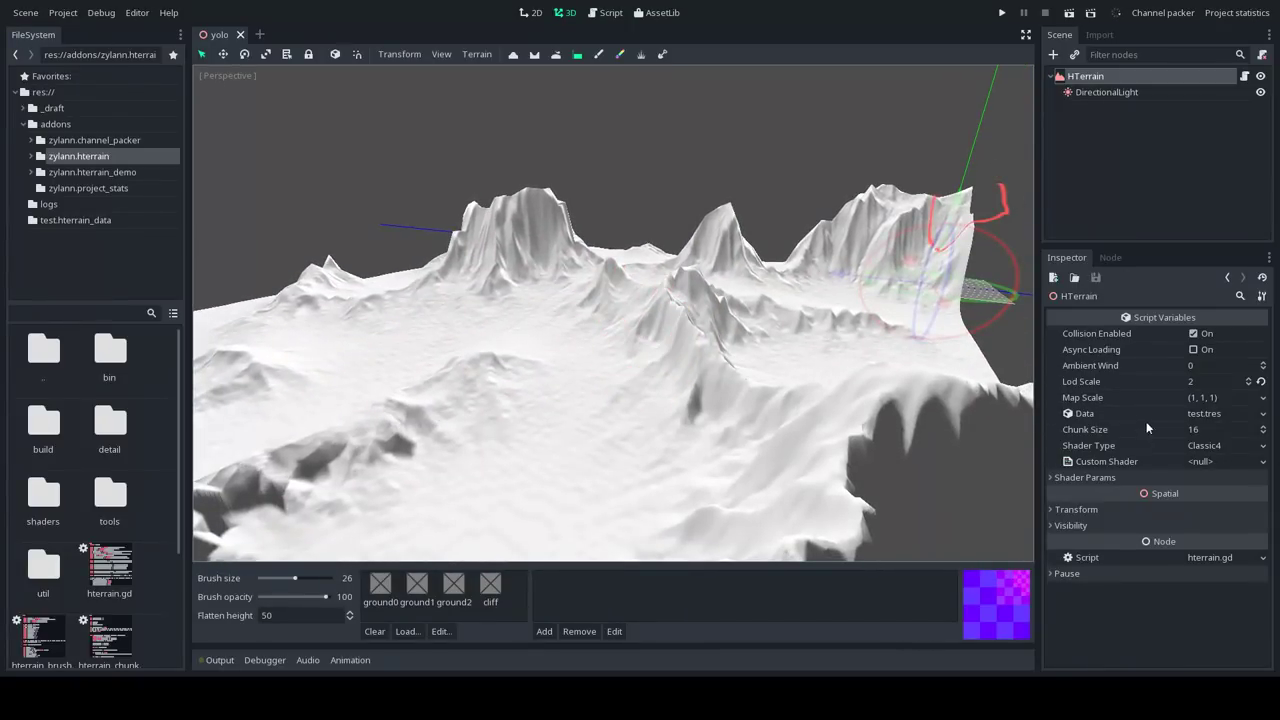
pyautogui.click(1221, 398)
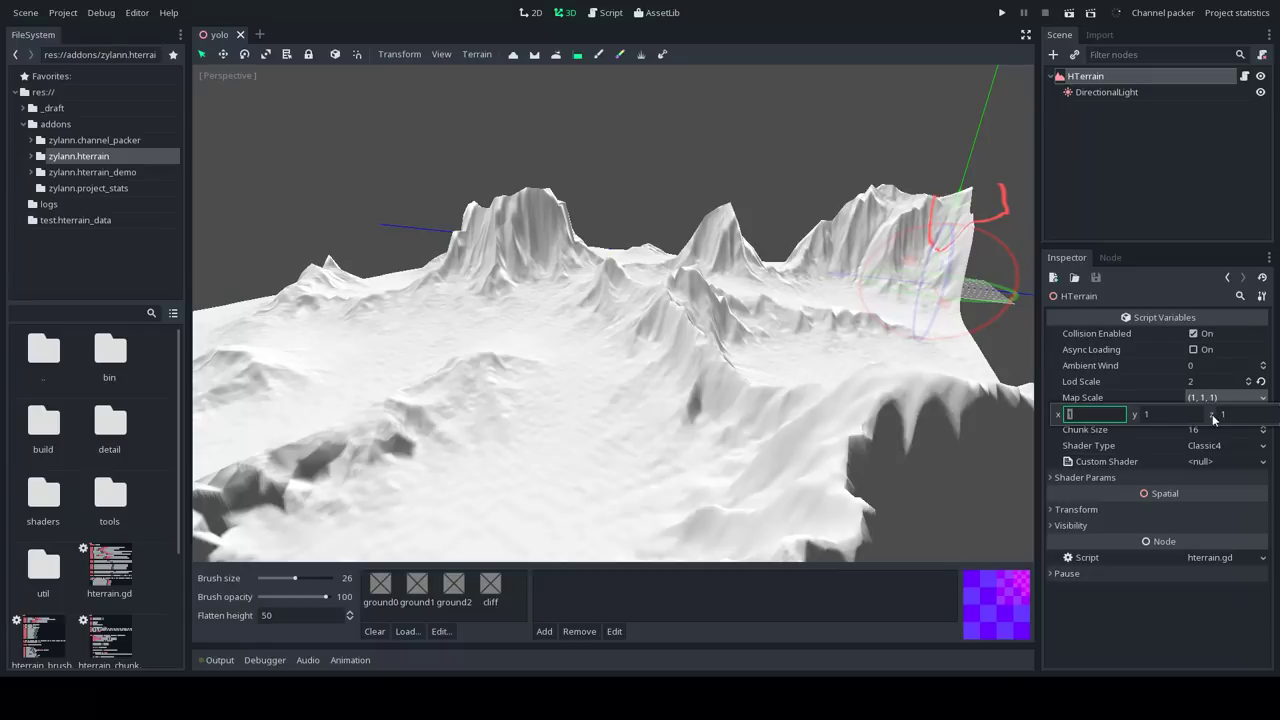
pyautogui.press('Tab')
pyautogui.write('2')
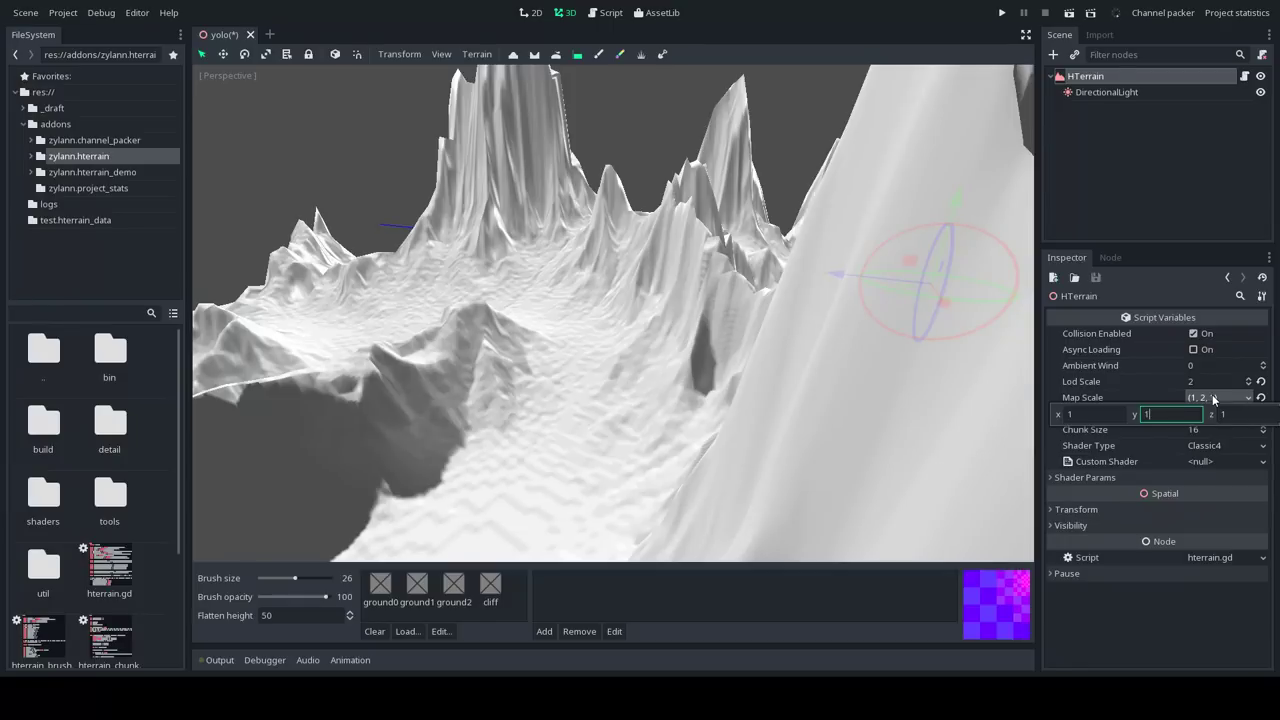
pyautogui.write('1')
# Set the terrain's map scale to 2 on the X and Z axes
pyautogui.hotkey('shift', 'Tab')
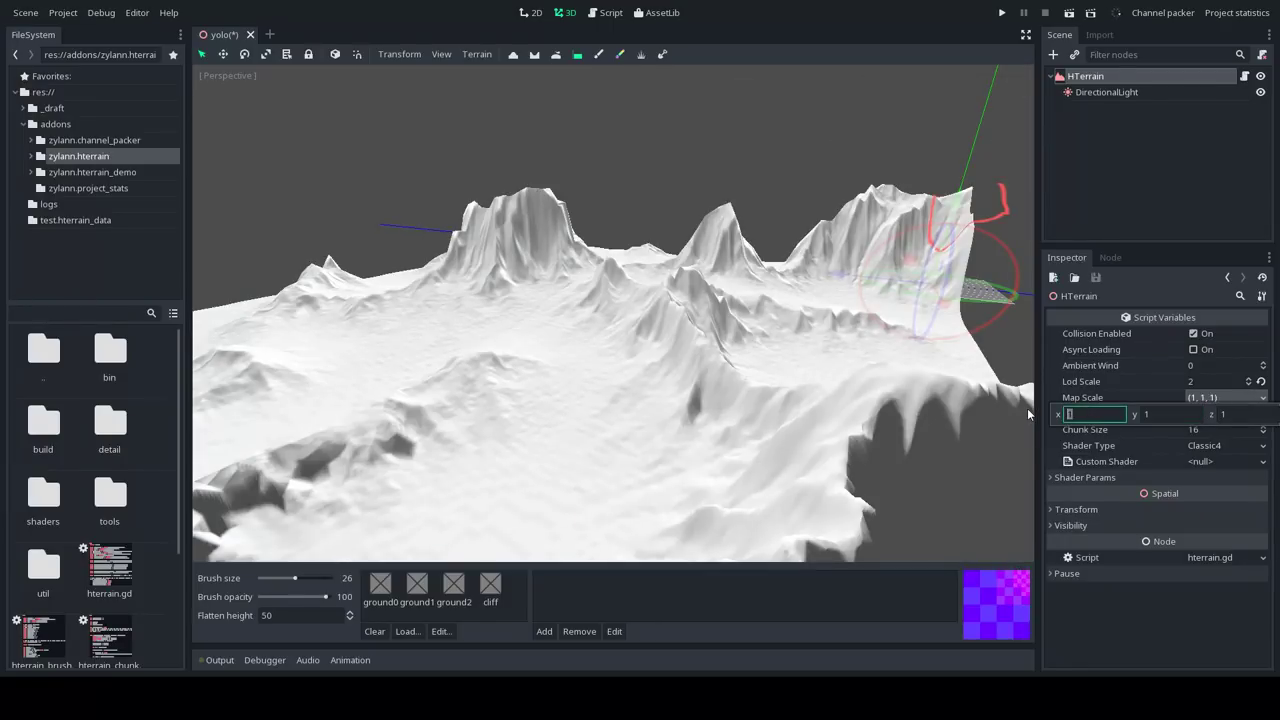
pyautogui.press('Tab')
pyautogui.press('Tab')
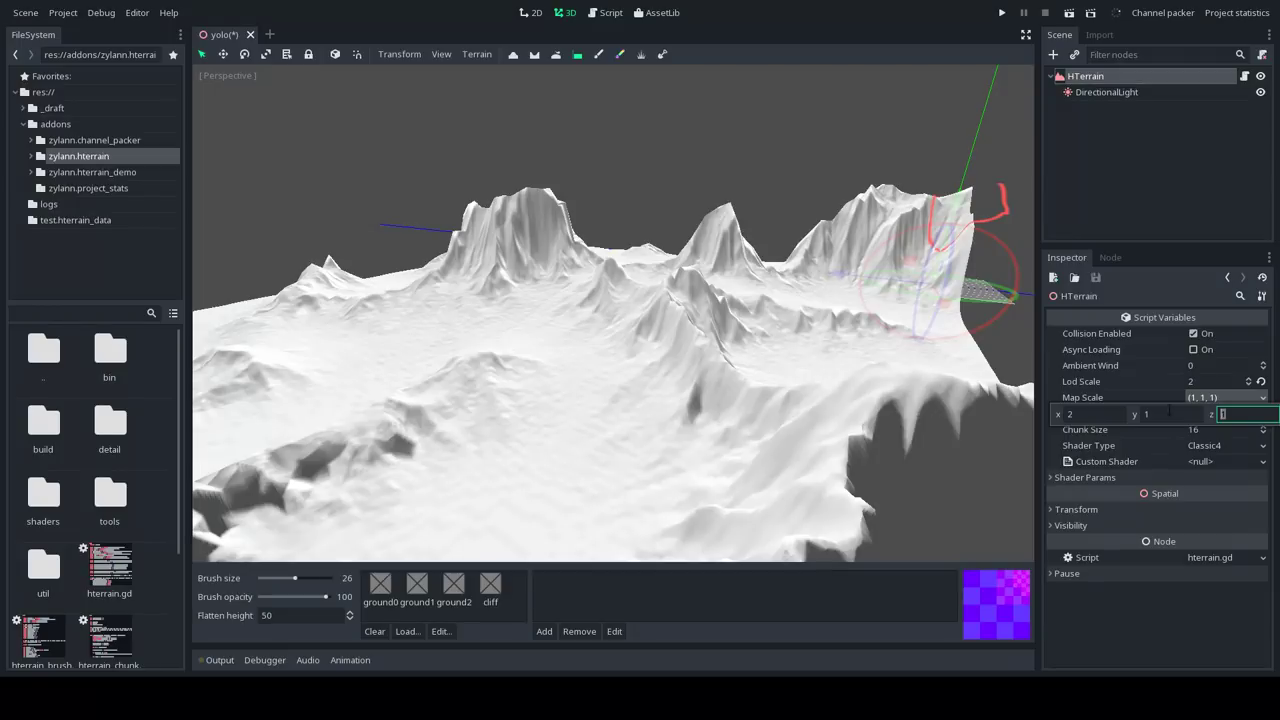
pyautogui.press('Return')
# Examine the horizontally stretched terrain from above, from several angles and from close to the ground
pyautogui.moveTo(837, 286); pyautogui.dragTo(766, 299, button='middle')
pyautogui.keyDown('shift'); pyautogui.moveTo(491, 277); pyautogui.dragTo(914, 354, button='middle'); pyautogui.keyUp('shift')
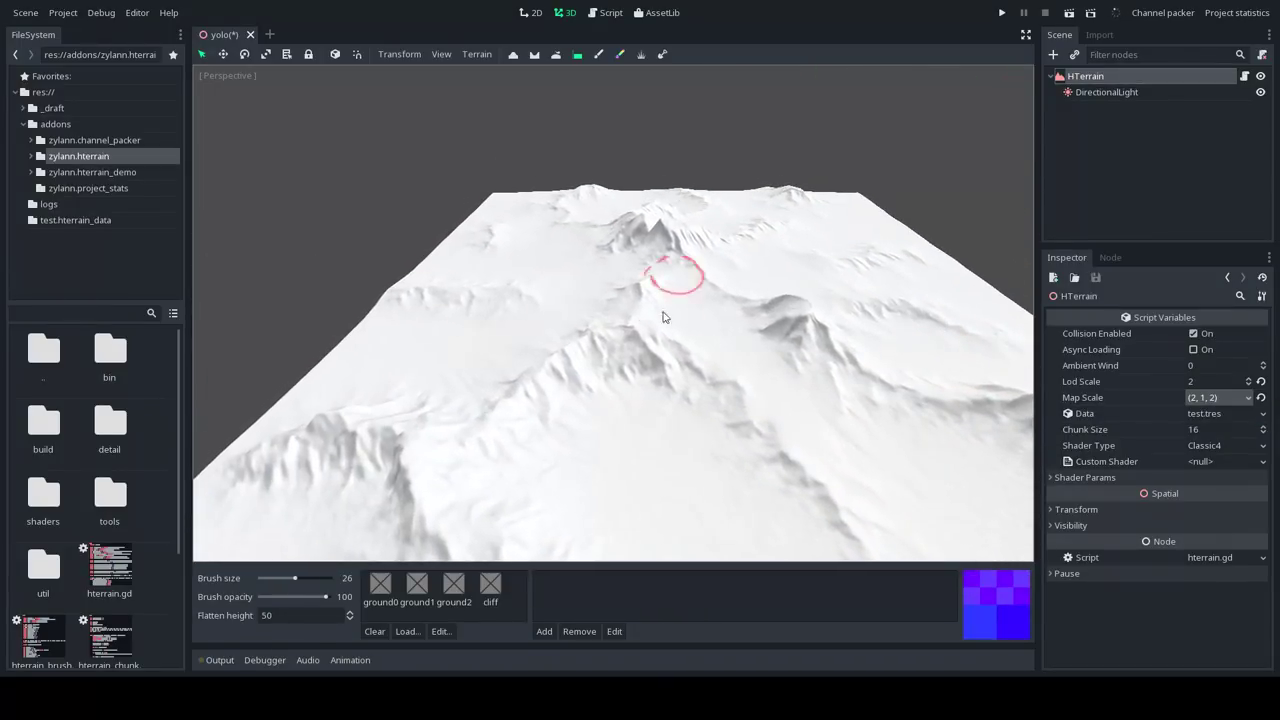
pyautogui.moveTo(605, 292)
pyautogui.keyDown('shift'); pyautogui.mouseDown(button='middle')
pyautogui.moveTo(560, 292)
pyautogui.moveTo(520, 263)
pyautogui.mouseUp(button='middle'); pyautogui.keyUp('shift')
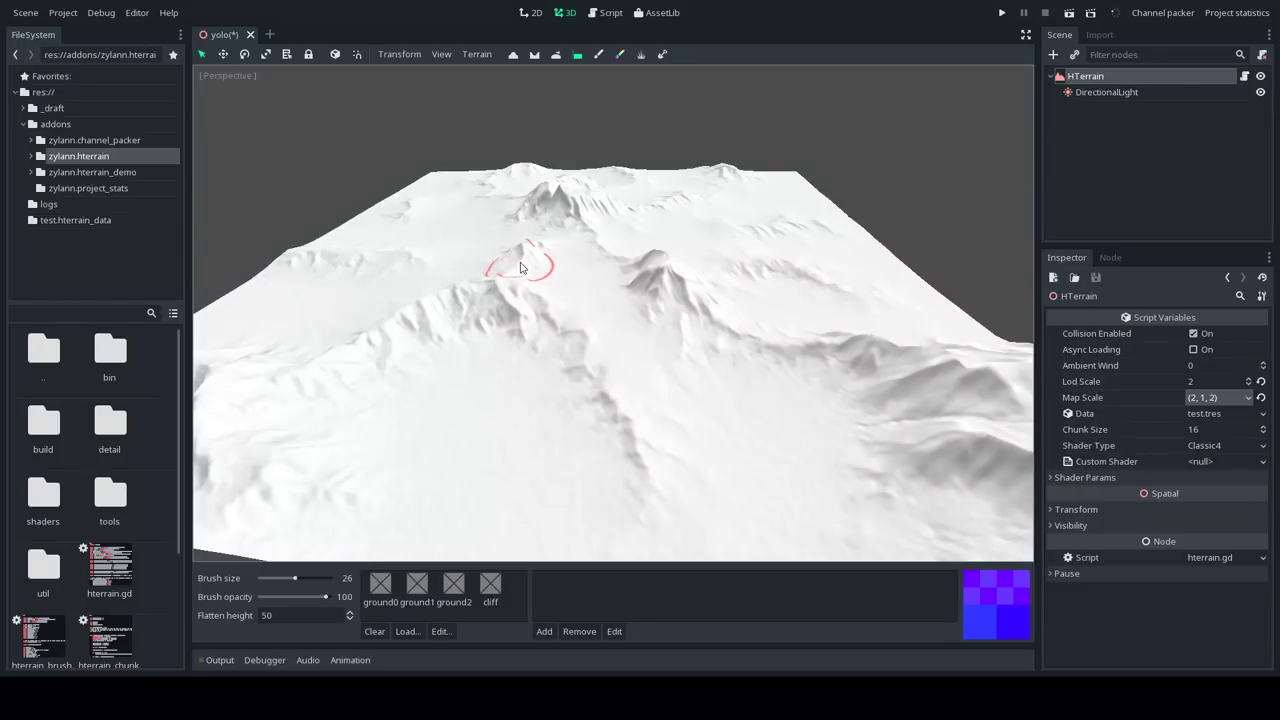
pyautogui.moveTo(606, 272); pyautogui.dragTo(645, 342, button='right')
pyautogui.press('w')
pyautogui.press('w')
pyautogui.press('w')
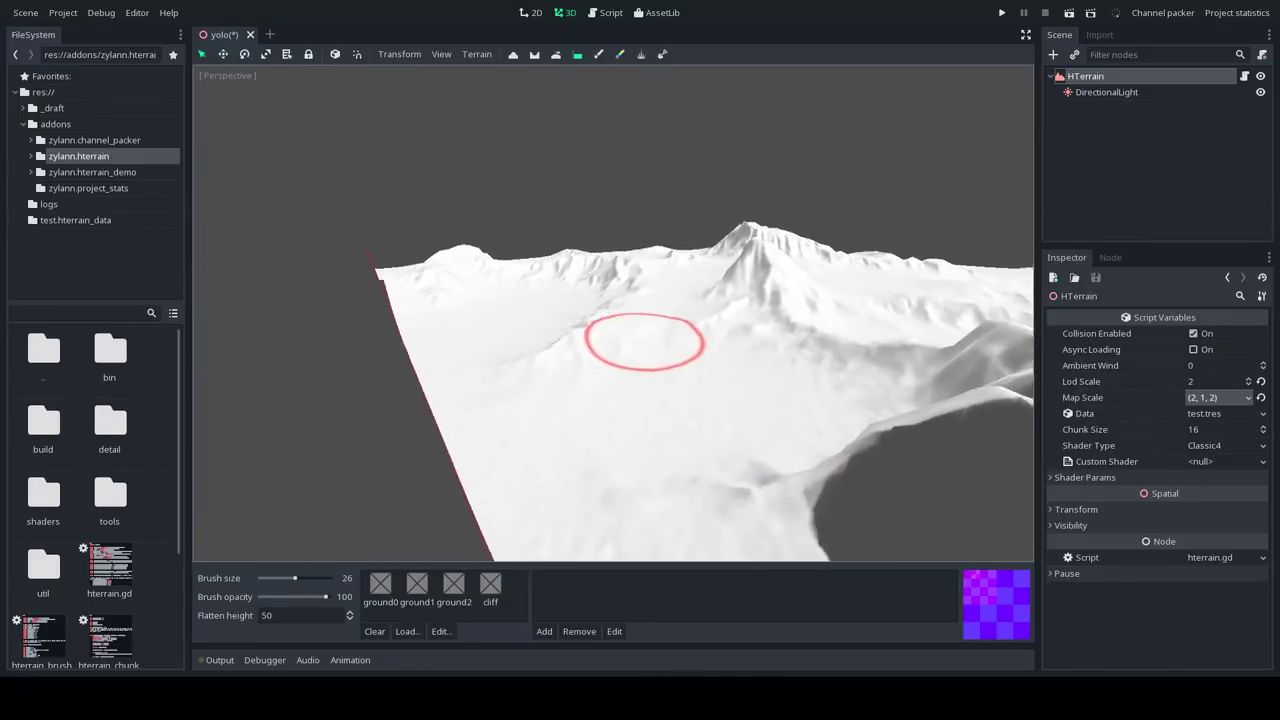
pyautogui.moveTo(644, 342)
pyautogui.mouseDown(button='middle')
pyautogui.moveTo(651, 357)
pyautogui.moveTo(629, 329)
pyautogui.moveTo(645, 315)
pyautogui.moveTo(643, 340)
pyautogui.mouseUp(button='middle')
# Set the terrain's map scale back to 1 on the X and Z axes
pyautogui.click(1200, 397)
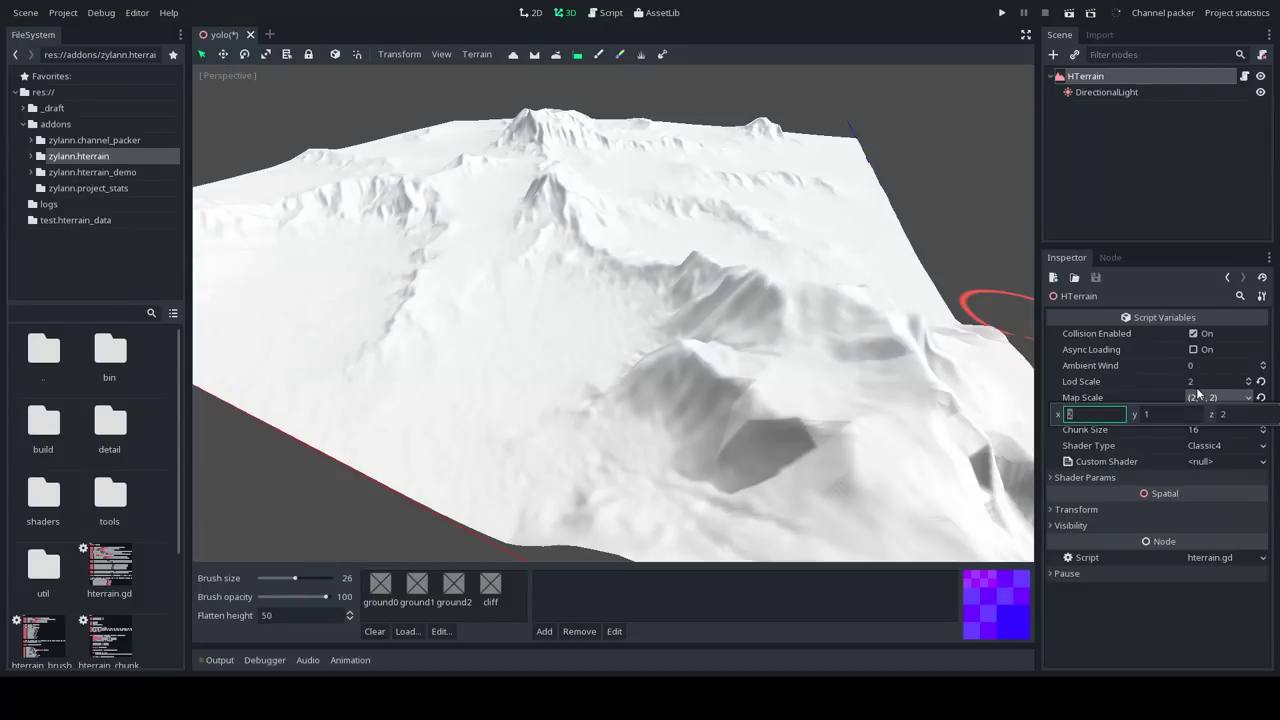
pyautogui.write('1')
pyautogui.press('Tab')
pyautogui.press('Tab')
pyautogui.write('1')
pyautogui.press('Return')
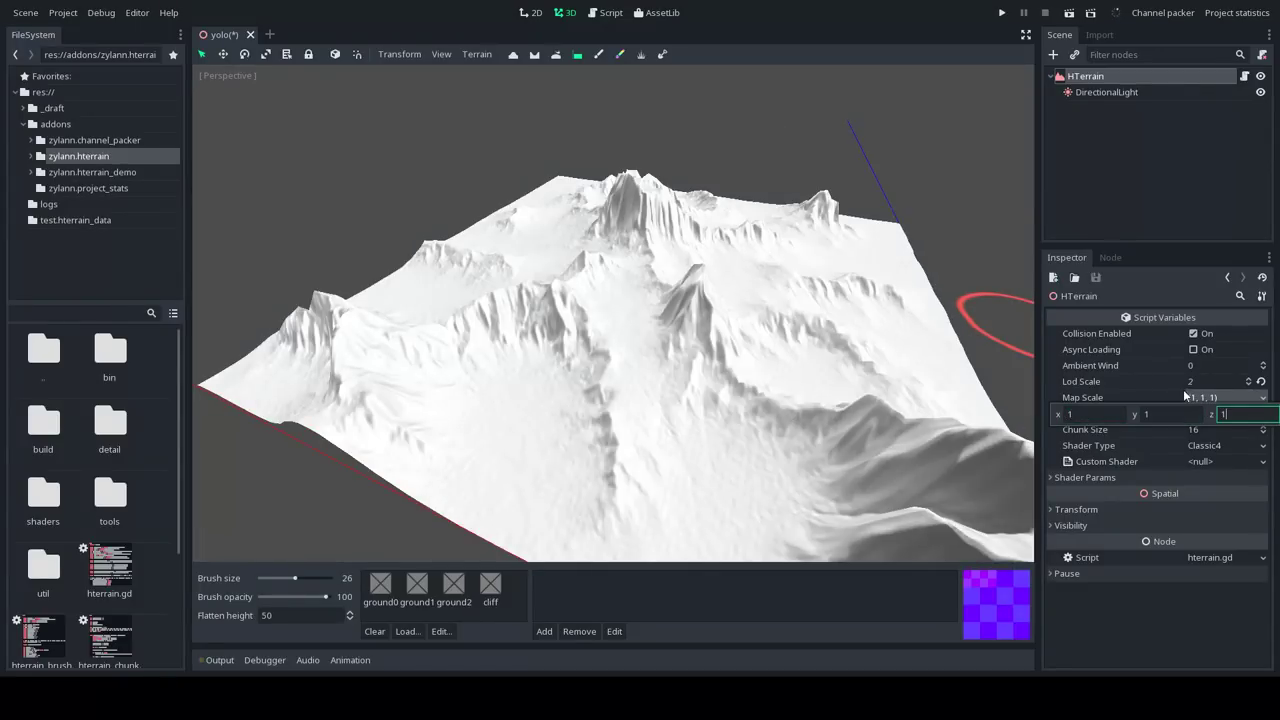
pyautogui.moveTo(653, 291)
pyautogui.mouseDown(button='middle')
pyautogui.moveTo(677, 263)
pyautogui.moveTo(686, 286)
pyautogui.moveTo(705, 283)
pyautogui.mouseUp(button='middle')
pyautogui.moveTo(529, 314)
pyautogui.mouseDown(button='middle')
pyautogui.moveTo(685, 318)
pyautogui.moveTo(570, 305)
pyautogui.moveTo(556, 318)
pyautogui.mouseUp(button='middle')
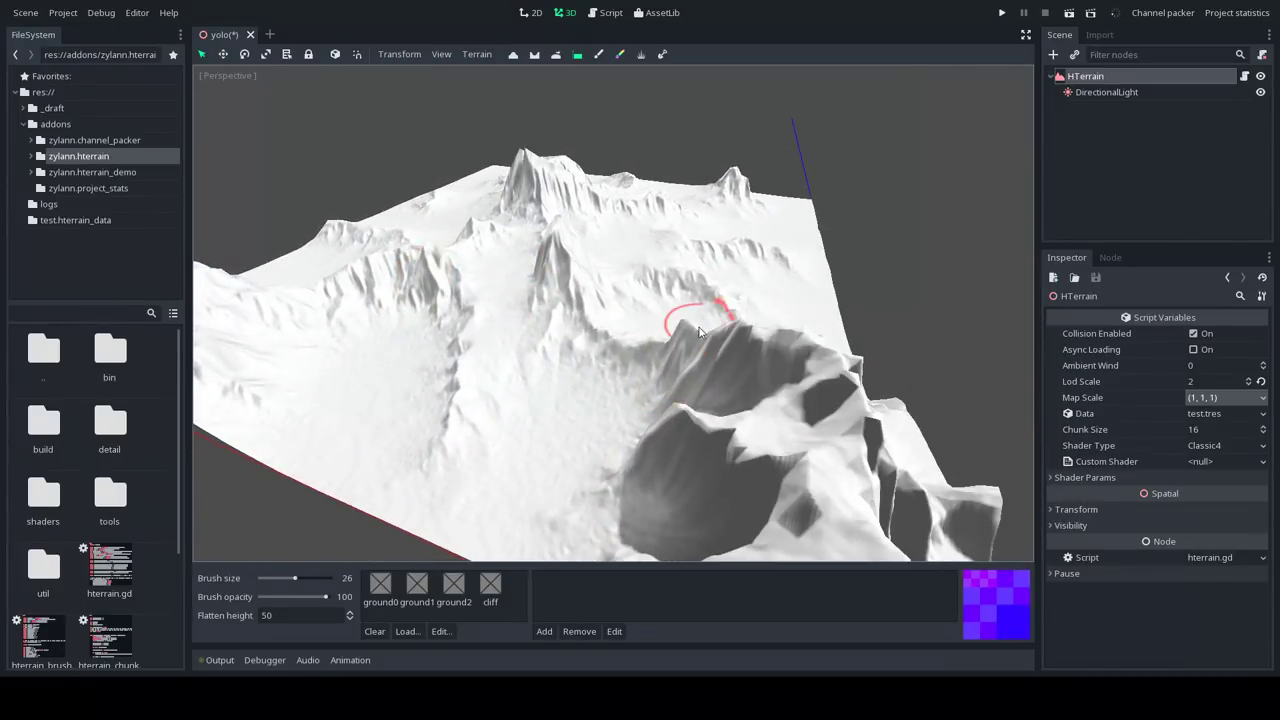
pyautogui.moveTo(815, 312)
pyautogui.mouseDown(button='middle')
pyautogui.moveTo(841, 320)
pyautogui.moveTo(629, 277)
pyautogui.mouseUp(button='middle')
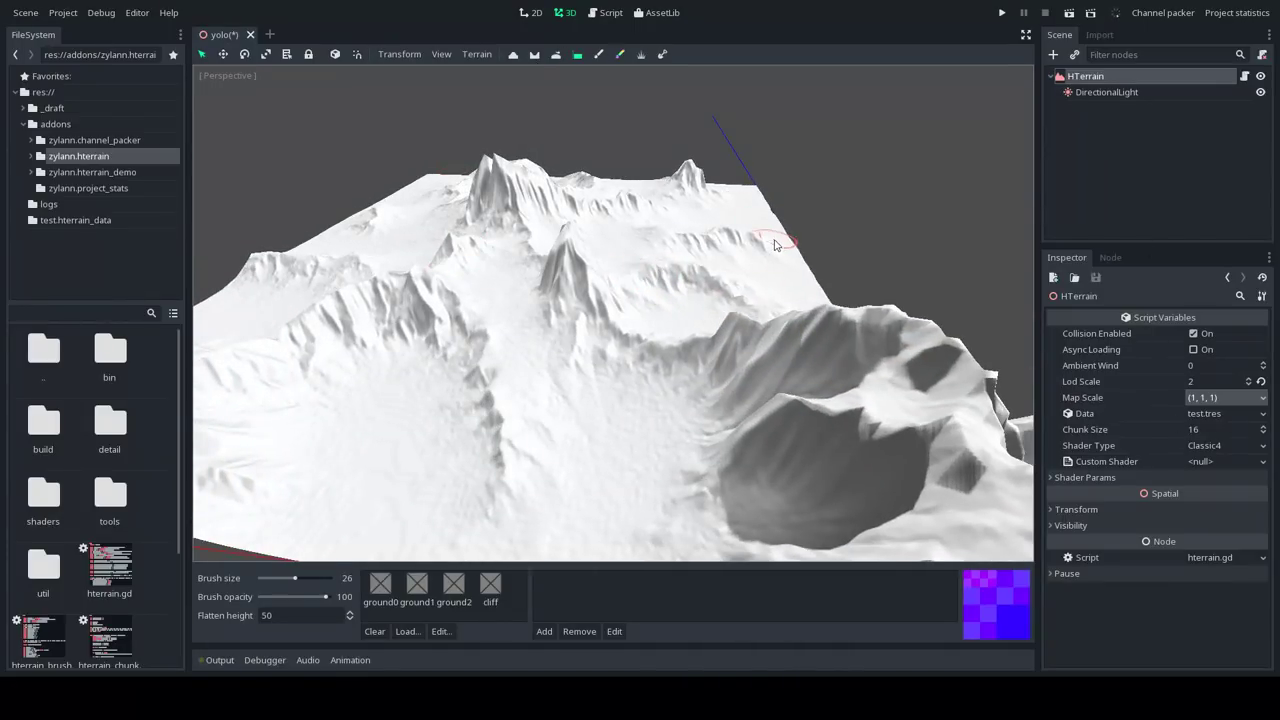
pyautogui.moveTo(777, 243)
pyautogui.mouseDown(button='middle')
pyautogui.moveTo(704, 243)
pyautogui.moveTo(798, 262)
pyautogui.mouseUp(button='middle')
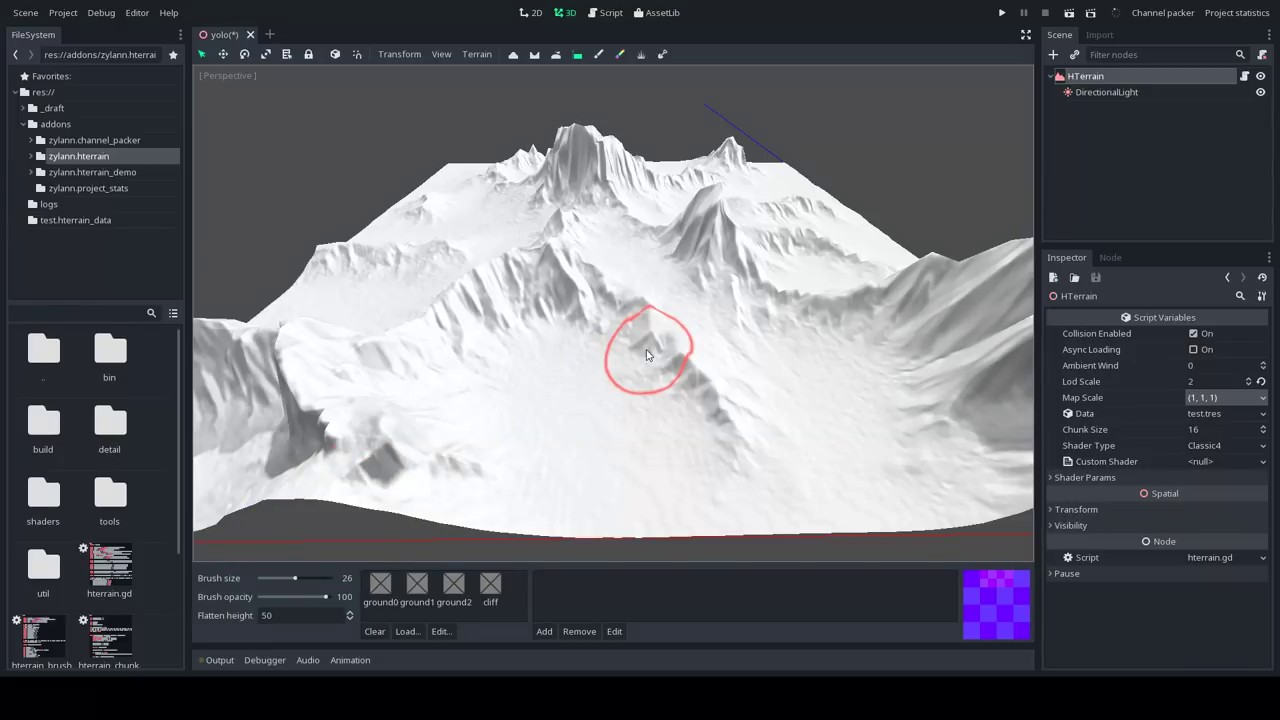
pyautogui.moveTo(623, 294)
pyautogui.mouseDown(button='middle')
pyautogui.moveTo(545, 301)
pyautogui.moveTo(610, 350)
pyautogui.mouseUp(button='middle')
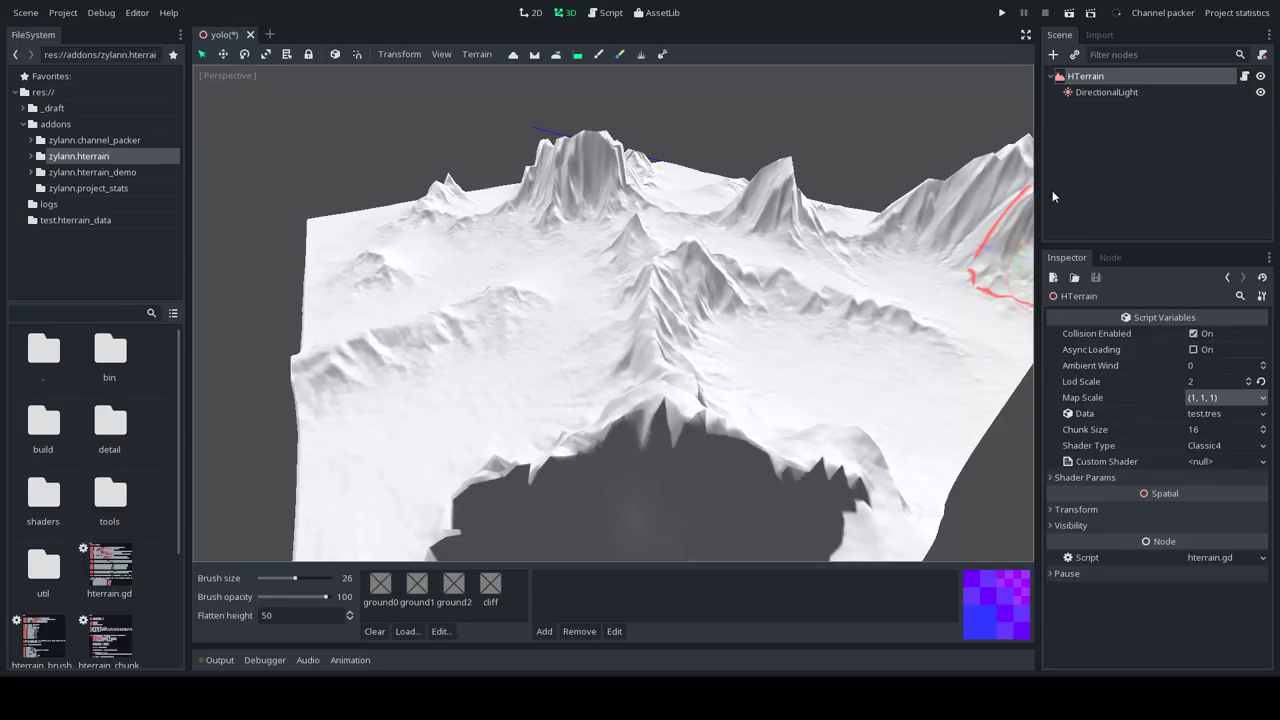
pyautogui.moveTo(864, 220)
pyautogui.mouseDown(button='middle')
pyautogui.moveTo(850, 241)
pyautogui.moveTo(805, 228)
pyautogui.moveTo(812, 240)
pyautogui.mouseUp(button='middle')
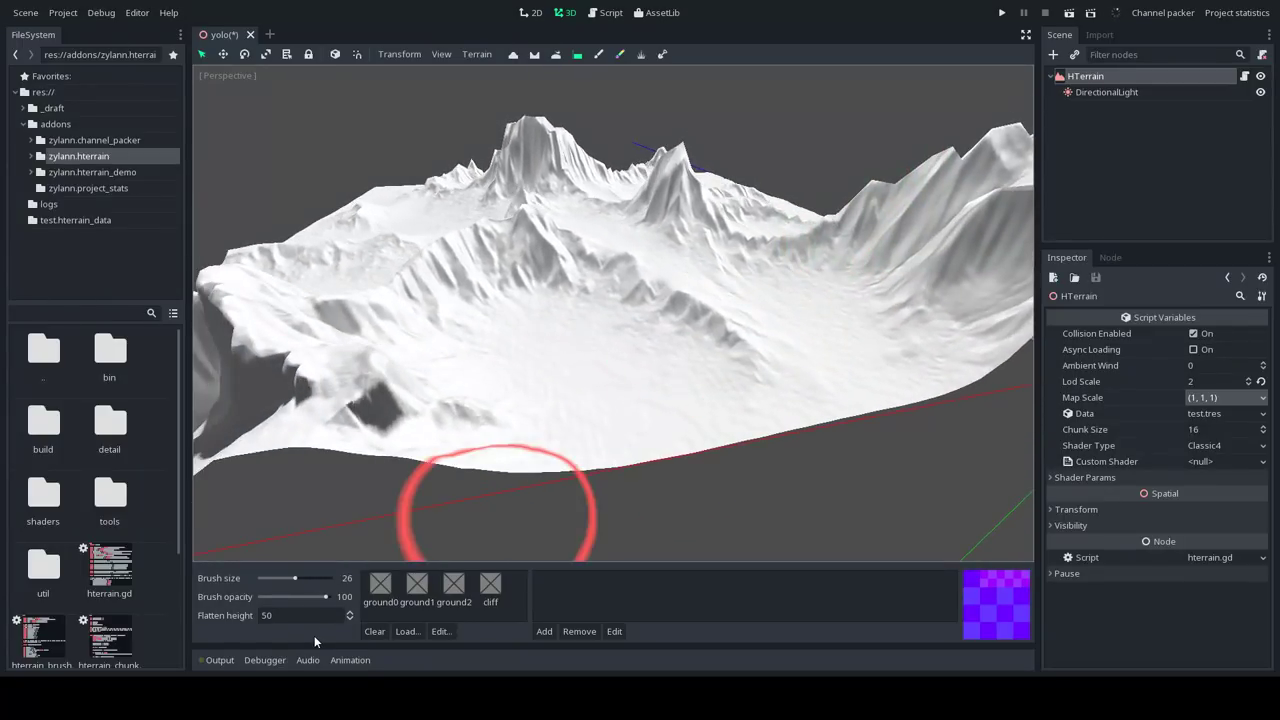
# Load grass_albedo_bump.png from the zylann.hterrain_demo textures/ground folder as the albedo of the ground0 texture
pyautogui.click(386, 588)
pyautogui.click(418, 586)
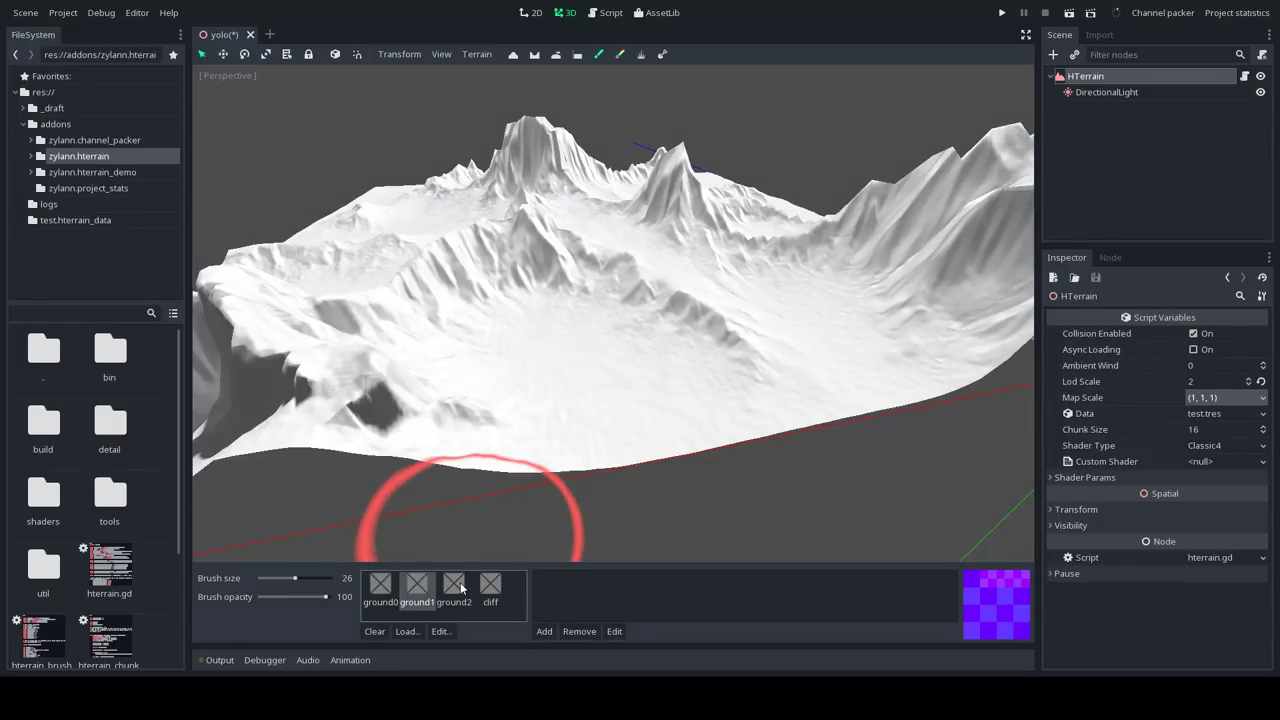
pyautogui.click(459, 585)
pyautogui.click(490, 586)
pyautogui.doubleClick(378, 585)
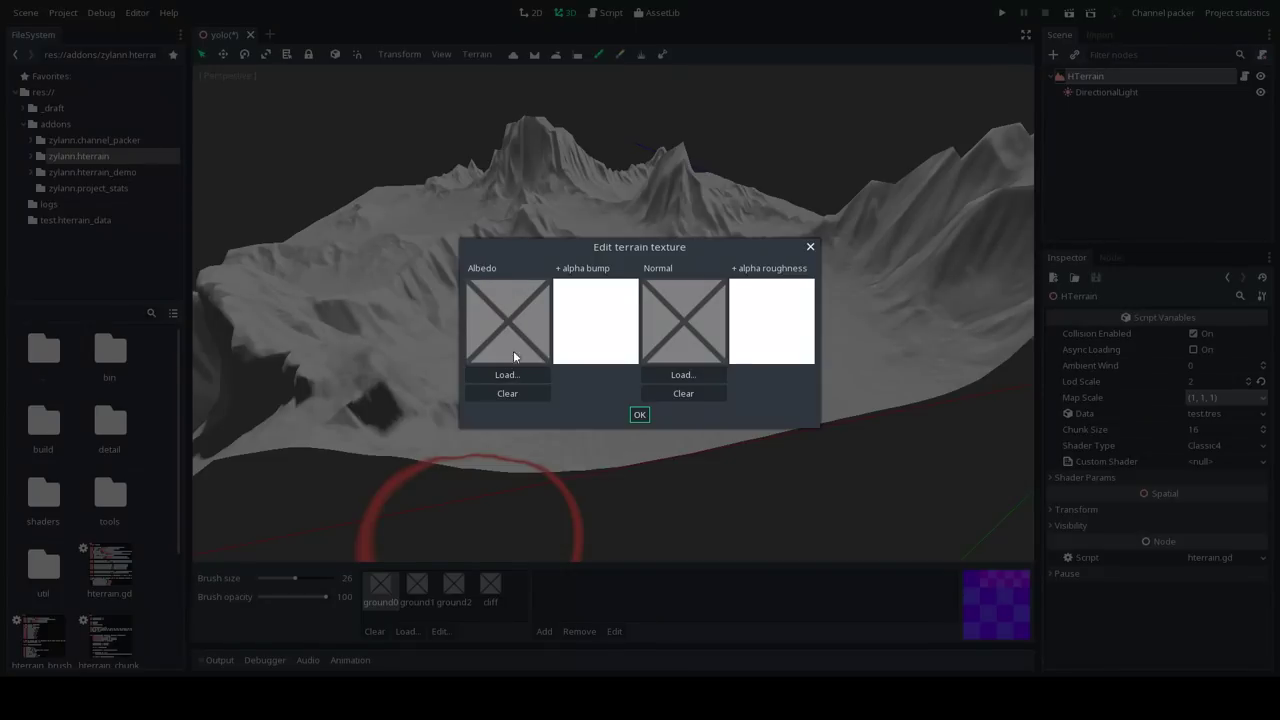
pyautogui.click(508, 375)
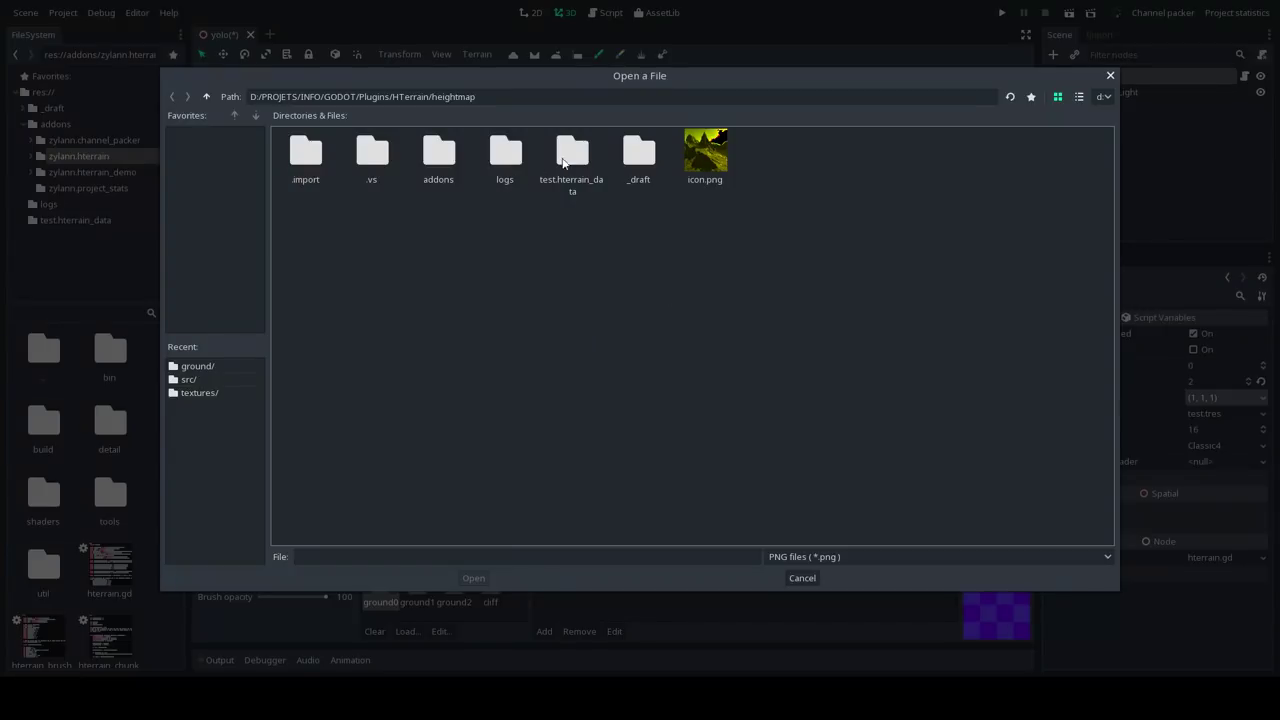
pyautogui.doubleClick(435, 154)
pyautogui.doubleClick(438, 152)
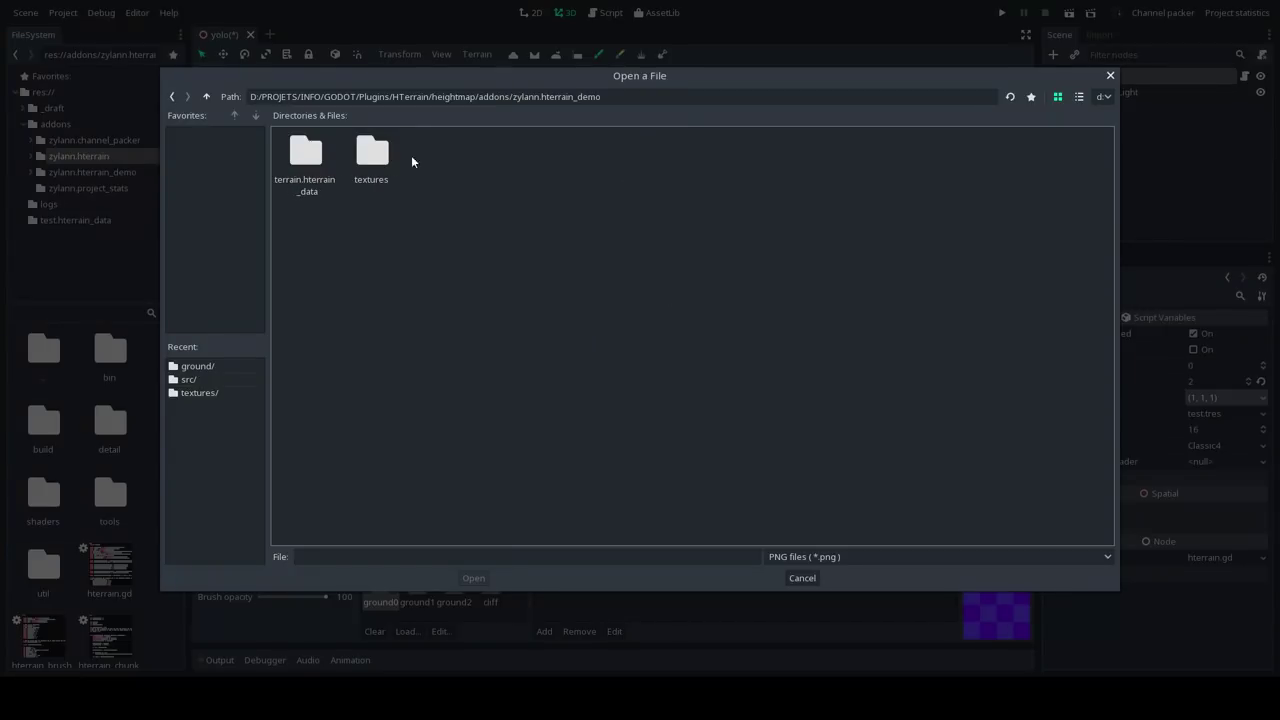
pyautogui.click(372, 160)
pyautogui.doubleClick(372, 160)
pyautogui.doubleClick(385, 155)
pyautogui.click(508, 150)
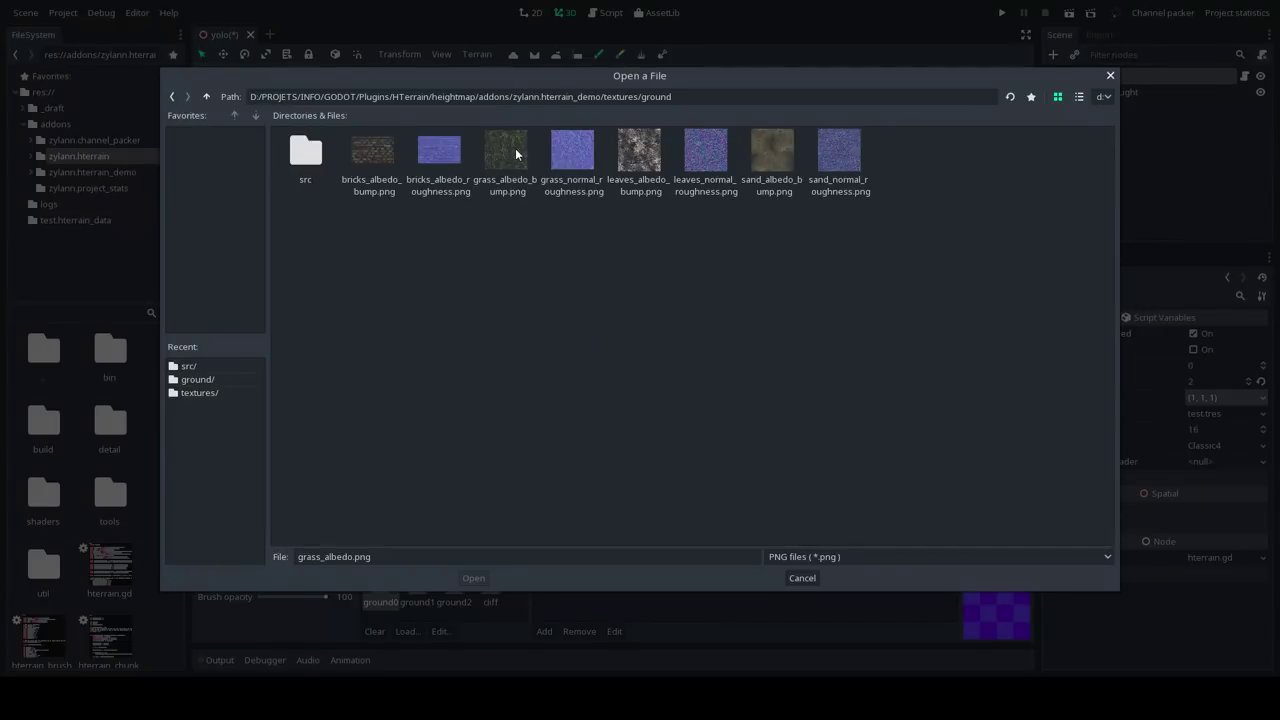
pyautogui.doubleClick(506, 154)
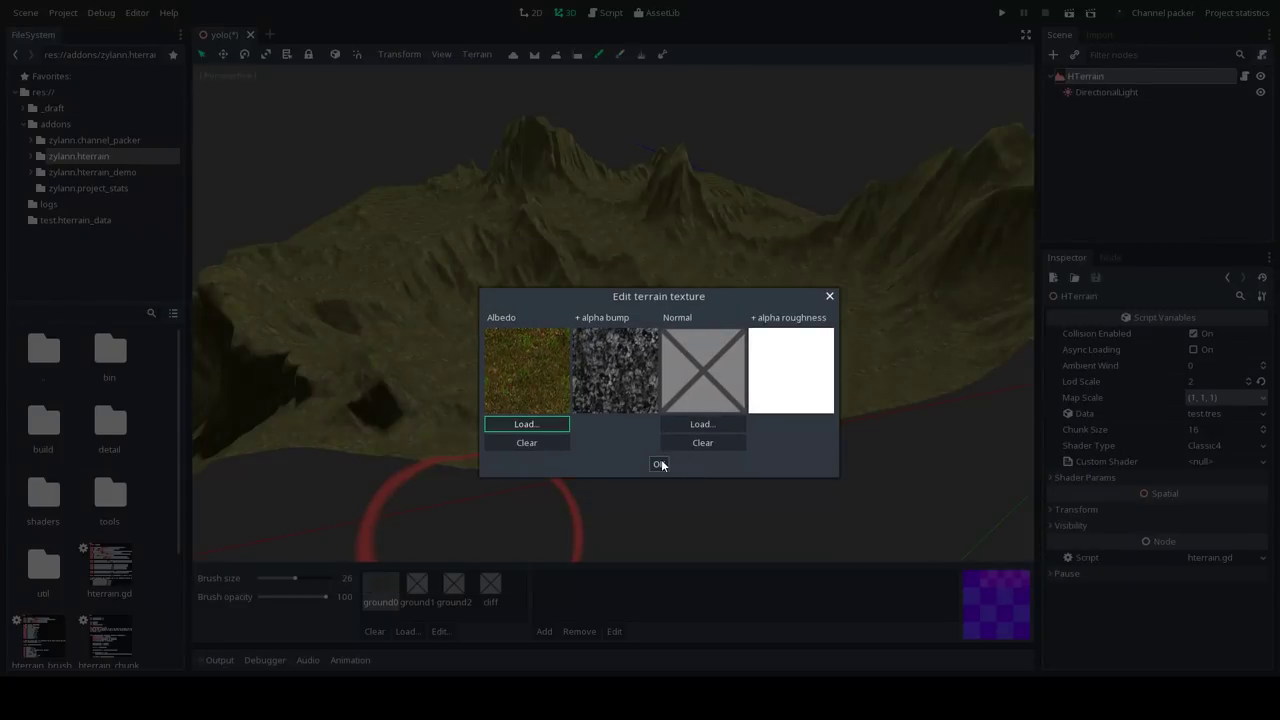
pyautogui.click(660, 464)
# Load bricks_albedo_bump.png as the albedo of the ground1 texture
pyautogui.moveTo(631, 358)
pyautogui.mouseDown()
pyautogui.moveTo(656, 359)
pyautogui.moveTo(646, 349)
pyautogui.mouseUp()
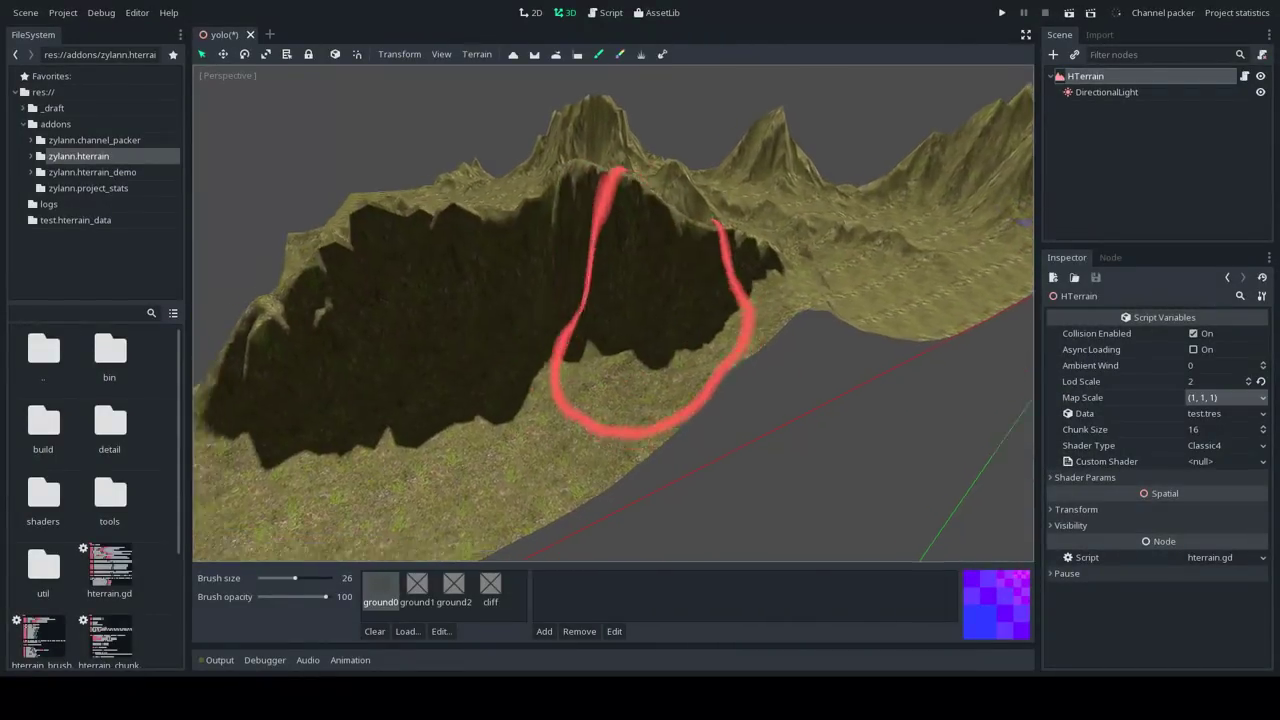
pyautogui.moveTo(646, 349)
pyautogui.mouseDown(button='right')
pyautogui.moveTo(600, 345)
pyautogui.moveTo(630, 340)
pyautogui.moveTo(646, 355)
pyautogui.moveTo(730, 335)
pyautogui.moveTo(630, 350)
pyautogui.moveTo(643, 337)
pyautogui.moveTo(614, 371)
pyautogui.moveTo(650, 355)
pyautogui.moveTo(623, 337)
pyautogui.moveTo(635, 350)
pyautogui.moveTo(643, 329)
pyautogui.moveTo(651, 371)
pyautogui.moveTo(634, 386)
pyautogui.moveTo(620, 325)
pyautogui.moveTo(630, 340)
pyautogui.moveTo(645, 330)
pyautogui.moveTo(625, 345)
pyautogui.moveTo(630, 370)
pyautogui.moveTo(640, 337)
pyautogui.mouseUp(button='right')
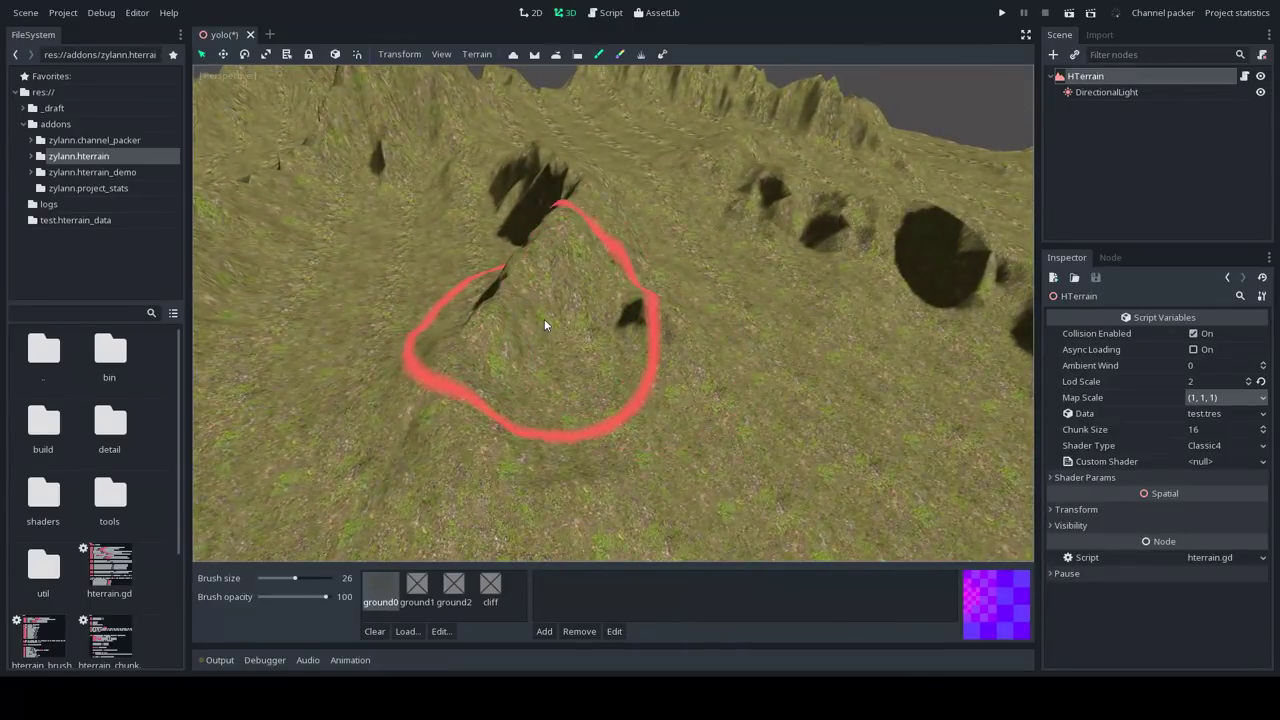
pyautogui.click(415, 587)
pyautogui.doubleClick(415, 584)
pyautogui.click(507, 367)
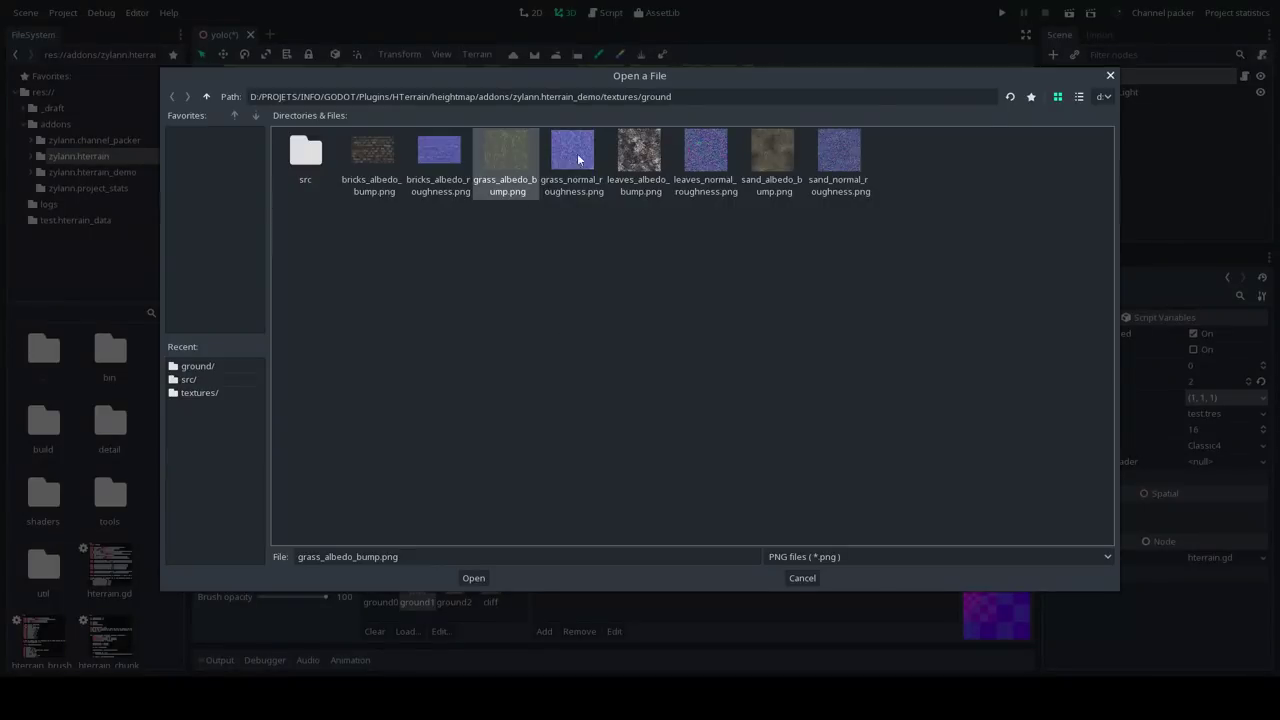
pyautogui.doubleClick(369, 153)
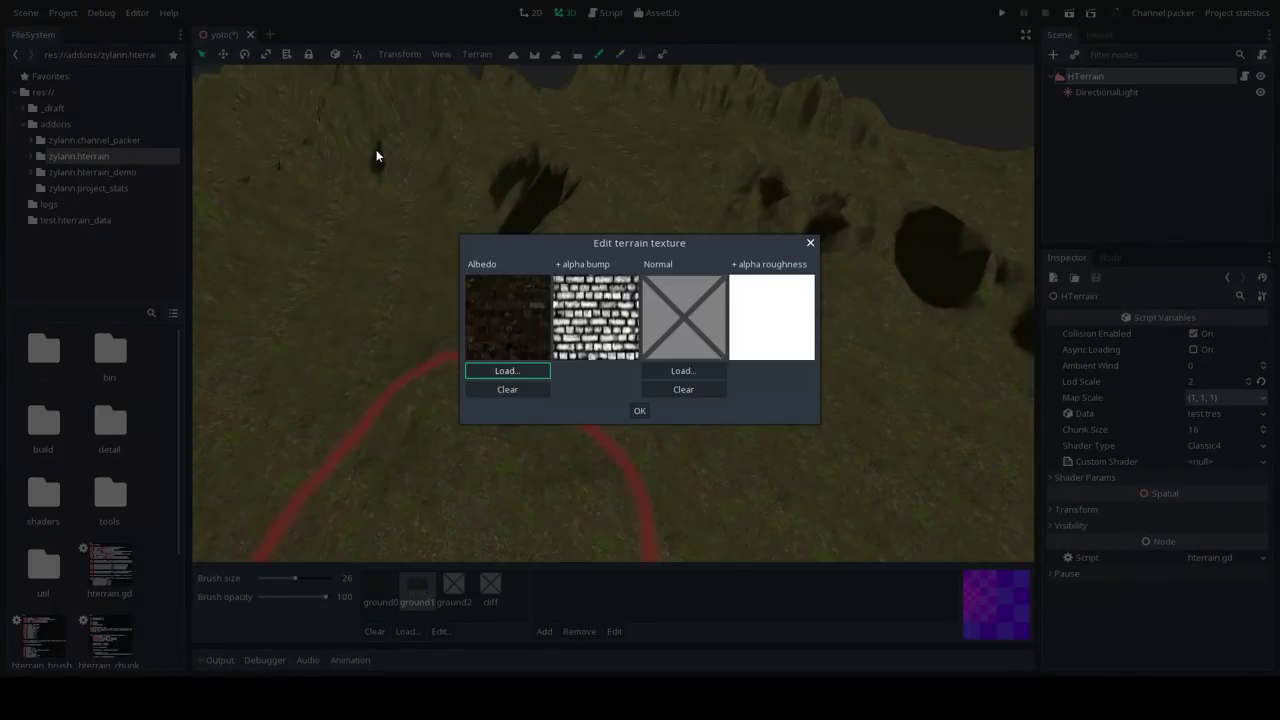
pyautogui.click(641, 411)
# Paint the ground1 brick texture in broad strokes over the grassy slopes and small peak
pyautogui.moveTo(701, 386); pyautogui.dragTo(658, 388, button='middle')
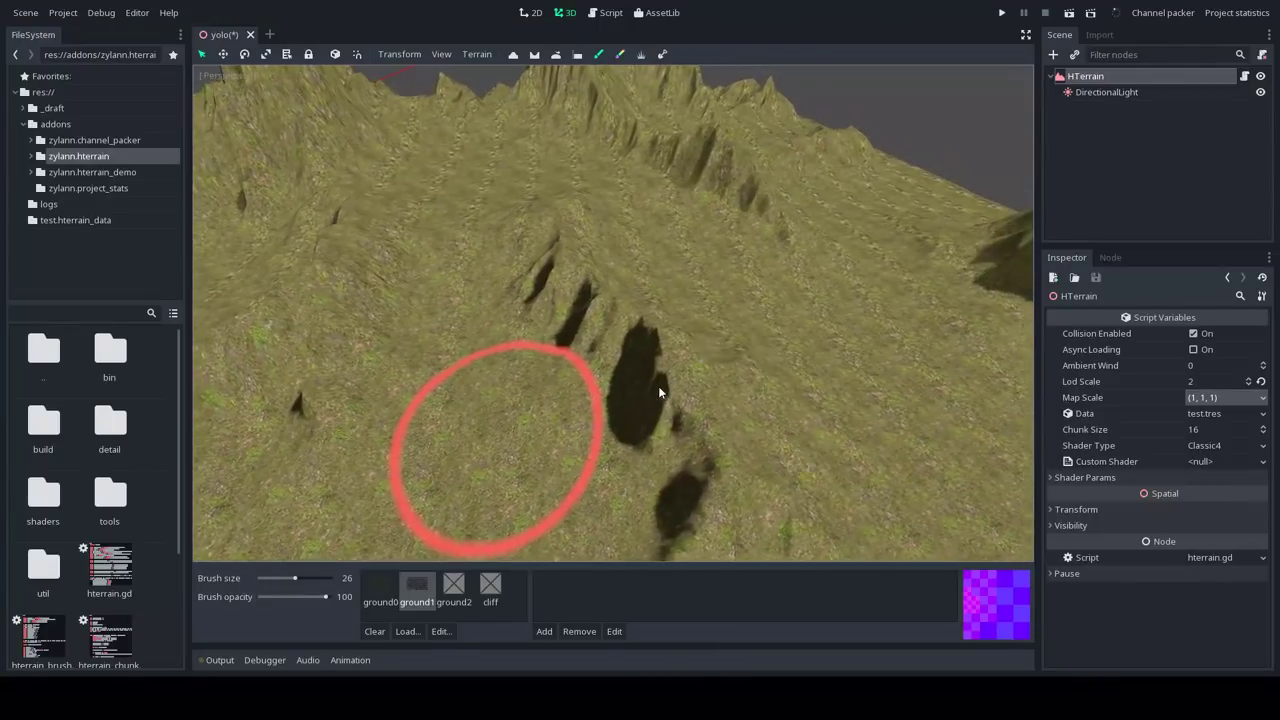
pyautogui.moveTo(562, 388); pyautogui.dragTo(612, 385, button='middle')
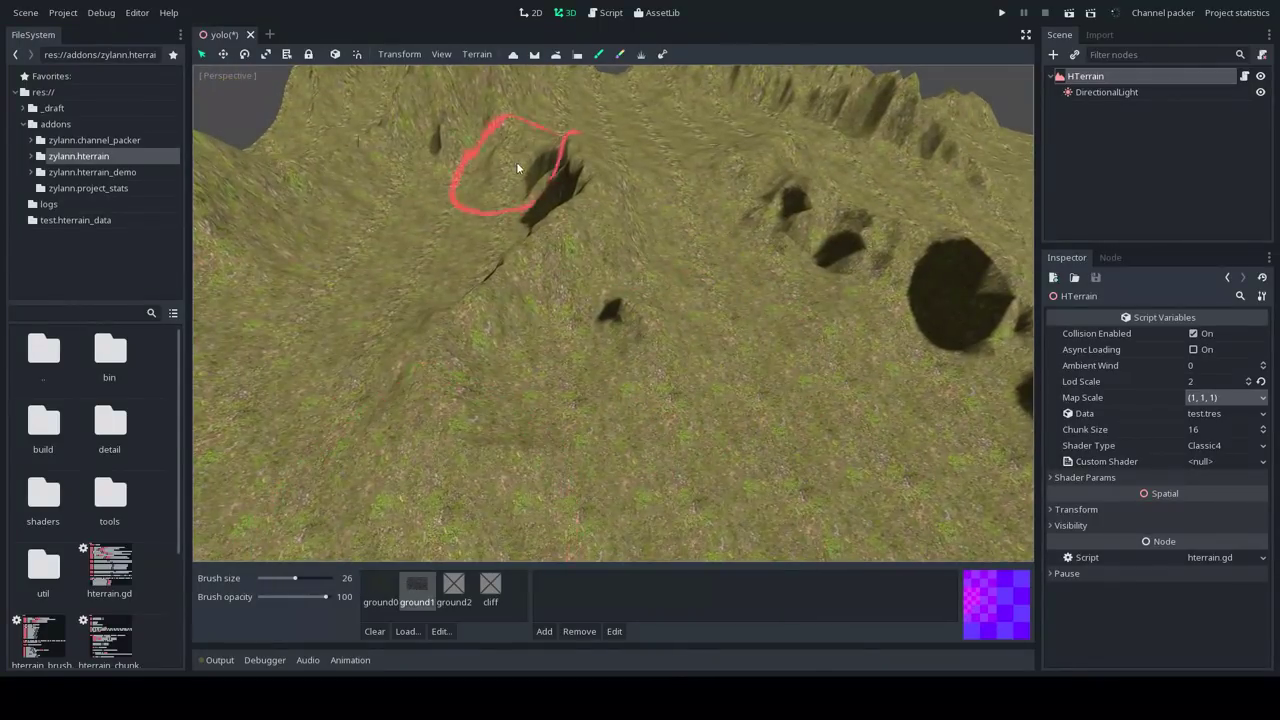
pyautogui.click(601, 54)
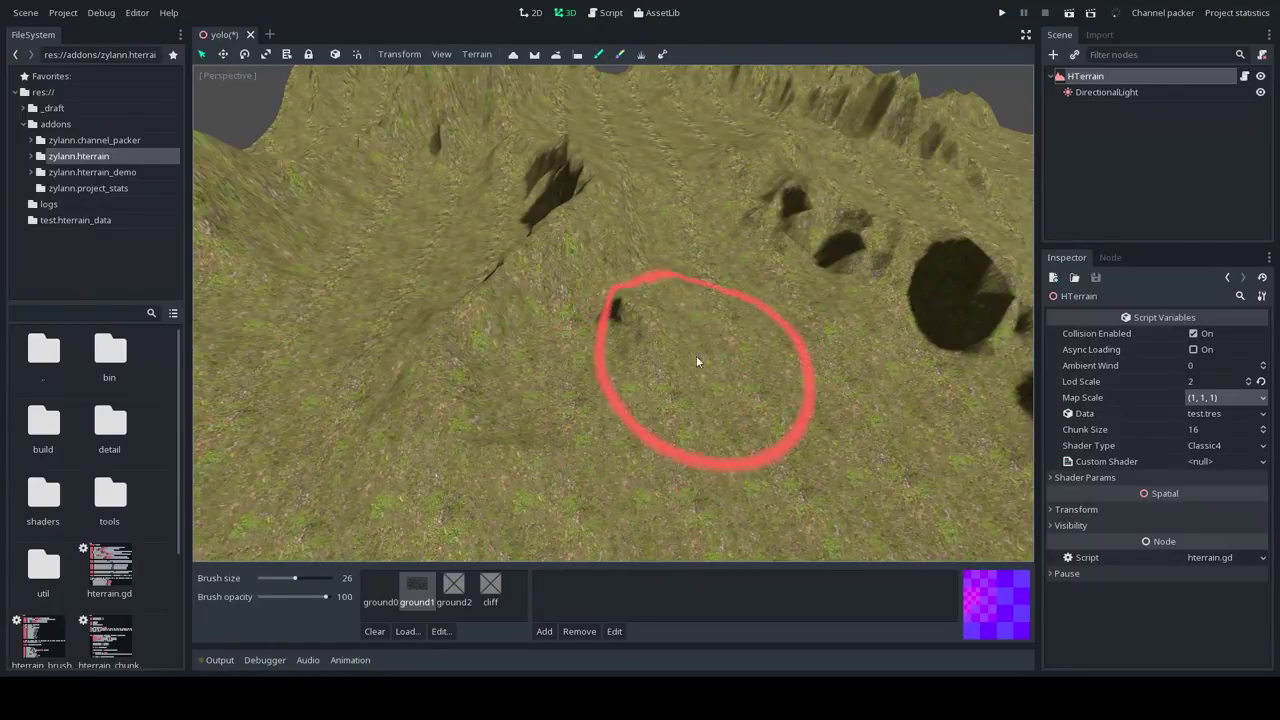
pyautogui.moveTo(696, 355)
pyautogui.mouseDown()
pyautogui.moveTo(491, 325)
pyautogui.moveTo(519, 227)
pyautogui.moveTo(777, 198)
pyautogui.mouseUp()
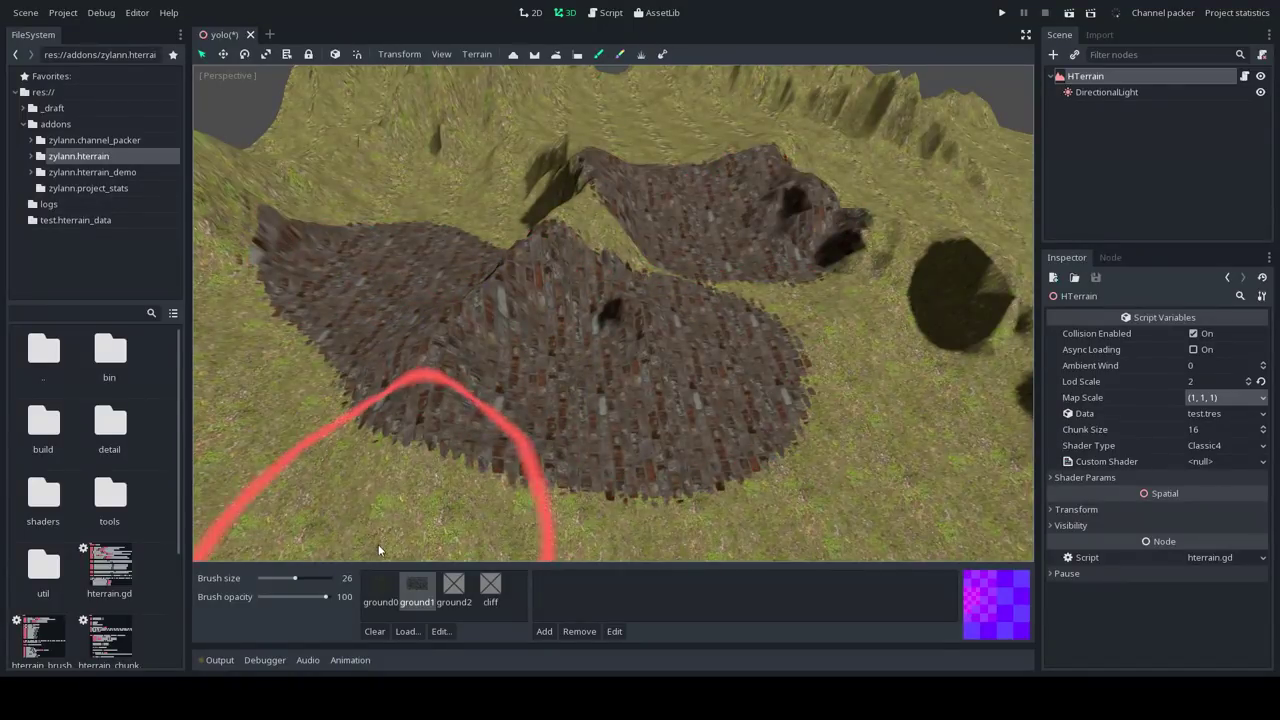
# Set the brush size to 13 and paint the ground0 grass texture back over parts of the brick area
pyautogui.moveTo(295, 578); pyautogui.dragTo(280, 582)
pyautogui.moveTo(634, 251)
pyautogui.mouseDown(button='middle')
pyautogui.moveTo(663, 366)
pyautogui.moveTo(640, 343)
pyautogui.mouseUp(button='middle')
pyautogui.moveTo(689, 354)
pyautogui.mouseDown()
pyautogui.moveTo(409, 477)
pyautogui.moveTo(591, 520)
pyautogui.mouseUp()
pyautogui.click(380, 588)
pyautogui.moveTo(686, 408)
pyautogui.keyDown('shift'); pyautogui.mouseDown(button='middle')
pyautogui.moveTo(734, 381)
pyautogui.moveTo(700, 396)
pyautogui.mouseUp(button='middle'); pyautogui.keyUp('shift')
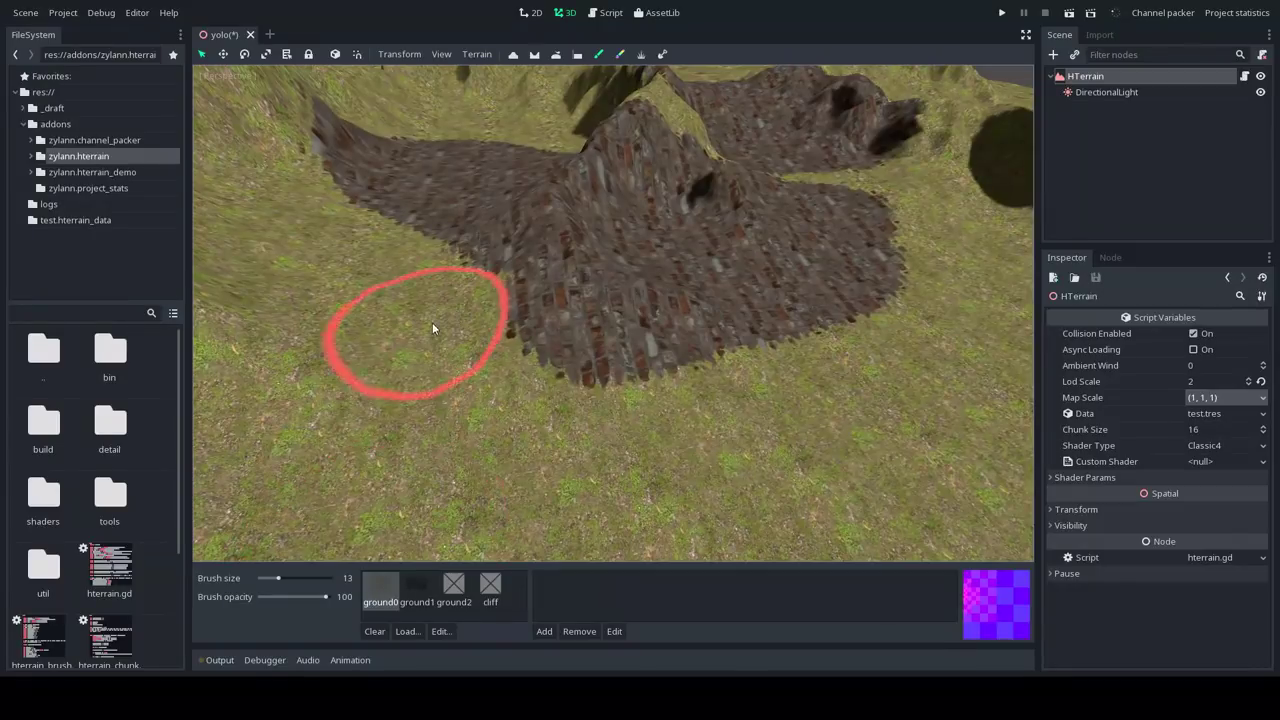
pyautogui.moveTo(432, 322)
pyautogui.mouseDown()
pyautogui.moveTo(915, 211)
pyautogui.moveTo(766, 323)
pyautogui.moveTo(457, 251)
pyautogui.moveTo(594, 240)
pyautogui.mouseUp()
pyautogui.moveTo(594, 240)
pyautogui.mouseDown(button='middle')
pyautogui.moveTo(752, 204)
pyautogui.moveTo(751, 220)
pyautogui.mouseUp(button='middle')
pyautogui.scroll(-5, 751, 220)
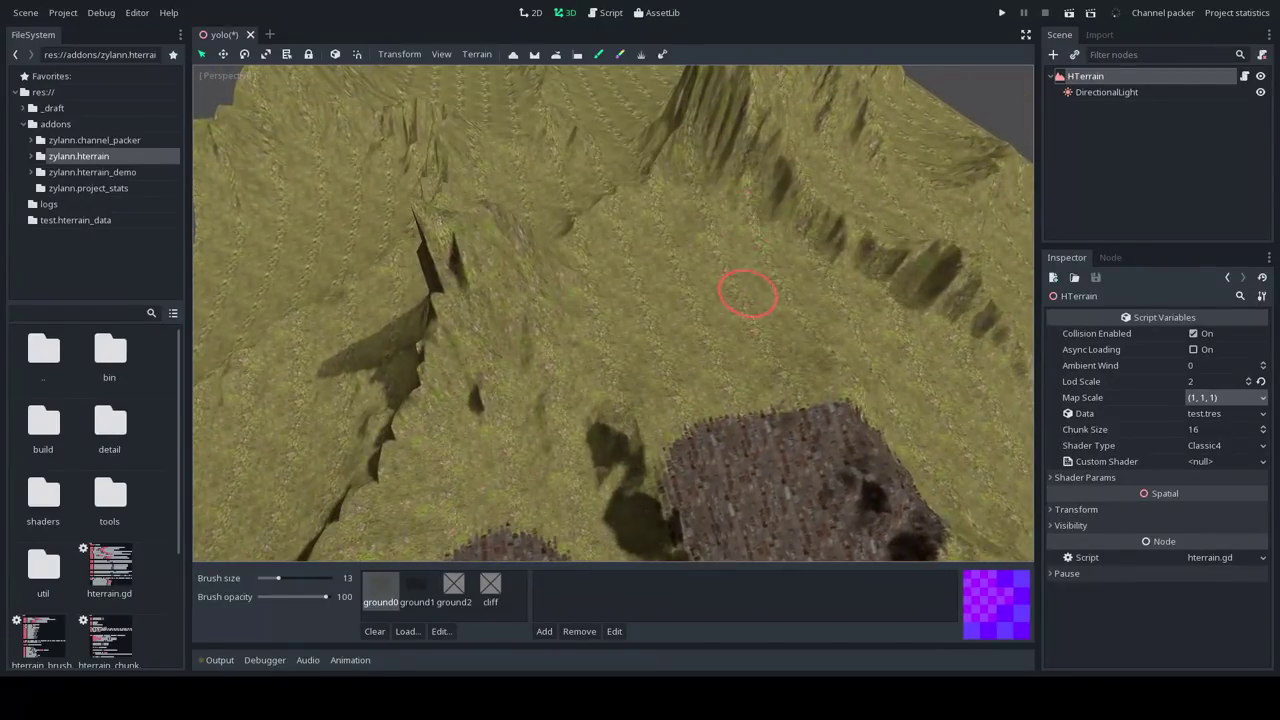
pyautogui.moveTo(746, 292); pyautogui.dragTo(690, 328, button='middle')
pyautogui.press('f')
pyautogui.scroll(10, 769, 298)
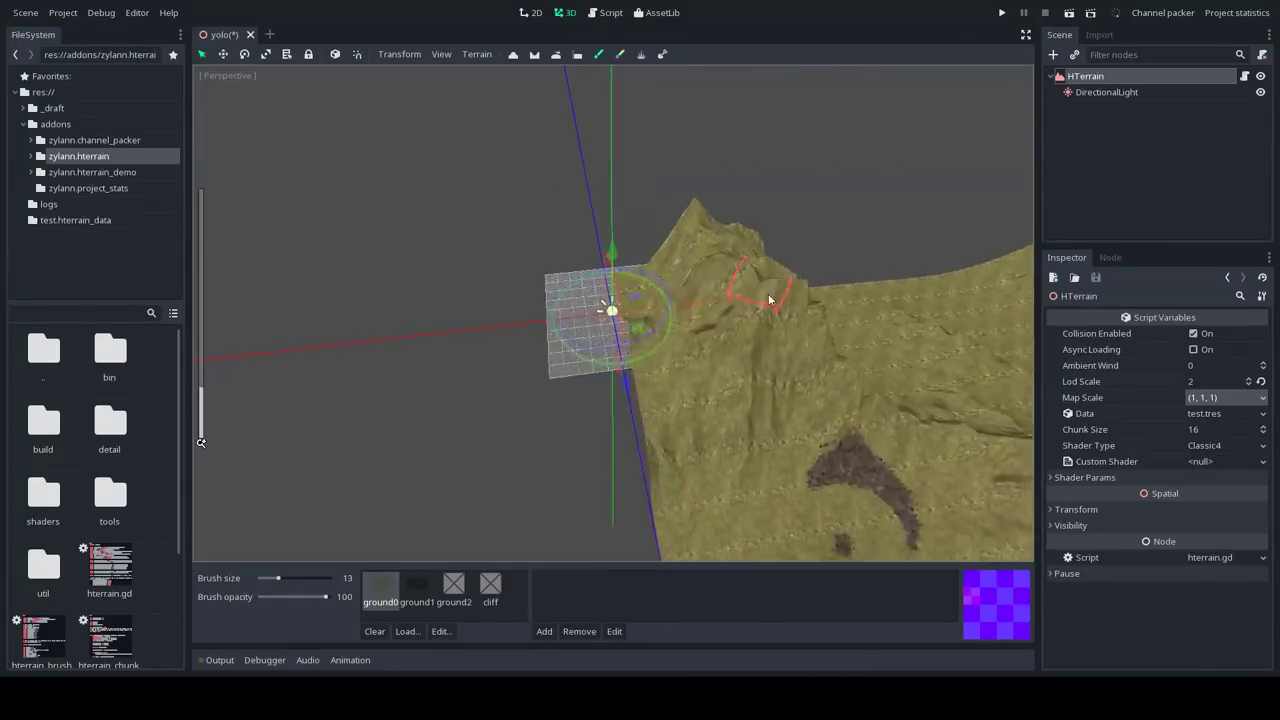
pyautogui.keyDown('shift'); pyautogui.moveTo(769, 298); pyautogui.dragTo(345, 190, button='middle'); pyautogui.keyUp('shift')
# Examine the albedo and alpha bump previews of the ground0 texture, and close its editor without changes
pyautogui.doubleClick(388, 590)
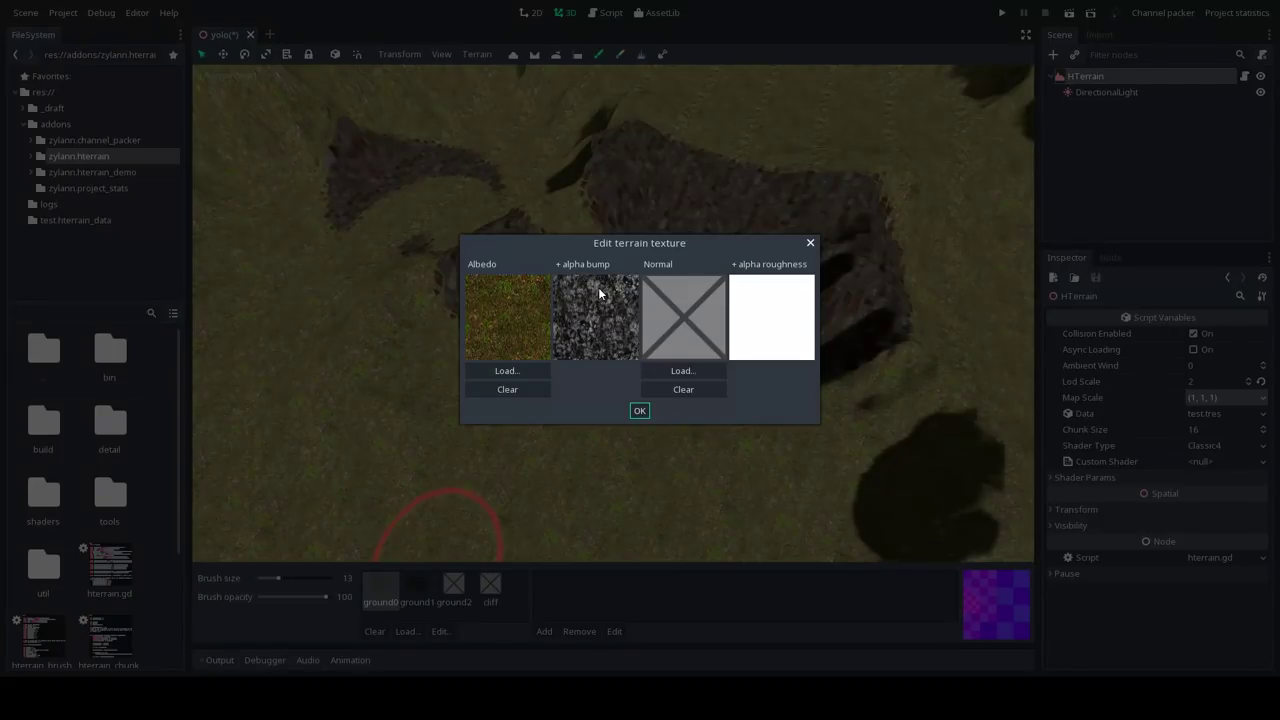
pyautogui.click(810, 242)
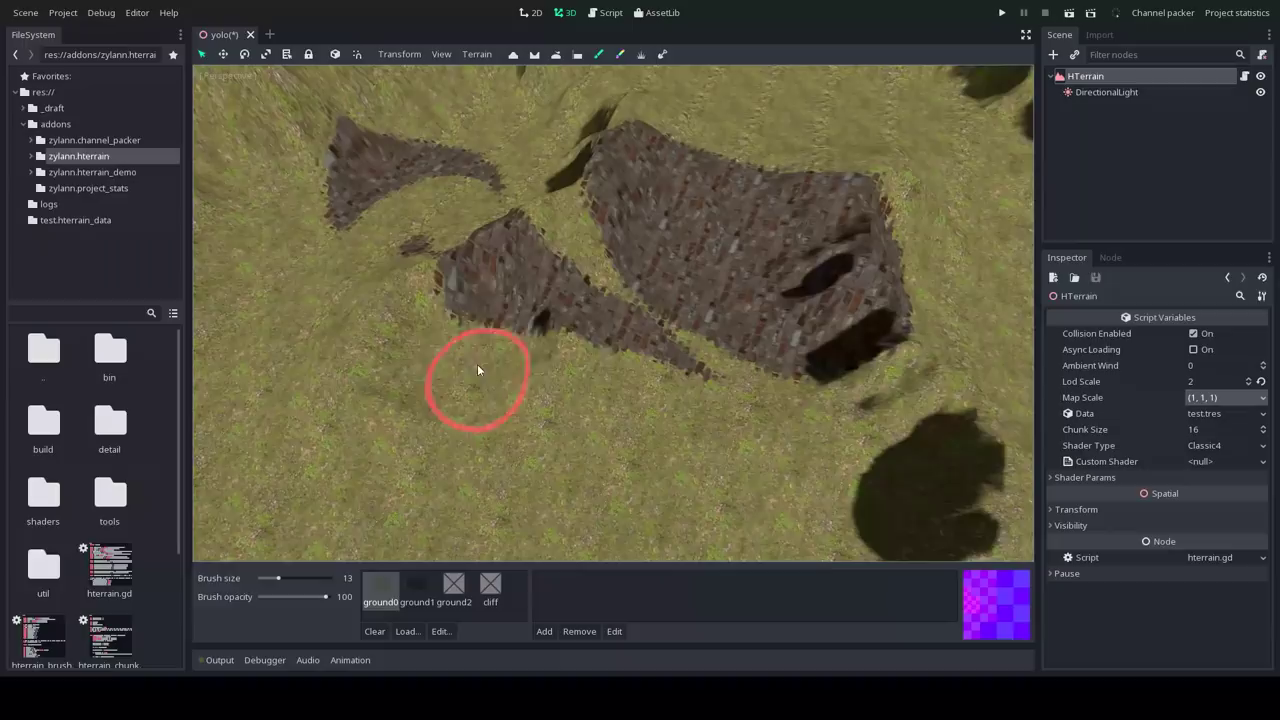
pyautogui.moveTo(575, 337); pyautogui.dragTo(618, 323, button='middle')
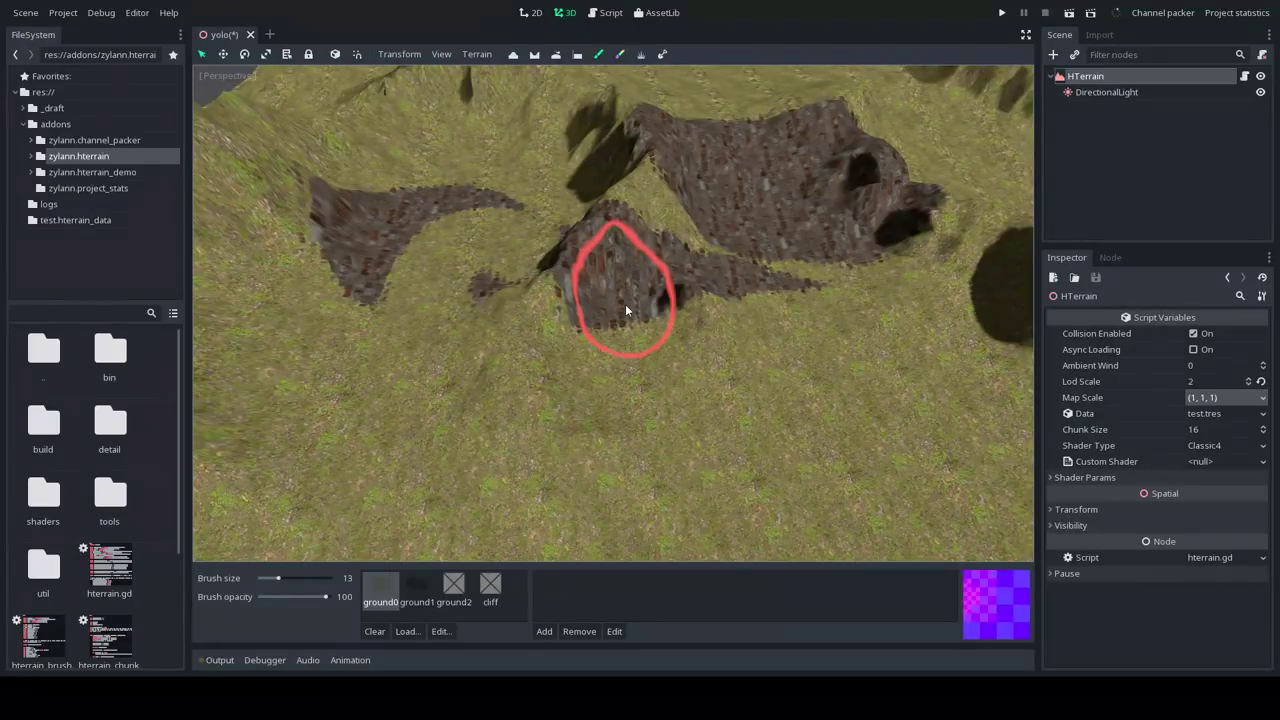
pyautogui.doubleClick(376, 598)
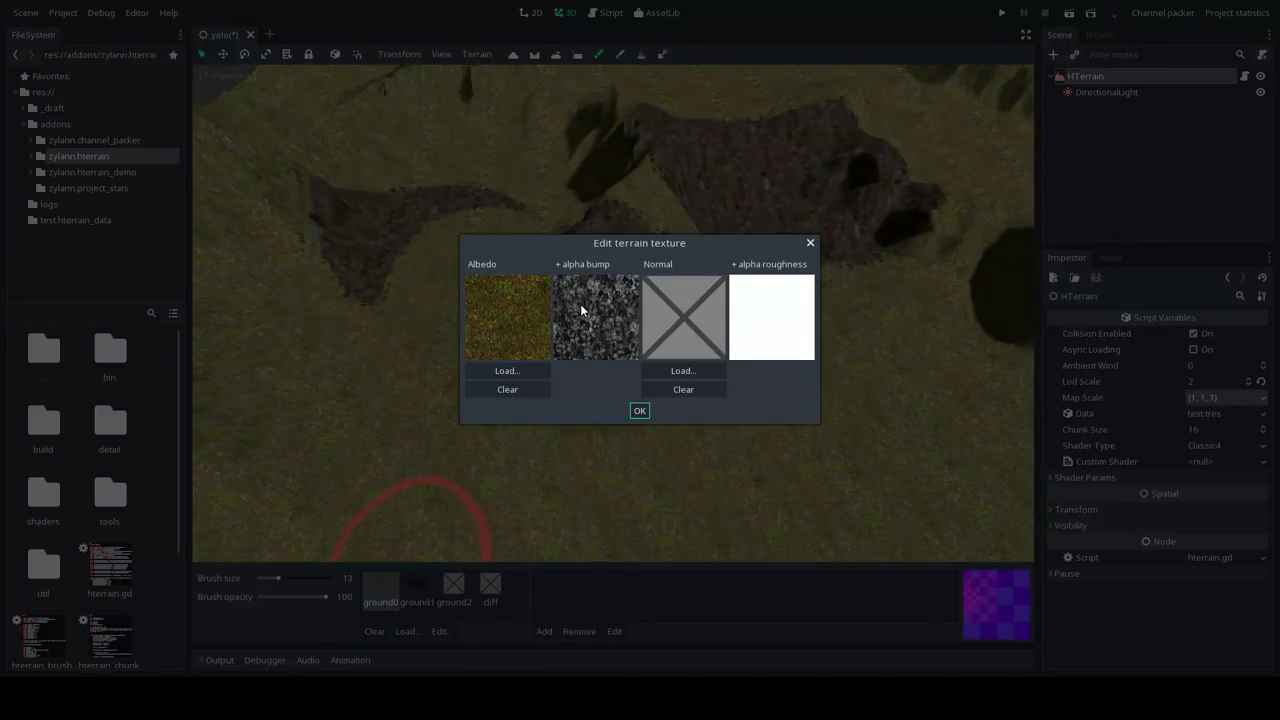
pyautogui.click(810, 243)
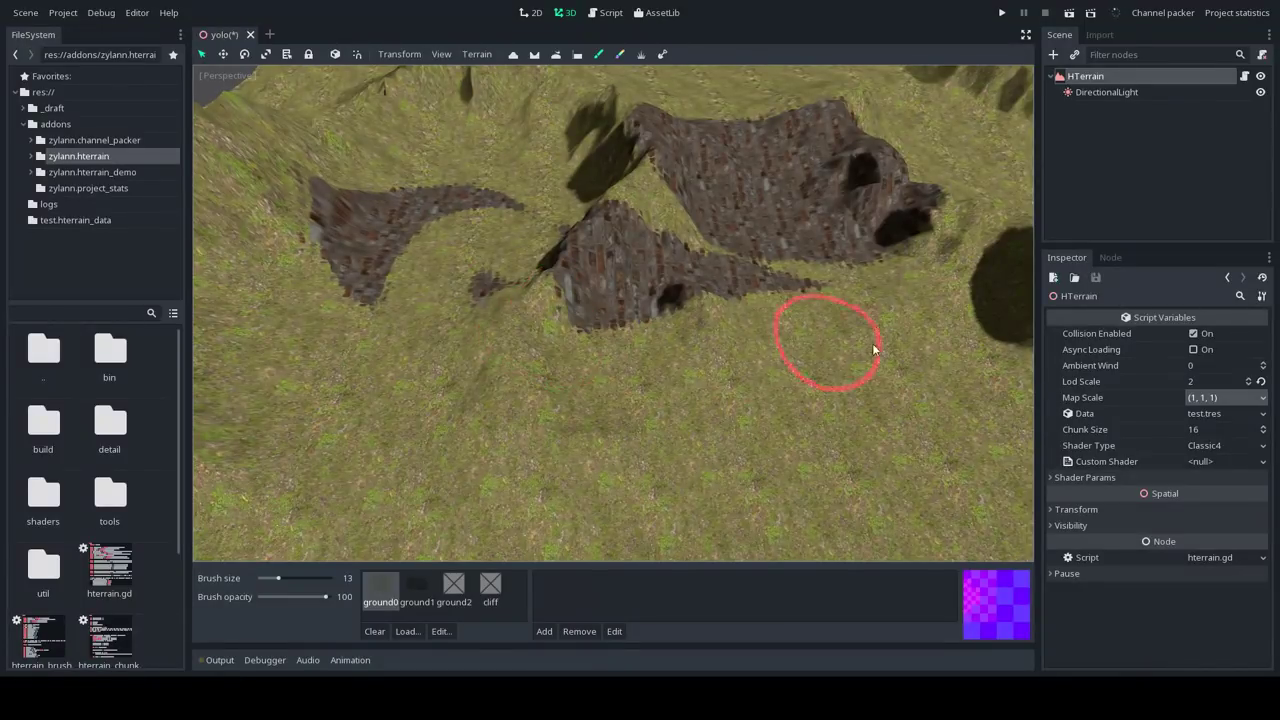
pyautogui.doubleClick(399, 582)
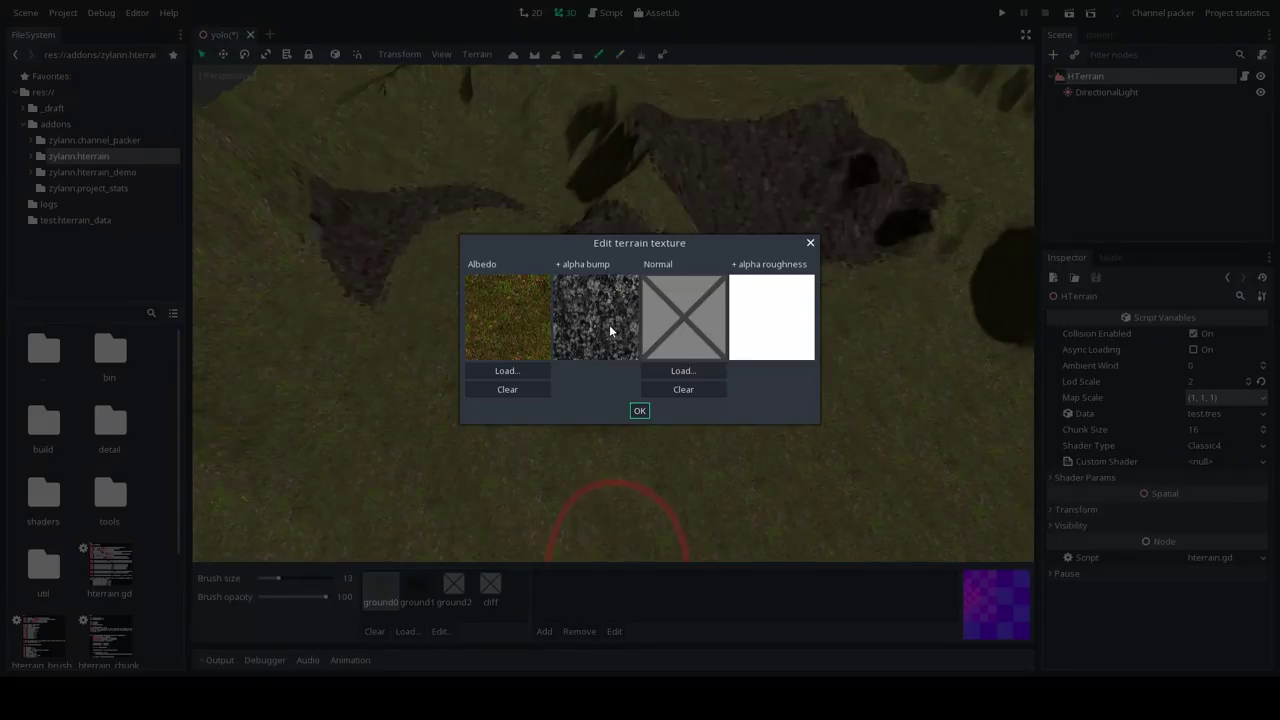
pyautogui.click(810, 244)
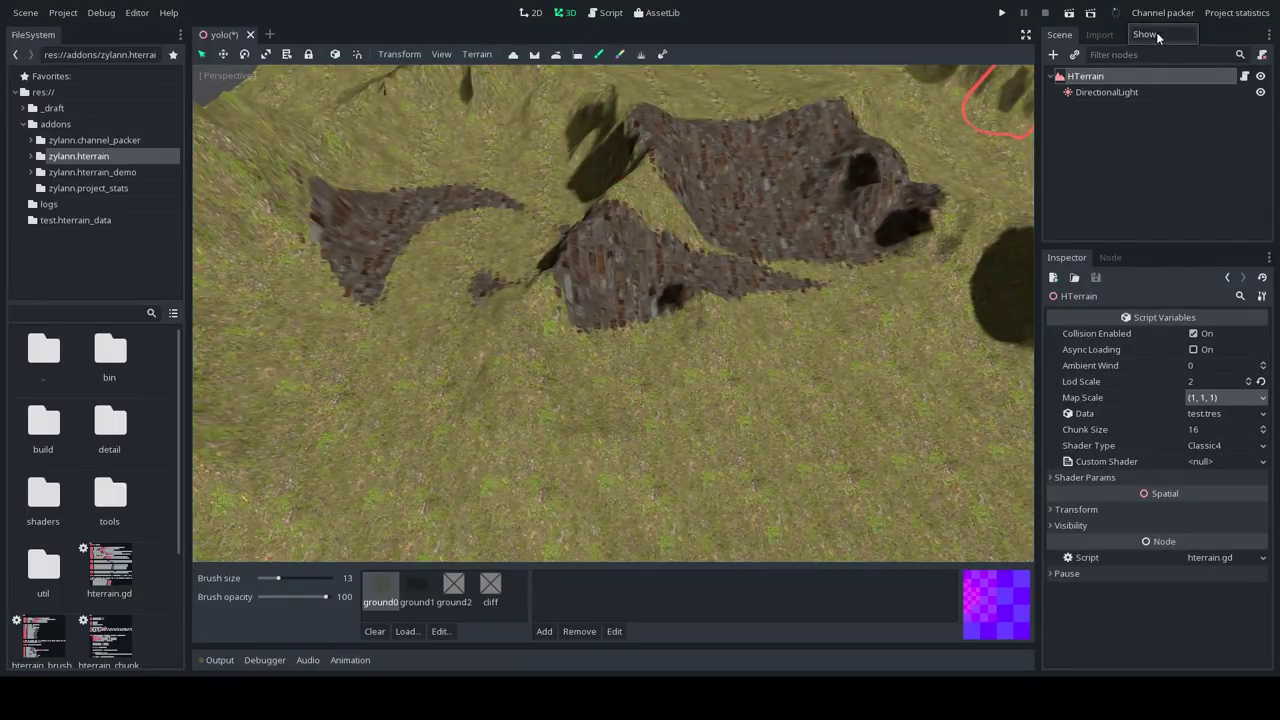
# Inspect the RGB + Alpha preset's channel routing in the Channel packer tool, and close the tool without saving
pyautogui.click(1150, 35)
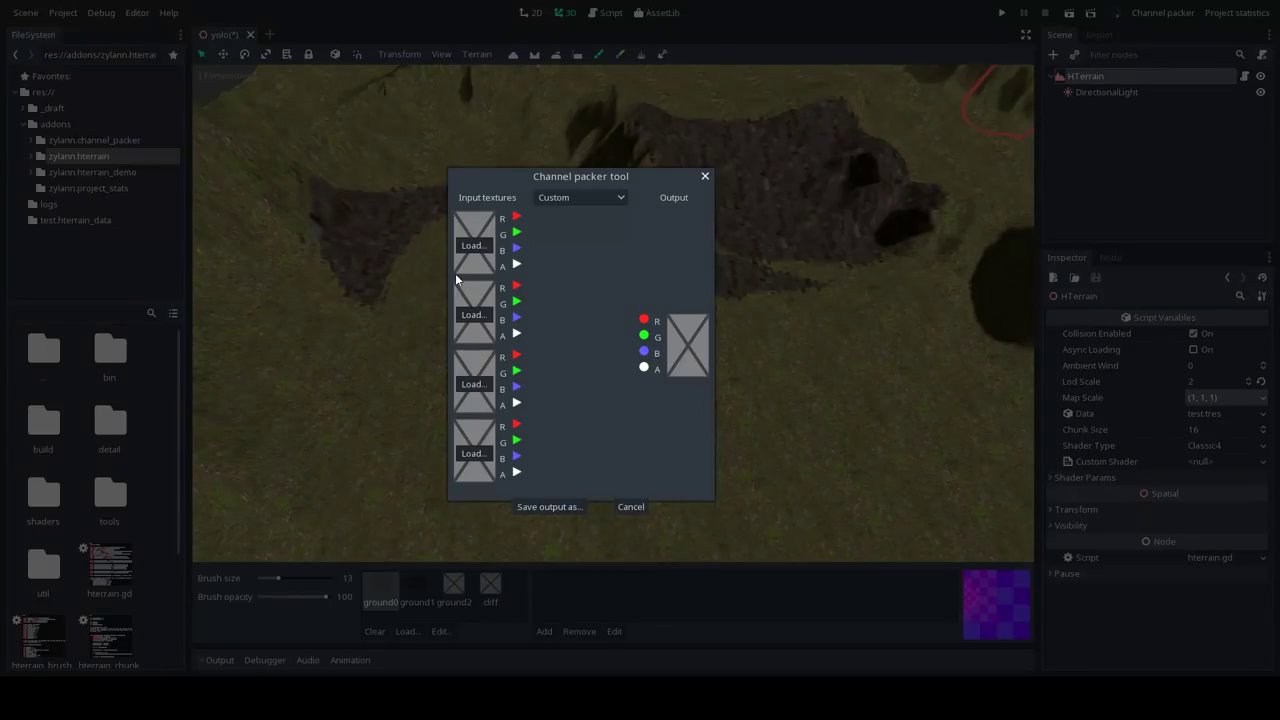
pyautogui.click(598, 198)
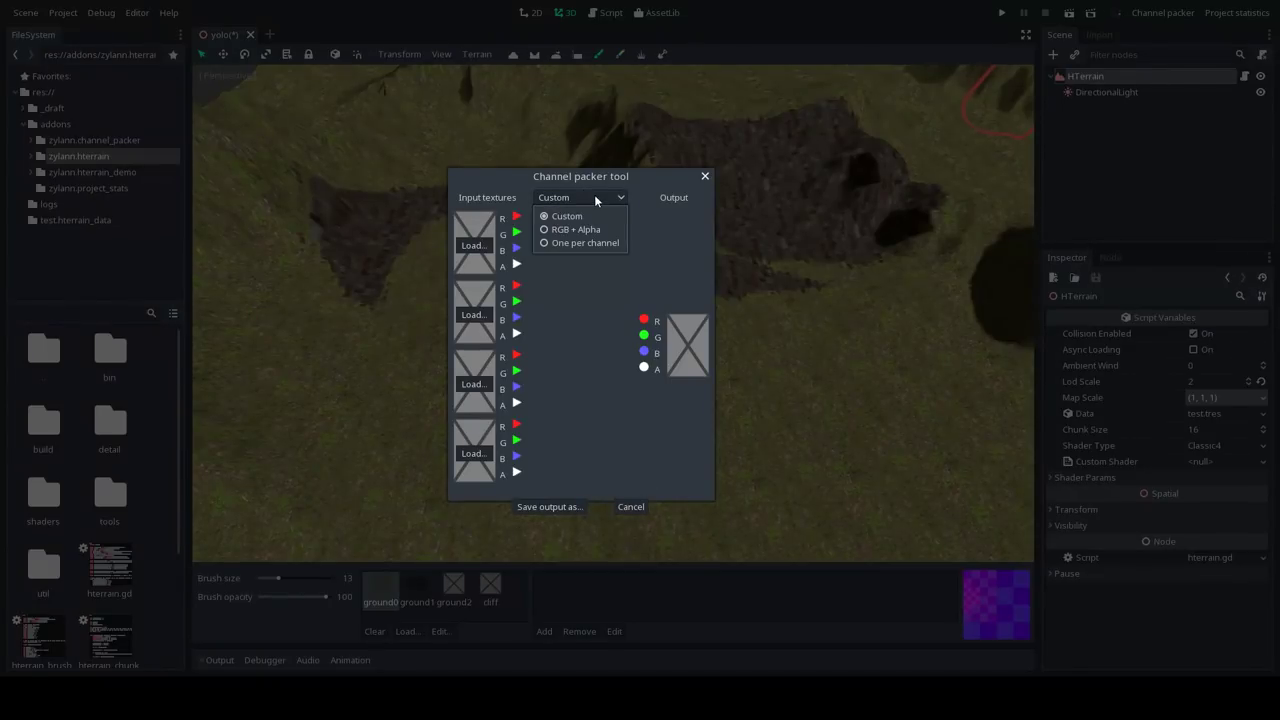
pyautogui.click(556, 231)
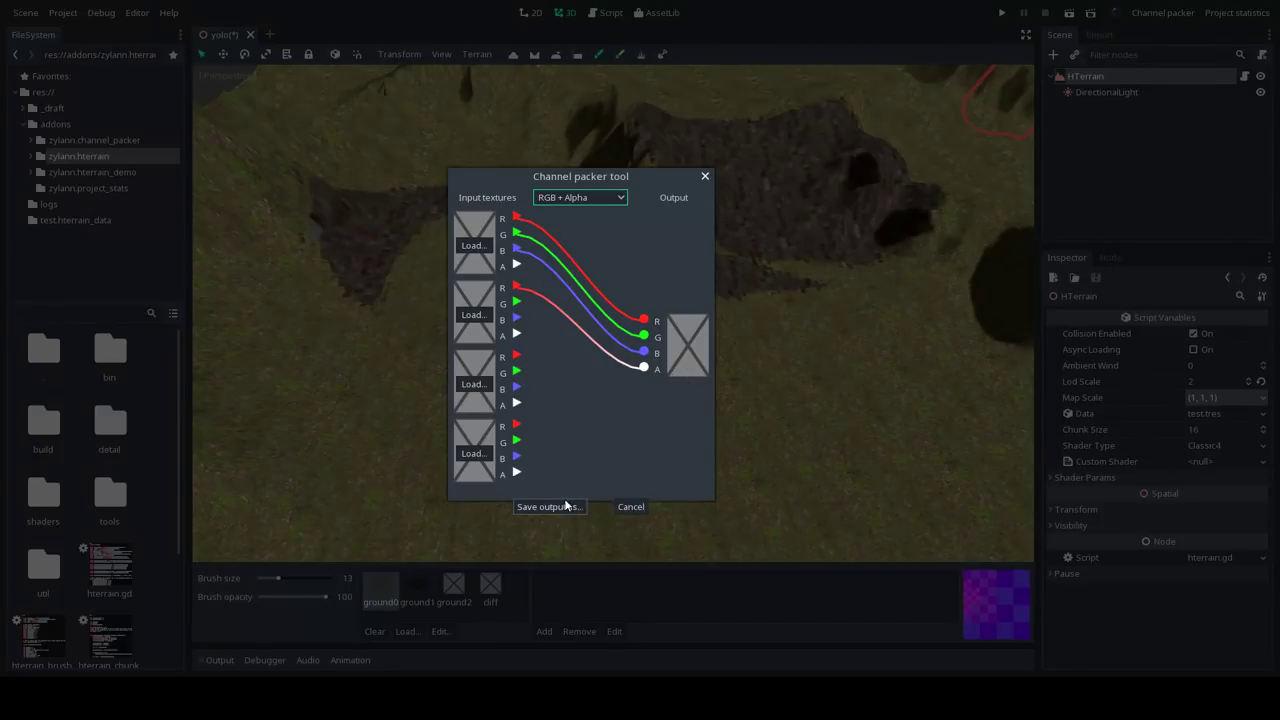
pyautogui.click(705, 176)
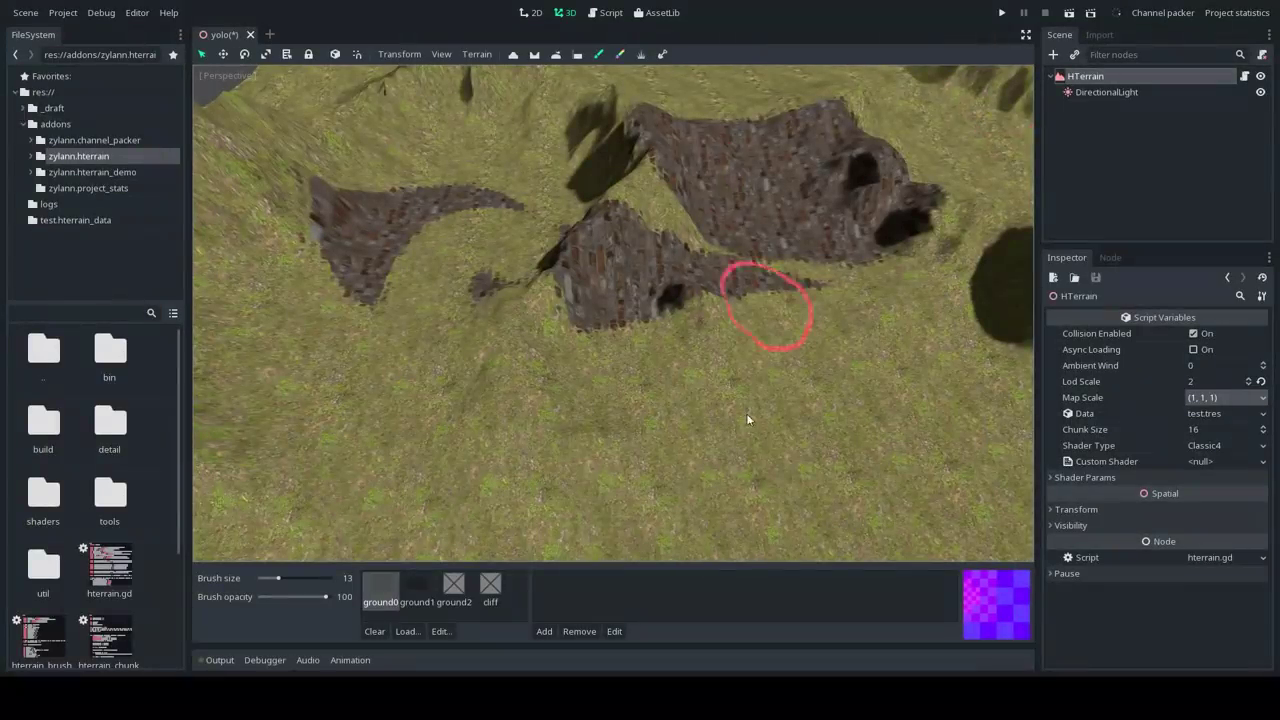
# Select the ground1 texture and examine the painted brick surface from close to the ground
pyautogui.click(421, 586)
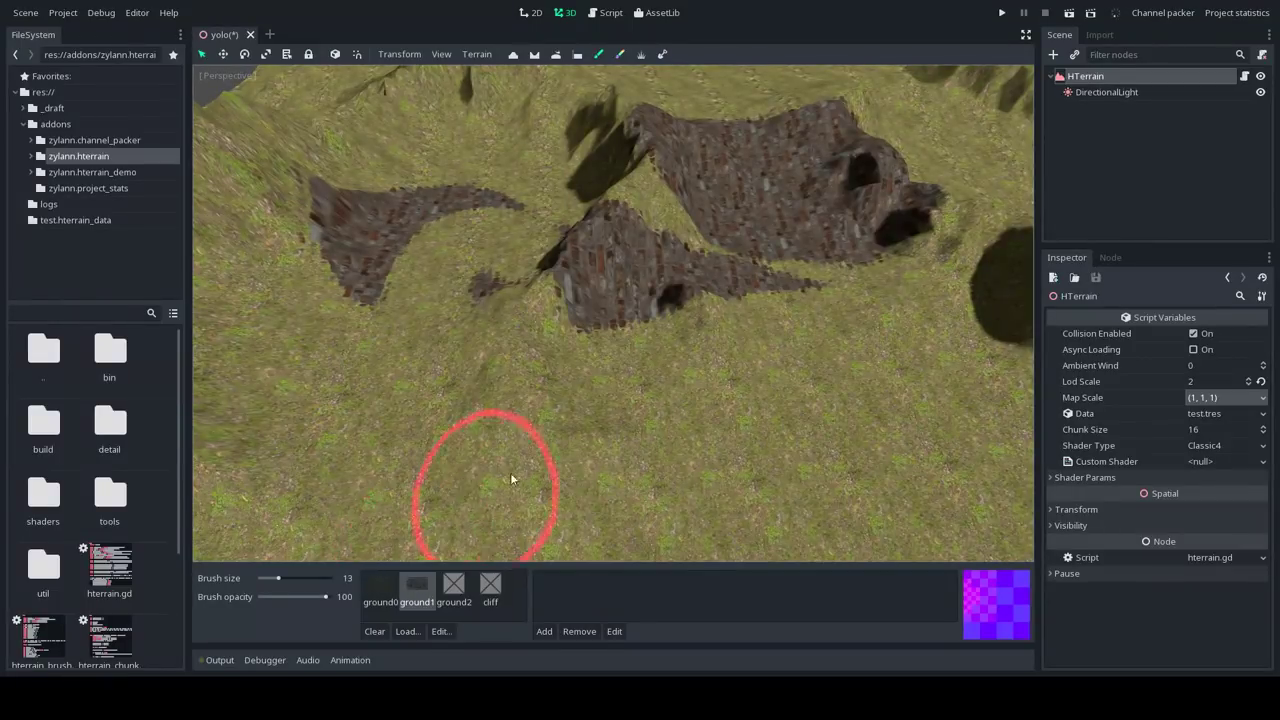
pyautogui.moveTo(738, 224); pyautogui.dragTo(686, 306, button='middle')
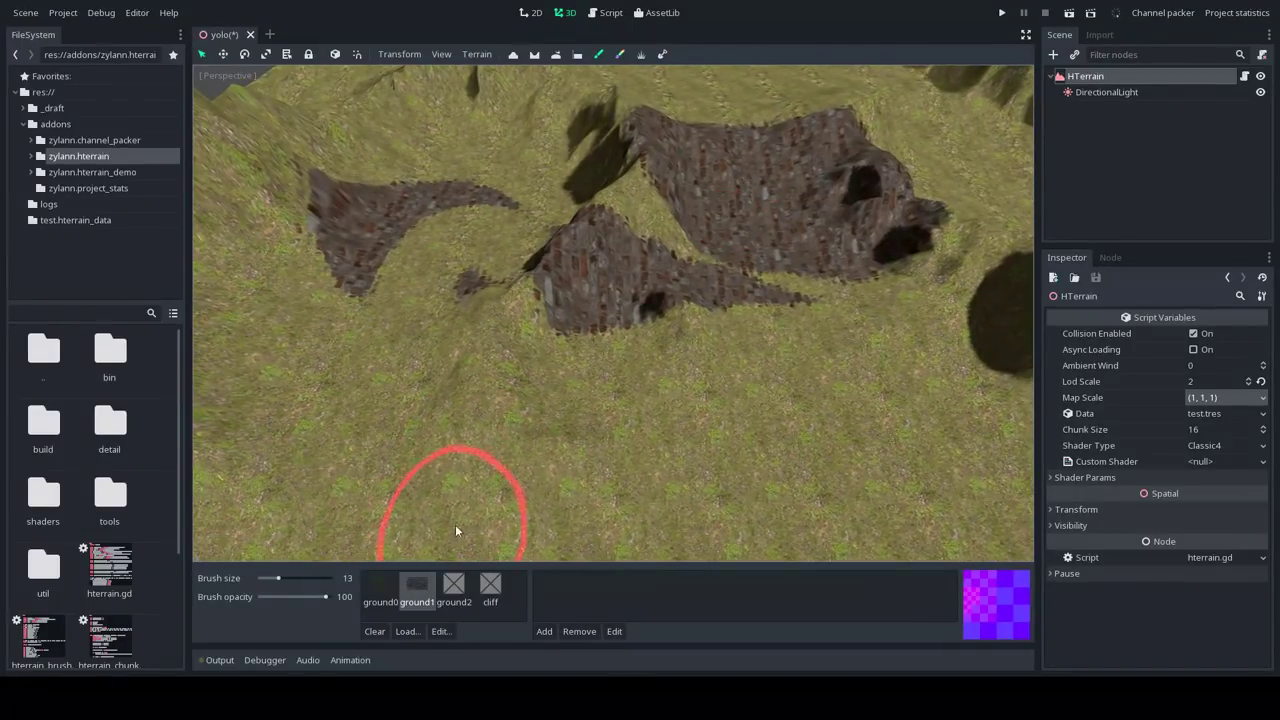
pyautogui.moveTo(502, 462); pyautogui.dragTo(587, 399, button='middle')
pyautogui.moveTo(587, 400)
pyautogui.mouseDown(button='right')
pyautogui.moveTo(637, 350)
pyautogui.moveTo(640, 420)
pyautogui.moveTo(640, 360)
pyautogui.moveTo(740, 350)
pyautogui.moveTo(540, 310)
pyautogui.mouseUp(button='right')
pyautogui.press('w')
pyautogui.scroll(-3, 640, 360)
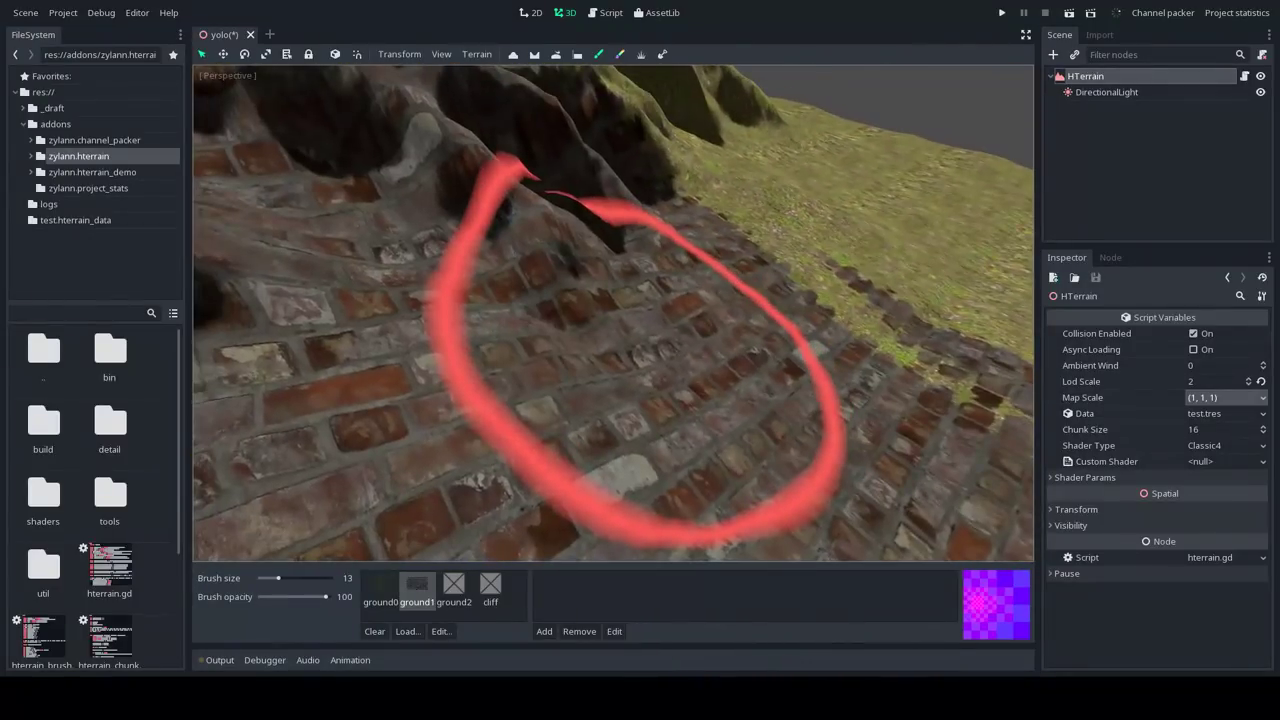
# Load bricks_albedo_roughness.png as the normal map of the ground1 texture and confirm the texture edit
pyautogui.doubleClick(414, 583)
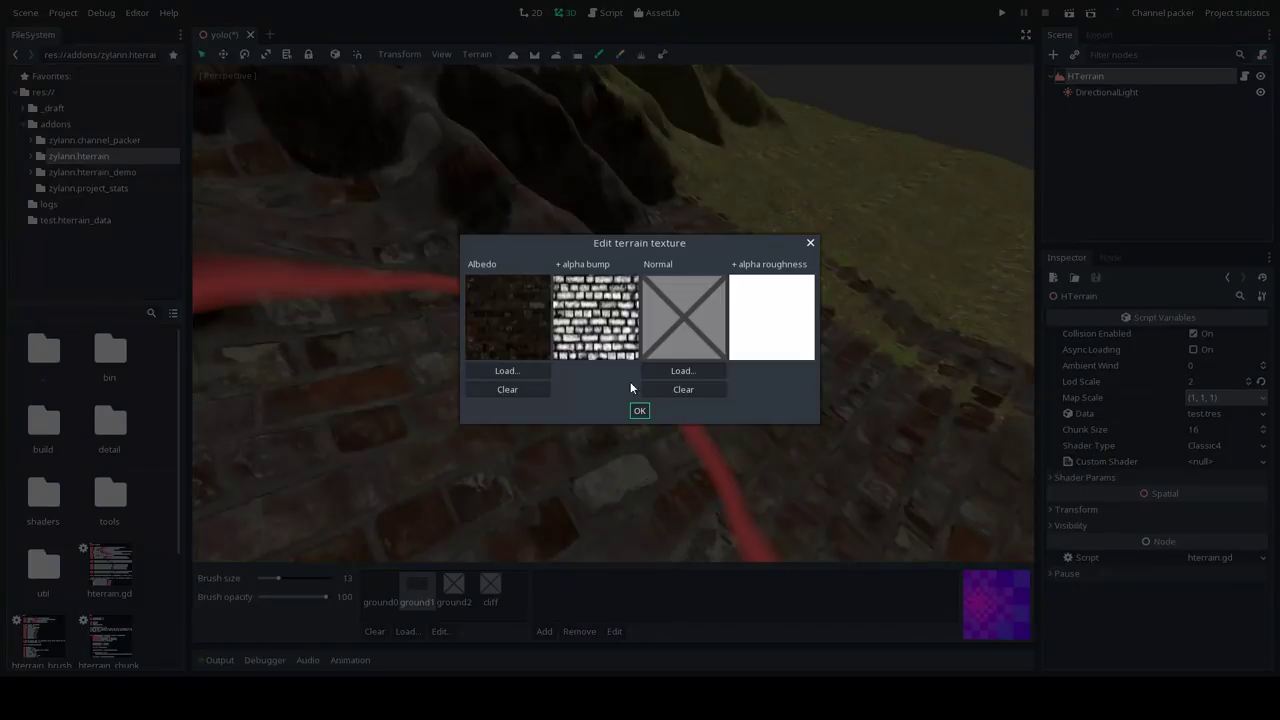
pyautogui.click(693, 370)
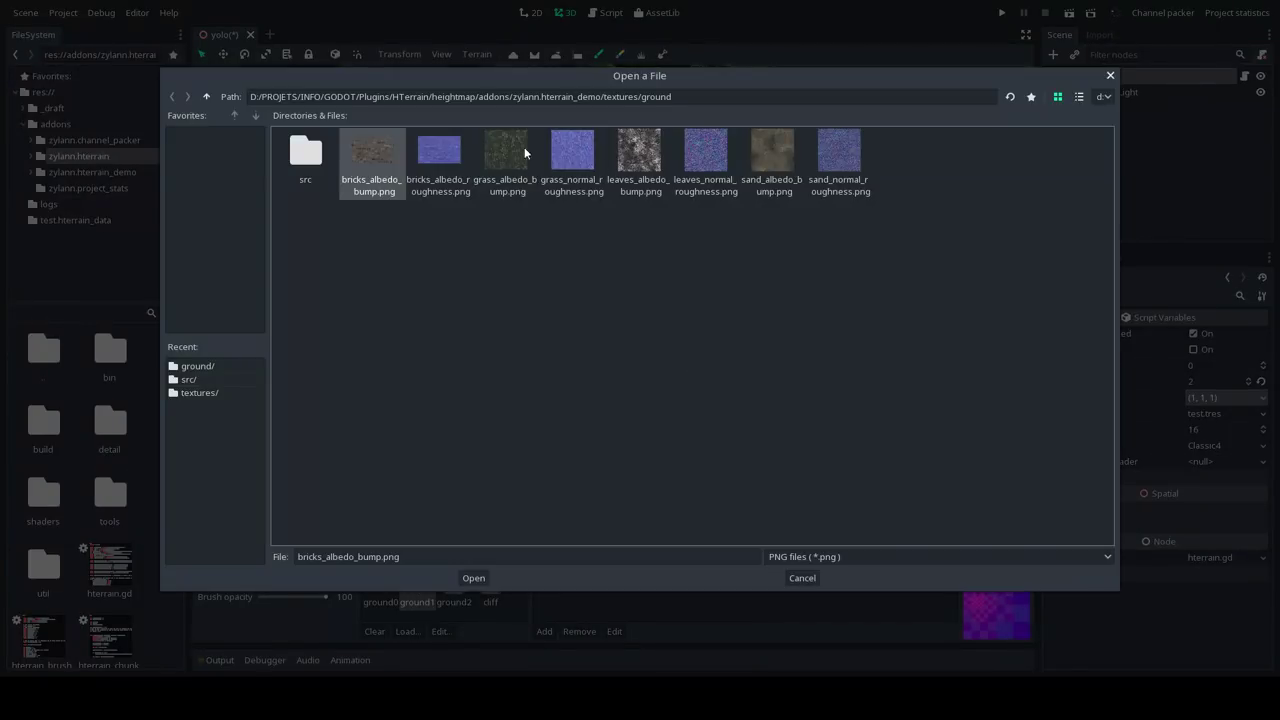
pyautogui.click(440, 152)
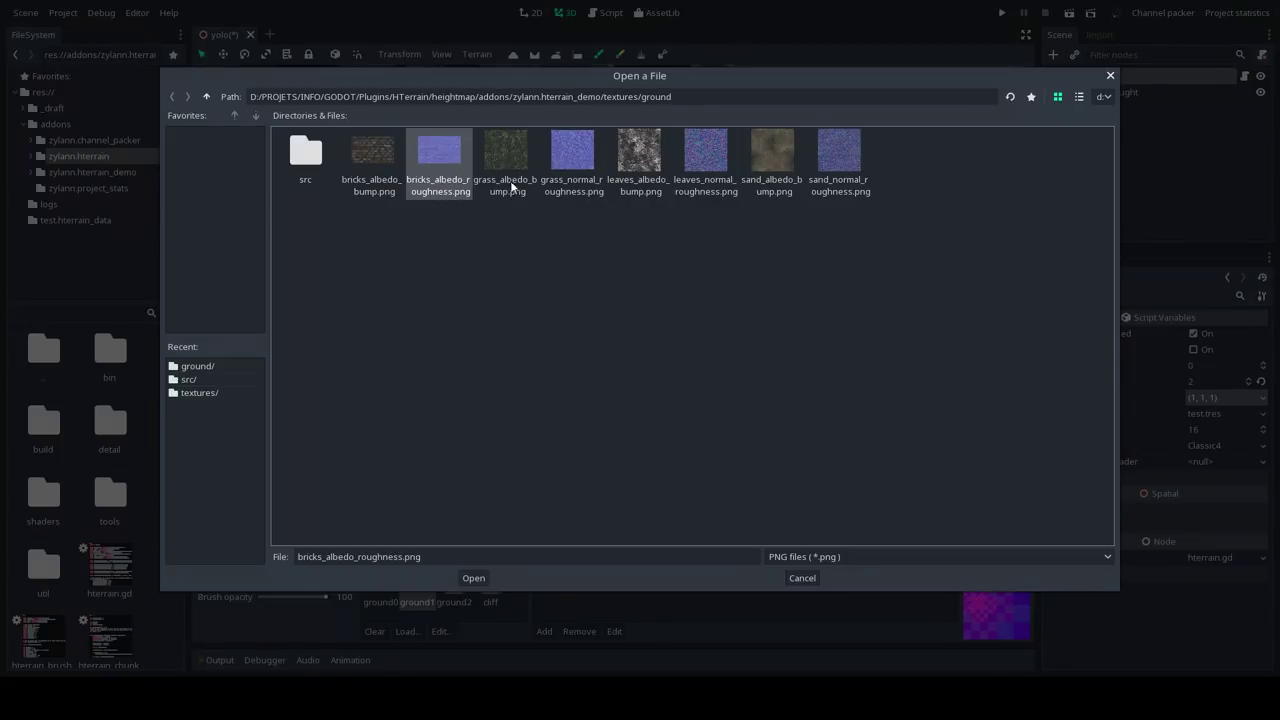
pyautogui.doubleClick(437, 158)
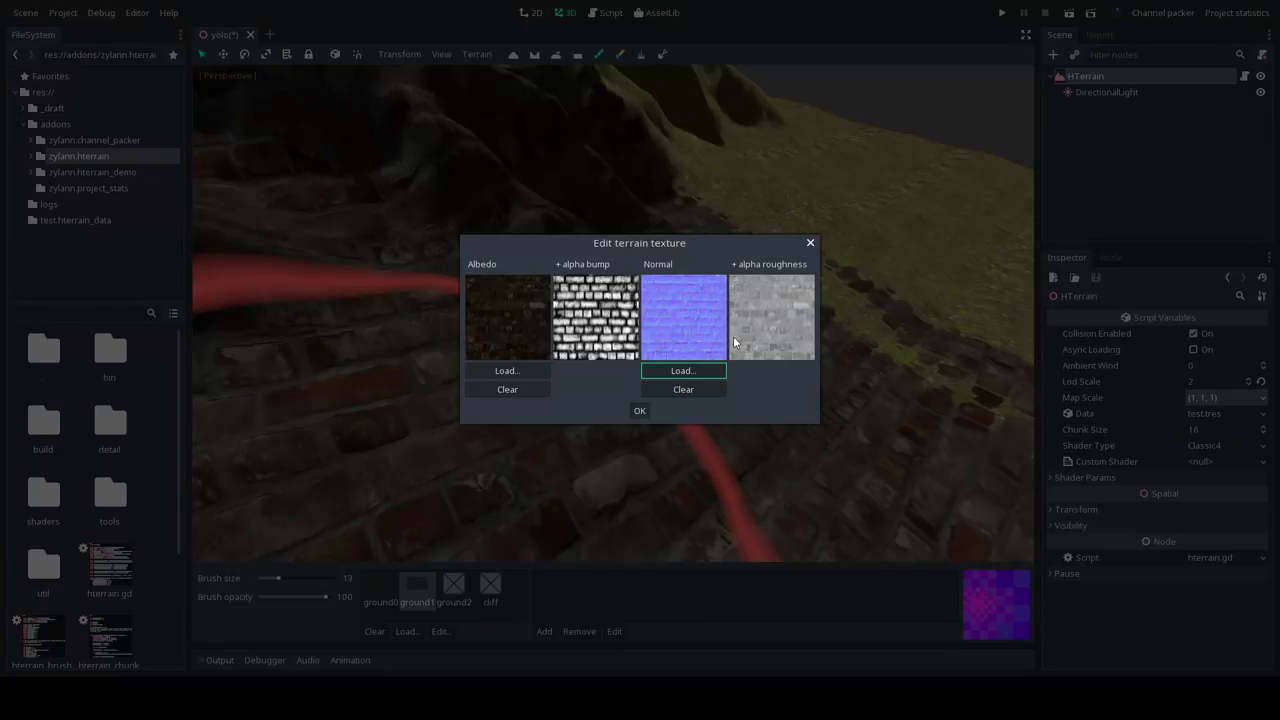
pyautogui.click(639, 410)
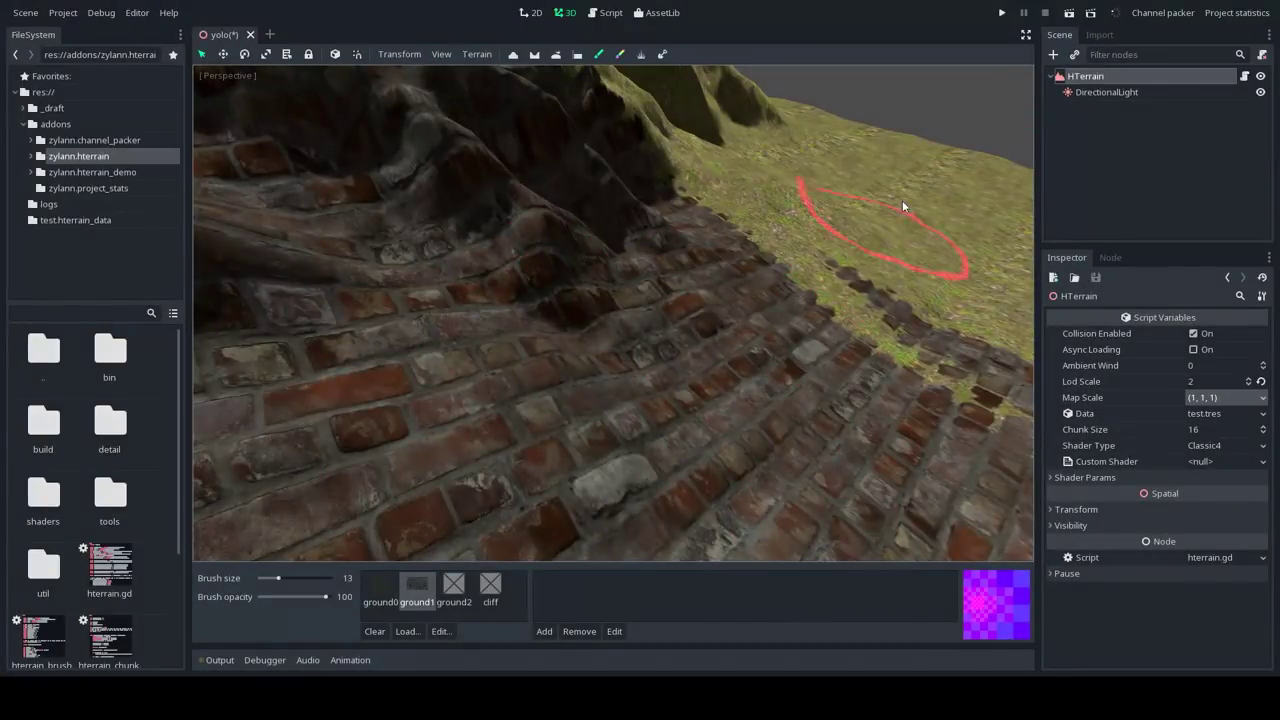
# Select the DirectionalLight, try to rotate it slightly, and examine the lighting on the normal-mapped bricks from several angles
pyautogui.moveTo(733, 337)
pyautogui.mouseDown(button='right')
pyautogui.moveTo(720, 368)
pyautogui.moveTo(690, 310)
pyautogui.moveTo(640, 300)
pyautogui.moveTo(600, 345)
pyautogui.moveTo(640, 365)
pyautogui.moveTo(600, 380)
pyautogui.moveTo(590, 420)
pyautogui.moveTo(630, 425)
pyautogui.moveTo(650, 360)
pyautogui.moveTo(740, 350)
pyautogui.moveTo(640, 337)
pyautogui.moveTo(650, 333)
pyautogui.mouseUp(button='right')
pyautogui.click(1105, 91)
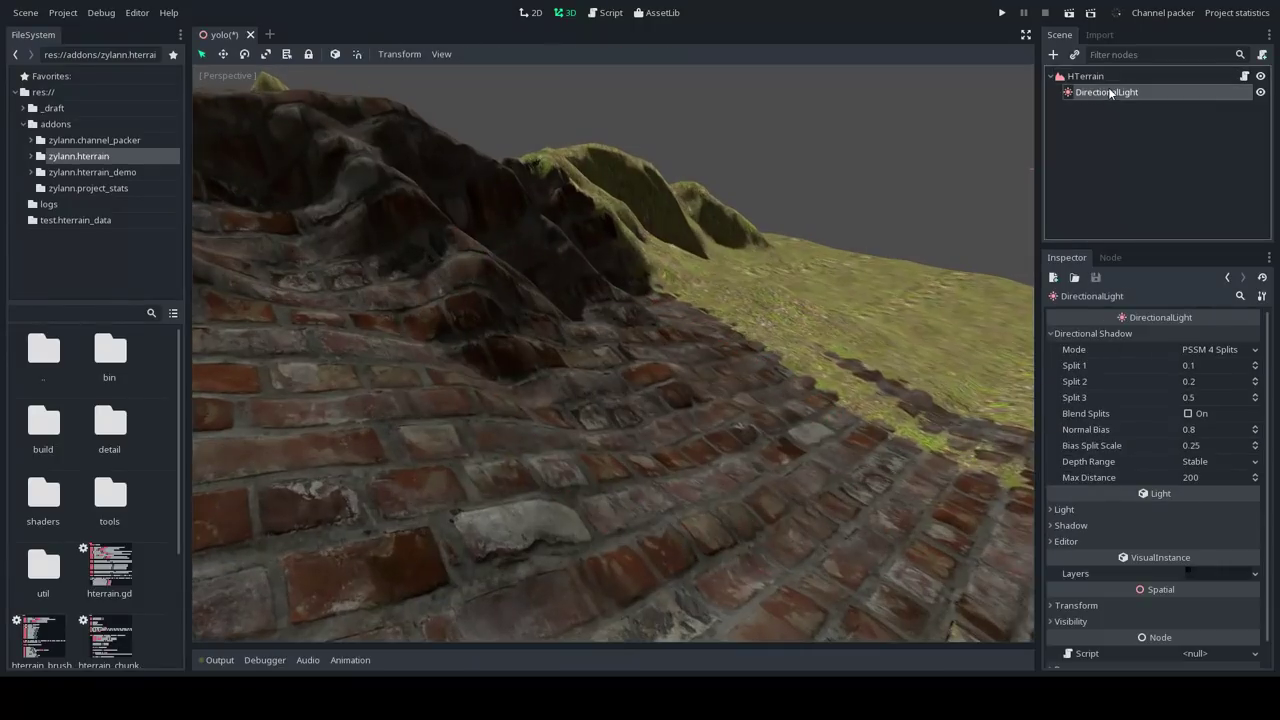
pyautogui.scroll(-3, 828, 268)
pyautogui.moveTo(828, 275); pyautogui.dragTo(638, 329, button='right')
pyautogui.moveTo(652, 280)
pyautogui.mouseDown()
pyautogui.moveTo(571, 257)
pyautogui.moveTo(632, 280)
pyautogui.moveTo(706, 273)
pyautogui.moveTo(633, 272)
pyautogui.mouseUp()
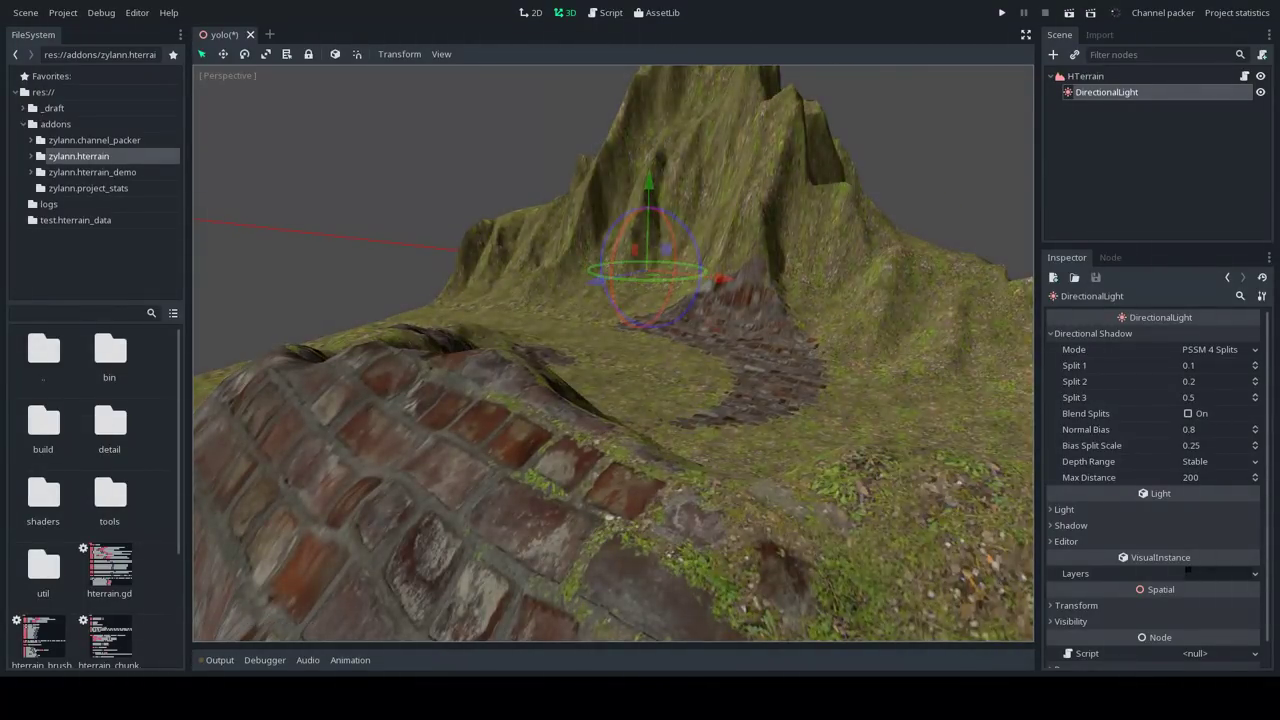
pyautogui.moveTo(633, 272); pyautogui.dragTo(420, 265, button='right')
pyautogui.moveTo(600, 300); pyautogui.dragTo(640, 343, button='right')
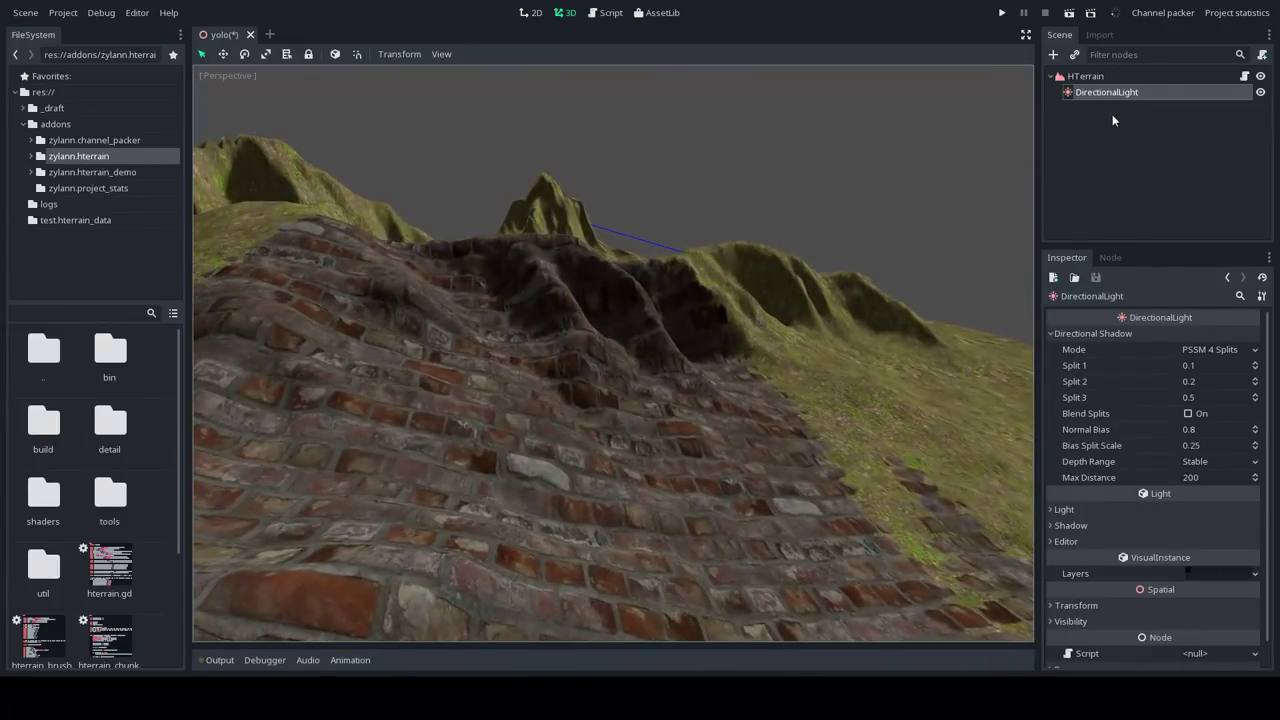
# Select the HTerrain node, inspect the cliff texture's albedo and normal slots, and close its editor without changes
pyautogui.click(1089, 80)
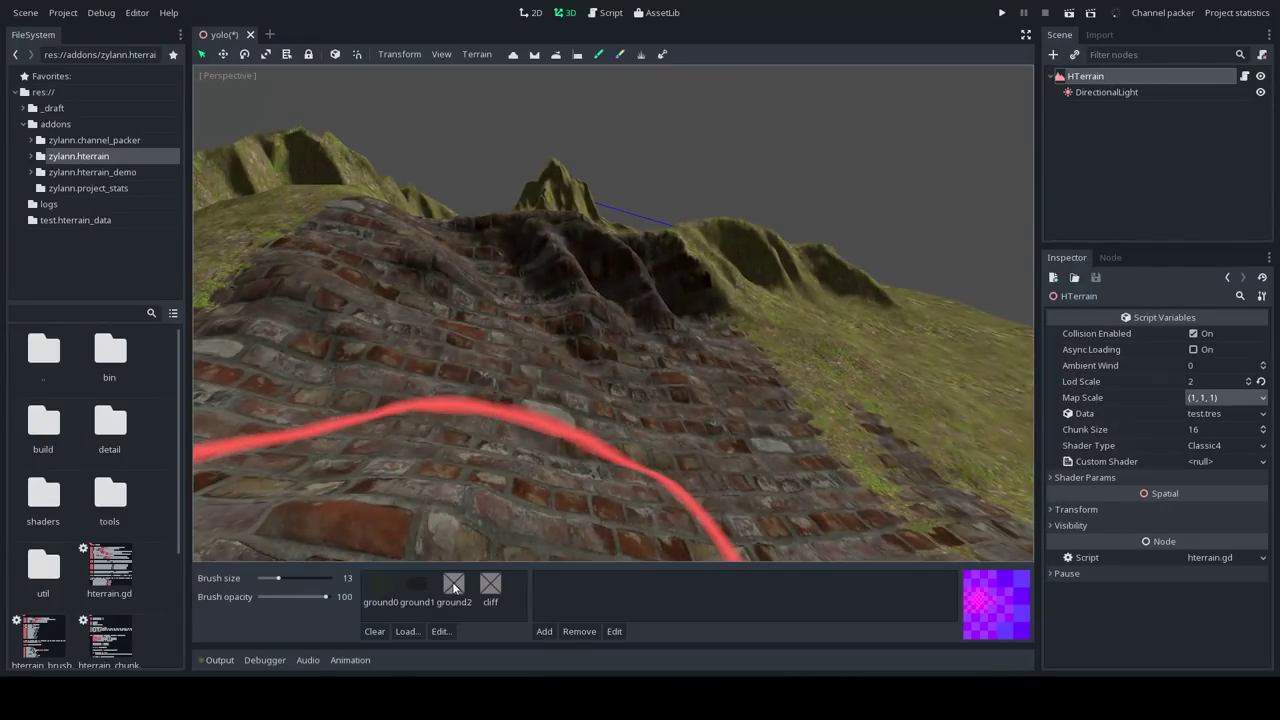
pyautogui.click(494, 589)
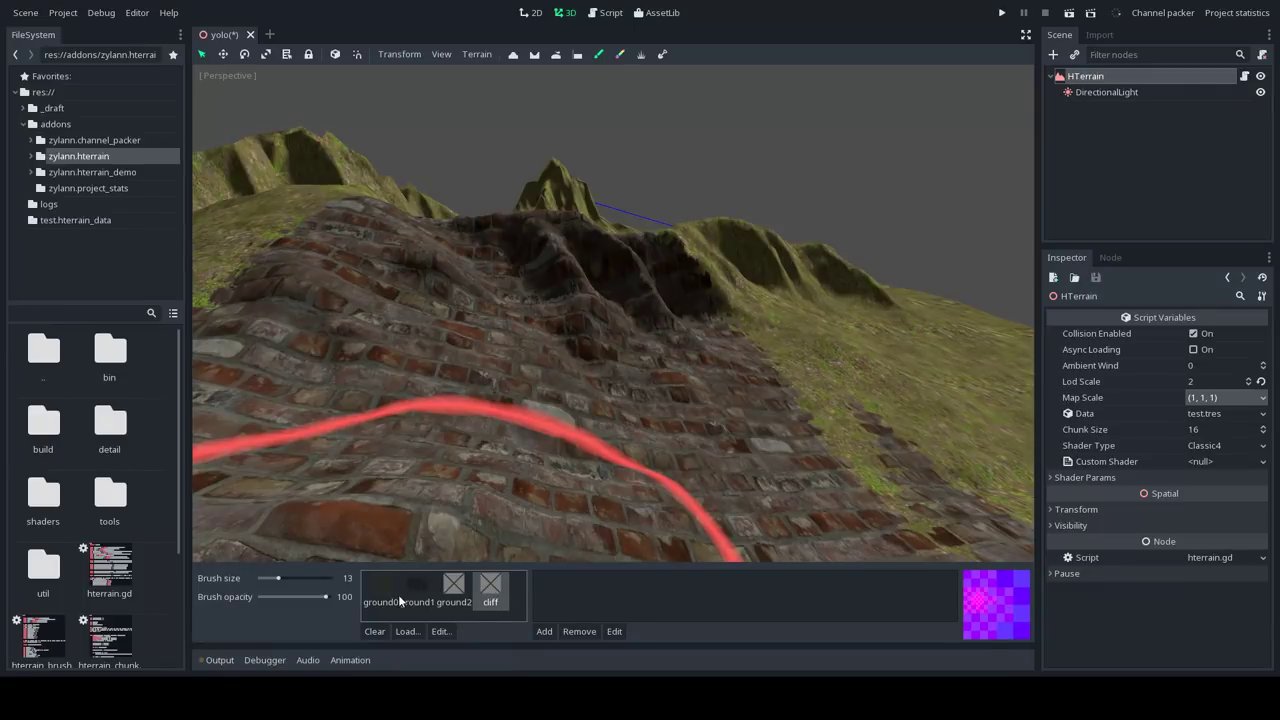
pyautogui.doubleClick(494, 582)
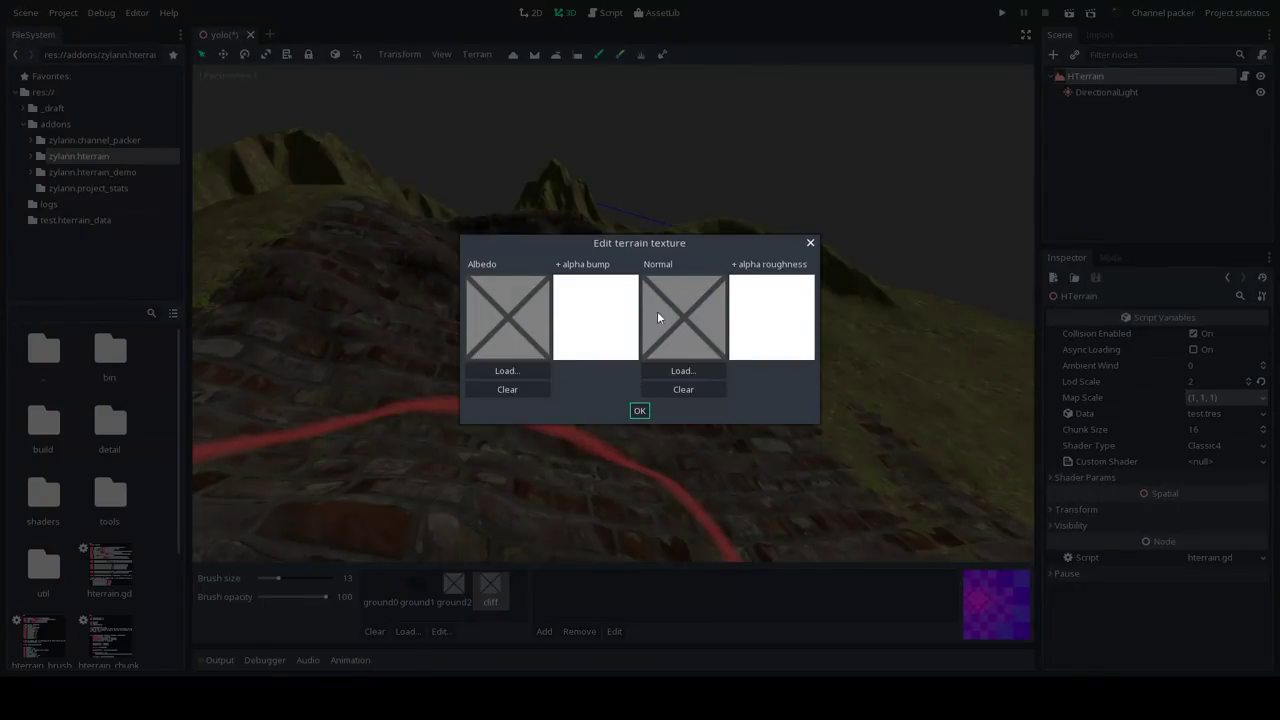
pyautogui.moveTo(718, 238); pyautogui.dragTo(719, 209)
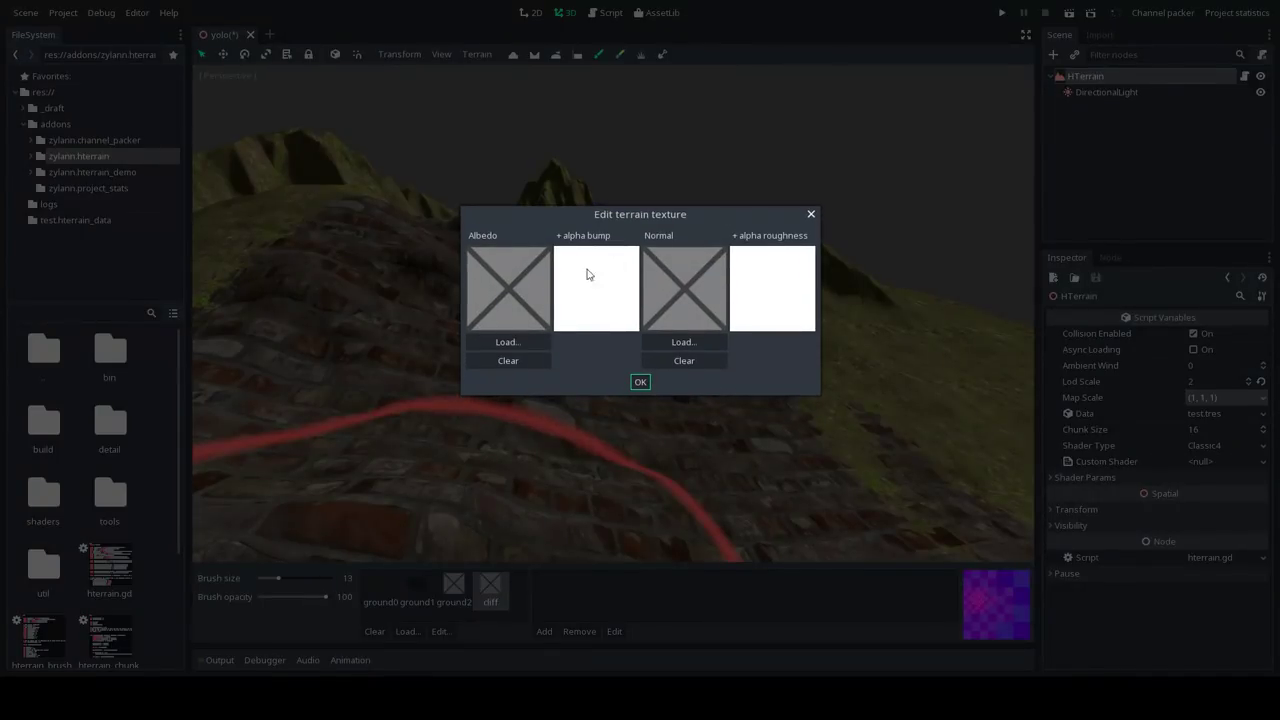
pyautogui.click(811, 214)
# Load bricks_albedo_bump.png as the cliff texture's albedo and paint it over the steep mountainside
pyautogui.moveTo(778, 281)
pyautogui.mouseDown(button='right')
pyautogui.moveTo(675, 240)
pyautogui.moveTo(575, 232)
pyautogui.moveTo(545, 207)
pyautogui.moveTo(632, 204)
pyautogui.moveTo(625, 255)
pyautogui.mouseUp(button='right')
pyautogui.press('w')
pyautogui.moveTo(640, 337); pyautogui.dragTo(640, 297, button='right')
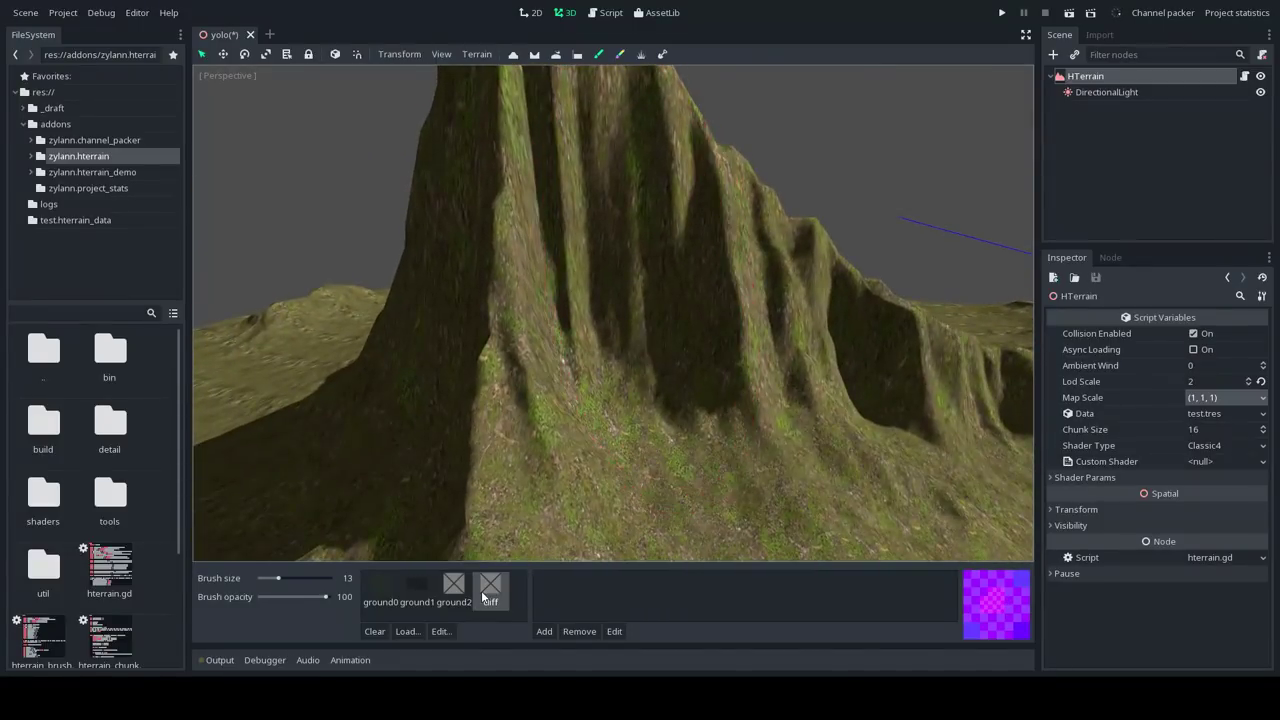
pyautogui.doubleClick(489, 590)
pyautogui.click(520, 375)
pyautogui.click(382, 150)
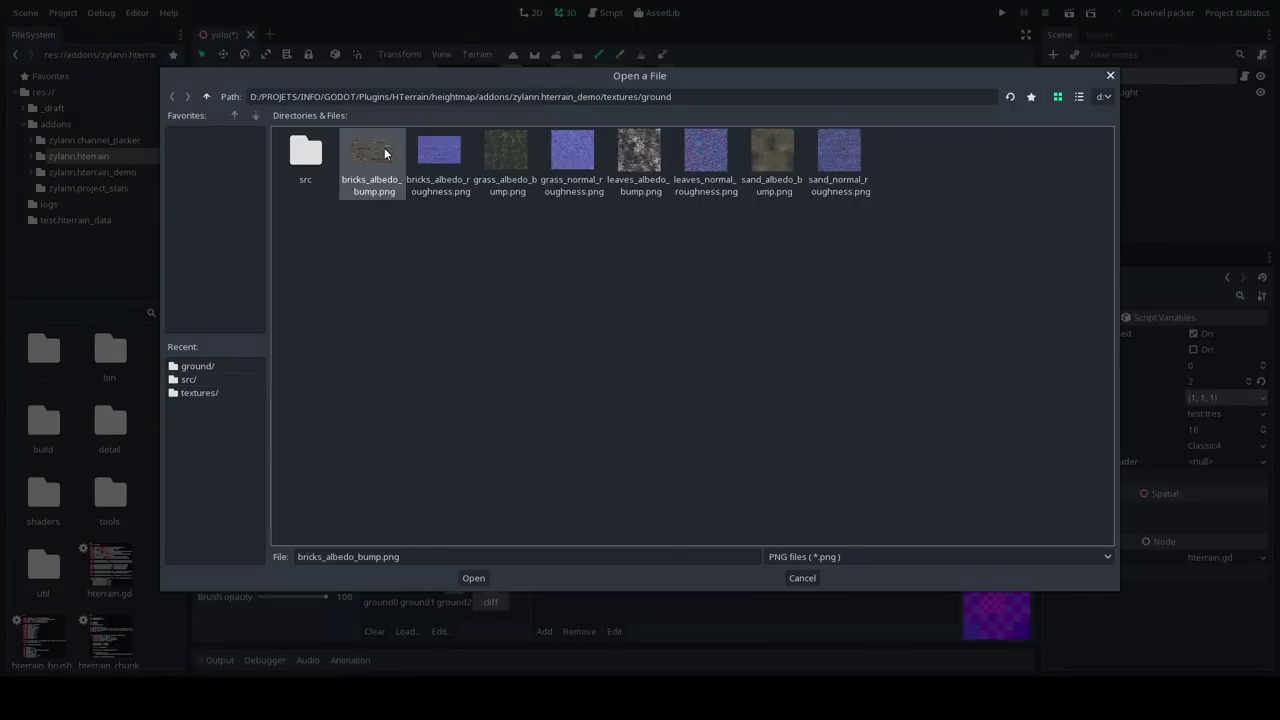
pyautogui.doubleClick(375, 152)
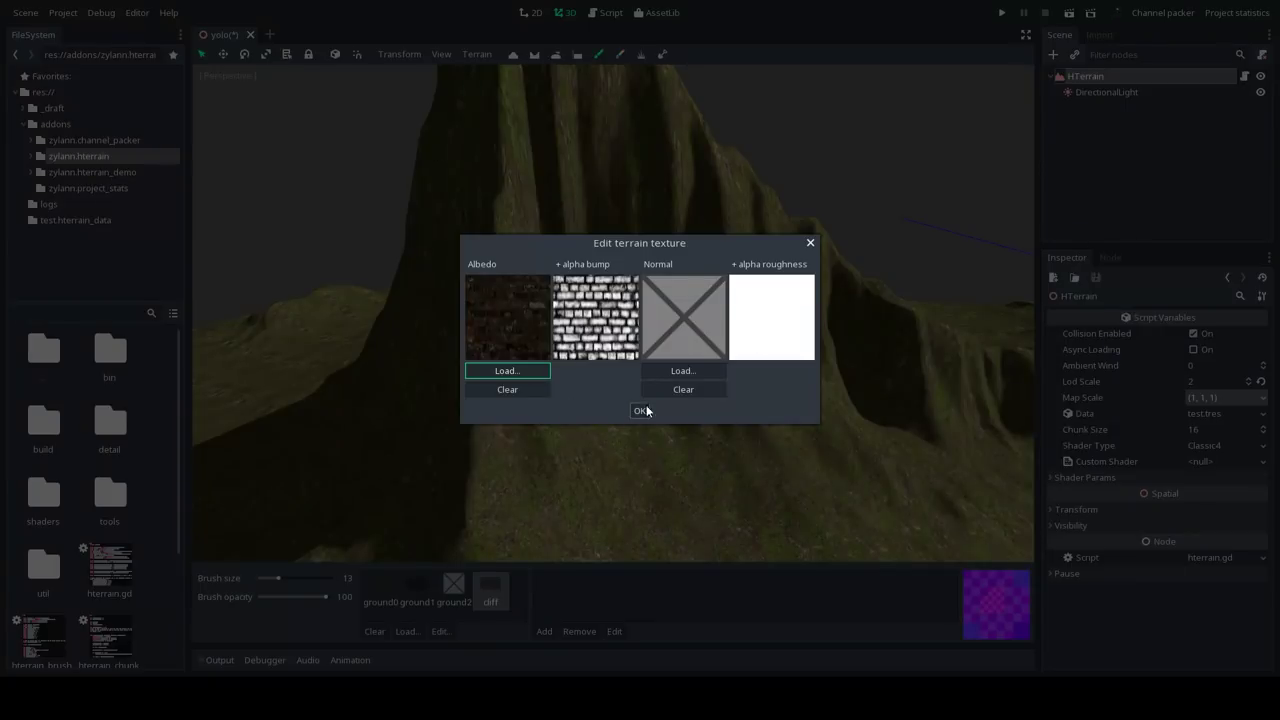
pyautogui.click(642, 409)
pyautogui.moveTo(610, 340)
pyautogui.mouseDown()
pyautogui.moveTo(594, 378)
pyautogui.moveTo(834, 366)
pyautogui.moveTo(629, 300)
pyautogui.moveTo(500, 400)
pyautogui.mouseUp()
pyautogui.moveTo(640, 338)
pyautogui.mouseDown(button='right')
pyautogui.moveTo(580, 335)
pyautogui.moveTo(690, 345)
pyautogui.moveTo(690, 322)
pyautogui.moveTo(520, 325)
pyautogui.moveTo(560, 355)
pyautogui.moveTo(640, 350)
pyautogui.moveTo(645, 290)
pyautogui.mouseUp(button='right')
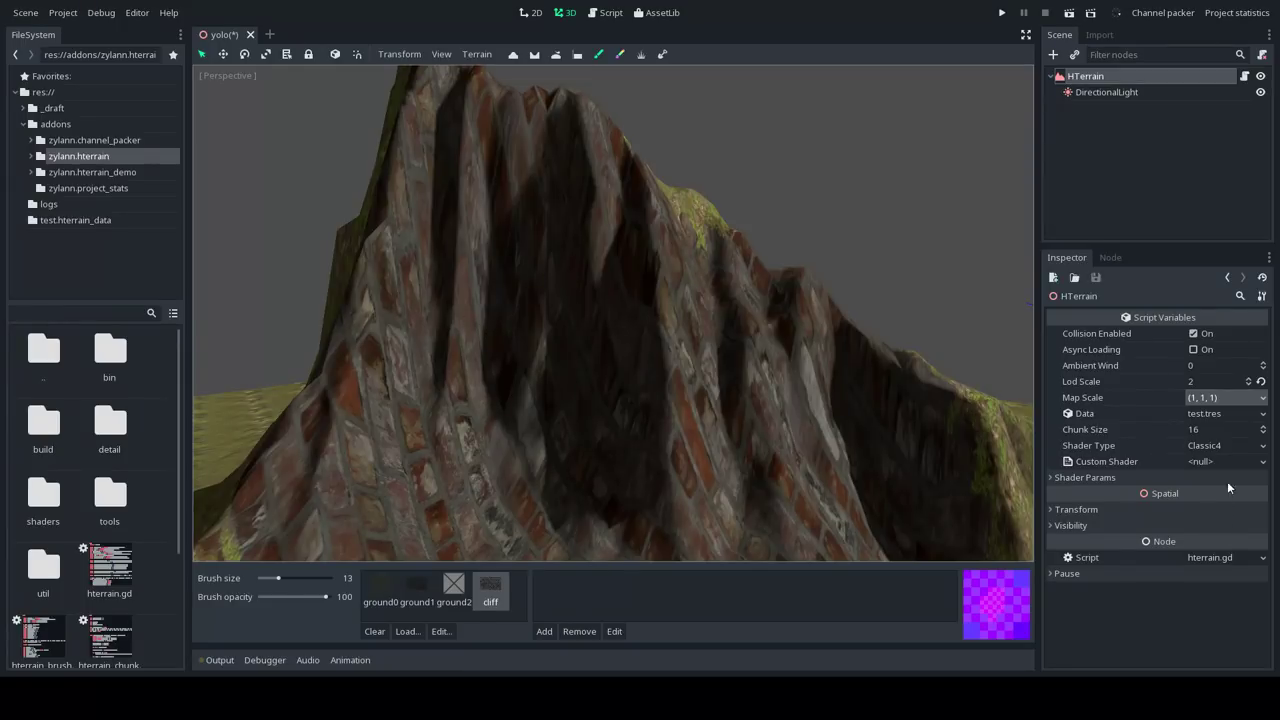
# Enable U Triplanar in the HTerrain shader parameters and inspect the brick mapping on the steep cliff faces
pyautogui.click(1089, 477)
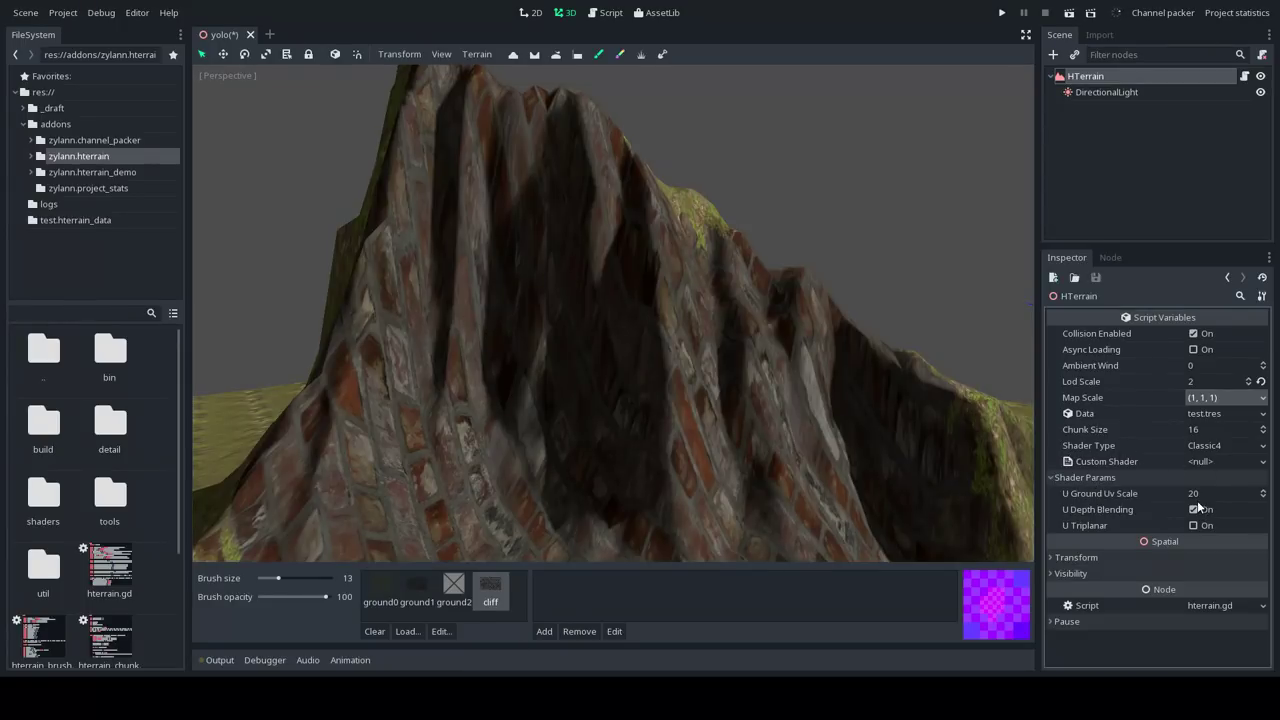
pyautogui.click(1193, 525)
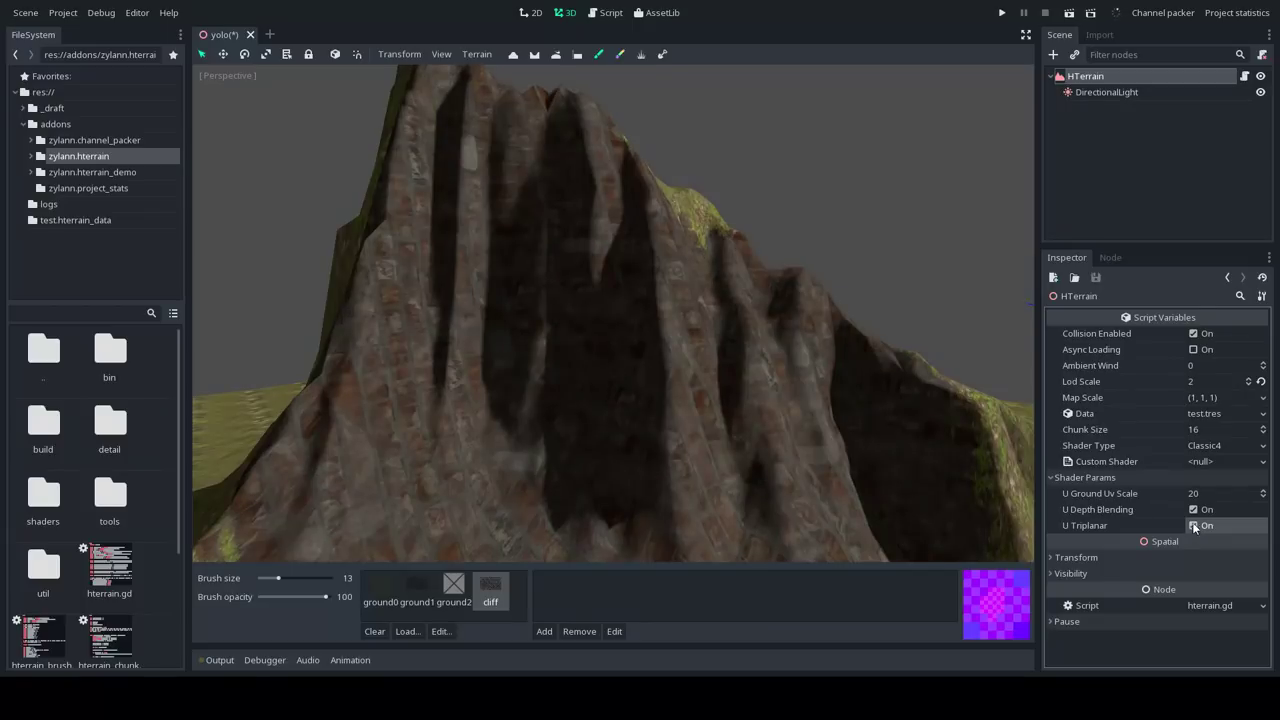
pyautogui.press('w')
pyautogui.moveTo(682, 365); pyautogui.dragTo(736, 372, button='right')
pyautogui.moveTo(613, 313)
pyautogui.mouseDown(button='right')
pyautogui.moveTo(596, 332)
pyautogui.moveTo(486, 330)
pyautogui.moveTo(440, 354)
pyautogui.moveTo(520, 350)
pyautogui.moveTo(545, 335)
pyautogui.moveTo(470, 330)
pyautogui.moveTo(550, 410)
pyautogui.moveTo(680, 385)
pyautogui.moveTo(690, 335)
pyautogui.moveTo(550, 340)
pyautogui.moveTo(540, 420)
pyautogui.moveTo(525, 385)
pyautogui.moveTo(550, 305)
pyautogui.moveTo(610, 255)
pyautogui.moveTo(660, 290)
pyautogui.moveTo(620, 300)
pyautogui.moveTo(590, 330)
pyautogui.mouseUp(button='right')
pyautogui.moveTo(420, 312); pyautogui.dragTo(400, 312, button='middle')
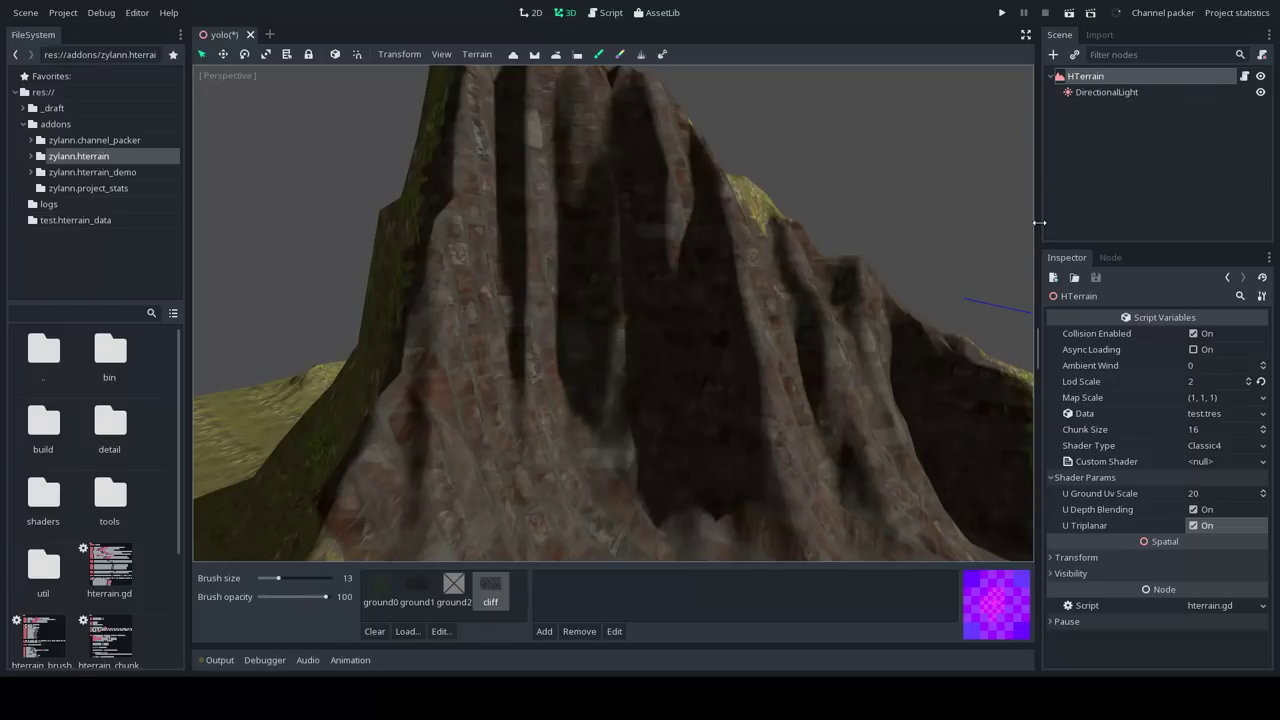
# Set the brush opacity to 13 and paint the ground1 bricks softly onto the grass beside the existing brick area
pyautogui.moveTo(613, 313)
pyautogui.mouseDown(button='right')
pyautogui.moveTo(780, 313)
pyautogui.moveTo(560, 305)
pyautogui.moveTo(613, 313)
pyautogui.moveTo(560, 330)
pyautogui.moveTo(613, 313)
pyautogui.moveTo(780, 305)
pyautogui.moveTo(740, 325)
pyautogui.moveTo(660, 325)
pyautogui.moveTo(560, 350)
pyautogui.moveTo(640, 365)
pyautogui.moveTo(604, 302)
pyautogui.mouseUp(button='right')
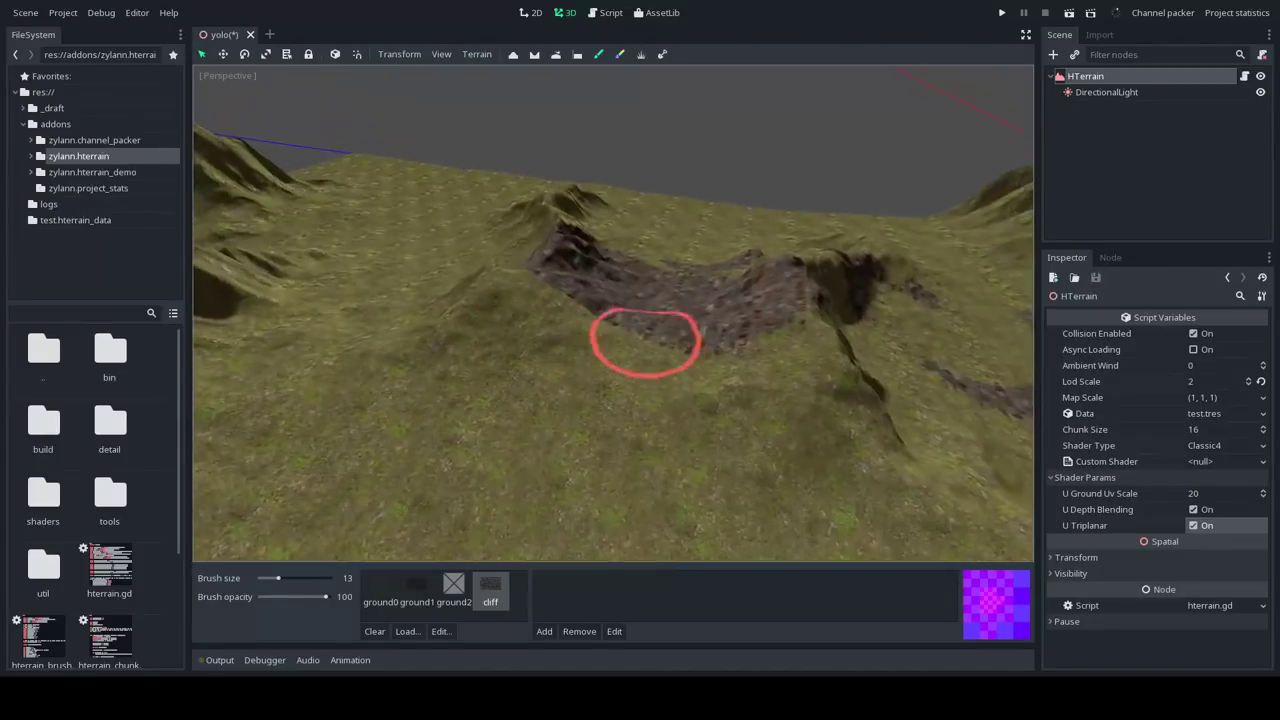
pyautogui.moveTo(644, 339); pyautogui.dragTo(641, 338, button='right')
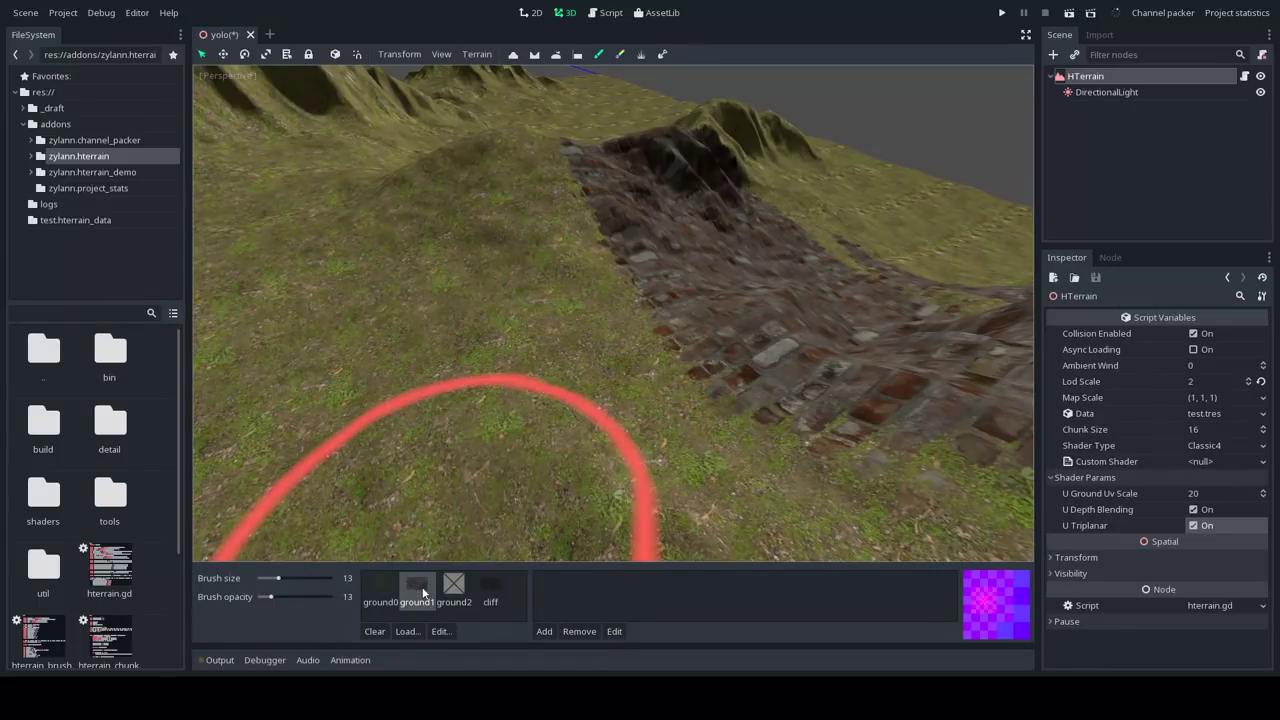
pyautogui.moveTo(603, 345); pyautogui.dragTo(579, 342)
pyautogui.moveTo(582, 342)
pyautogui.mouseDown(button='right')
pyautogui.moveTo(545, 340)
pyautogui.moveTo(608, 339)
pyautogui.mouseUp(button='right')
pyautogui.press('a')
pyautogui.scroll(-2, 555, 345)
pyautogui.moveTo(618, 341)
pyautogui.mouseDown()
pyautogui.moveTo(470, 309)
pyautogui.moveTo(562, 387)
pyautogui.moveTo(672, 408)
pyautogui.mouseUp()
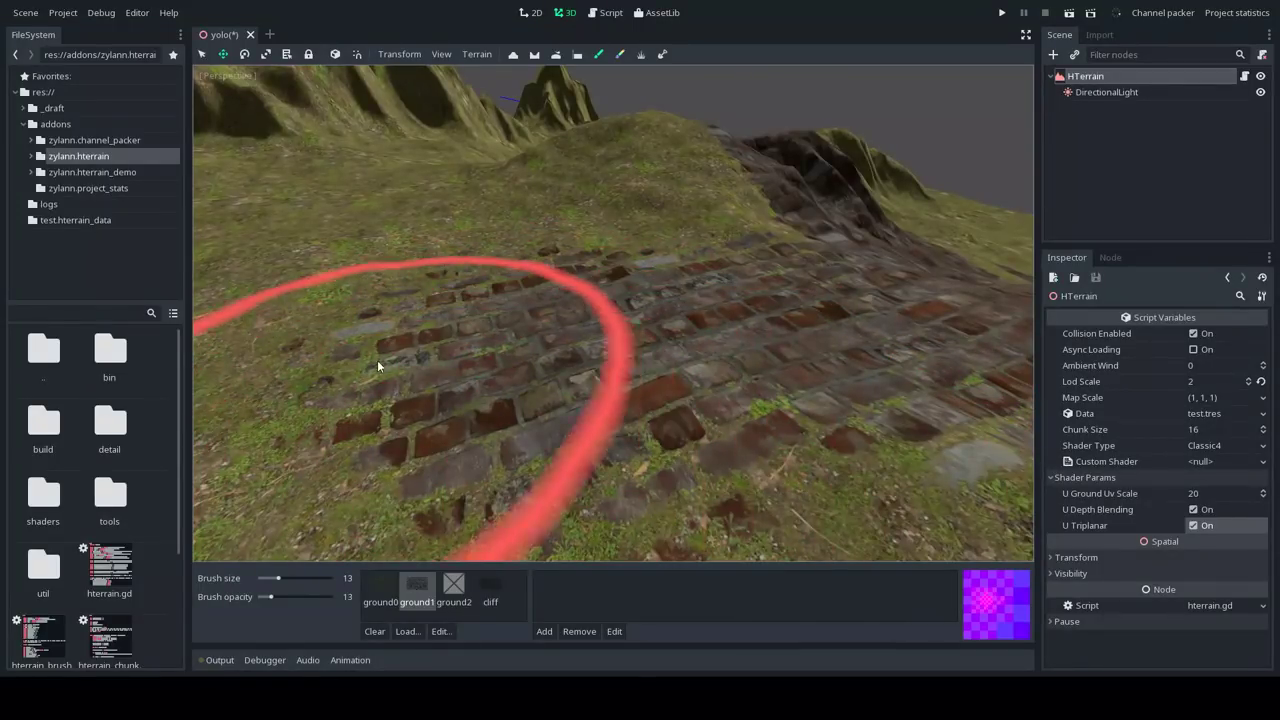
# Examine the blended brick and grass edges up close, and check the ground1 alpha bump preview without changing the texture
pyautogui.moveTo(632, 335)
pyautogui.mouseDown(button='right')
pyautogui.moveTo(606, 328)
pyautogui.moveTo(660, 395)
pyautogui.moveTo(676, 350)
pyautogui.moveTo(735, 328)
pyautogui.moveTo(620, 345)
pyautogui.moveTo(580, 400)
pyautogui.moveTo(570, 330)
pyautogui.moveTo(600, 345)
pyautogui.moveTo(640, 337)
pyautogui.mouseUp(button='right')
pyautogui.press('w')
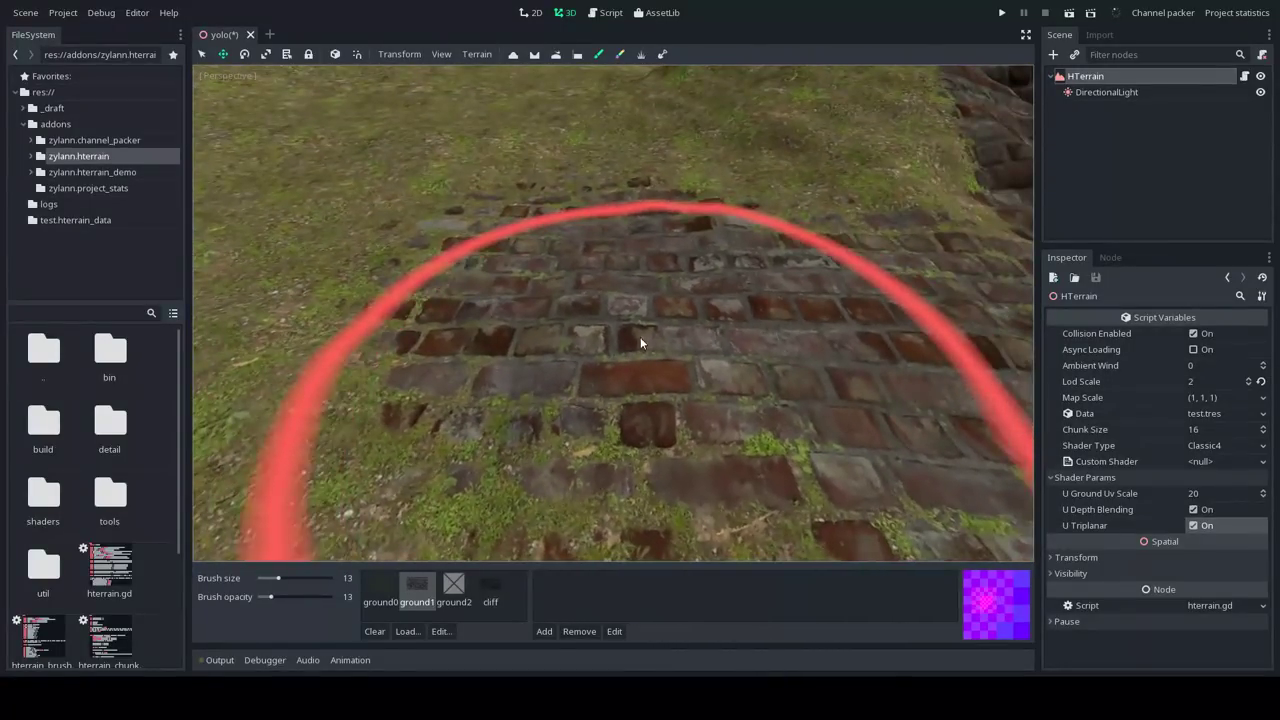
pyautogui.doubleClick(418, 586)
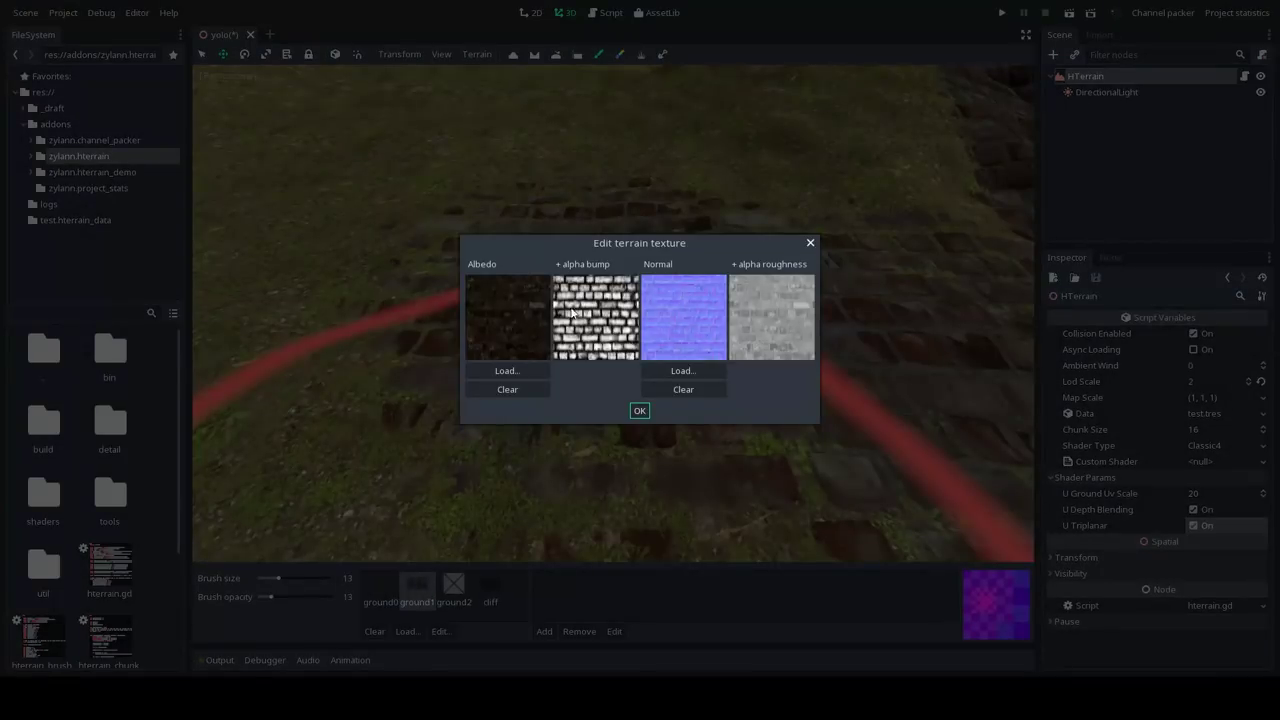
pyautogui.click(810, 242)
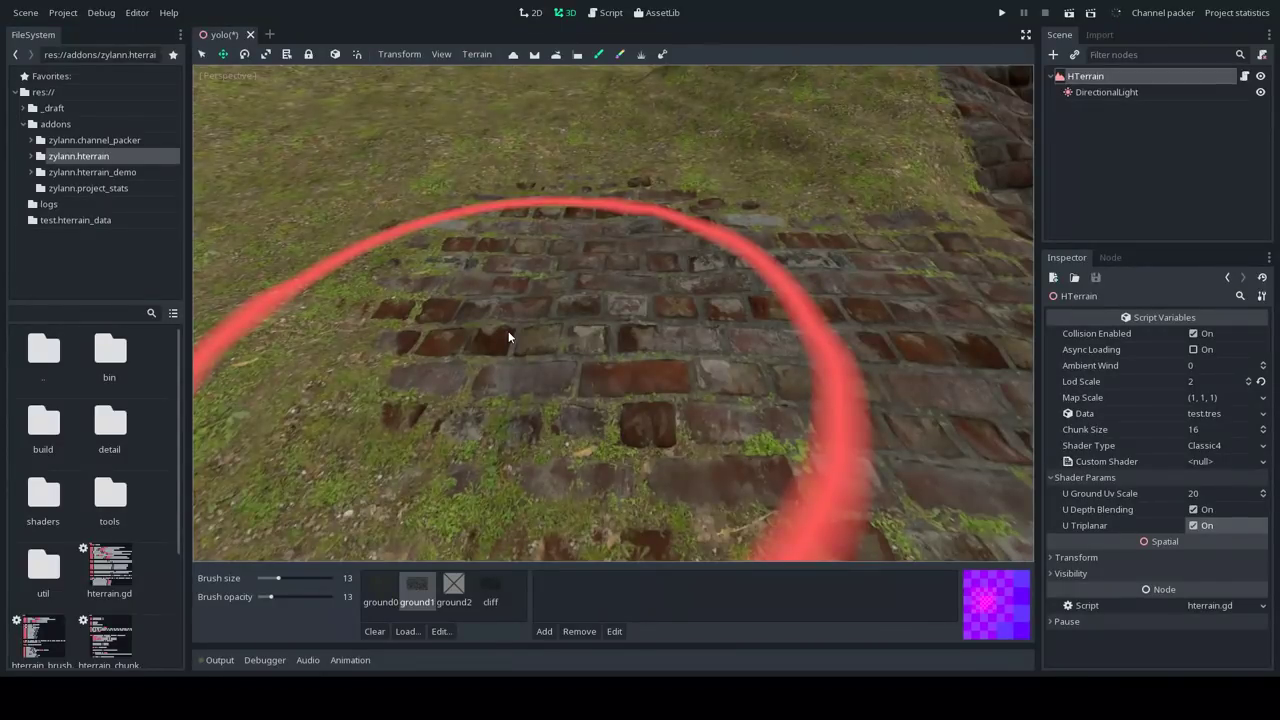
pyautogui.moveTo(620, 350)
pyautogui.mouseDown(button='middle')
pyautogui.moveTo(650, 325)
pyautogui.moveTo(690, 365)
pyautogui.moveTo(705, 355)
pyautogui.mouseUp(button='middle')
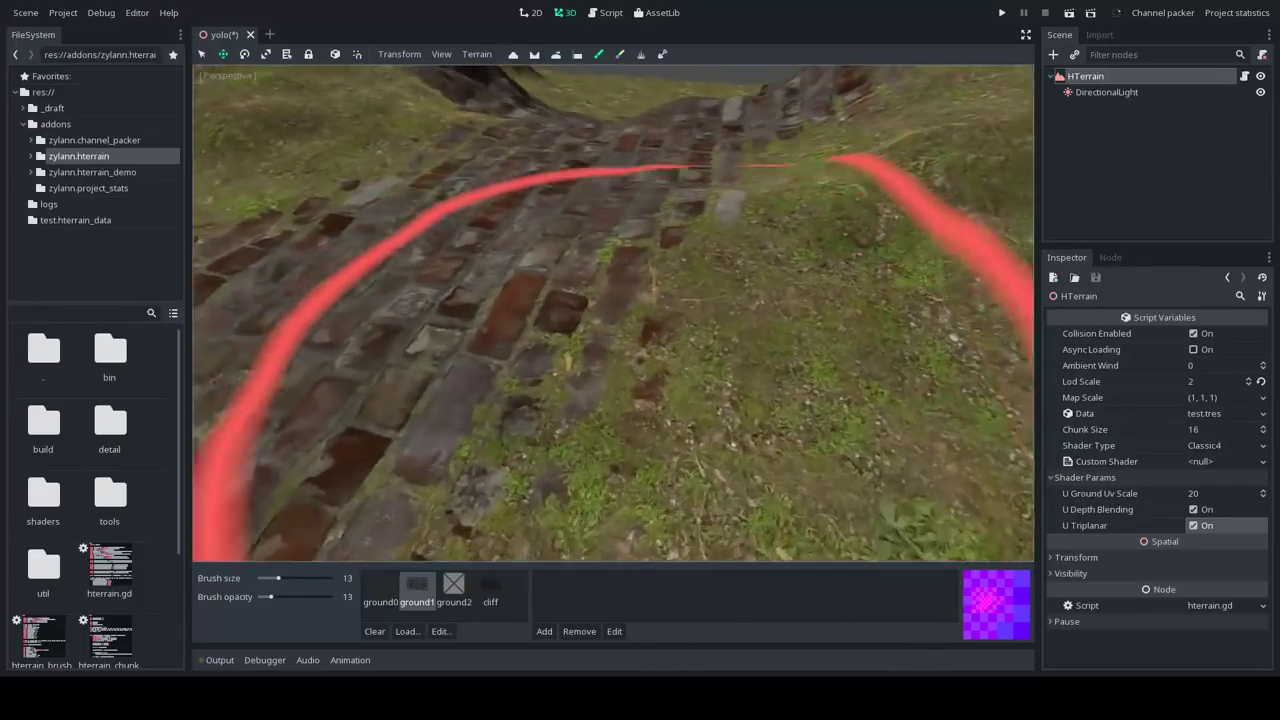
pyautogui.moveTo(570, 311); pyautogui.dragTo(570, 311, button='right')
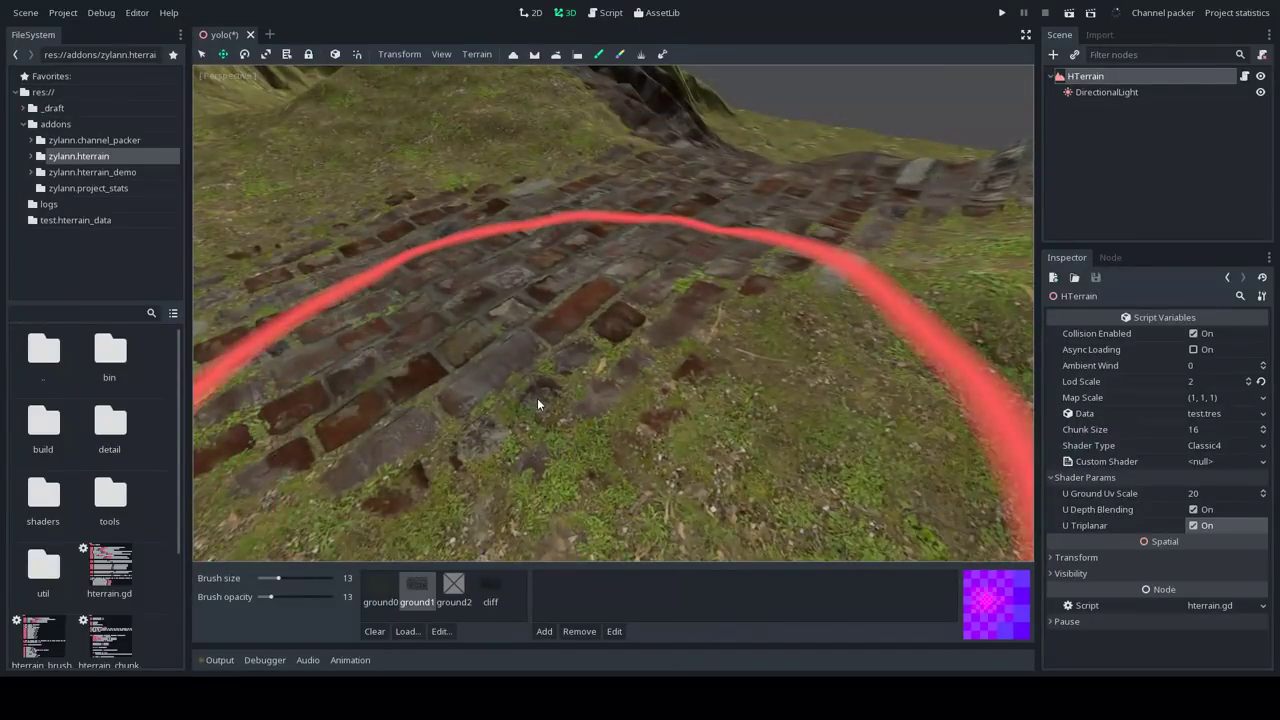
# Turn off U Depth Blending to compare the brick and grass transition, and turn it back on
pyautogui.click(1194, 510)
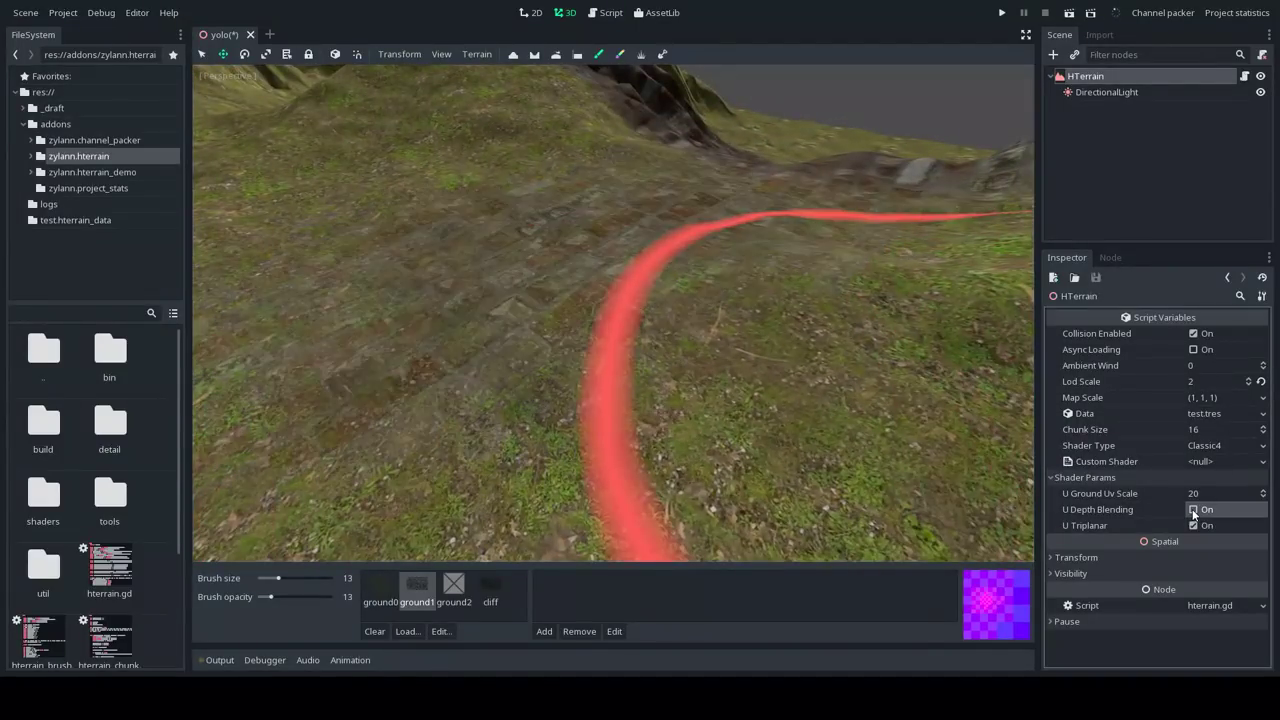
pyautogui.moveTo(930, 350); pyautogui.dragTo(930, 350, button='right')
pyautogui.moveTo(612, 312); pyautogui.dragTo(612, 312, button='right')
pyautogui.click(1193, 510)
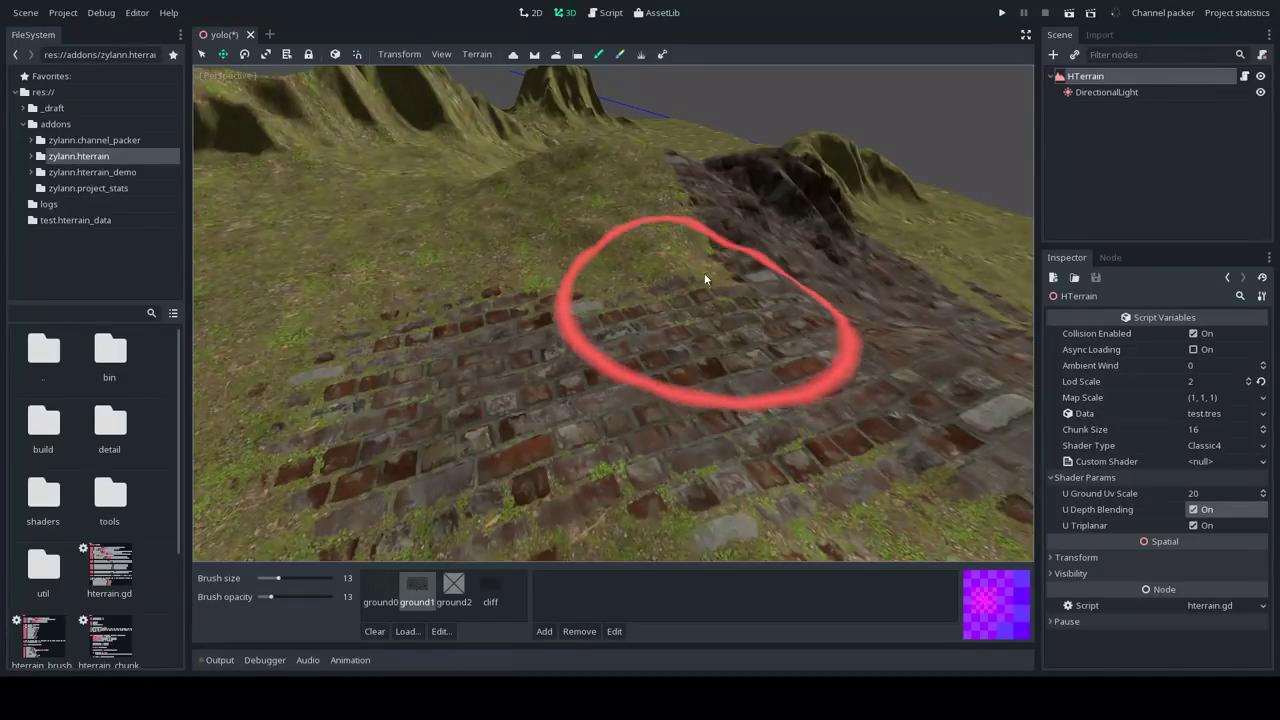
pyautogui.moveTo(704, 273); pyautogui.dragTo(704, 273, button='right')
pyautogui.moveTo(704, 273); pyautogui.dragTo(704, 273, button='right')
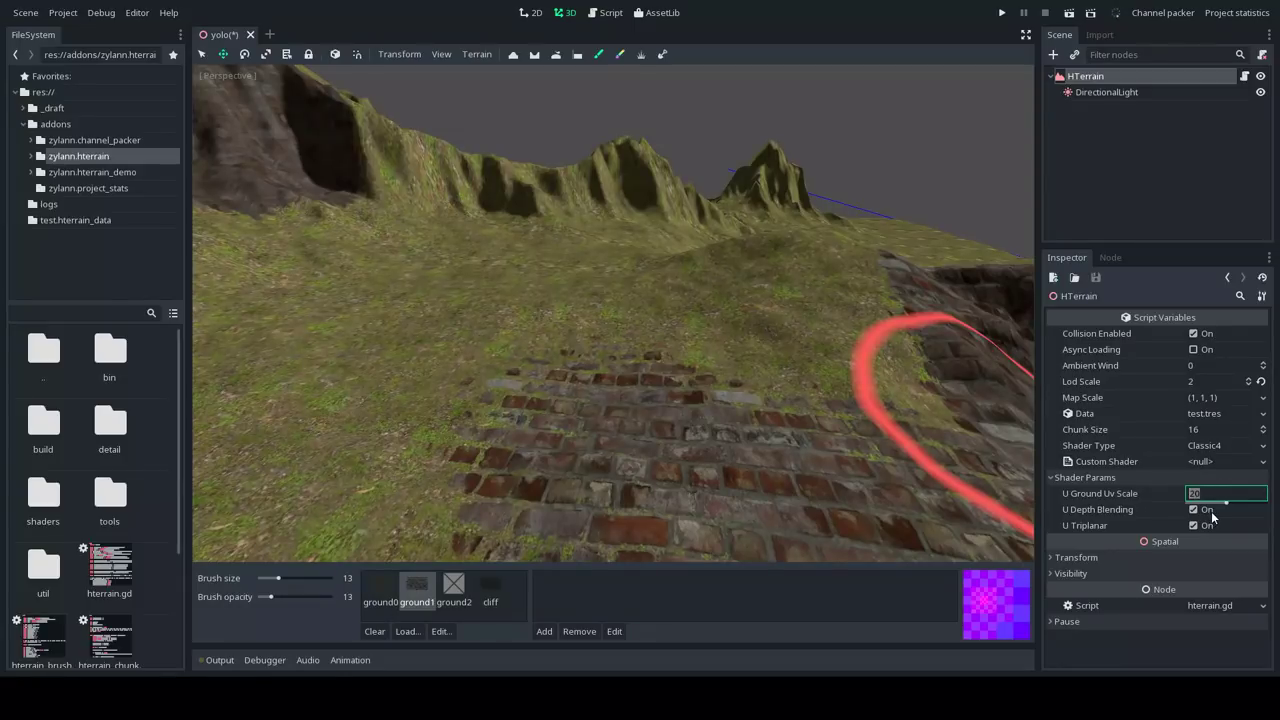
# Set U Ground Uv Scale to 10 to compare the texture tiling, and restore it to 20
pyautogui.press('Return')
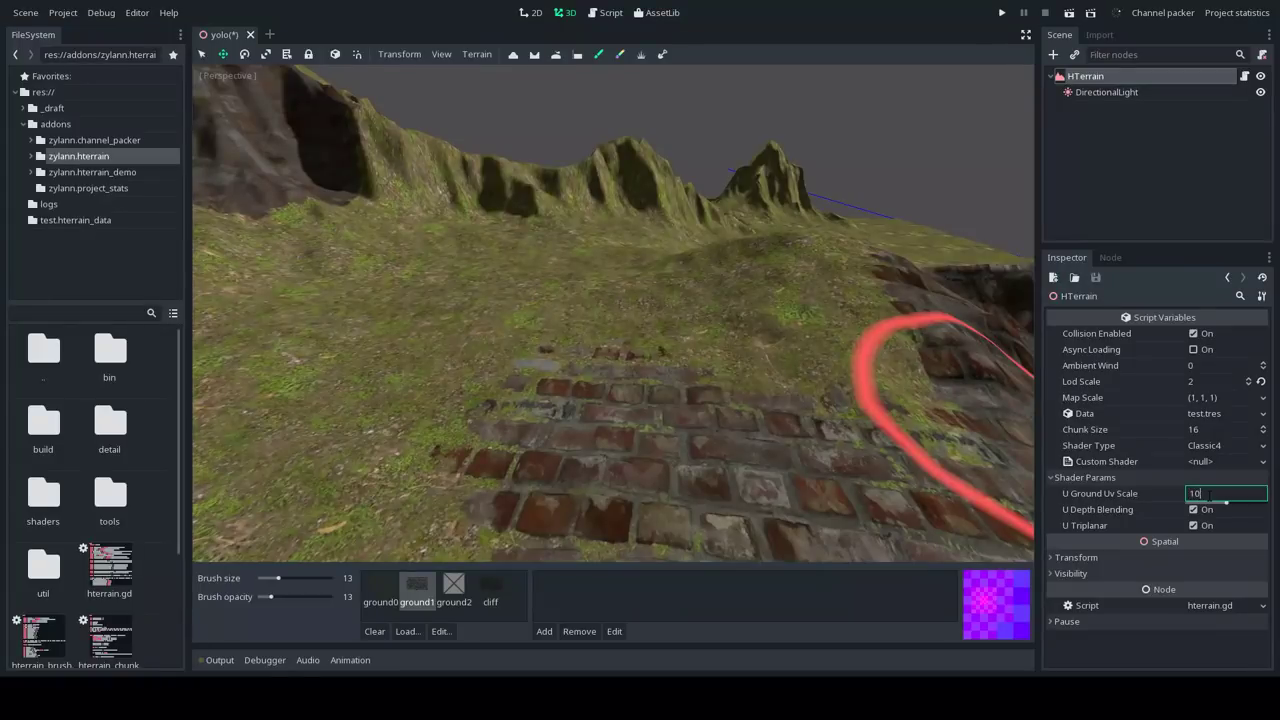
pyautogui.press('Return')
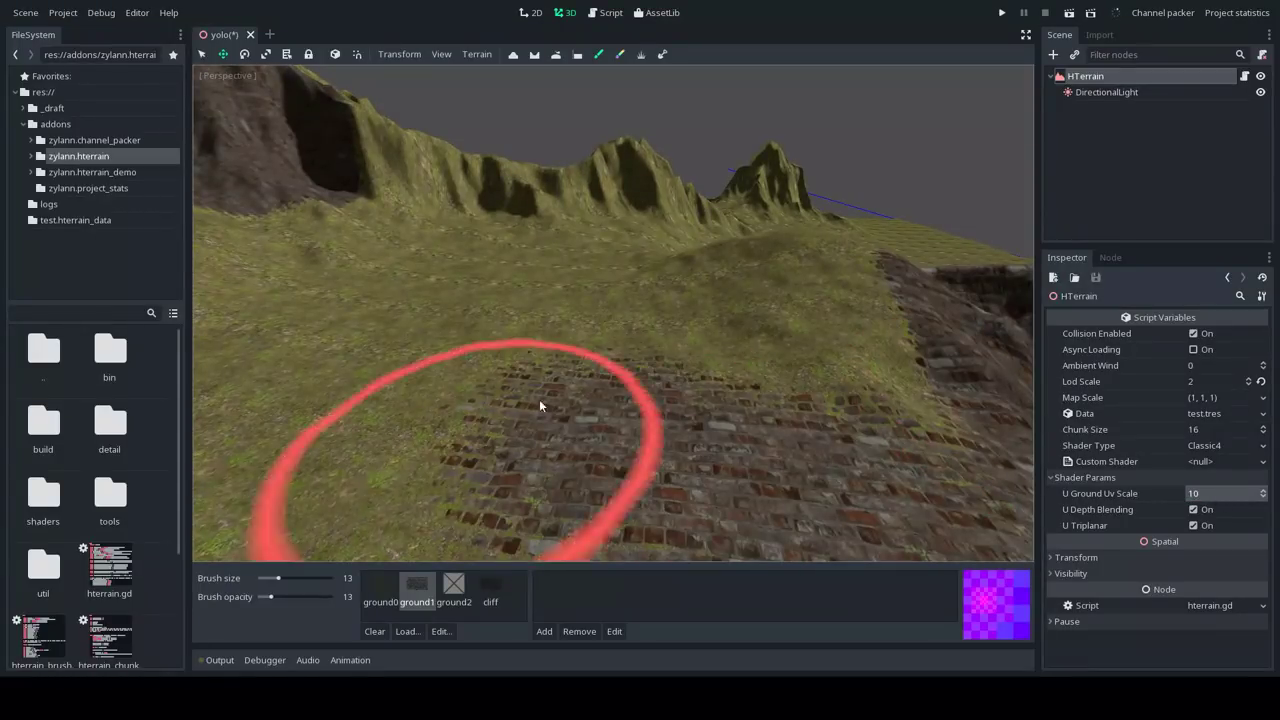
pyautogui.click(1228, 493)
pyautogui.press('Return')
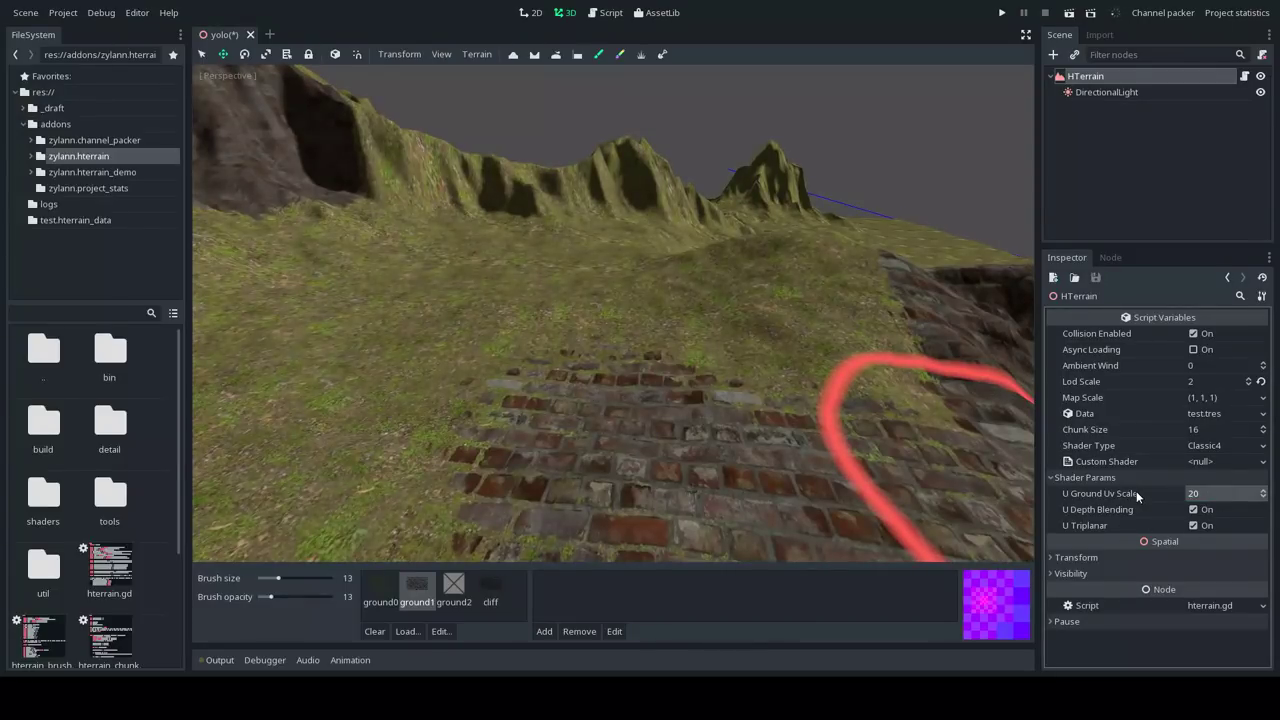
pyautogui.moveTo(652, 338); pyautogui.dragTo(636, 338, button='right')
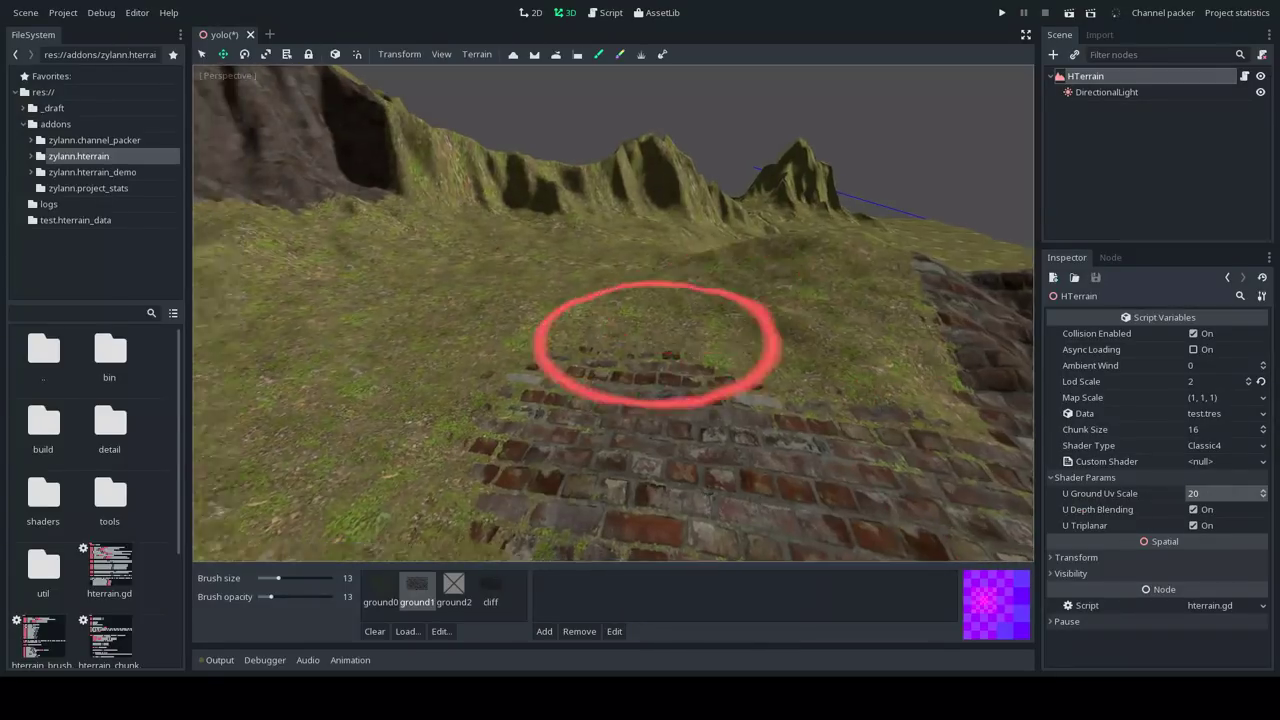
pyautogui.moveTo(655, 345); pyautogui.dragTo(641, 343, button='middle')
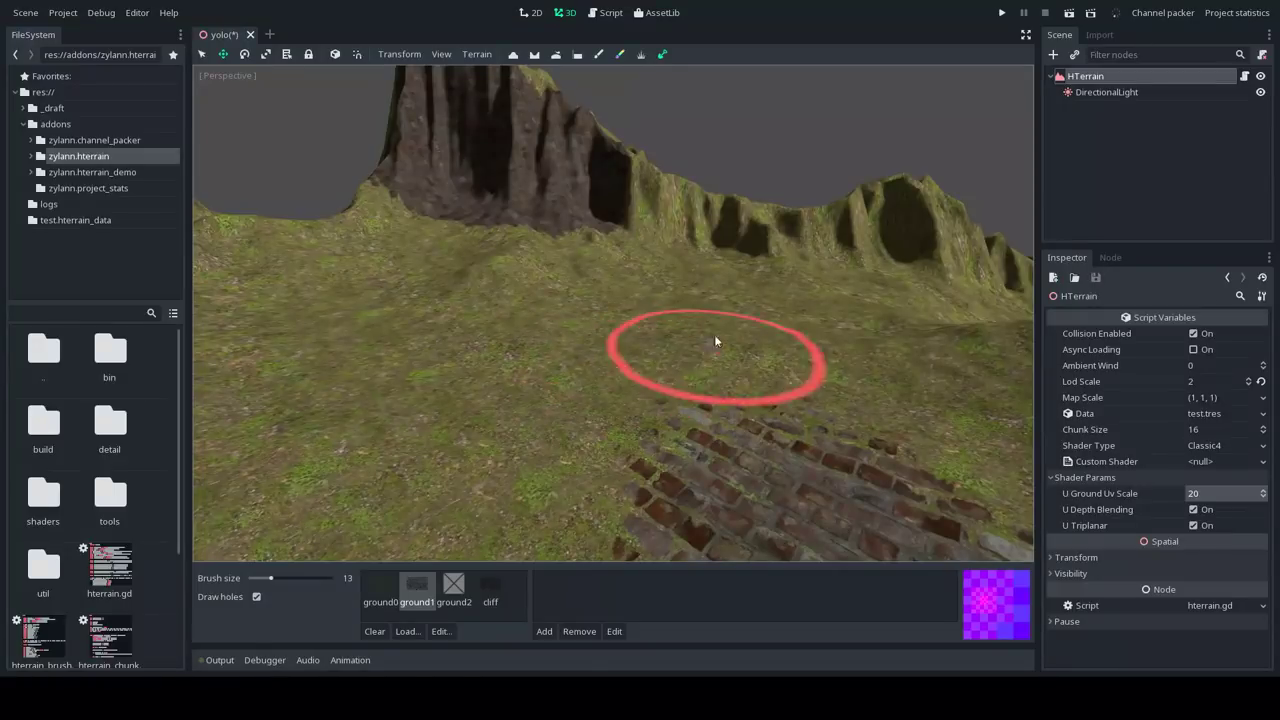
# Set the hole brush size to 9 and cut a hole in the grass at the mountain's foot beside the brick area
pyautogui.moveTo(717, 343)
pyautogui.mouseDown(button='middle')
pyautogui.moveTo(761, 325)
pyautogui.moveTo(737, 343)
pyautogui.moveTo(623, 333)
pyautogui.moveTo(714, 287)
pyautogui.moveTo(663, 305)
pyautogui.moveTo(649, 331)
pyautogui.moveTo(672, 347)
pyautogui.moveTo(551, 363)
pyautogui.mouseUp(button='middle')
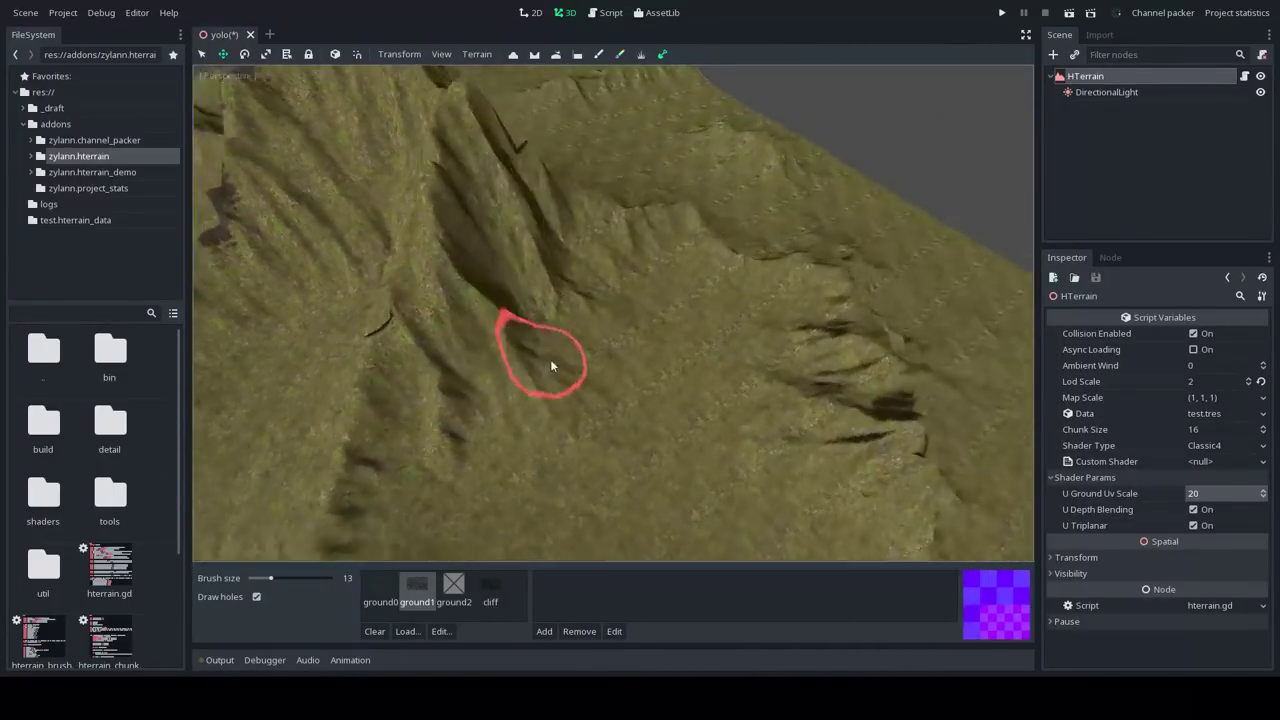
pyautogui.moveTo(551, 363)
pyautogui.mouseDown(button='right')
pyautogui.moveTo(643, 338)
pyautogui.moveTo(600, 370)
pyautogui.moveTo(640, 341)
pyautogui.mouseUp(button='right')
pyautogui.scroll(3, 643, 338)
pyautogui.press('w')
pyautogui.moveTo(637, 330); pyautogui.dragTo(640, 337, button='middle')
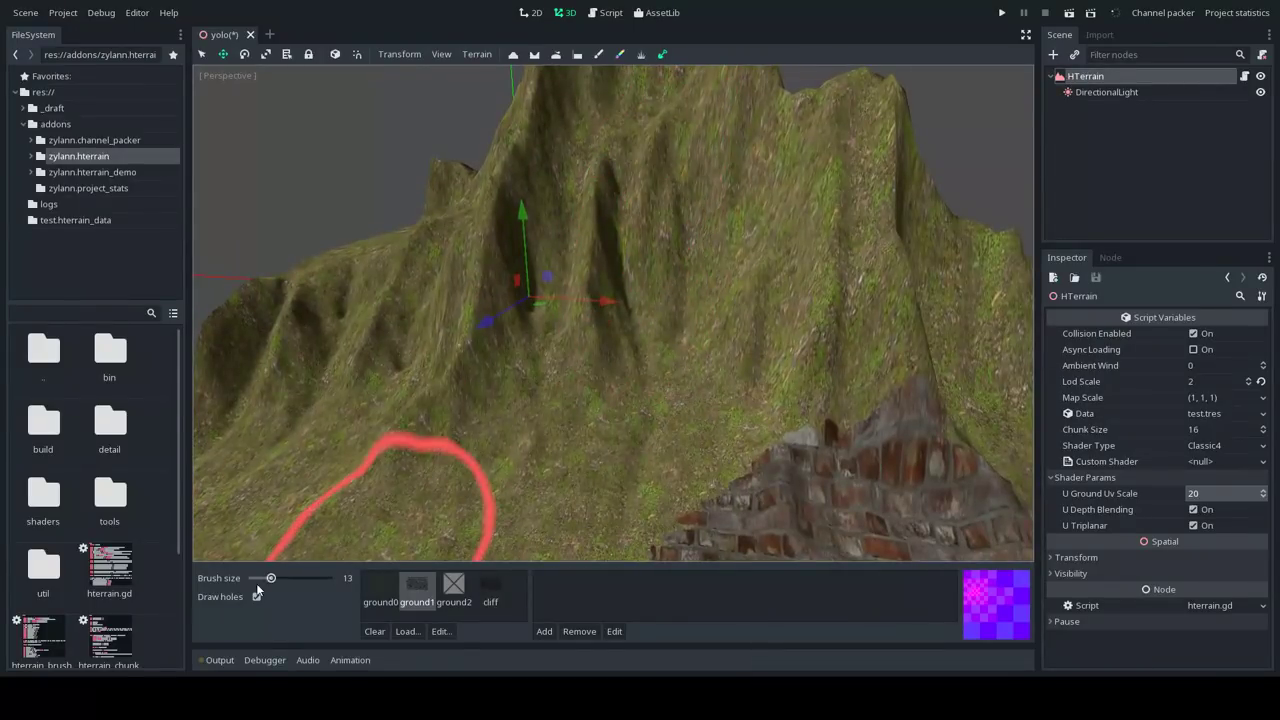
pyautogui.scroll(-4, 268, 578)
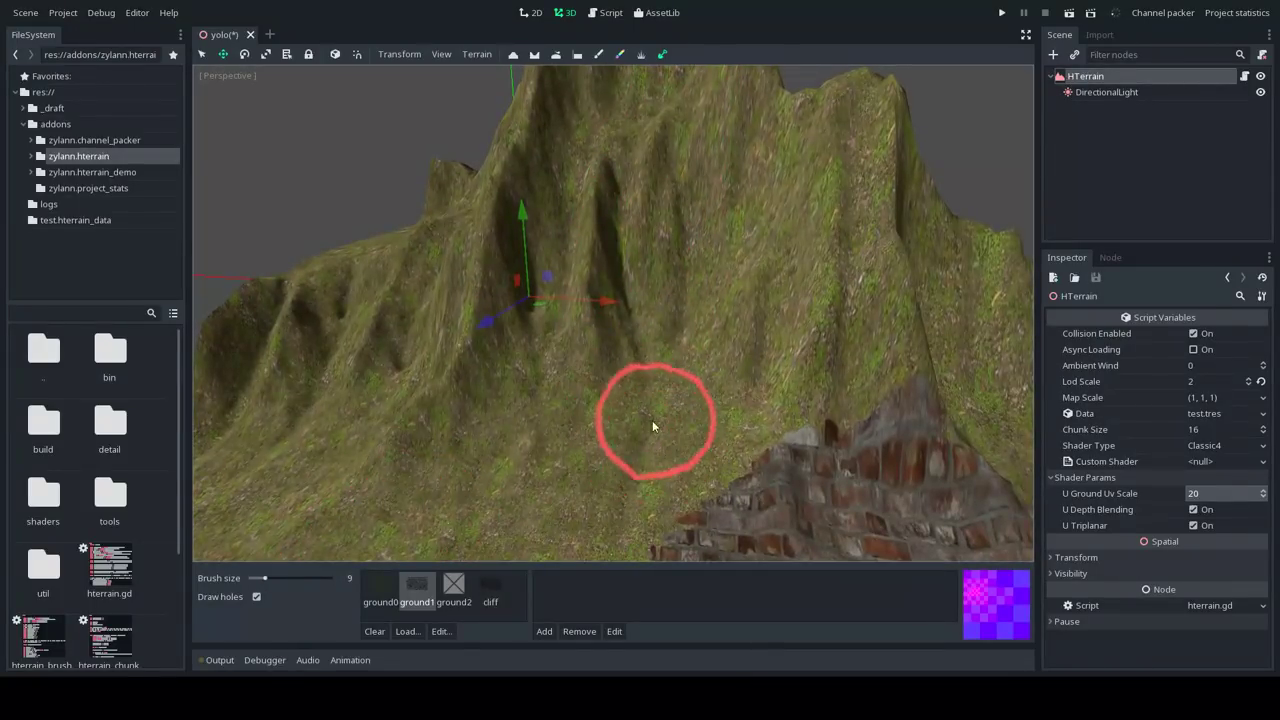
pyautogui.moveTo(634, 308)
pyautogui.mouseDown(button='right')
pyautogui.moveTo(634, 330)
pyautogui.moveTo(630, 305)
pyautogui.moveTo(643, 329)
pyautogui.moveTo(642, 304)
pyautogui.moveTo(662, 334)
pyautogui.moveTo(614, 292)
pyautogui.moveTo(637, 312)
pyautogui.moveTo(640, 290)
pyautogui.moveTo(640, 312)
pyautogui.moveTo(650, 298)
pyautogui.moveTo(654, 326)
pyautogui.moveTo(638, 312)
pyautogui.mouseUp(button='right')
pyautogui.press('w')
pyautogui.press('s')
pyautogui.press('w')
pyautogui.press('w')
pyautogui.press('s')
pyautogui.press('w')
pyautogui.moveTo(637, 330); pyautogui.dragTo(641, 343, button='middle')
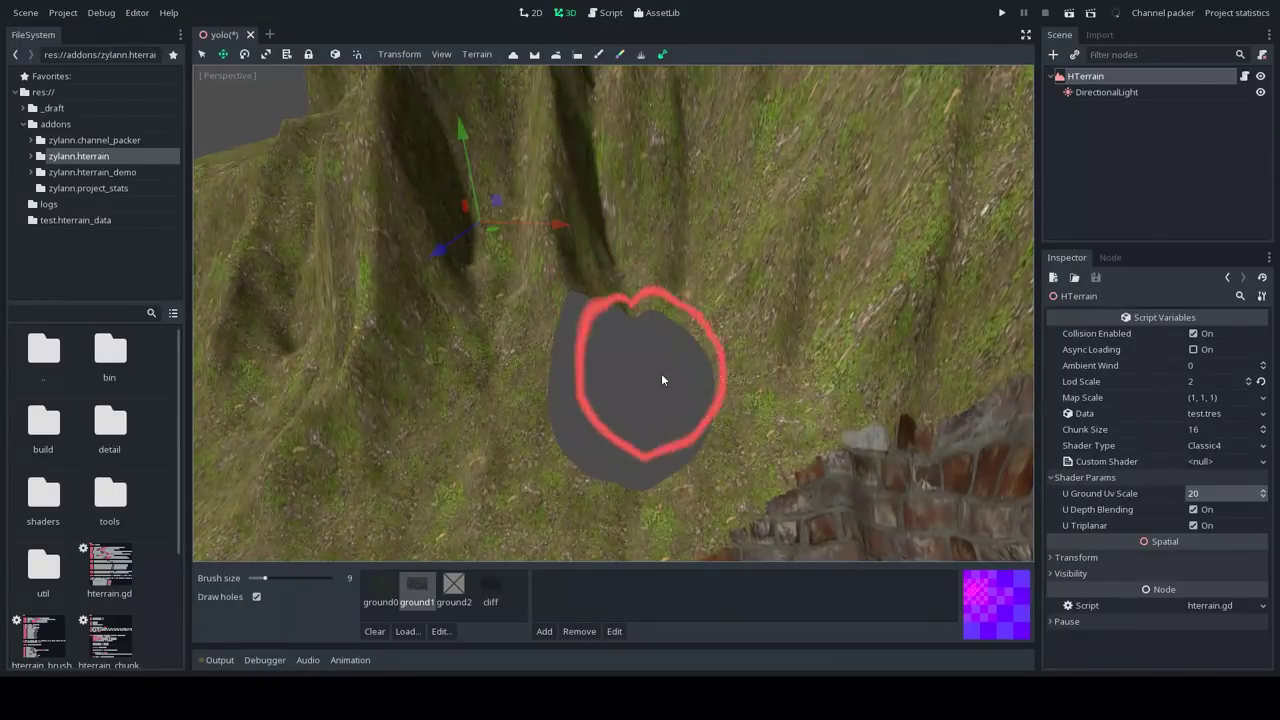
# Examine the cut hole by flying beneath the terrain and viewing it from above at a distance
pyautogui.moveTo(676, 371); pyautogui.dragTo(671, 391, button='right')
pyautogui.moveTo(648, 343); pyautogui.dragTo(645, 260, button='right')
pyautogui.press('w')
pyautogui.scroll(-8, 640, 335)
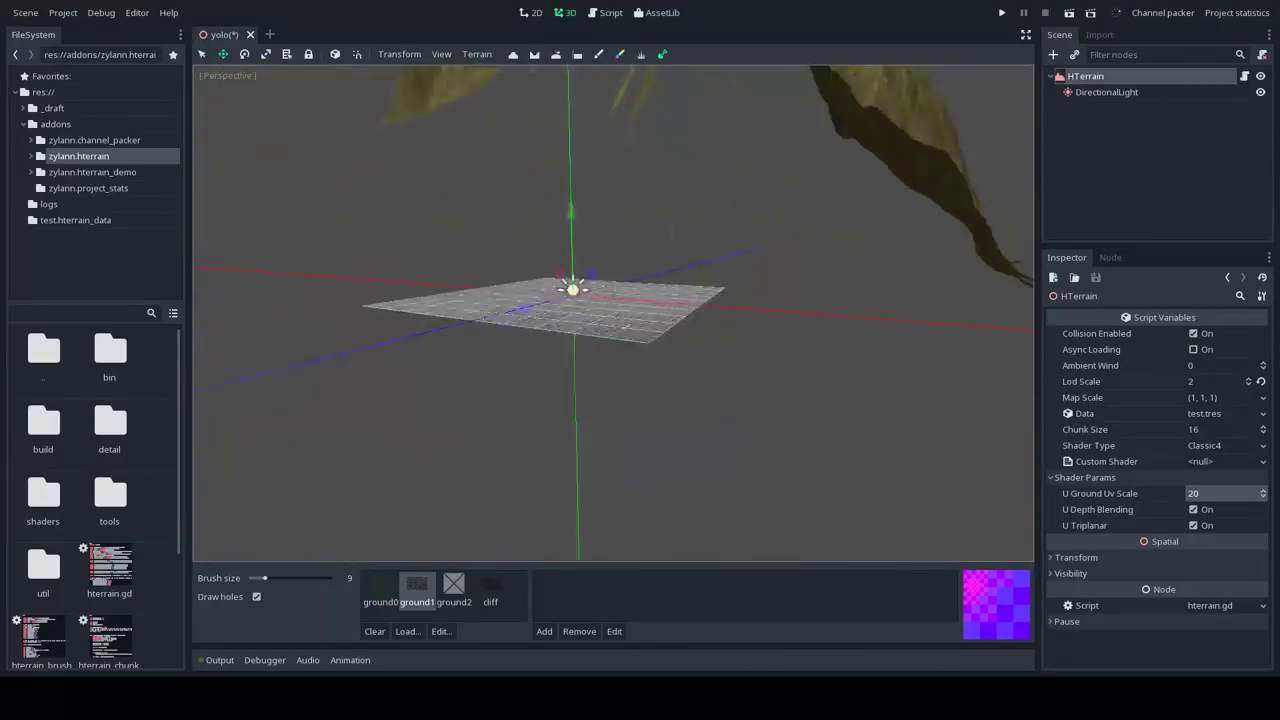
pyautogui.press('s')
pyautogui.moveTo(640, 338); pyautogui.dragTo(565, 308, button='right')
pyautogui.press('w')
pyautogui.press('d')
pyautogui.moveTo(640, 310)
pyautogui.mouseDown(button='middle')
pyautogui.moveTo(650, 260)
pyautogui.moveTo(634, 357)
pyautogui.moveTo(640, 331)
pyautogui.moveTo(652, 333)
pyautogui.moveTo(626, 340)
pyautogui.moveTo(610, 325)
pyautogui.moveTo(651, 335)
pyautogui.mouseUp(button='middle')
pyautogui.scroll(5, 646, 334)
pyautogui.scroll(-8, 646, 334)
pyautogui.press('w')
pyautogui.moveTo(651, 335); pyautogui.dragTo(642, 273, button='right')
pyautogui.press('w')
pyautogui.moveTo(644, 336)
pyautogui.mouseDown(button='right')
pyautogui.moveTo(668, 368)
pyautogui.moveTo(664, 344)
pyautogui.moveTo(660, 364)
pyautogui.moveTo(640, 344)
pyautogui.moveTo(654, 348)
pyautogui.moveTo(632, 350)
pyautogui.moveTo(650, 305)
pyautogui.moveTo(658, 316)
pyautogui.moveTo(650, 306)
pyautogui.moveTo(658, 316)
pyautogui.moveTo(684, 304)
pyautogui.moveTo(692, 285)
pyautogui.moveTo(653, 313)
pyautogui.moveTo(641, 343)
pyautogui.mouseUp(button='right')
pyautogui.press('w')
pyautogui.press('s')
pyautogui.moveTo(744, 299); pyautogui.dragTo(552, 323, button='middle')
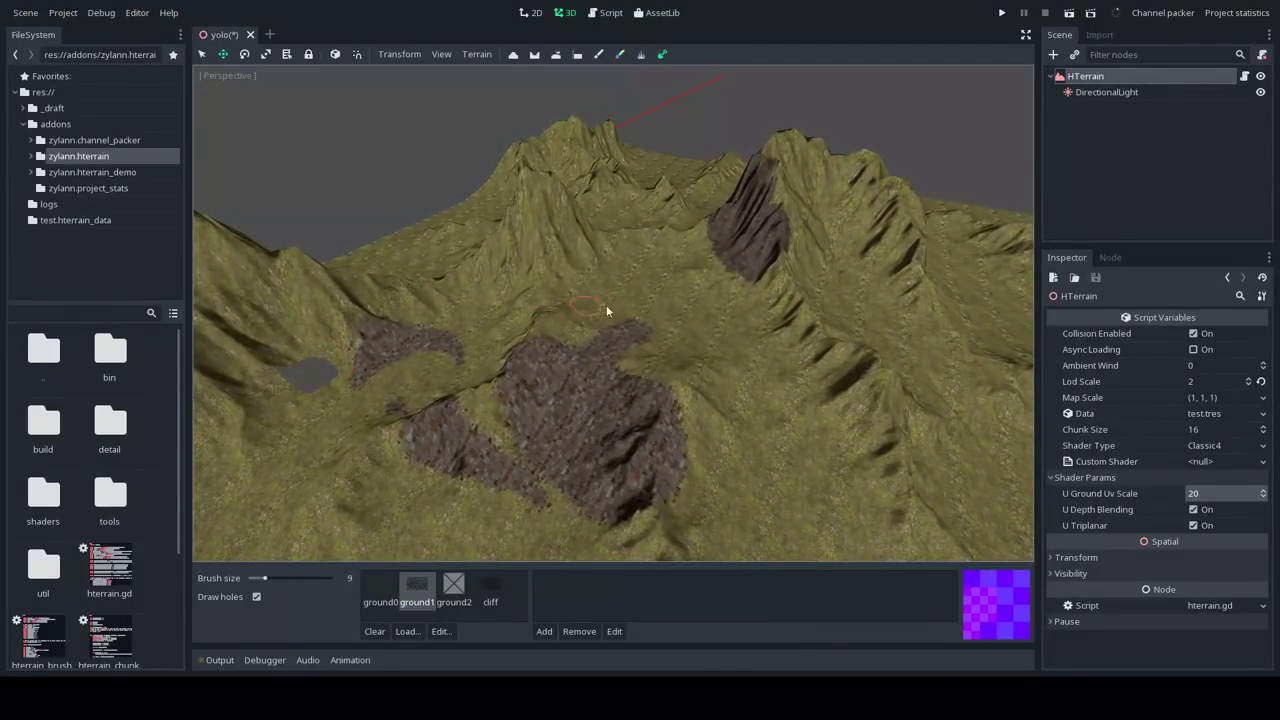
# Turn off Draw holes and brush over the hole beside the bricks to fill it back in
pyautogui.scroll(10, 606, 311)
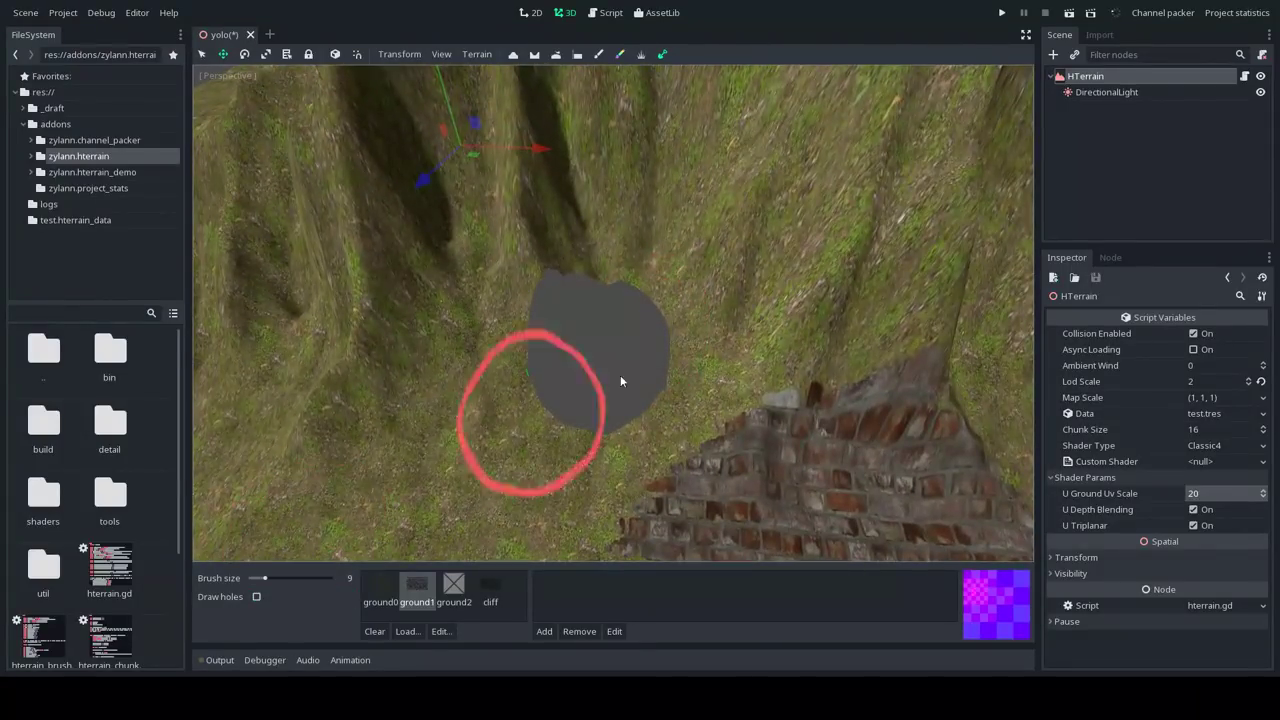
pyautogui.moveTo(620, 380)
pyautogui.mouseDown()
pyautogui.moveTo(600, 323)
pyautogui.moveTo(542, 367)
pyautogui.mouseUp()
pyautogui.scroll(-10, 630, 335)
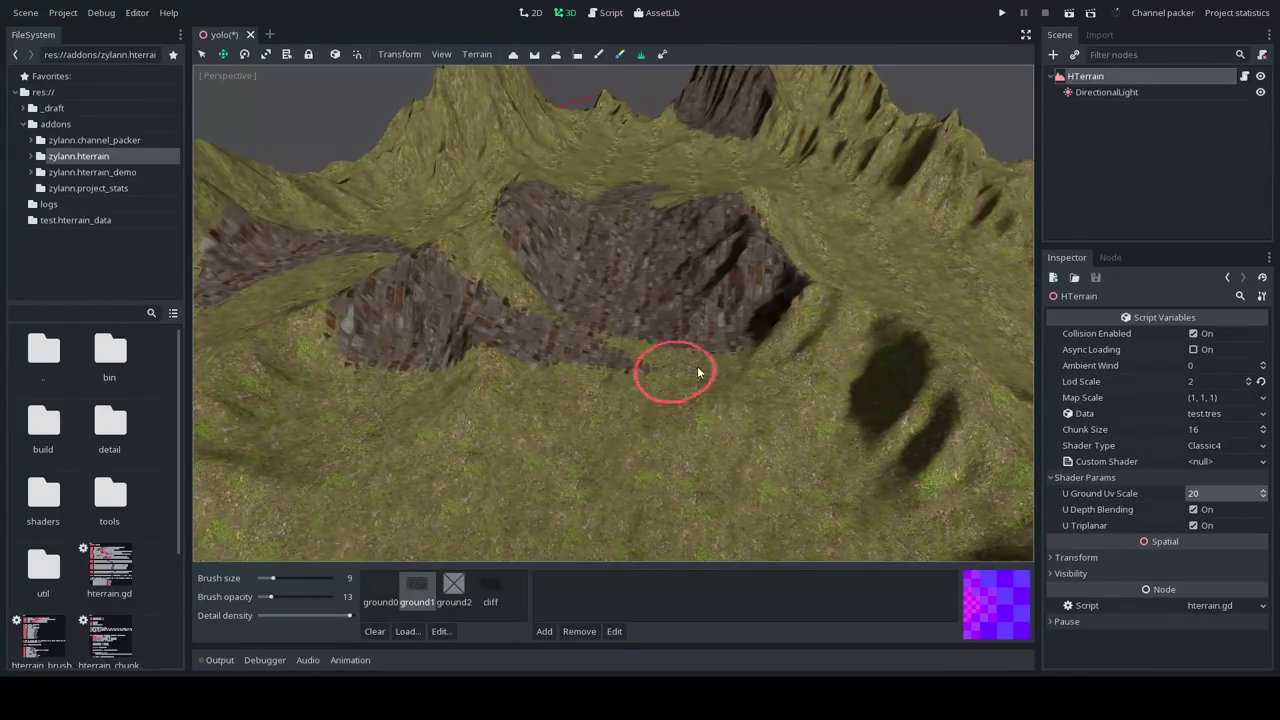
# Add a detail layer for the terrain using the grass_billboard.png texture from the zylann.hterrain_demo folder
pyautogui.moveTo(699, 373); pyautogui.dragTo(736, 367, button='middle')
pyautogui.press('w')
pyautogui.moveTo(736, 367); pyautogui.dragTo(840, 367, button='right')
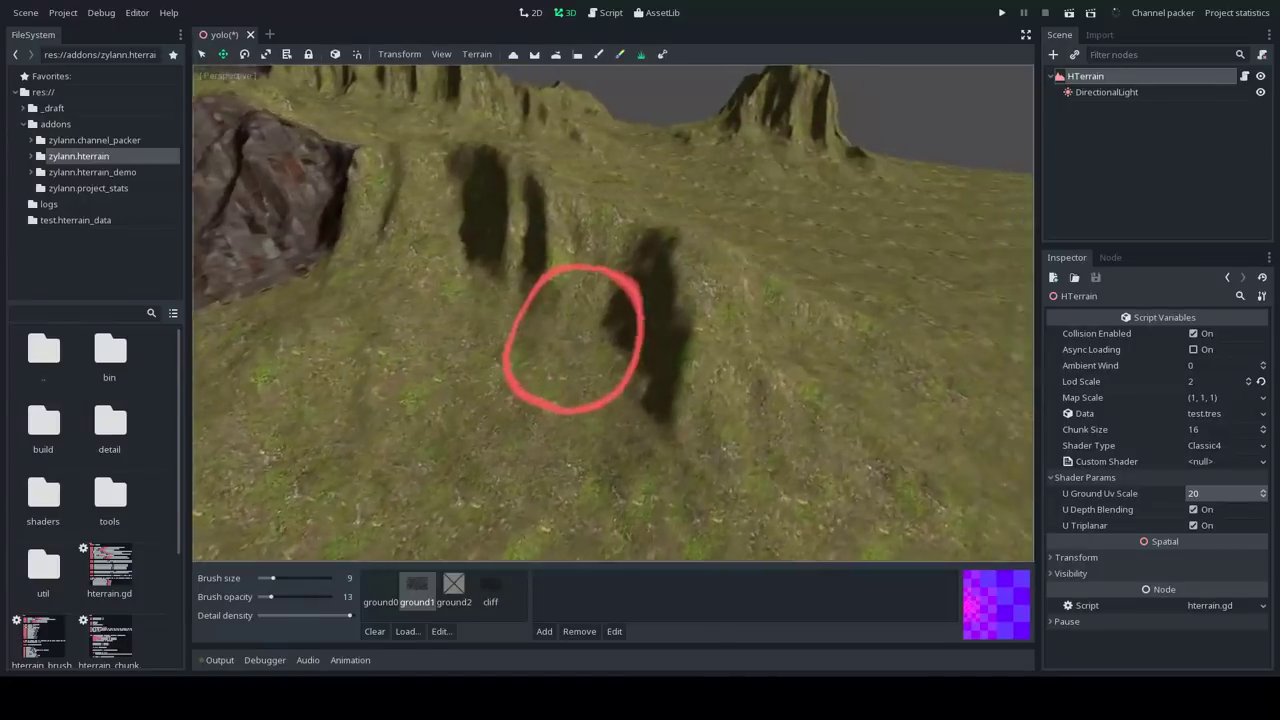
pyautogui.moveTo(600, 340)
pyautogui.mouseDown(button='middle')
pyautogui.moveTo(632, 337)
pyautogui.moveTo(623, 326)
pyautogui.moveTo(641, 343)
pyautogui.mouseUp(button='middle')
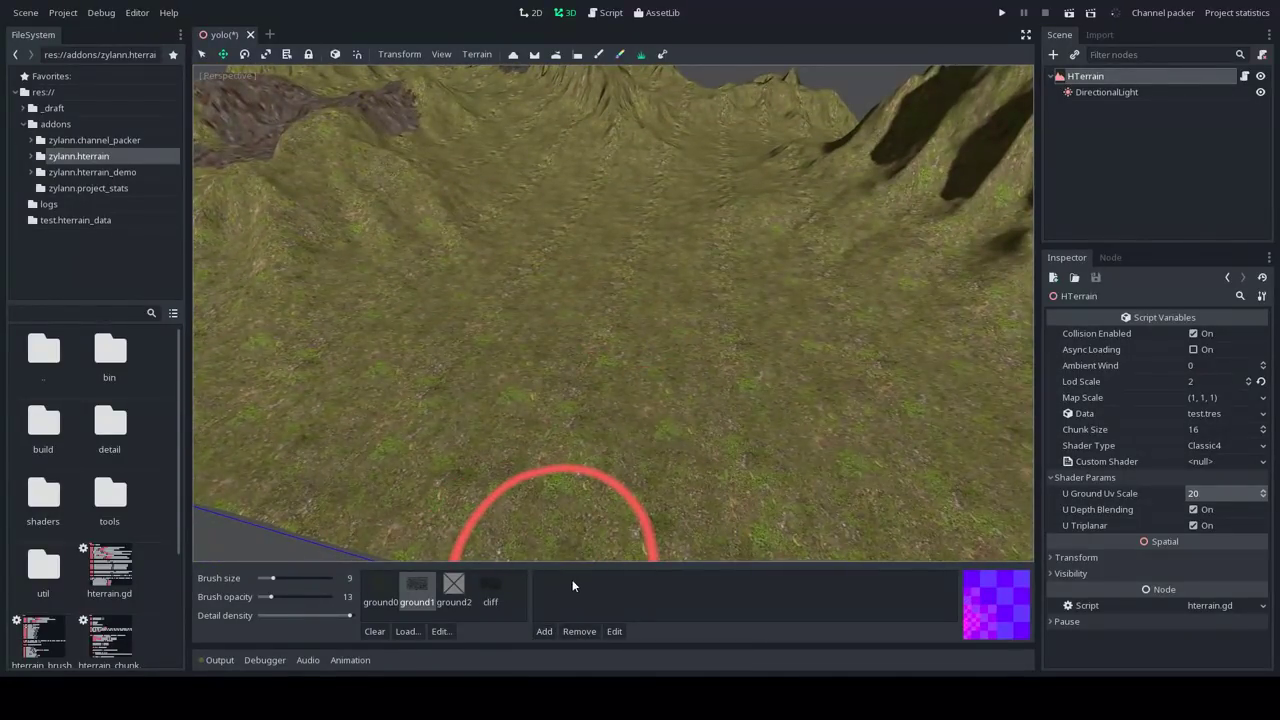
pyautogui.click(544, 631)
pyautogui.click(643, 272)
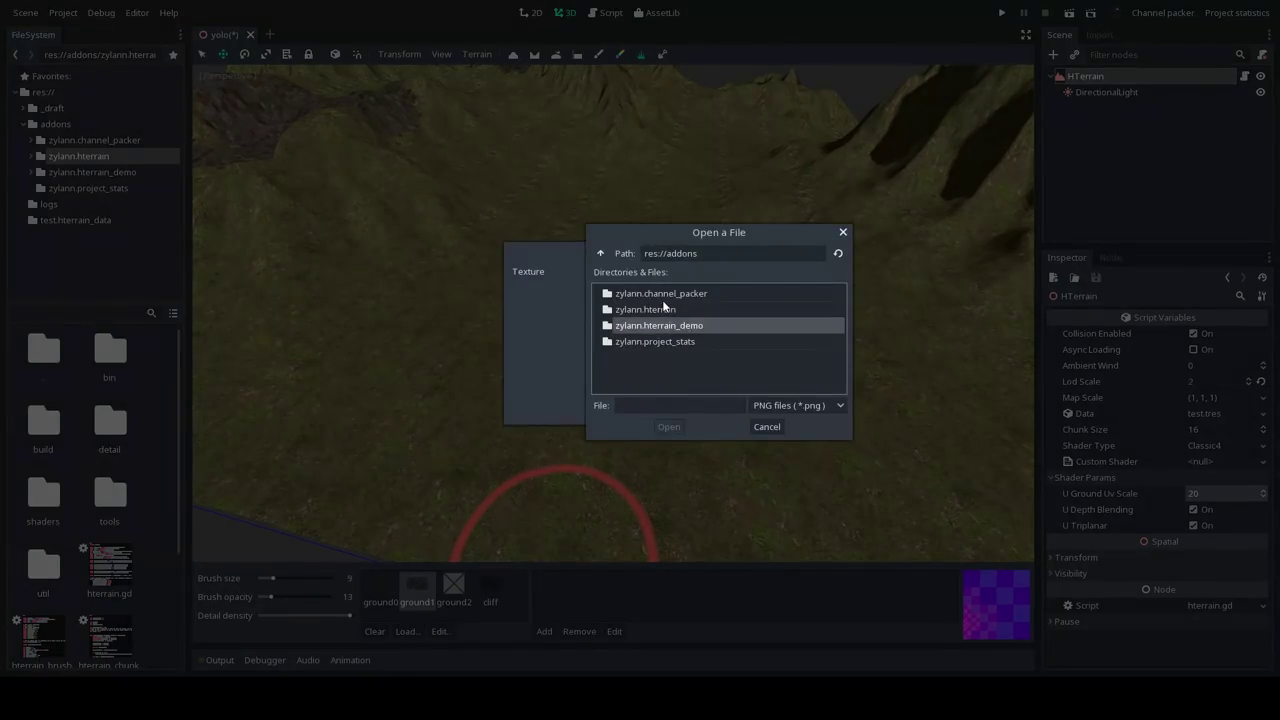
pyautogui.doubleClick(644, 309)
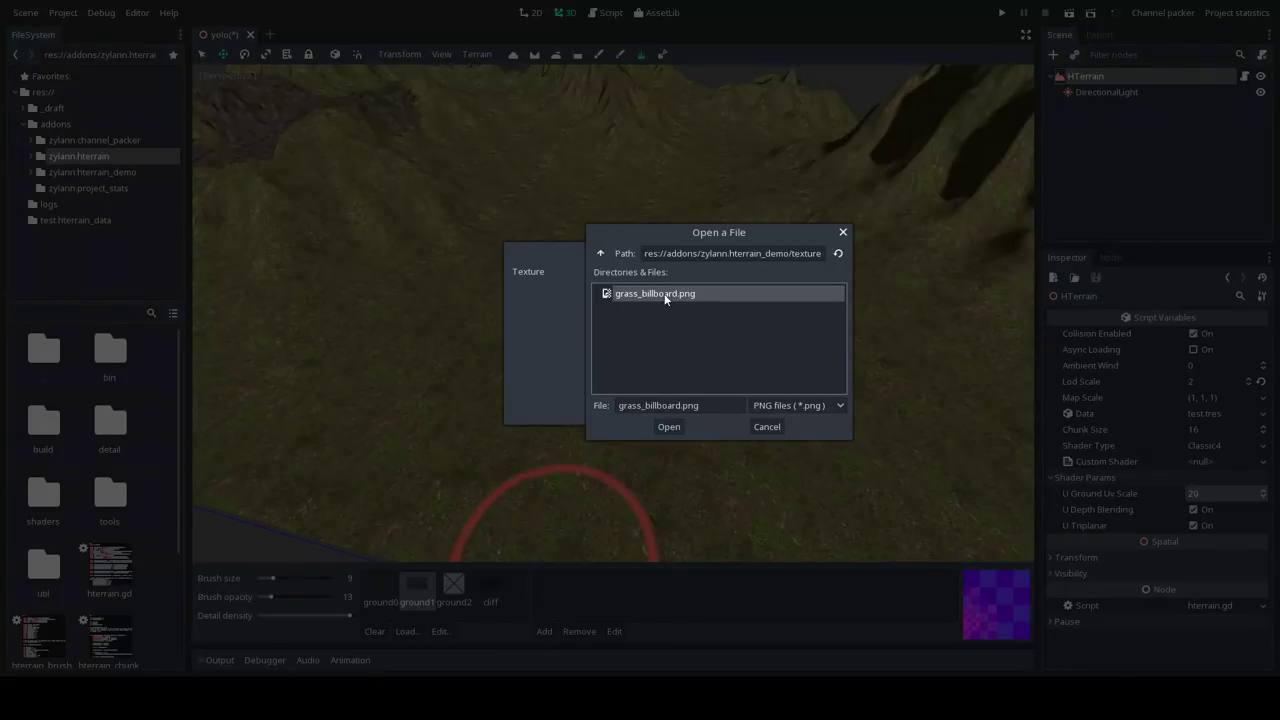
pyautogui.doubleClick(665, 295)
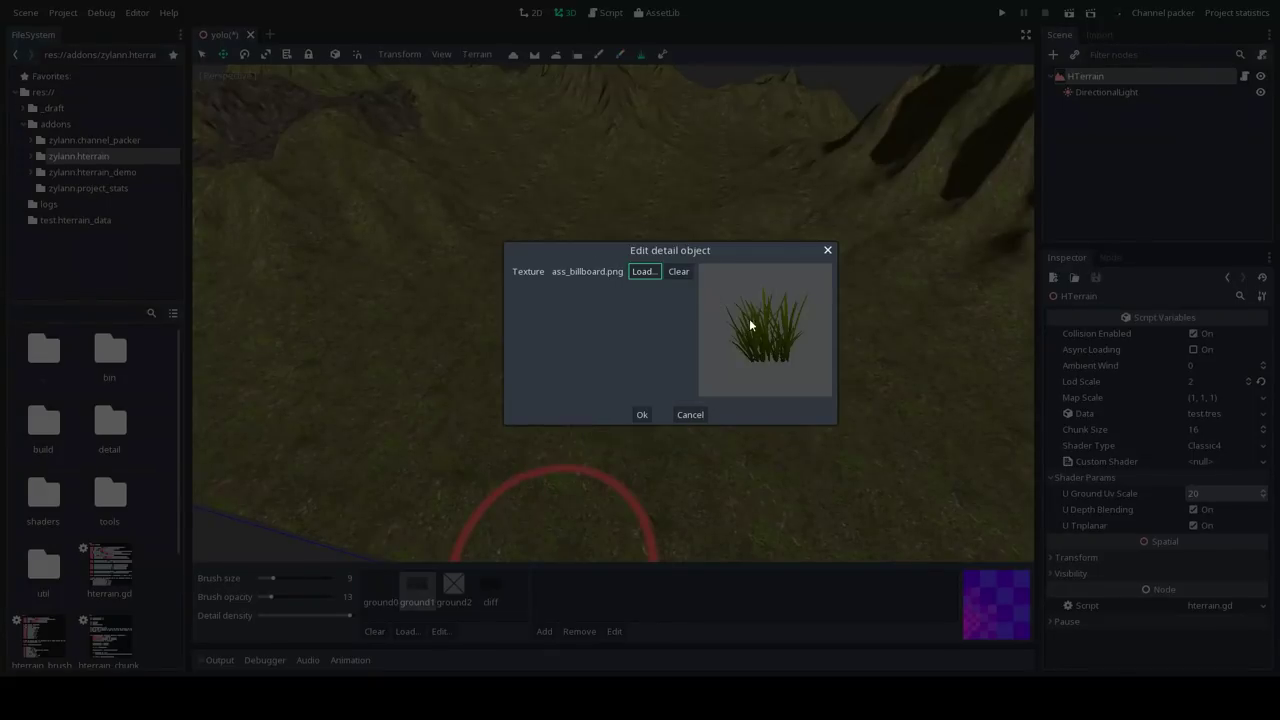
pyautogui.click(641, 415)
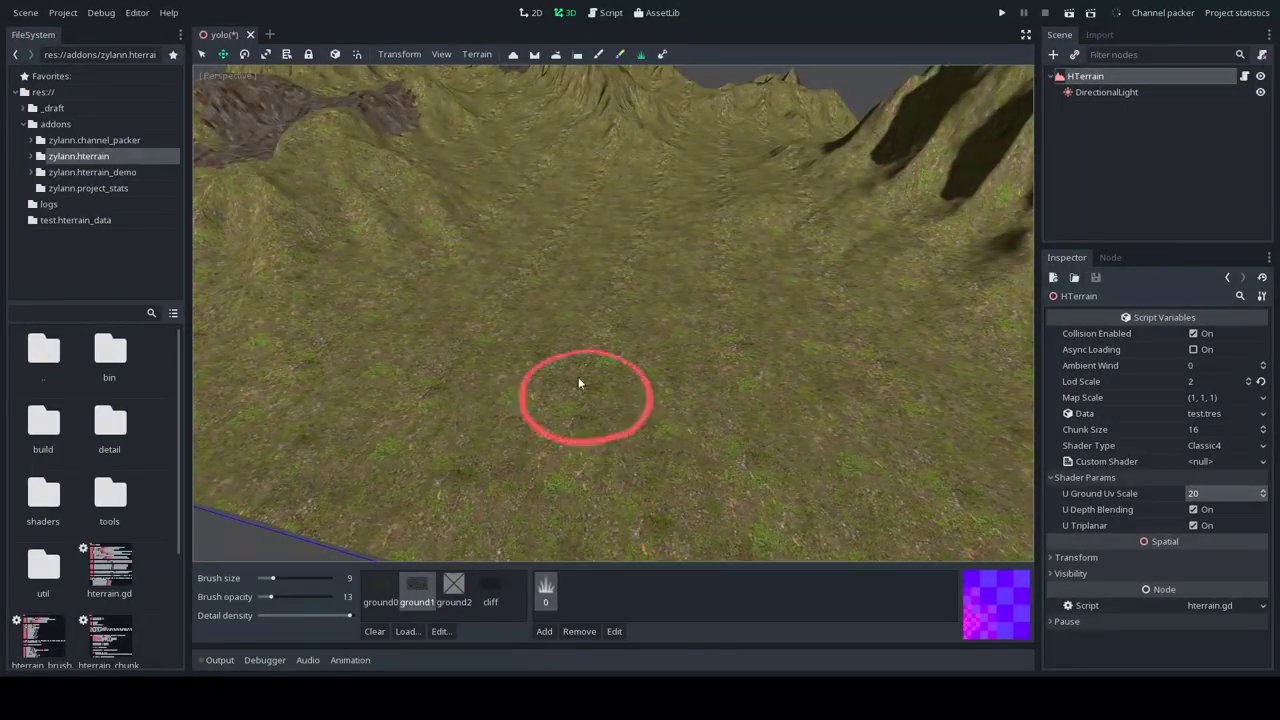
# Paint a broad patch of grass on the flat ground with brush size 9, opacity 13 and full detail density
pyautogui.press('w')
pyautogui.moveTo(622, 323)
pyautogui.mouseDown(button='right')
pyautogui.moveTo(604, 328)
pyautogui.moveTo(622, 323)
pyautogui.mouseUp(button='right')
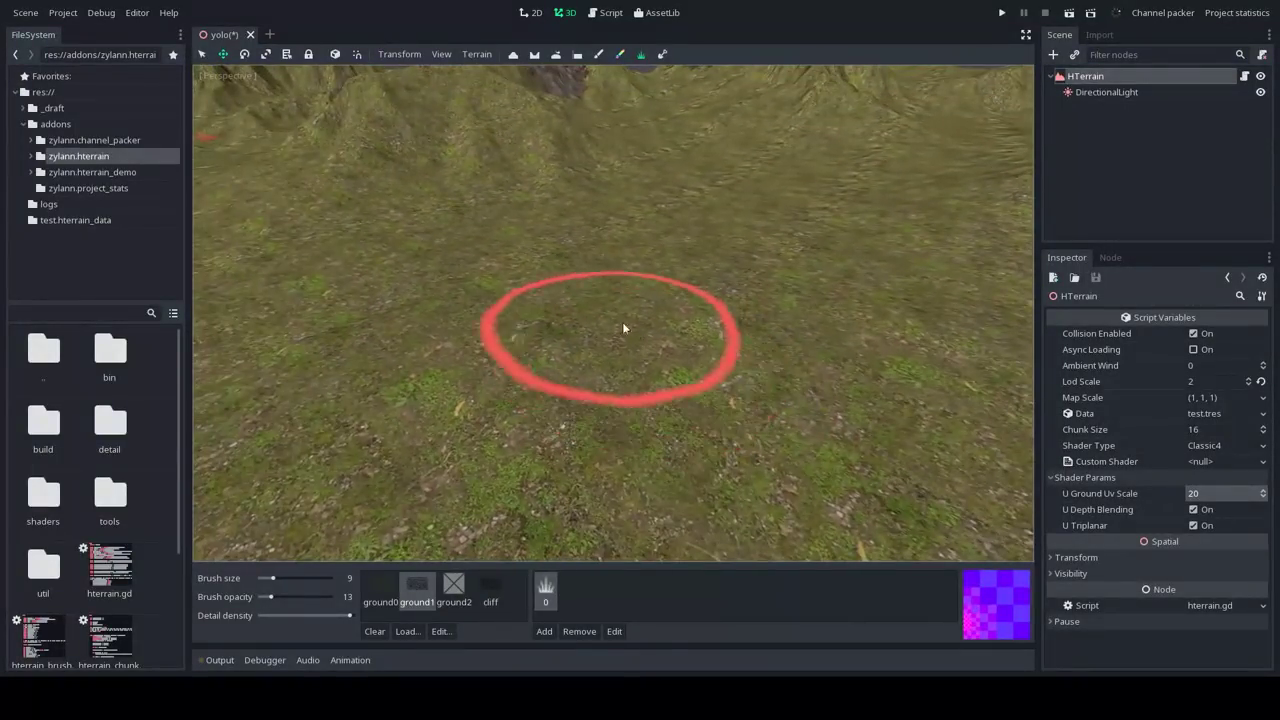
pyautogui.moveTo(434, 325); pyautogui.dragTo(730, 311)
pyautogui.moveTo(414, 264)
pyautogui.mouseDown()
pyautogui.moveTo(723, 404)
pyautogui.moveTo(820, 334)
pyautogui.mouseUp()
pyautogui.press('w')
pyautogui.moveTo(820, 334)
pyautogui.mouseDown(button='right')
pyautogui.moveTo(820, 370)
pyautogui.moveTo(820, 240)
pyautogui.moveTo(815, 370)
pyautogui.moveTo(812, 330)
pyautogui.moveTo(710, 320)
pyautogui.moveTo(900, 325)
pyautogui.moveTo(900, 400)
pyautogui.mouseUp(button='right')
pyautogui.scroll(-3, 820, 334)
pyautogui.press('w')
pyautogui.press('s')
pyautogui.press('w')
pyautogui.moveTo(640, 338); pyautogui.dragTo(770, 212, button='right')
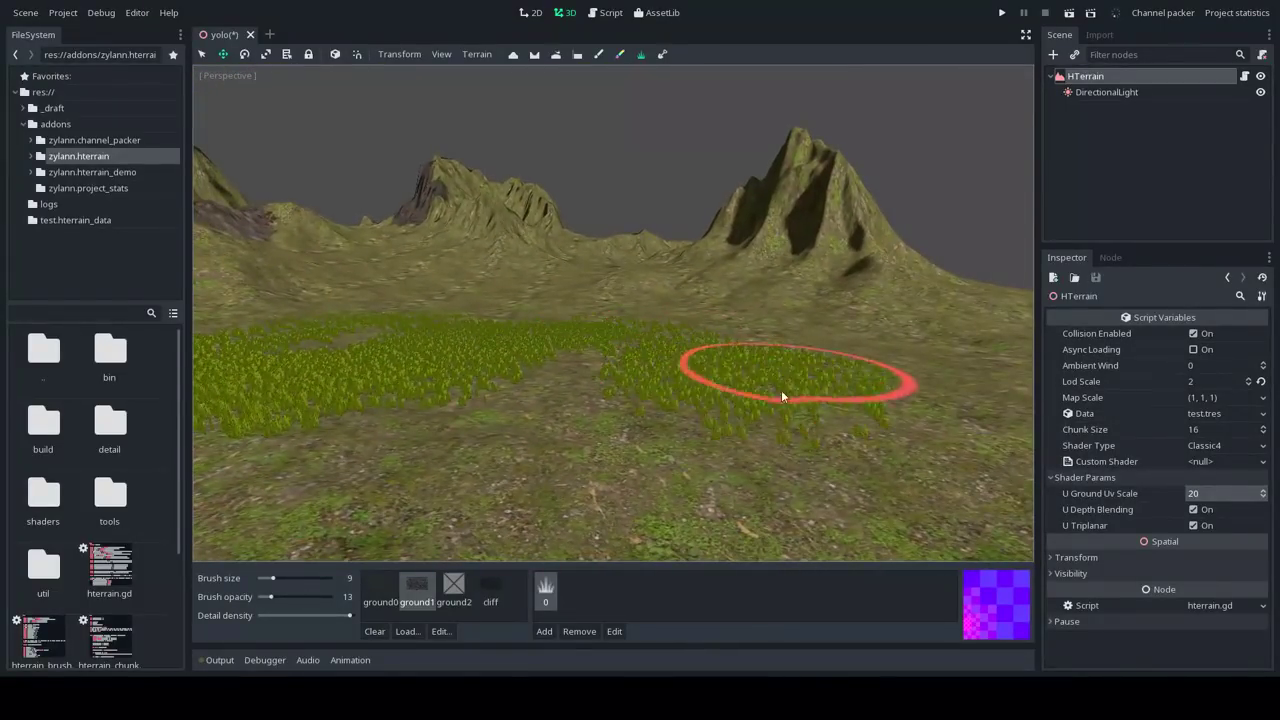
pyautogui.moveTo(551, 391)
pyautogui.mouseDown()
pyautogui.moveTo(464, 450)
pyautogui.moveTo(600, 435)
pyautogui.mouseUp()
# Select the DirectionalLight and examine the painted grass patch up close and from a distance
pyautogui.press('w')
pyautogui.moveTo(600, 435)
pyautogui.mouseDown(button='right')
pyautogui.moveTo(560, 475)
pyautogui.moveTo(475, 458)
pyautogui.mouseUp(button='right')
pyautogui.moveTo(613, 313); pyautogui.dragTo(520, 390, button='right')
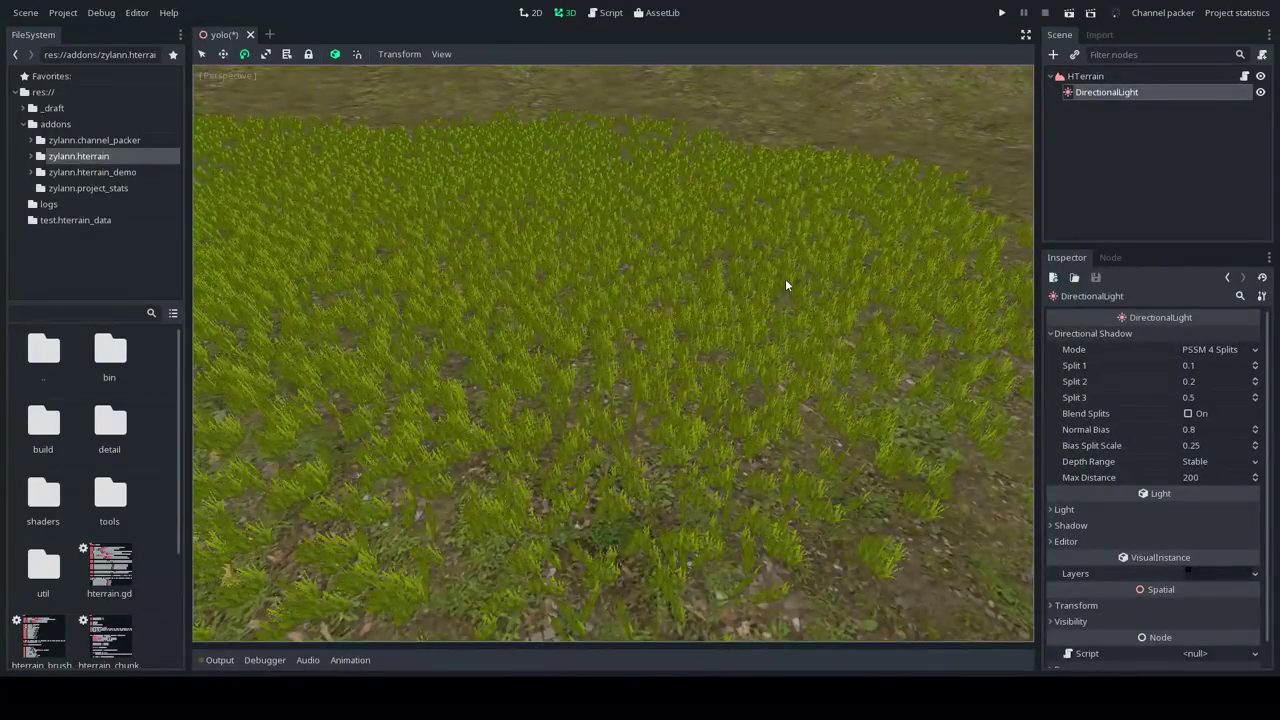
pyautogui.moveTo(785, 280)
pyautogui.mouseDown(button='right')
pyautogui.moveTo(850, 215)
pyautogui.moveTo(760, 225)
pyautogui.moveTo(740, 250)
pyautogui.moveTo(765, 255)
pyautogui.moveTo(786, 286)
pyautogui.mouseUp(button='right')
pyautogui.press('w')
pyautogui.press('s')
pyautogui.press('w')
pyautogui.press('s')
pyautogui.press('w')
pyautogui.press('s')
pyautogui.moveTo(641, 343); pyautogui.dragTo(678, 325, button='right')
pyautogui.moveTo(651, 376); pyautogui.dragTo(651, 376, button='right')
# Thin the grass patch with reduced Detail density, and repaint it at full density with Brush opacity 100
pyautogui.click(651, 376)
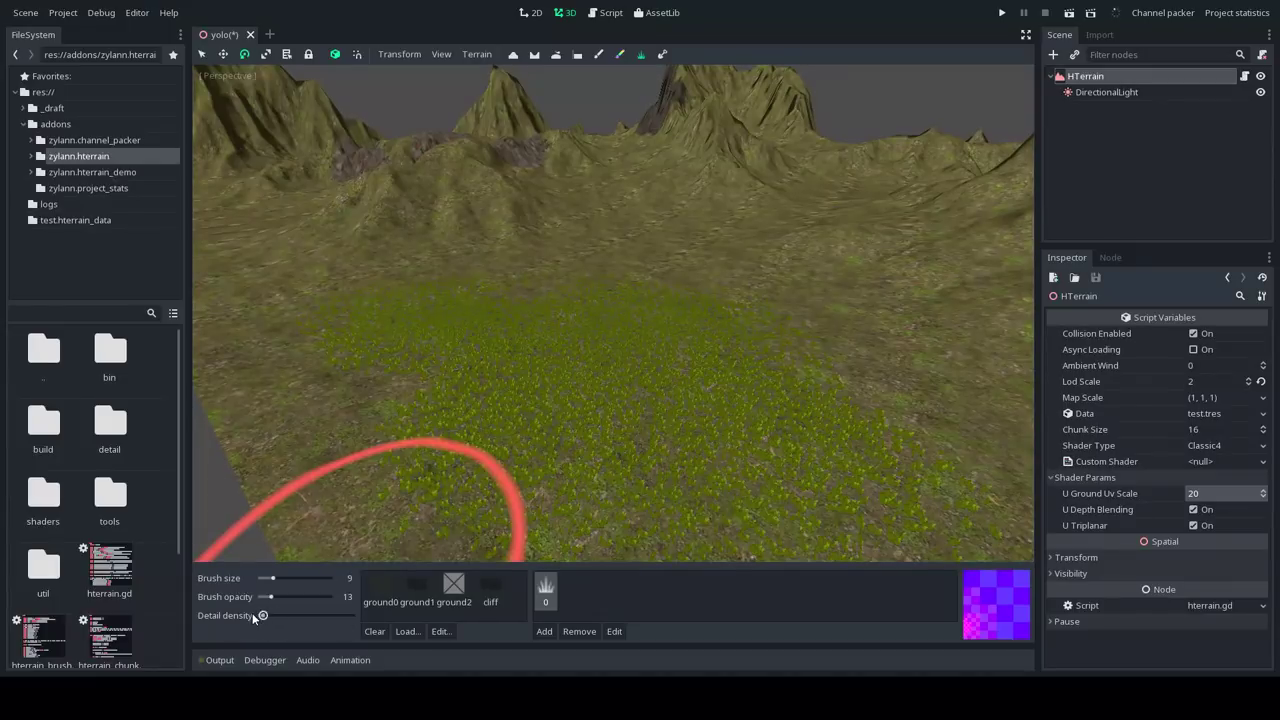
pyautogui.moveTo(481, 447); pyautogui.dragTo(638, 439)
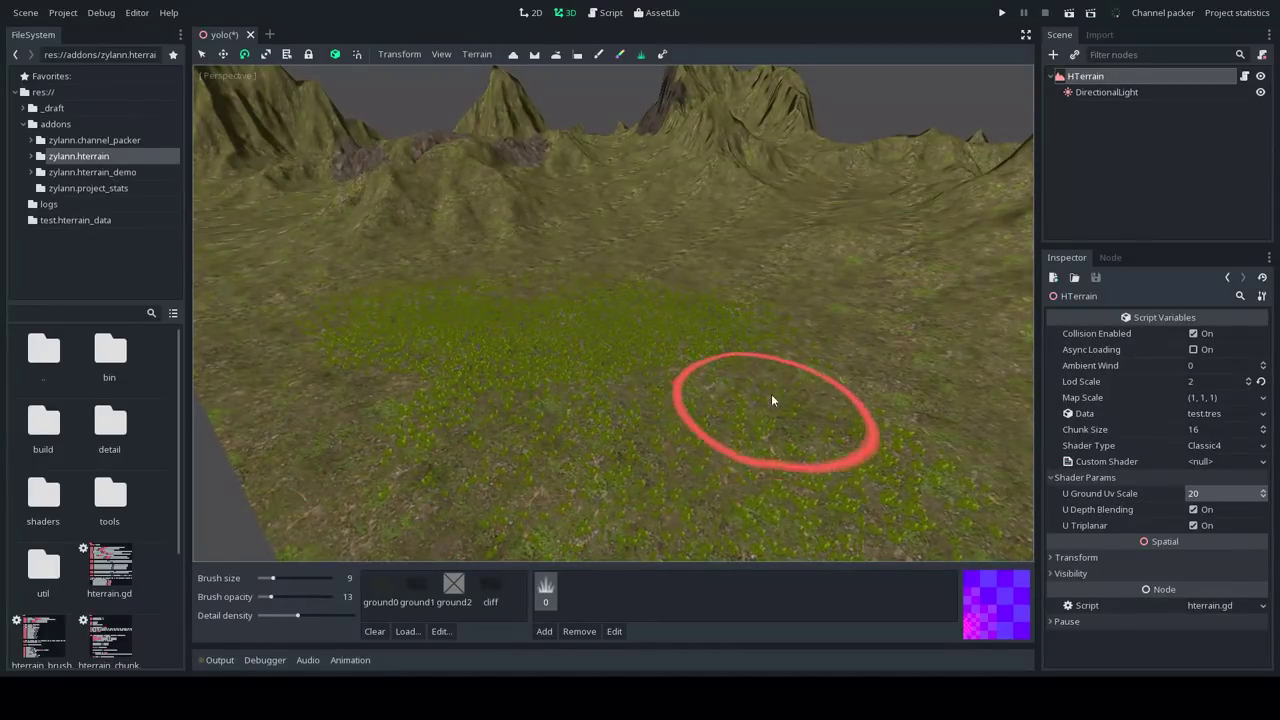
pyautogui.moveTo(793, 318); pyautogui.dragTo(793, 318, button='right')
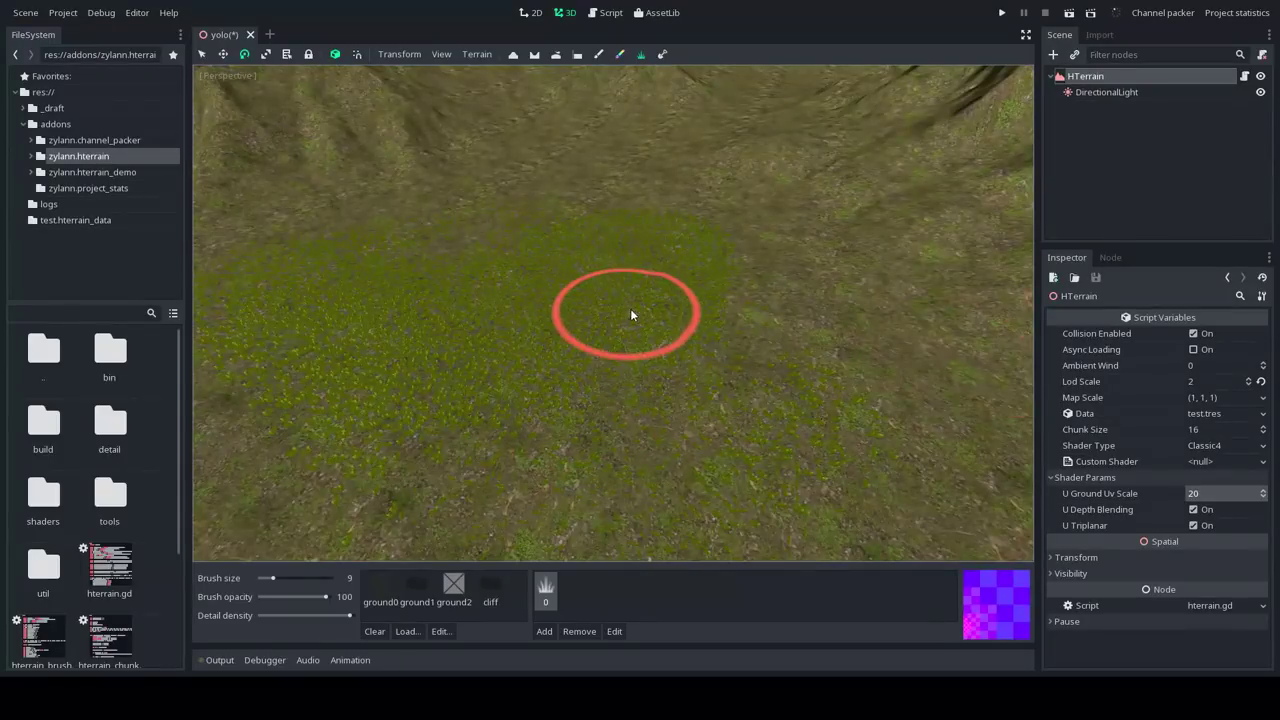
pyautogui.moveTo(631, 315); pyautogui.dragTo(640, 336, button='right')
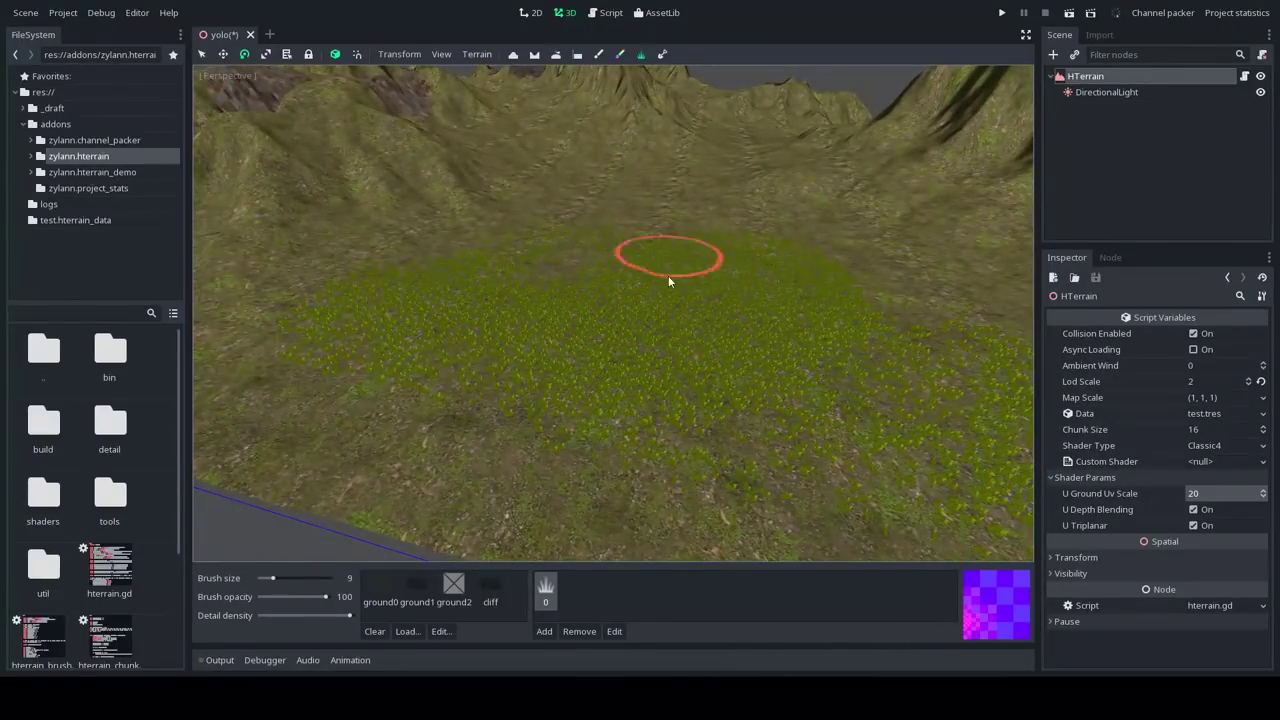
# Switch to File Explorer to check detail.png in the test.hterrain_data folder, and return to the Godot editor
pyautogui.click(492, 112)
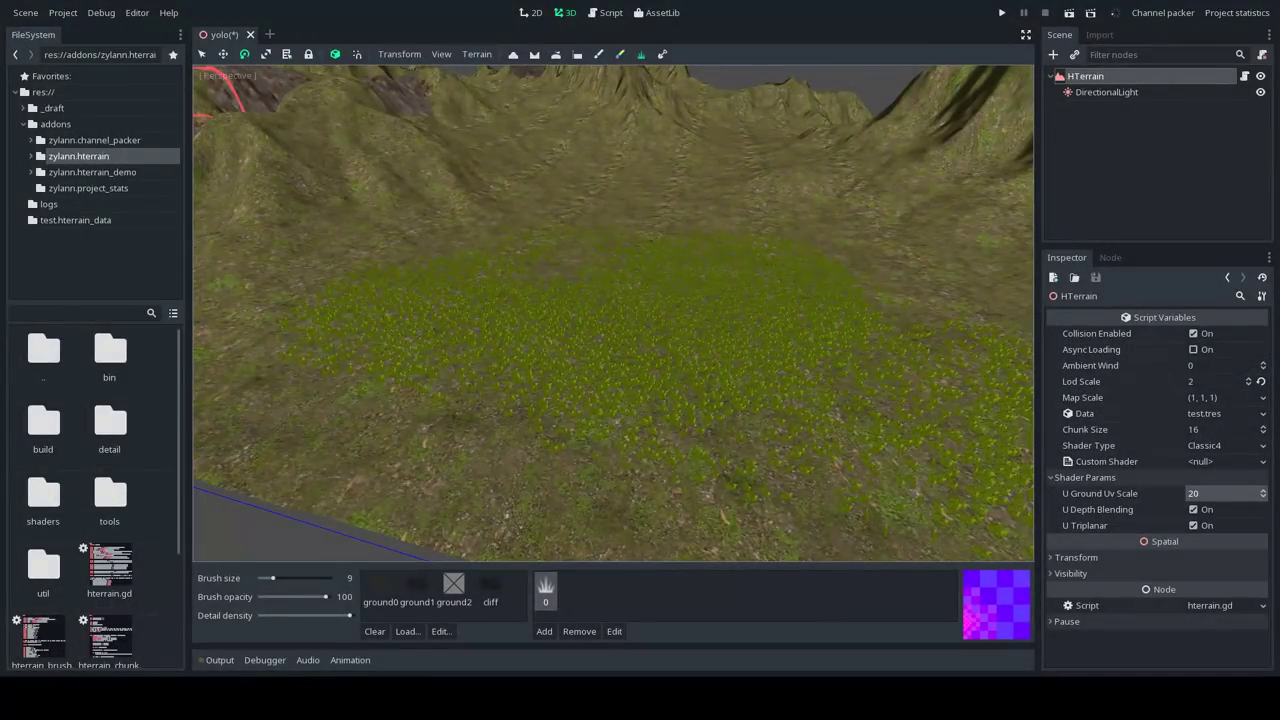
pyautogui.hotkey('alt', 'Tab')
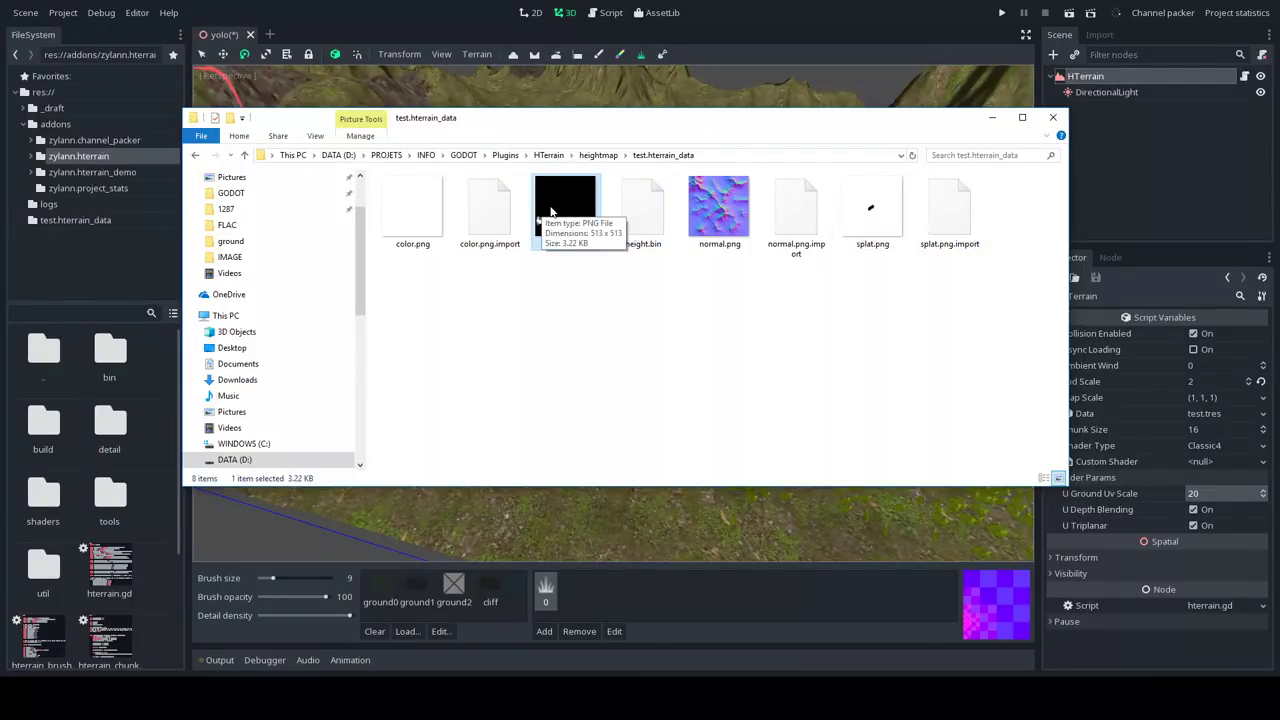
pyautogui.click(835, 33)
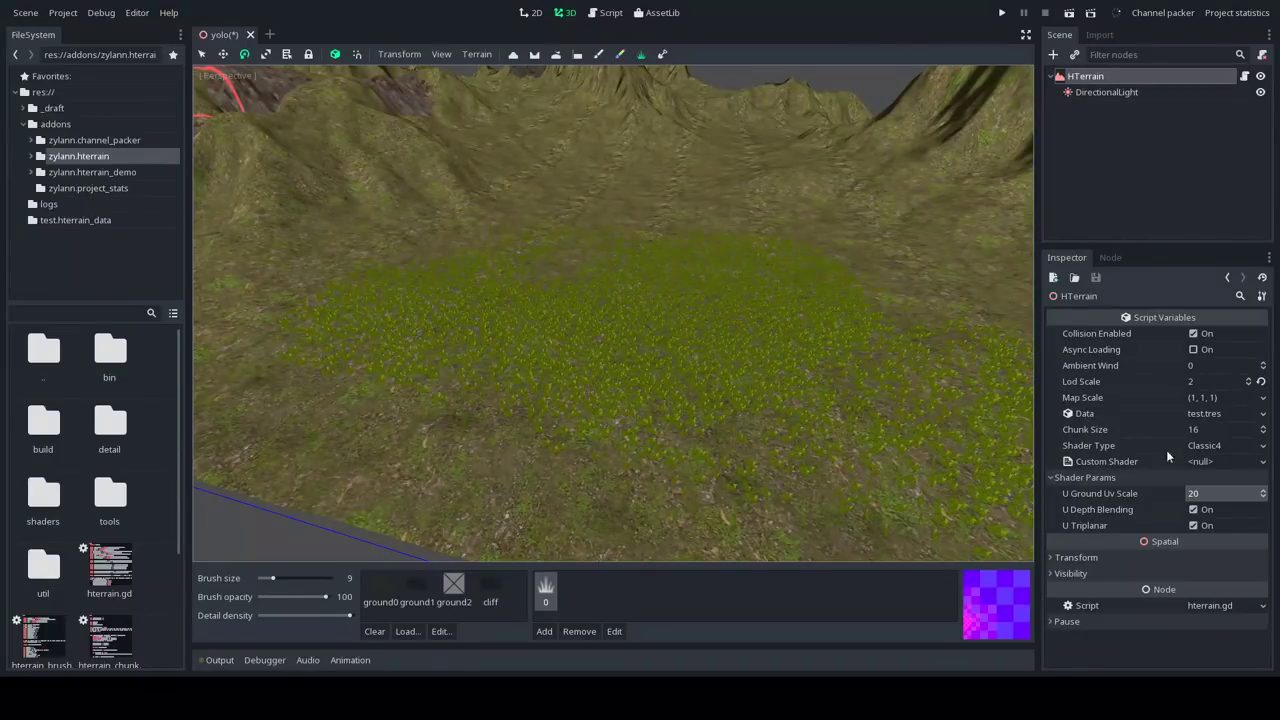
pyautogui.hotkey('alt', 'Tab')
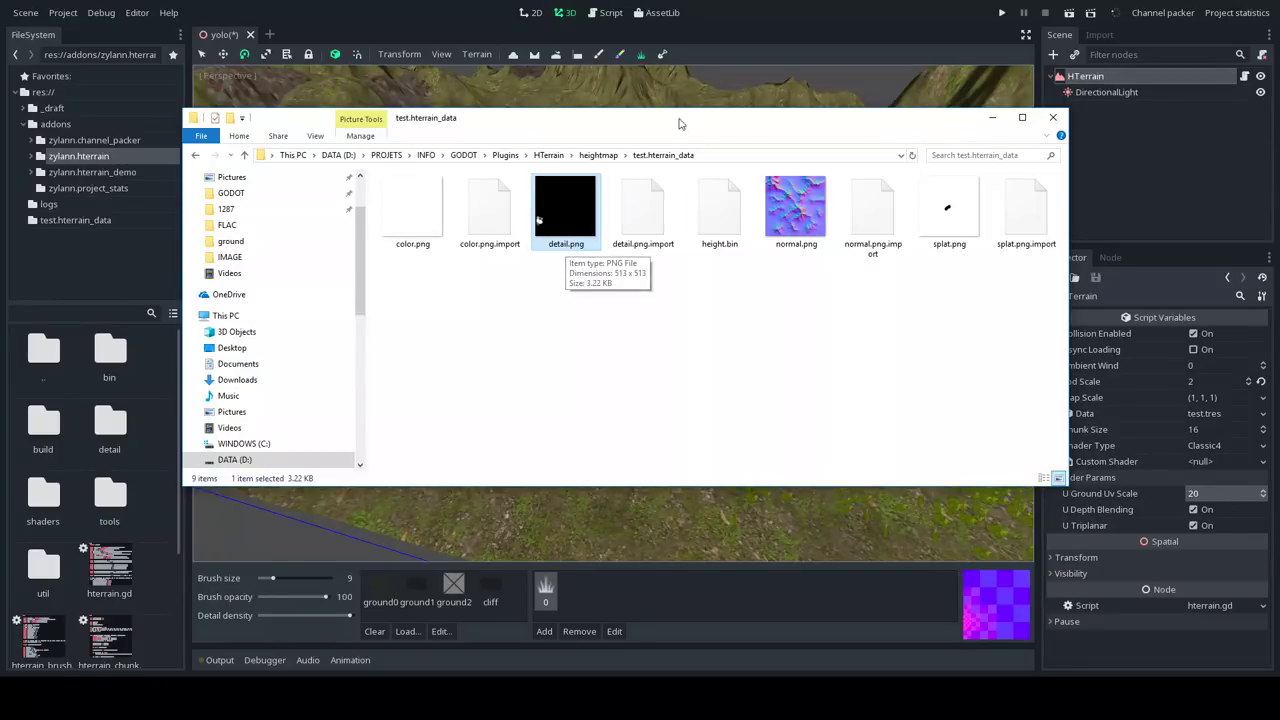
pyautogui.hotkey('alt', 'Tab')
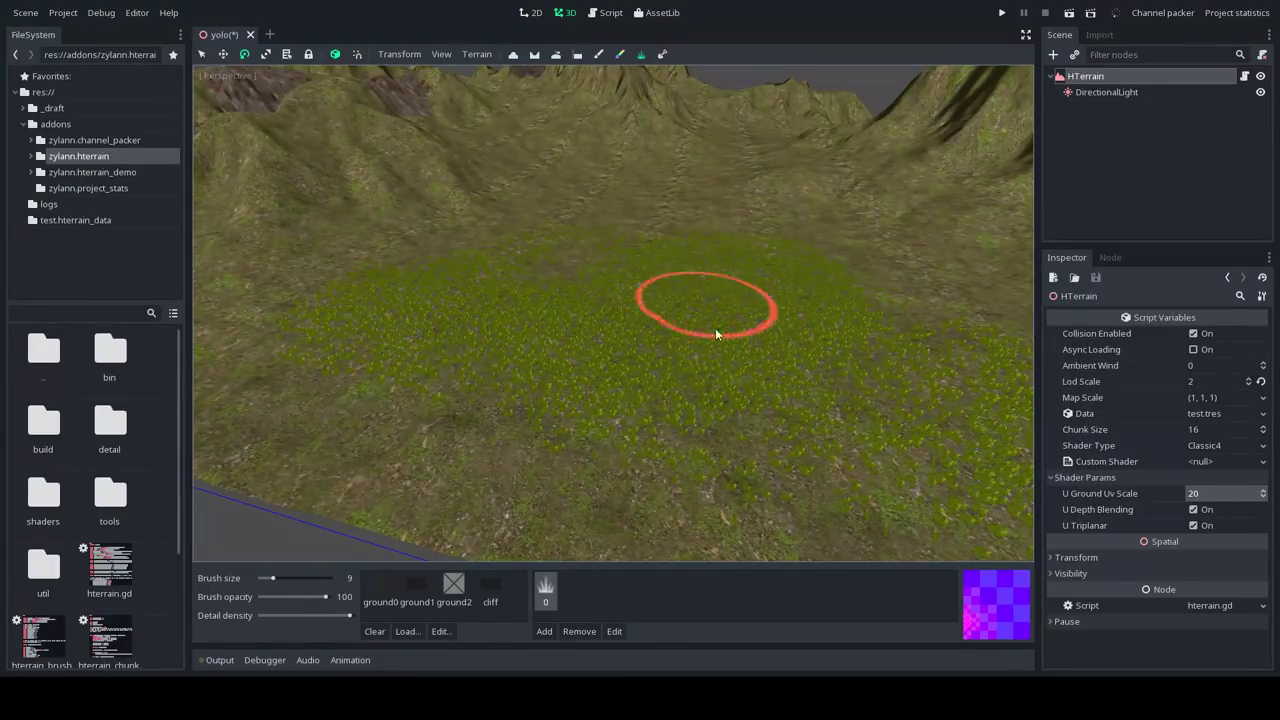
pyautogui.hotkey('alt', 'Tab')
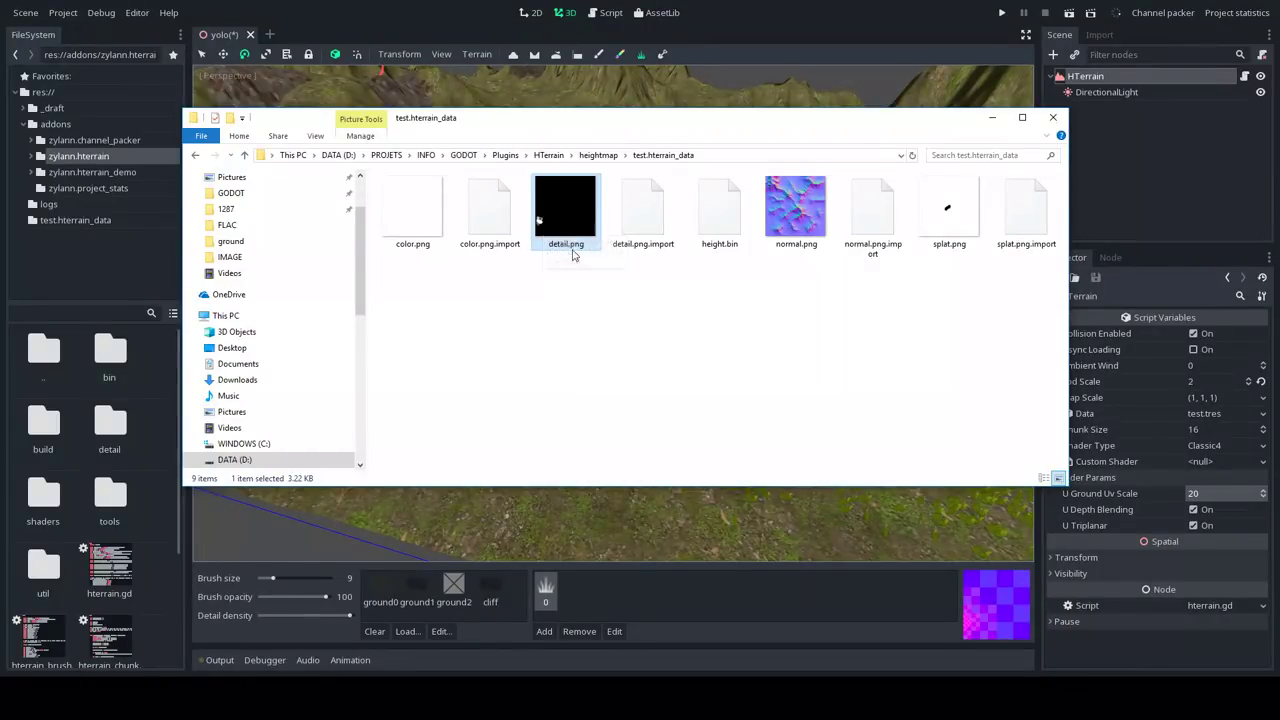
pyautogui.click(793, 35)
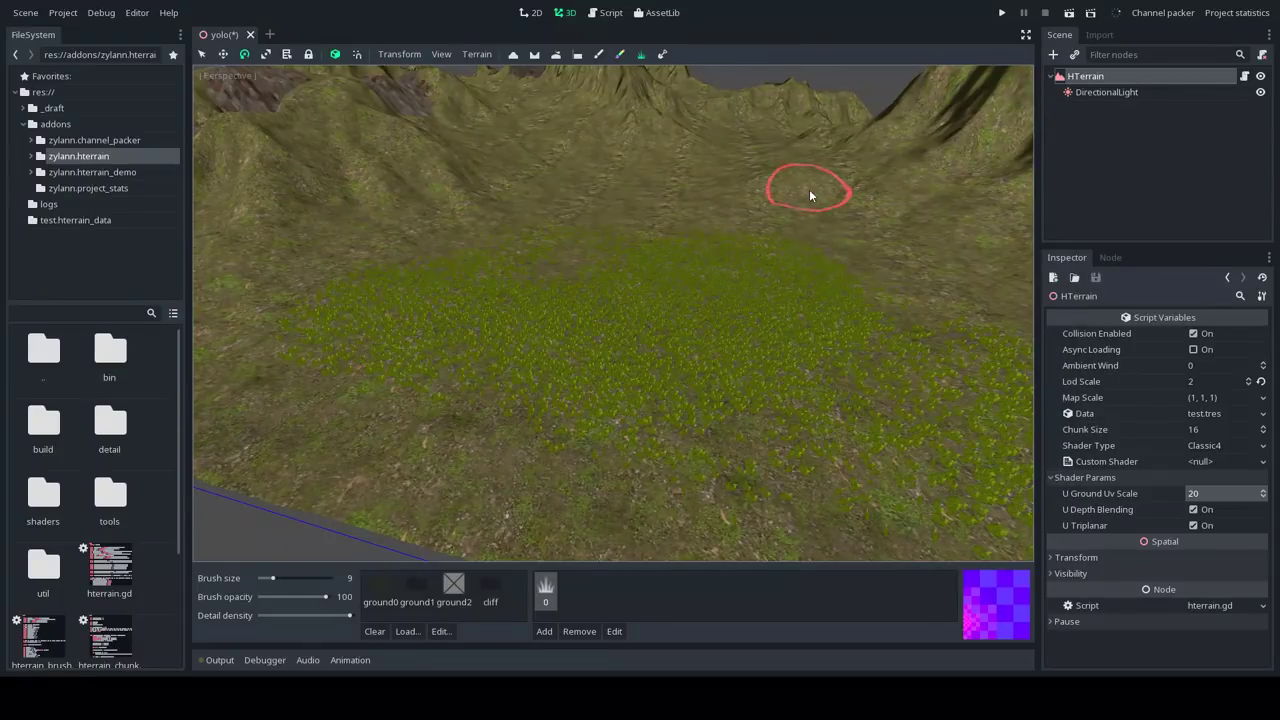
# Set the terrain's Ambient Wind to 0.2 and examine its effect on the grass from ground level
pyautogui.moveTo(811, 196); pyautogui.dragTo(1020, 170, button='right')
pyautogui.press('w')
pyautogui.scroll(2, 638, 345)
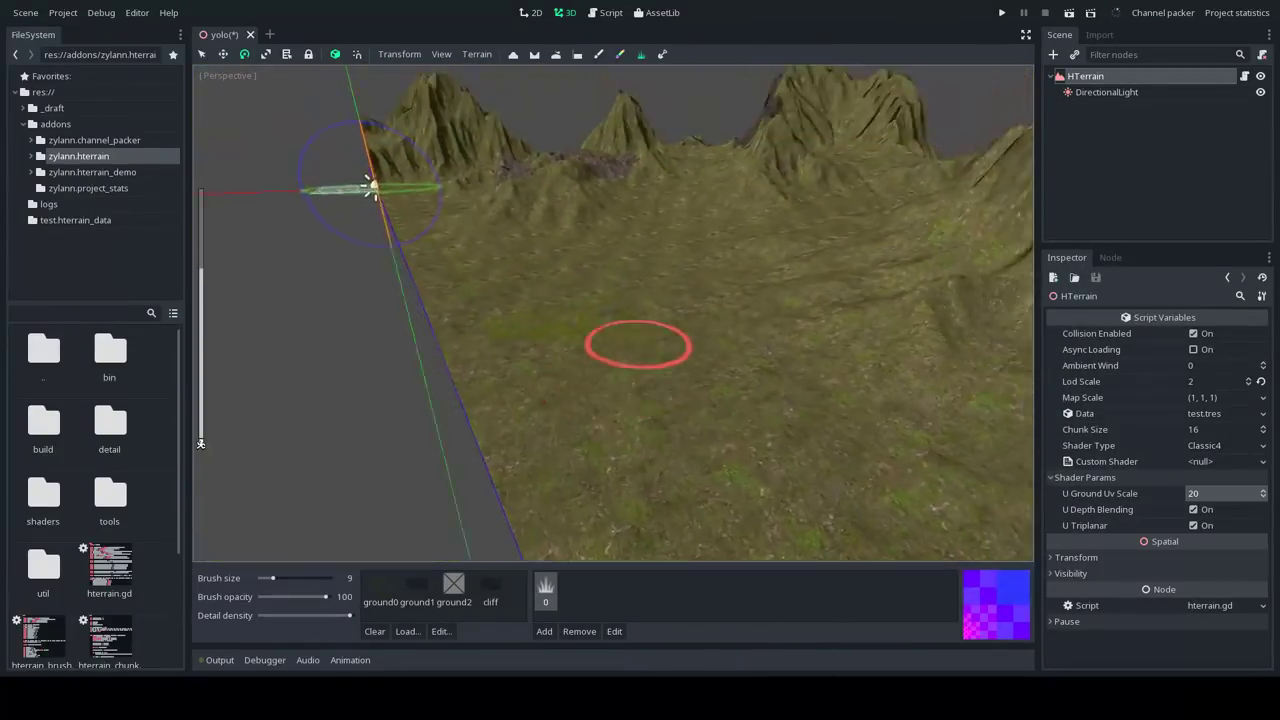
pyautogui.press('w')
pyautogui.moveTo(638, 345)
pyautogui.mouseDown(button='right')
pyautogui.moveTo(631, 317)
pyautogui.moveTo(628, 372)
pyautogui.moveTo(611, 370)
pyautogui.mouseUp(button='right')
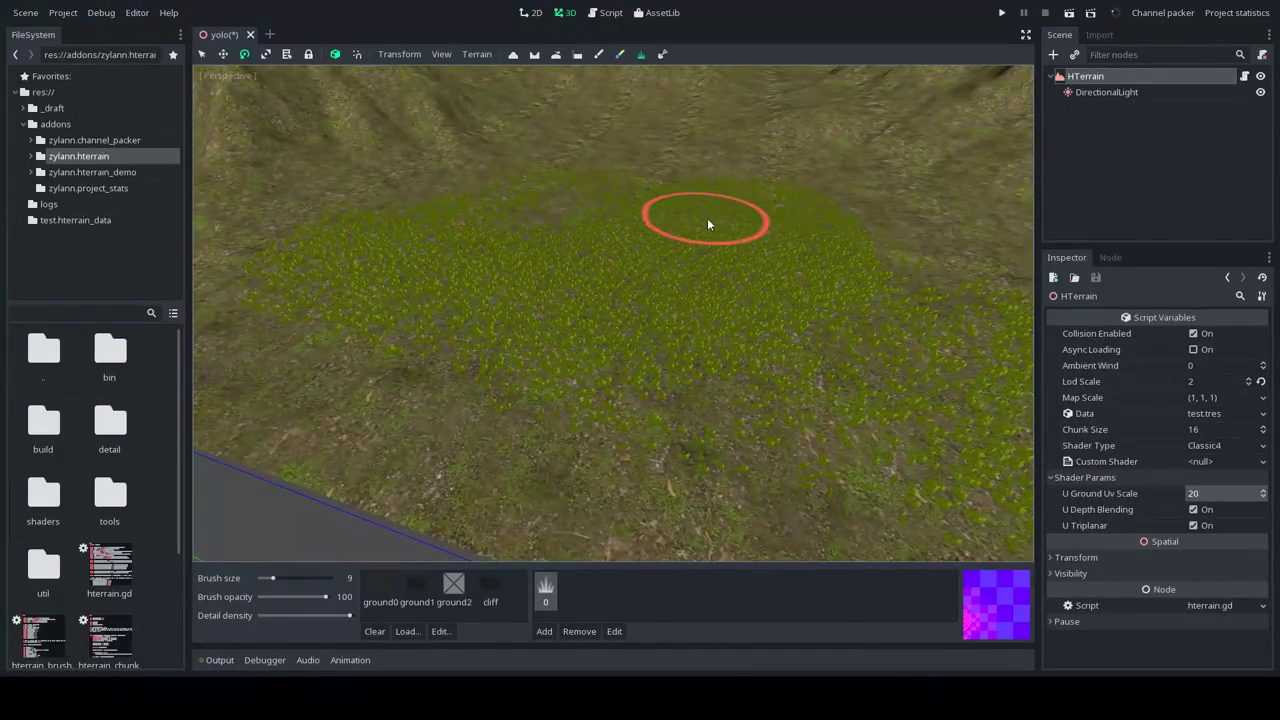
pyautogui.moveTo(648, 415); pyautogui.dragTo(640, 343, button='right')
pyautogui.scroll(1, 637, 350)
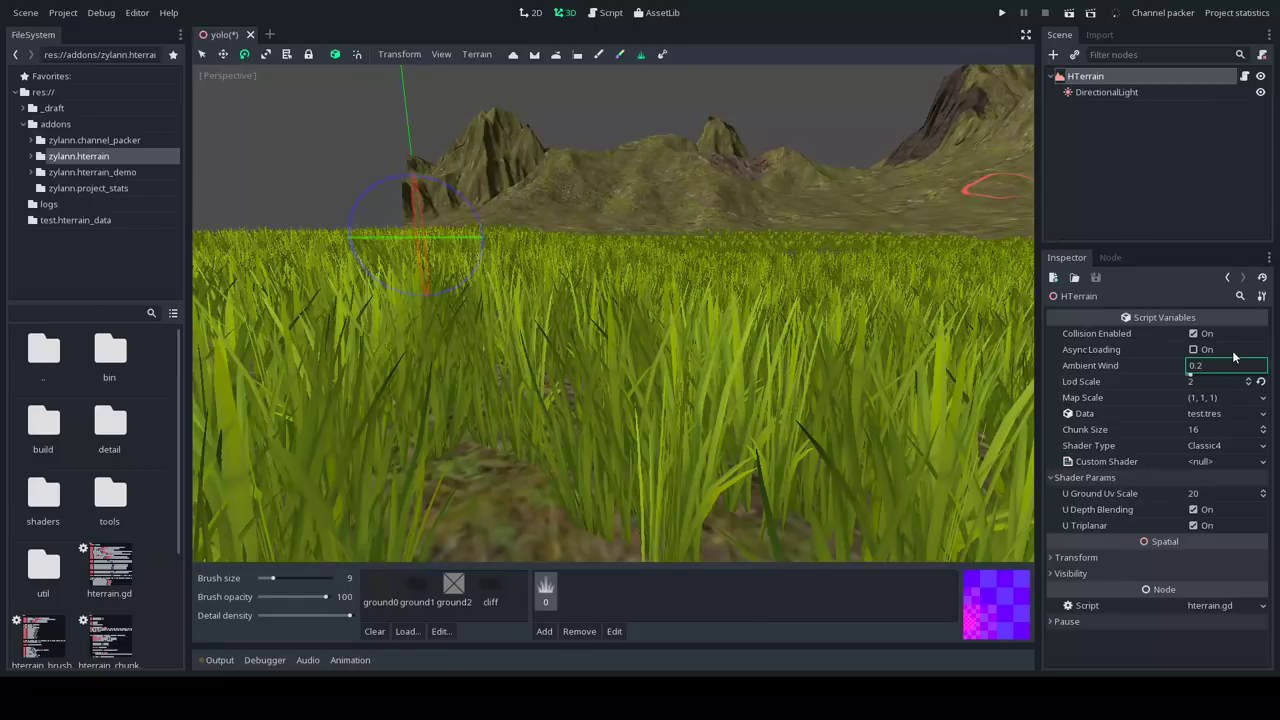
pyautogui.press('Return')
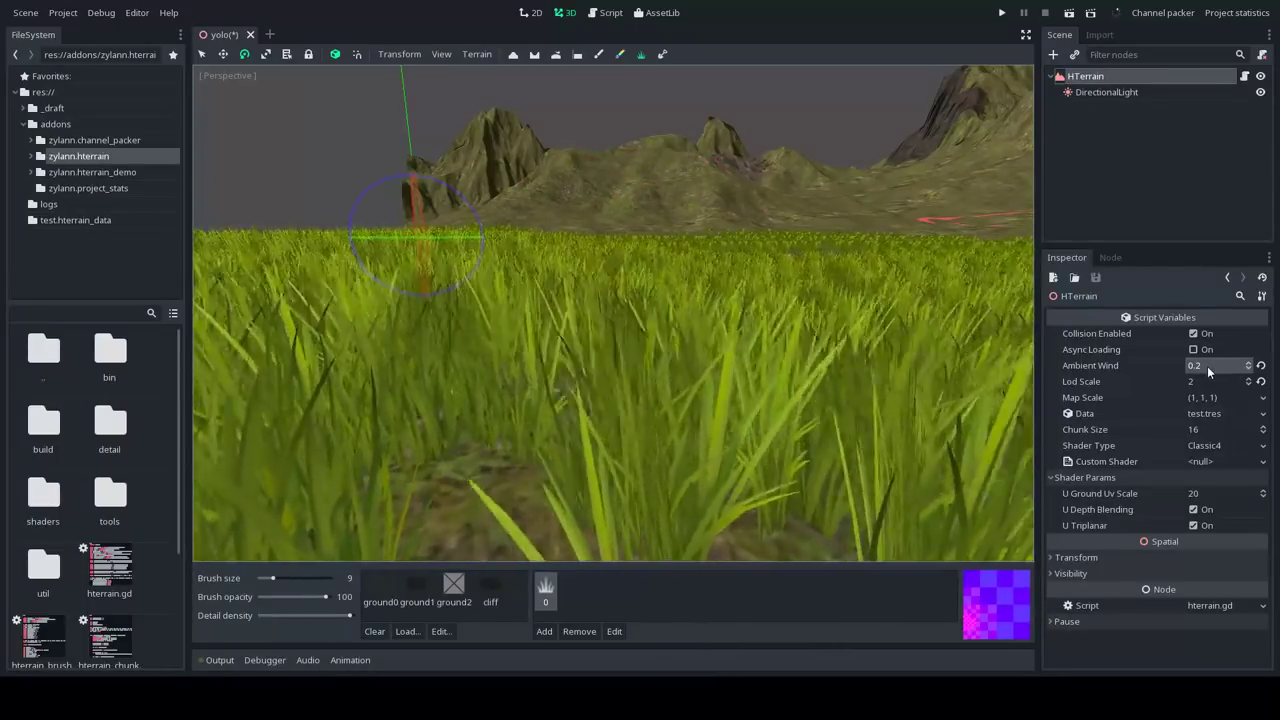
pyautogui.scroll(-4, 698, 316)
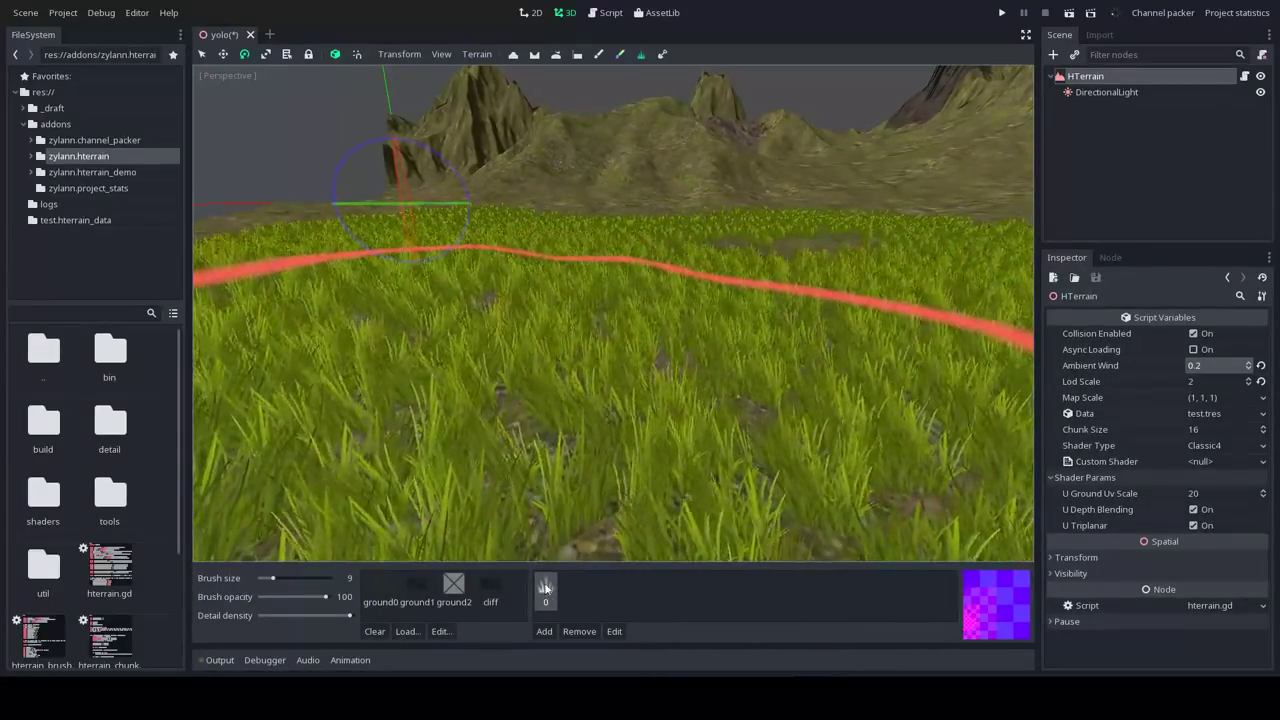
# Add a second detail layer to the terrain using icon.png from the project root as its texture
pyautogui.moveTo(601, 300); pyautogui.dragTo(630, 345, button='middle')
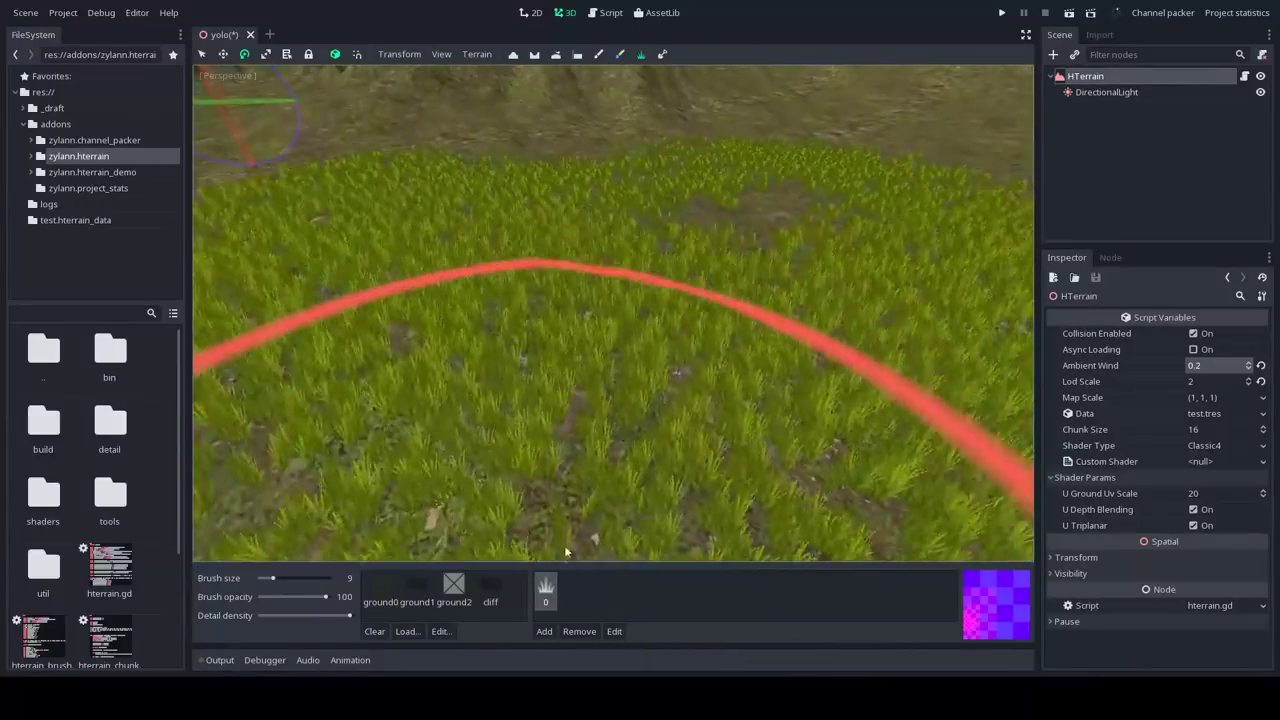
pyautogui.click(544, 630)
pyautogui.click(643, 272)
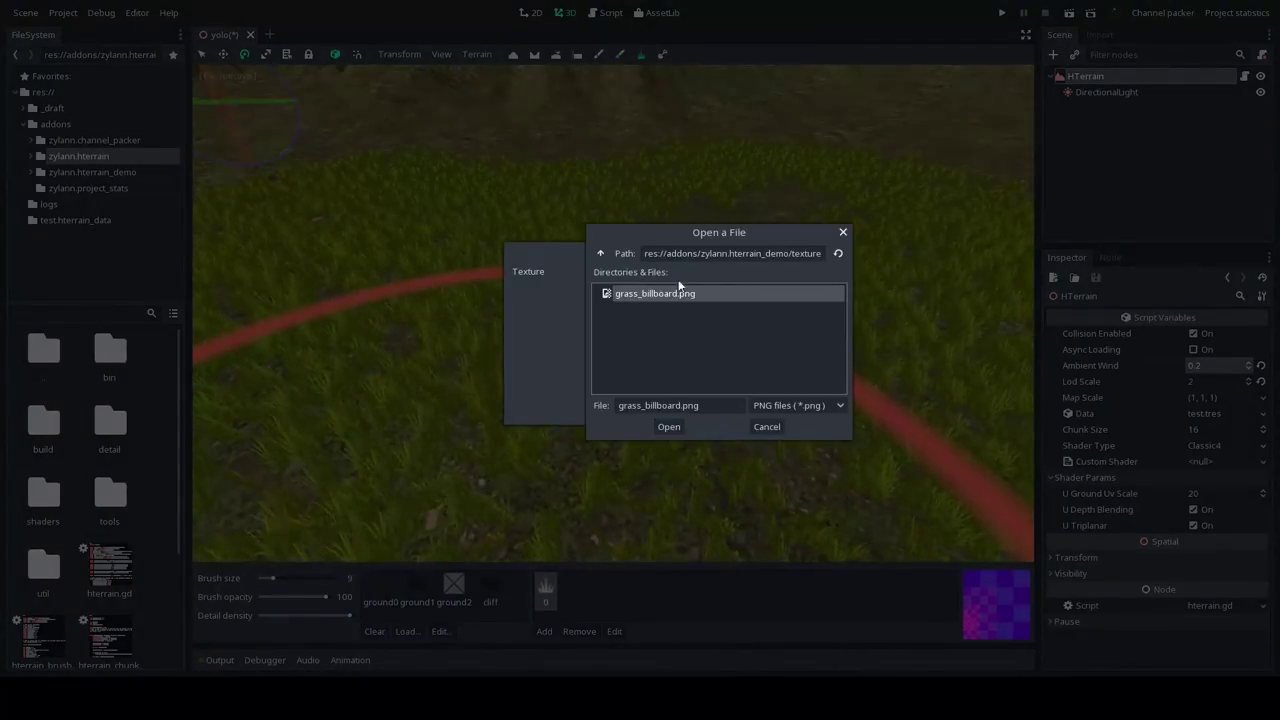
pyautogui.click(600, 253)
pyautogui.click(600, 253)
pyautogui.click(600, 253)
pyautogui.scroll(-1, 706, 314)
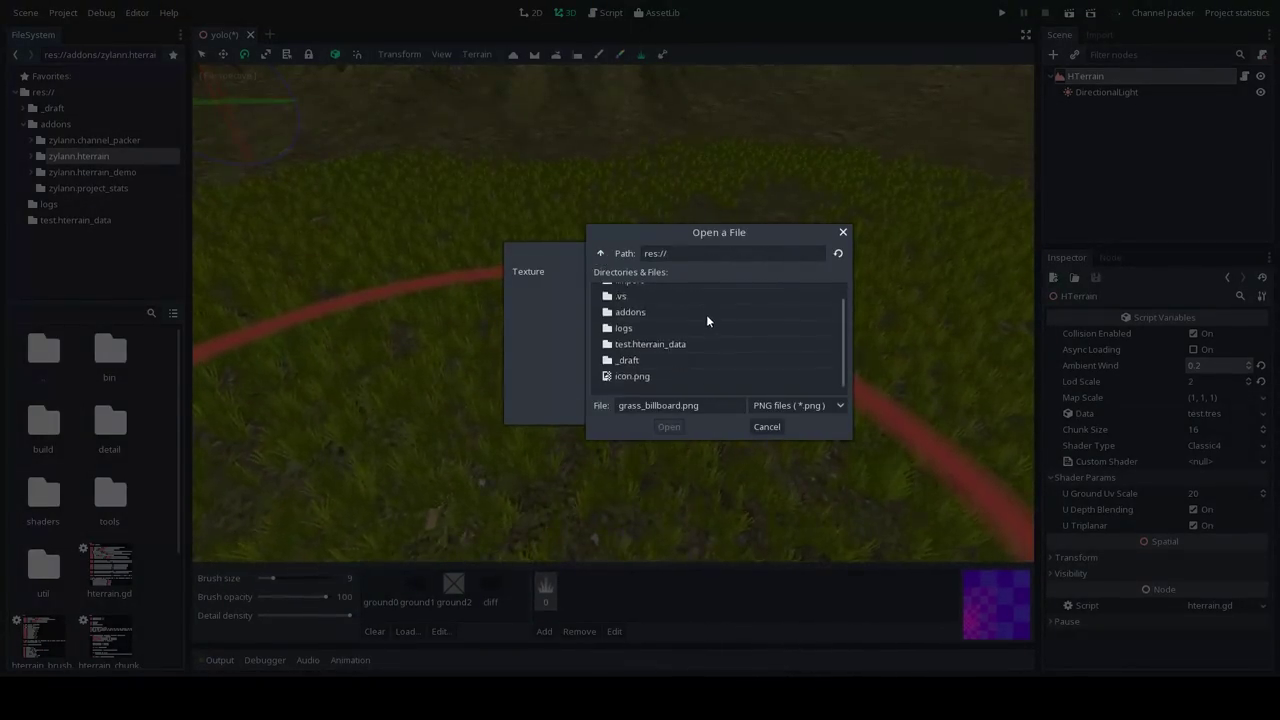
pyautogui.doubleClick(635, 376)
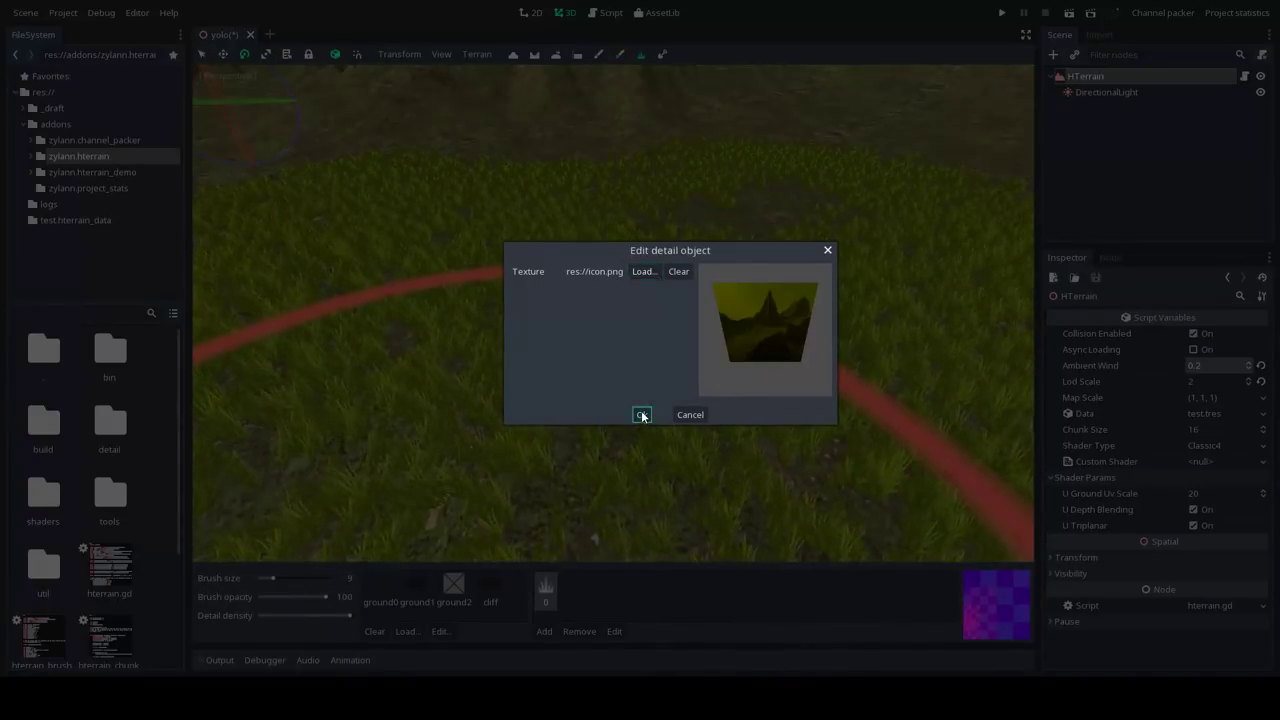
pyautogui.click(641, 412)
# Paint a dense patch of the icon-textured detail layer over the edge of the grass at full opacity and density
pyautogui.keyDown('shift'); pyautogui.moveTo(748, 267); pyautogui.dragTo(315, 298, button='middle'); pyautogui.keyUp('shift')
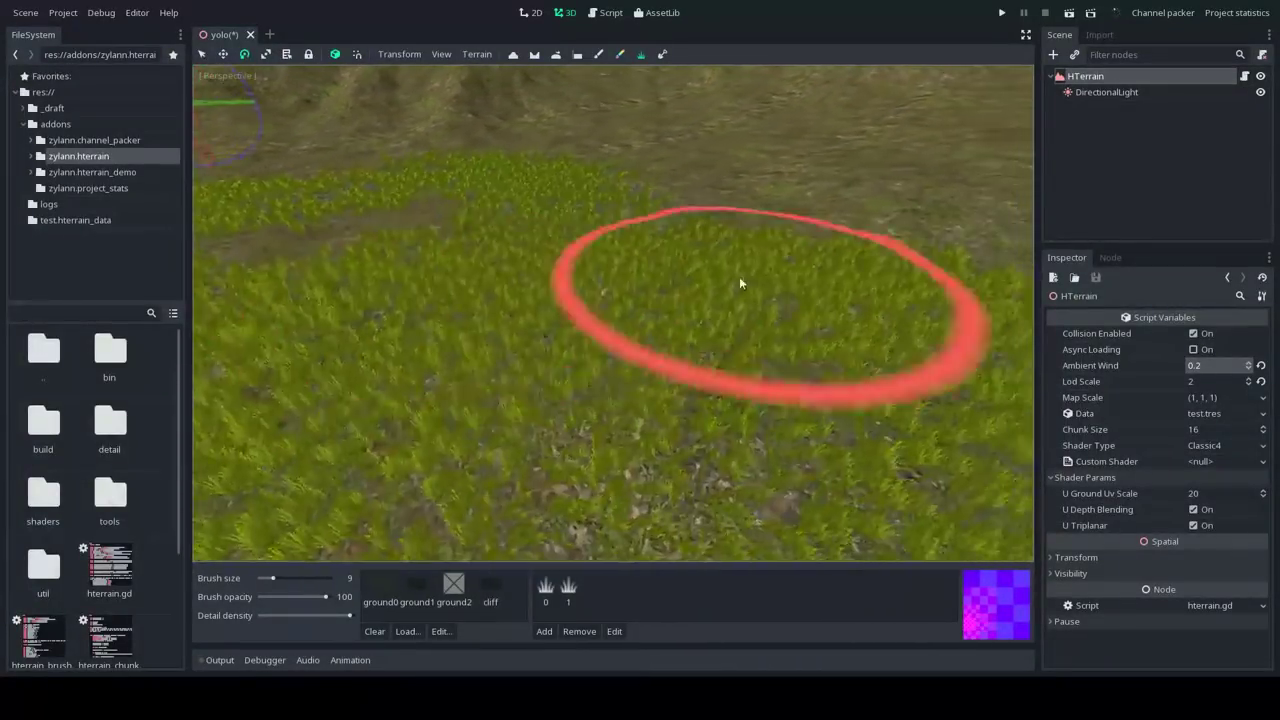
pyautogui.keyDown('shift'); pyautogui.moveTo(739, 276); pyautogui.dragTo(335, 360, button='middle'); pyautogui.keyUp('shift')
pyautogui.click(568, 586)
pyautogui.moveTo(679, 336)
pyautogui.mouseDown()
pyautogui.moveTo(688, 292)
pyautogui.moveTo(643, 255)
pyautogui.moveTo(621, 307)
pyautogui.moveTo(800, 266)
pyautogui.moveTo(630, 360)
pyautogui.mouseUp()
pyautogui.scroll(6, 630, 360)
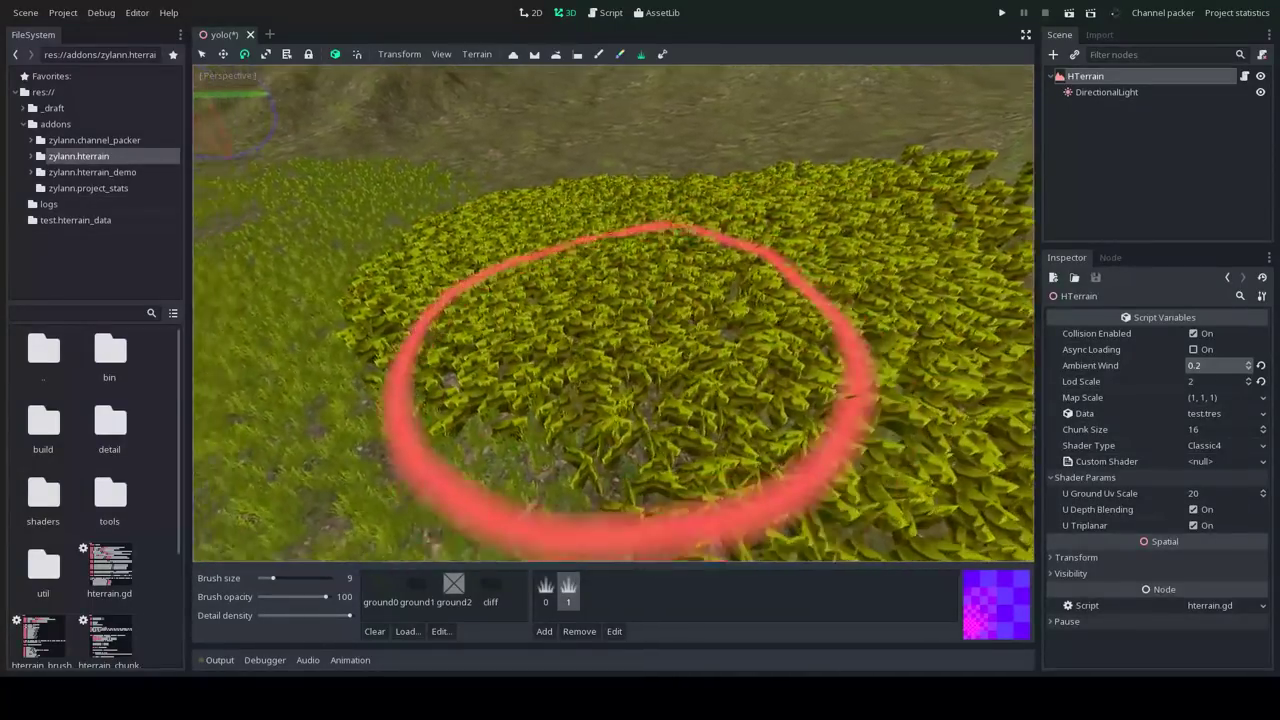
pyautogui.scroll(3, 630, 360)
pyautogui.moveTo(630, 360)
pyautogui.mouseDown(button='middle')
pyautogui.moveTo(650, 290)
pyautogui.moveTo(600, 285)
pyautogui.moveTo(580, 315)
pyautogui.moveTo(680, 310)
pyautogui.moveTo(585, 295)
pyautogui.moveTo(600, 330)
pyautogui.moveTo(630, 346)
pyautogui.mouseUp(button='middle')
pyautogui.scroll(-8, 610, 335)
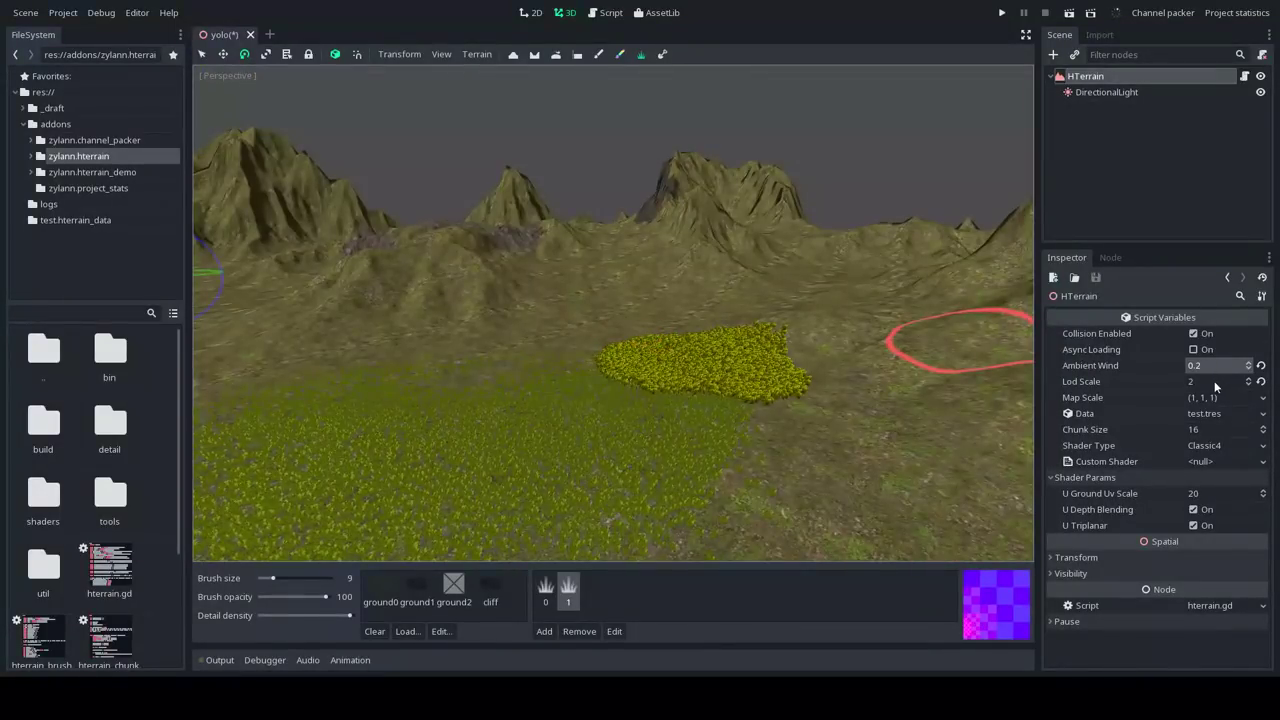
# Examine the terrain's level of detail from near the ground and from far above the whole map
pyautogui.moveTo(685, 280); pyautogui.dragTo(665, 262, button='right')
pyautogui.scroll(8, 653, 338)
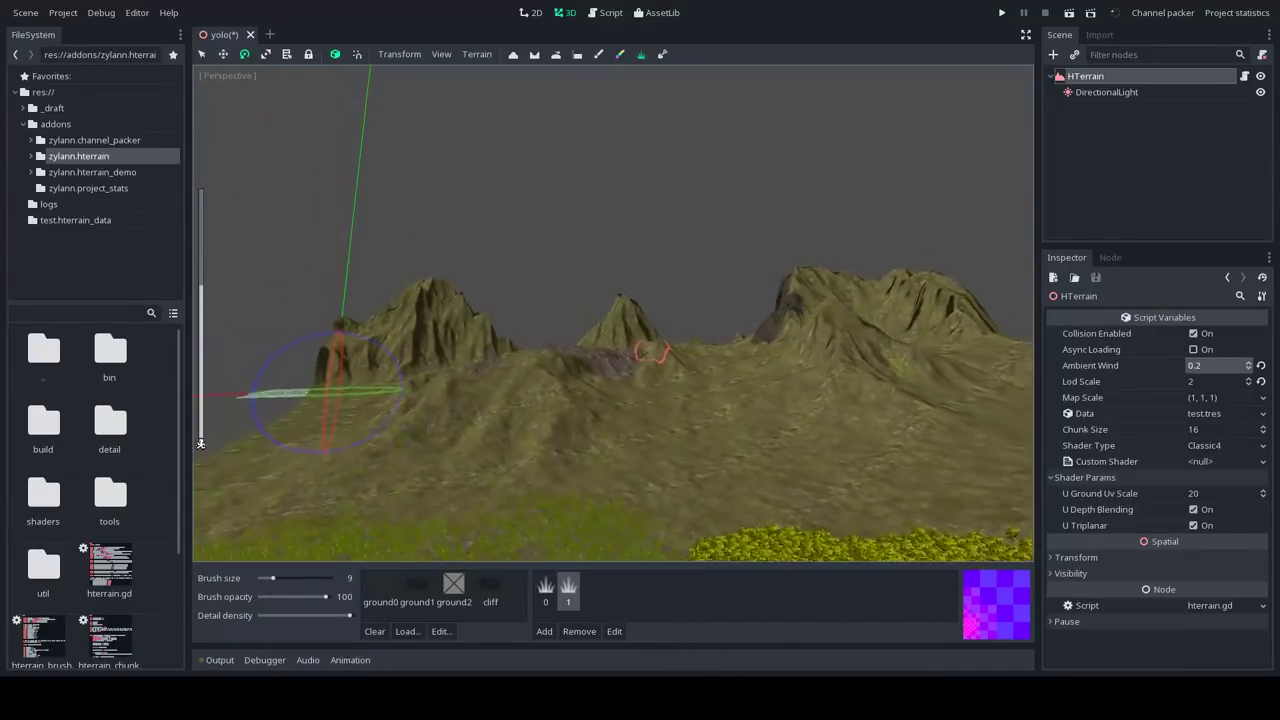
pyautogui.moveTo(647, 333)
pyautogui.mouseDown(button='right')
pyautogui.moveTo(520, 330)
pyautogui.moveTo(697, 343)
pyautogui.moveTo(642, 334)
pyautogui.moveTo(622, 312)
pyautogui.moveTo(645, 325)
pyautogui.moveTo(555, 345)
pyautogui.moveTo(646, 342)
pyautogui.moveTo(629, 317)
pyautogui.mouseUp(button='right')
pyautogui.press('s')
pyautogui.press('s')
pyautogui.press('w')
pyautogui.scroll(3, 642, 336)
pyautogui.scroll(-3, 645, 337)
pyautogui.scroll(5, 646, 342)
# Display the viewport as wireframe and examine the terrain mesh from afar and up close
pyautogui.click(224, 76)
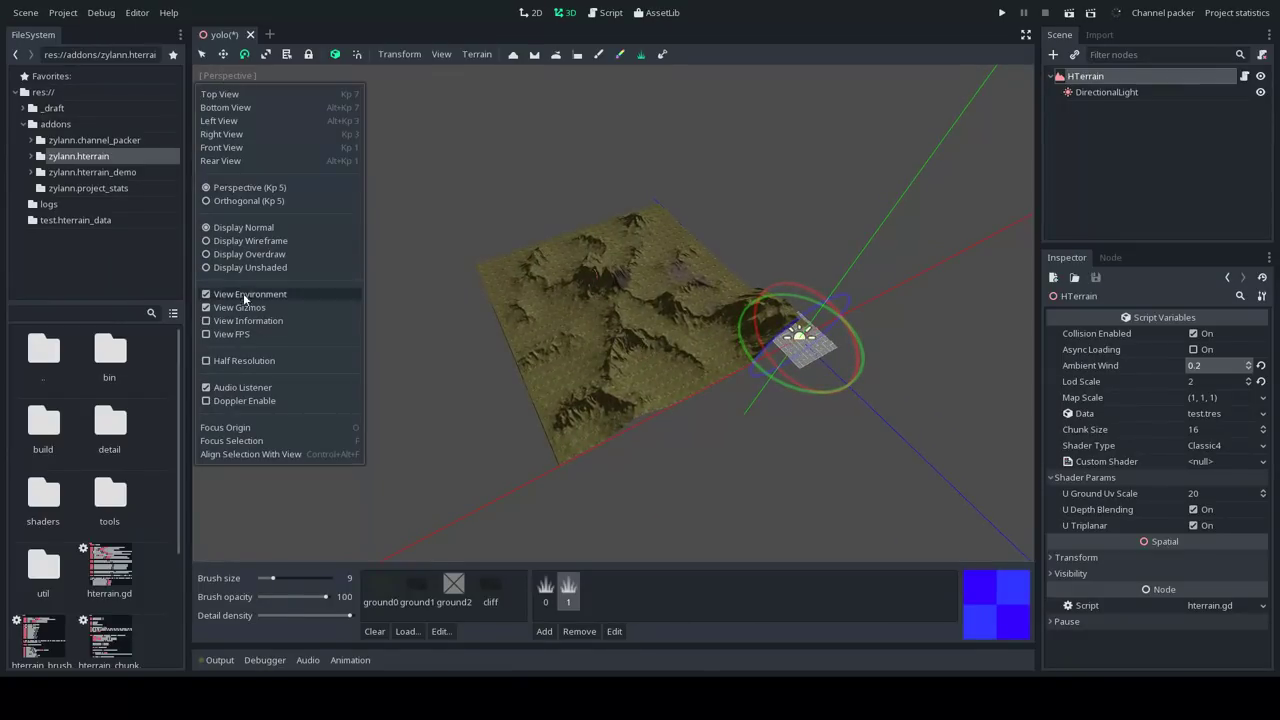
pyautogui.click(262, 241)
pyautogui.moveTo(700, 317)
pyautogui.mouseDown(button='middle')
pyautogui.moveTo(750, 319)
pyautogui.moveTo(725, 314)
pyautogui.mouseUp(button='middle')
pyautogui.click(224, 76)
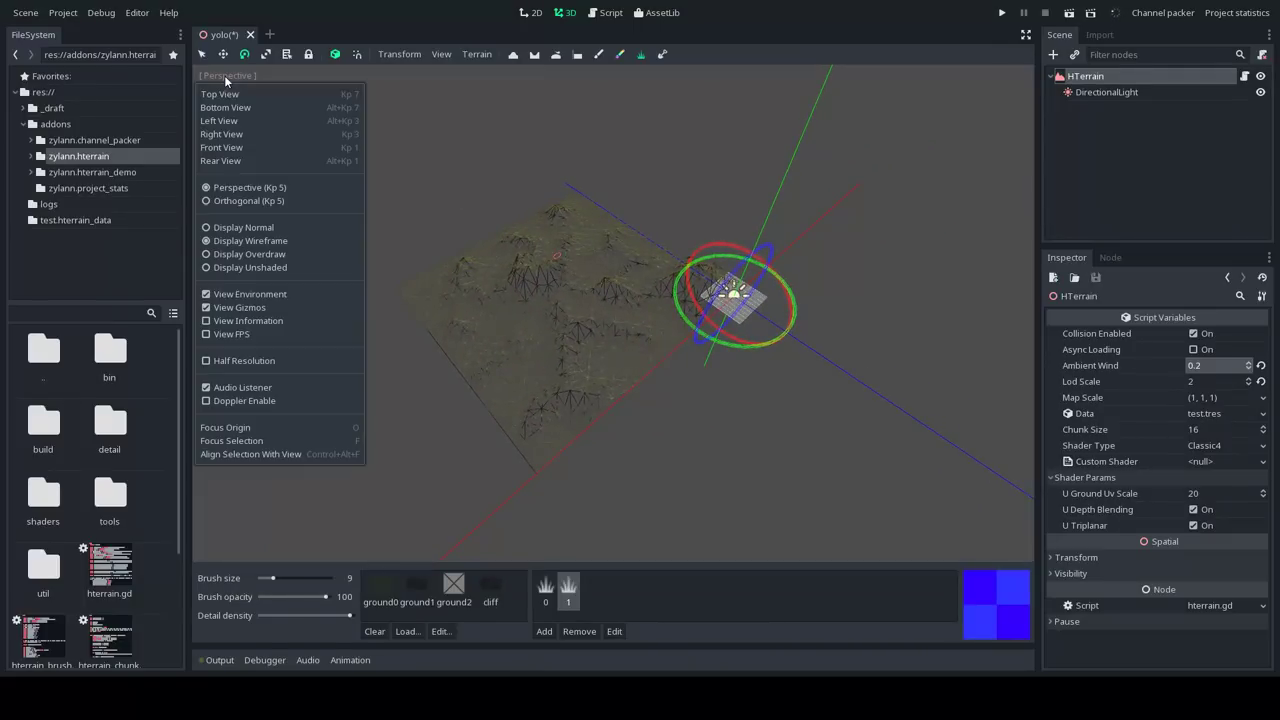
pyautogui.click(520, 218)
pyautogui.press('w')
pyautogui.moveTo(520, 218); pyautogui.dragTo(495, 218, button='right')
pyautogui.moveTo(689, 378)
pyautogui.mouseDown(button='right')
pyautogui.moveTo(628, 342)
pyautogui.moveTo(668, 342)
pyautogui.moveTo(640, 337)
pyautogui.mouseUp(button='right')
pyautogui.press('s')
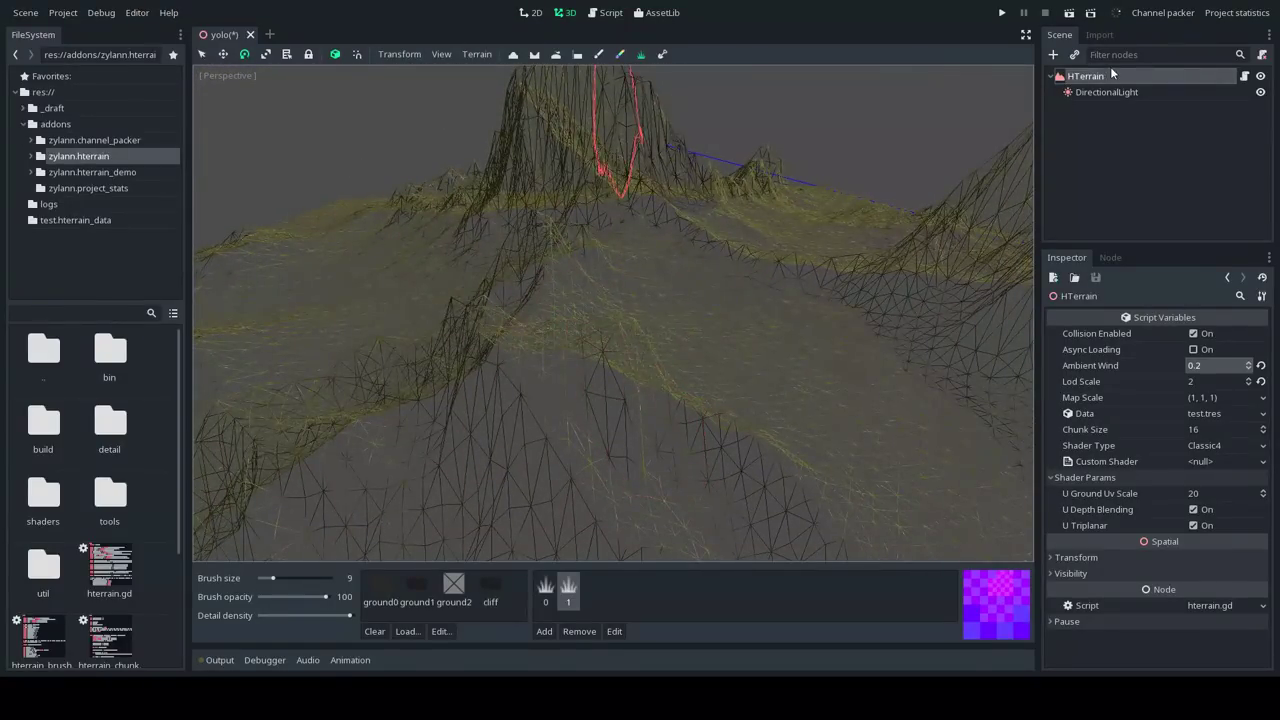
# Restore the normal display mode and view the rocky textured slopes of the terrain
pyautogui.click(227, 75)
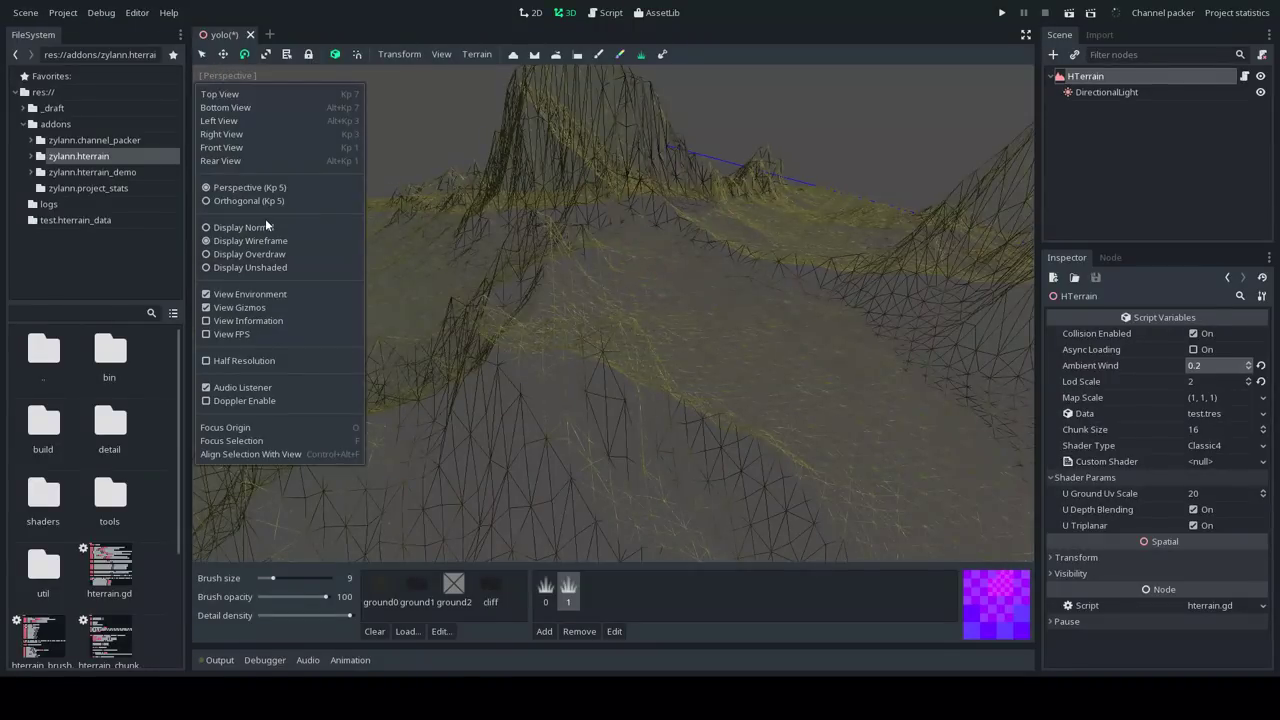
pyautogui.click(265, 226)
pyautogui.moveTo(634, 326)
pyautogui.mouseDown(button='right')
pyautogui.moveTo(665, 305)
pyautogui.moveTo(635, 324)
pyautogui.mouseUp(button='right')
pyautogui.press('w')
pyautogui.moveTo(603, 226); pyautogui.dragTo(1150, 439, button='right')
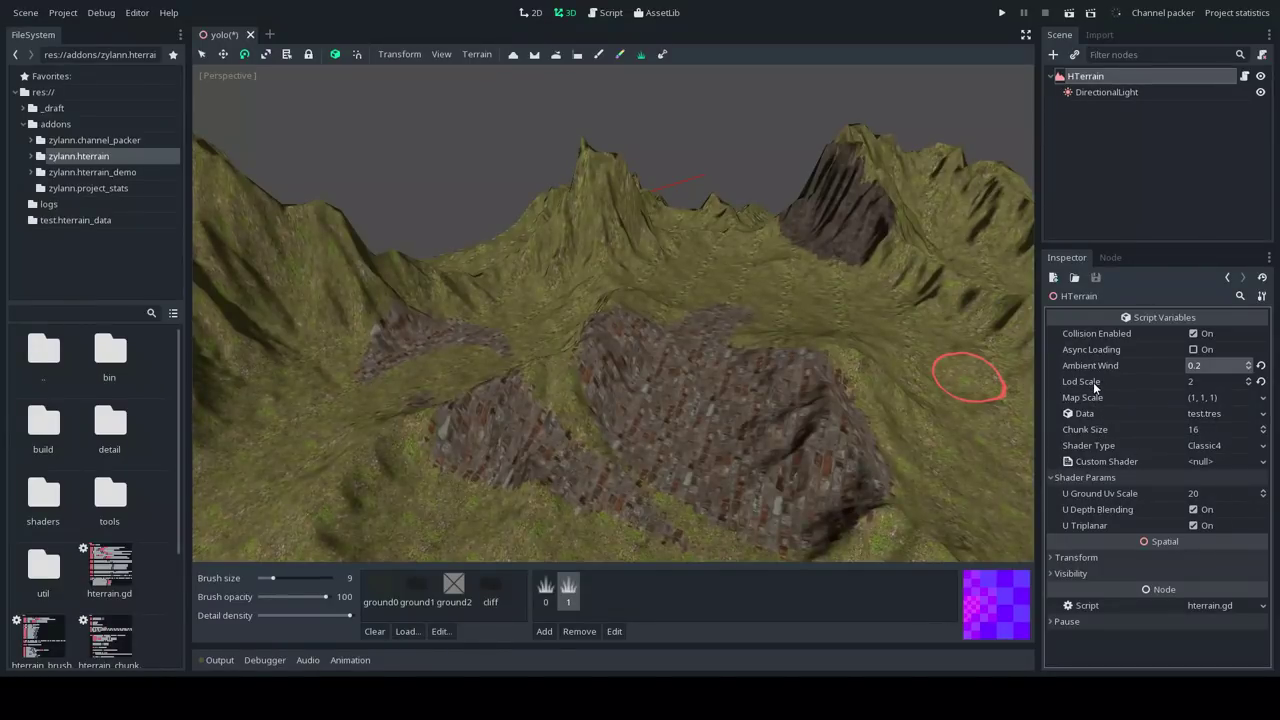
# Set the terrain's Chunk Size to 32 and examine the landscape from several angles
pyautogui.click(1199, 430)
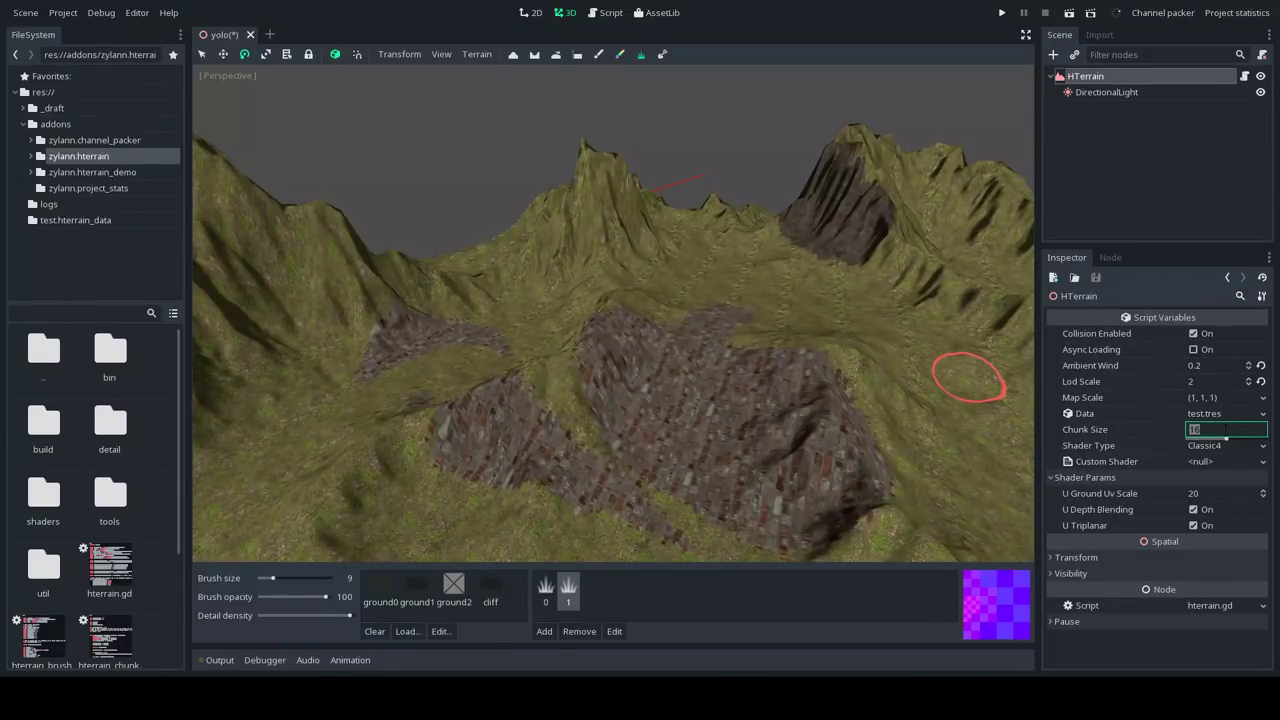
pyautogui.write('32')
pyautogui.press('Return')
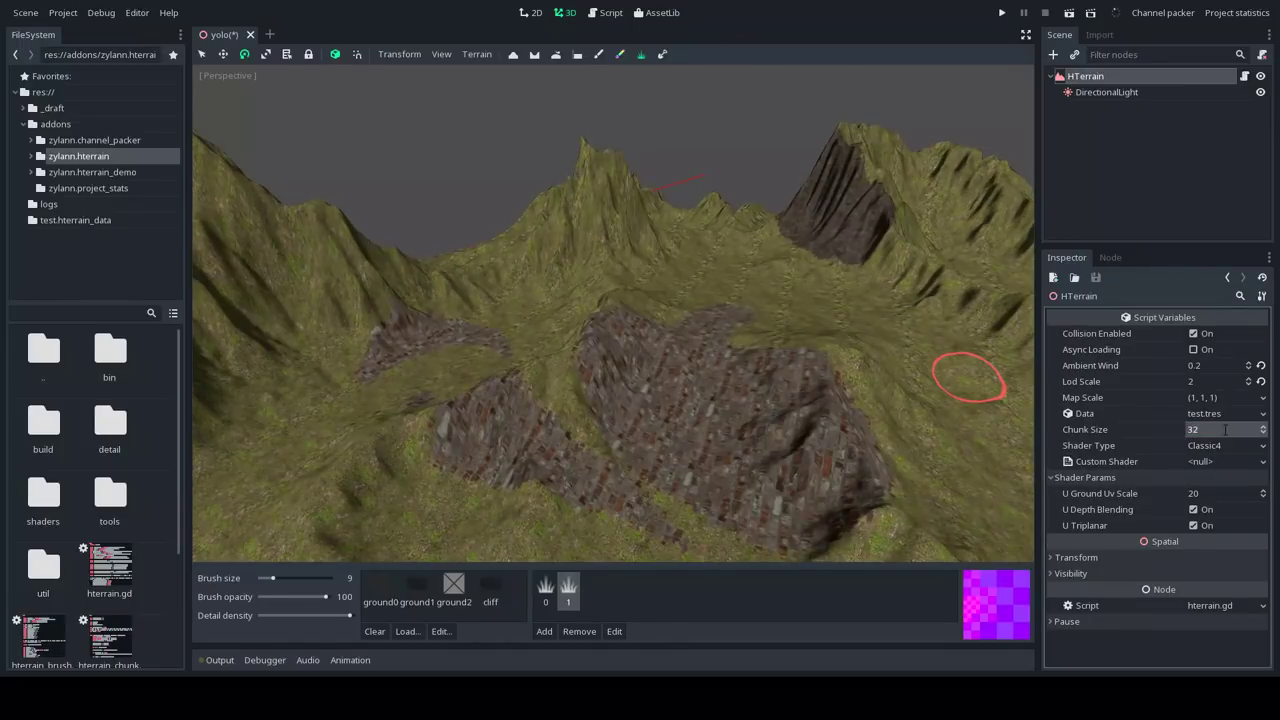
pyautogui.moveTo(780, 354); pyautogui.dragTo(643, 346, button='middle')
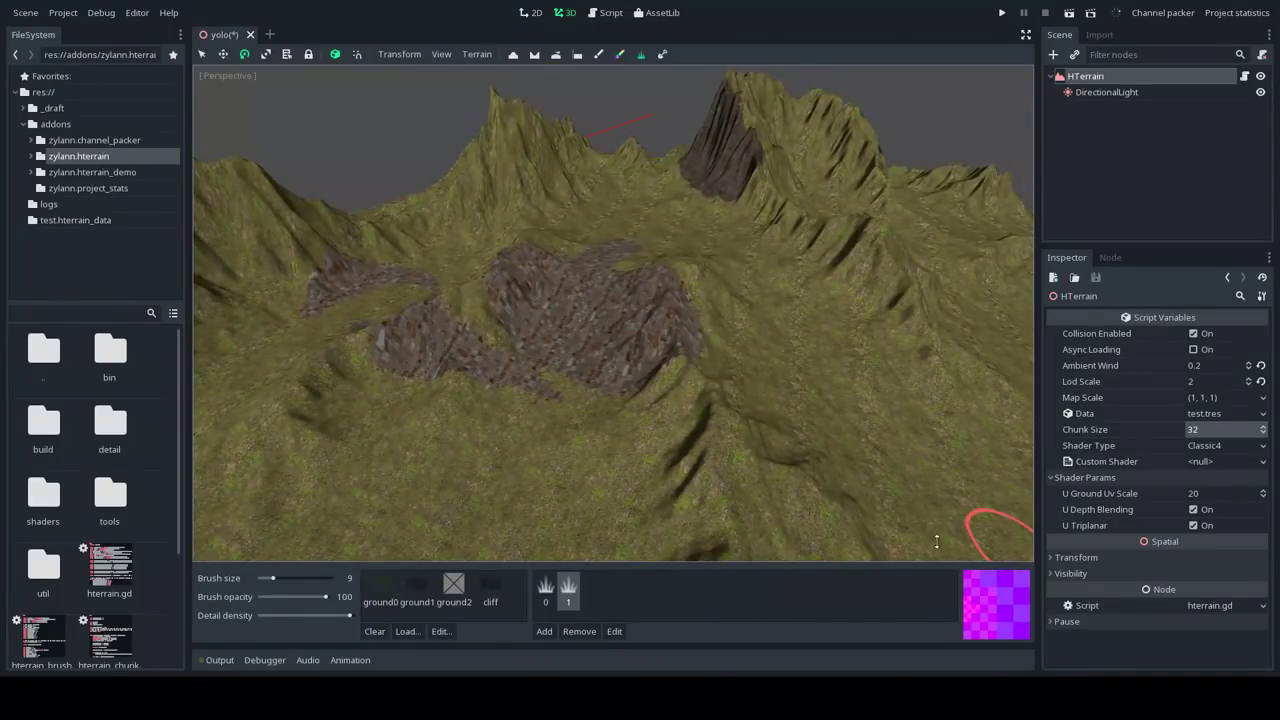
pyautogui.moveTo(630, 340)
pyautogui.mouseDown(button='middle')
pyautogui.moveTo(648, 320)
pyautogui.moveTo(623, 343)
pyautogui.moveTo(641, 338)
pyautogui.mouseUp(button='middle')
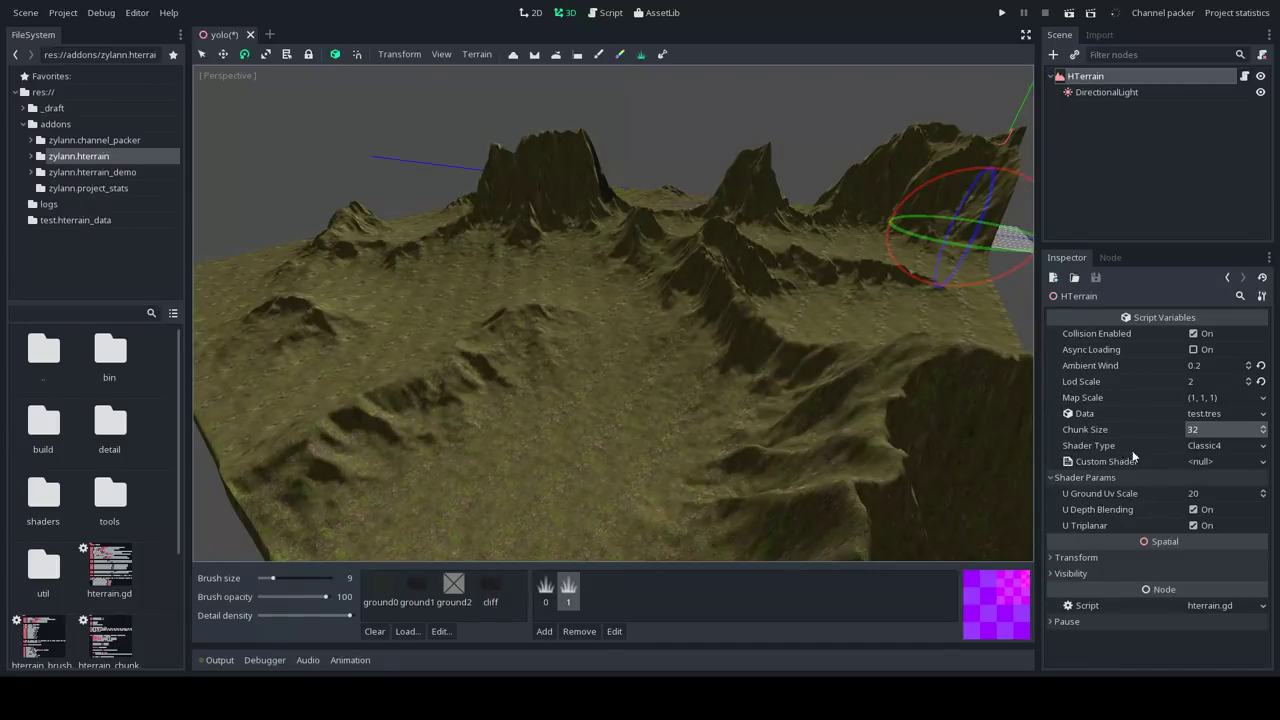
# Set the terrain's Shader Type to Classic4Lite and inspect the rocky texture patches
pyautogui.click(1214, 446)
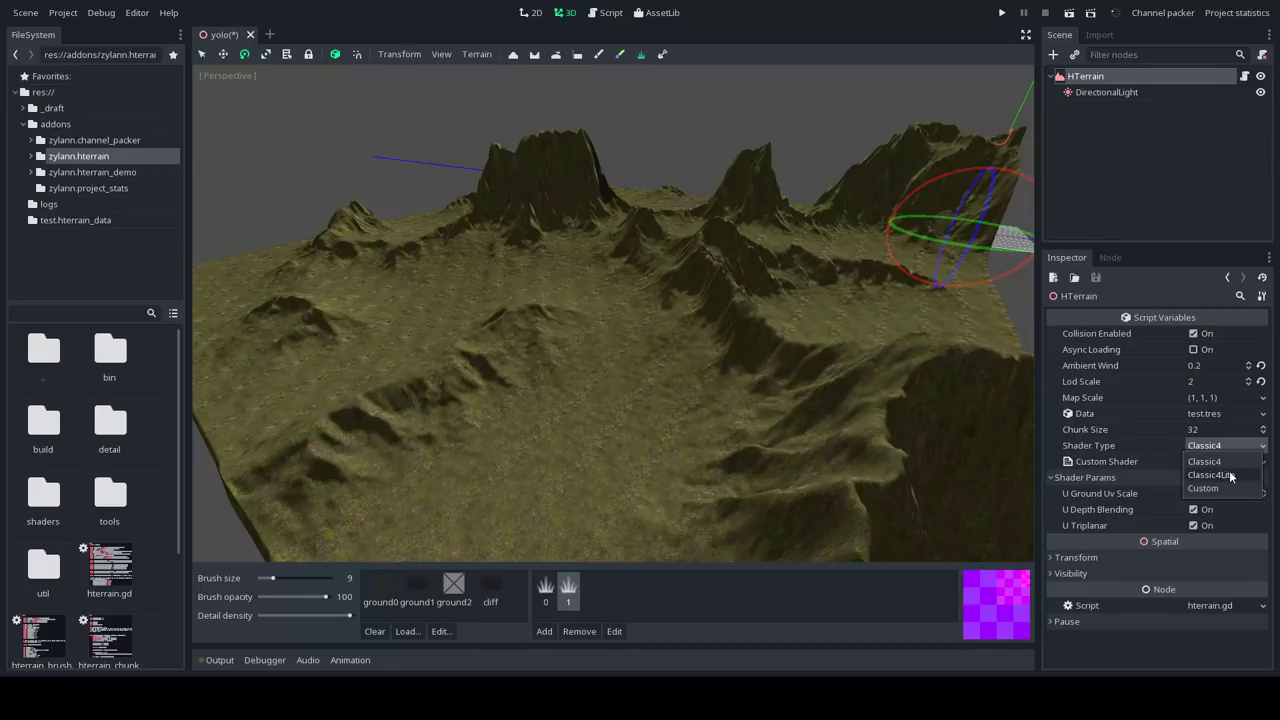
pyautogui.click(1232, 475)
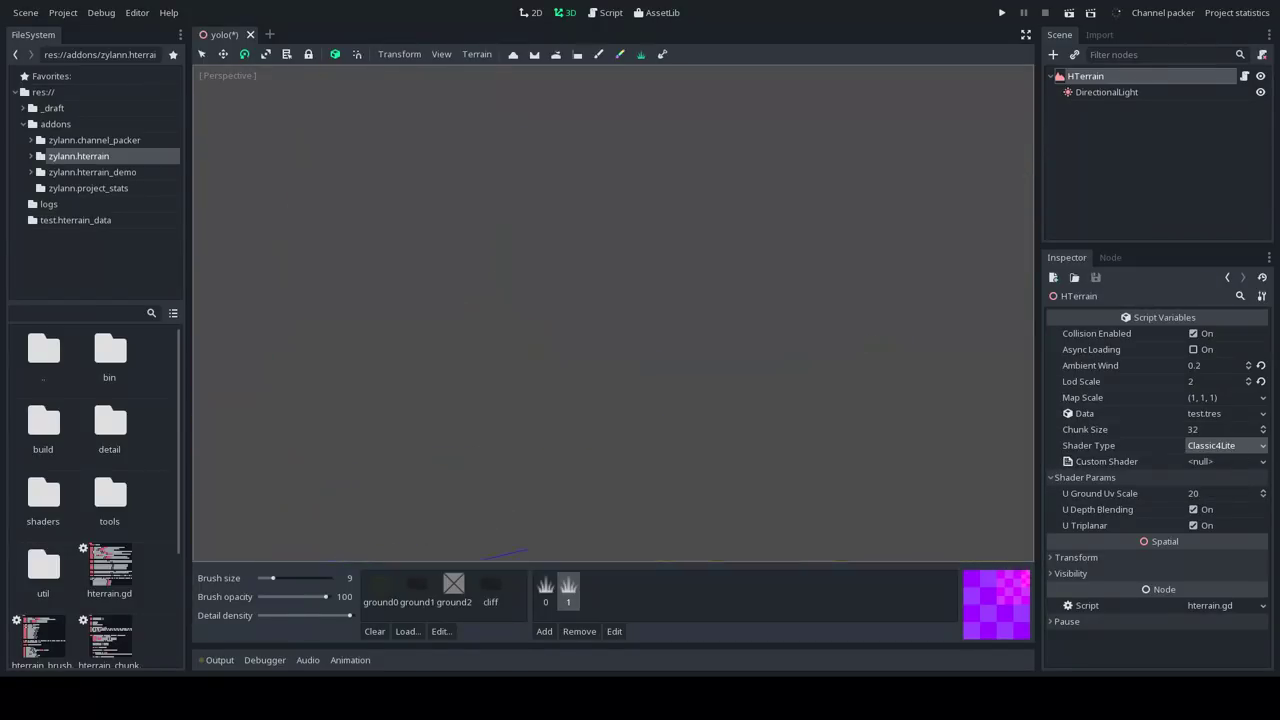
pyautogui.moveTo(613, 313); pyautogui.dragTo(600, 385, button='right')
pyautogui.scroll(3, 613, 313)
pyautogui.press('w')
pyautogui.moveTo(640, 340)
pyautogui.mouseDown(button='right')
pyautogui.moveTo(740, 390)
pyautogui.moveTo(655, 435)
pyautogui.mouseUp(button='right')
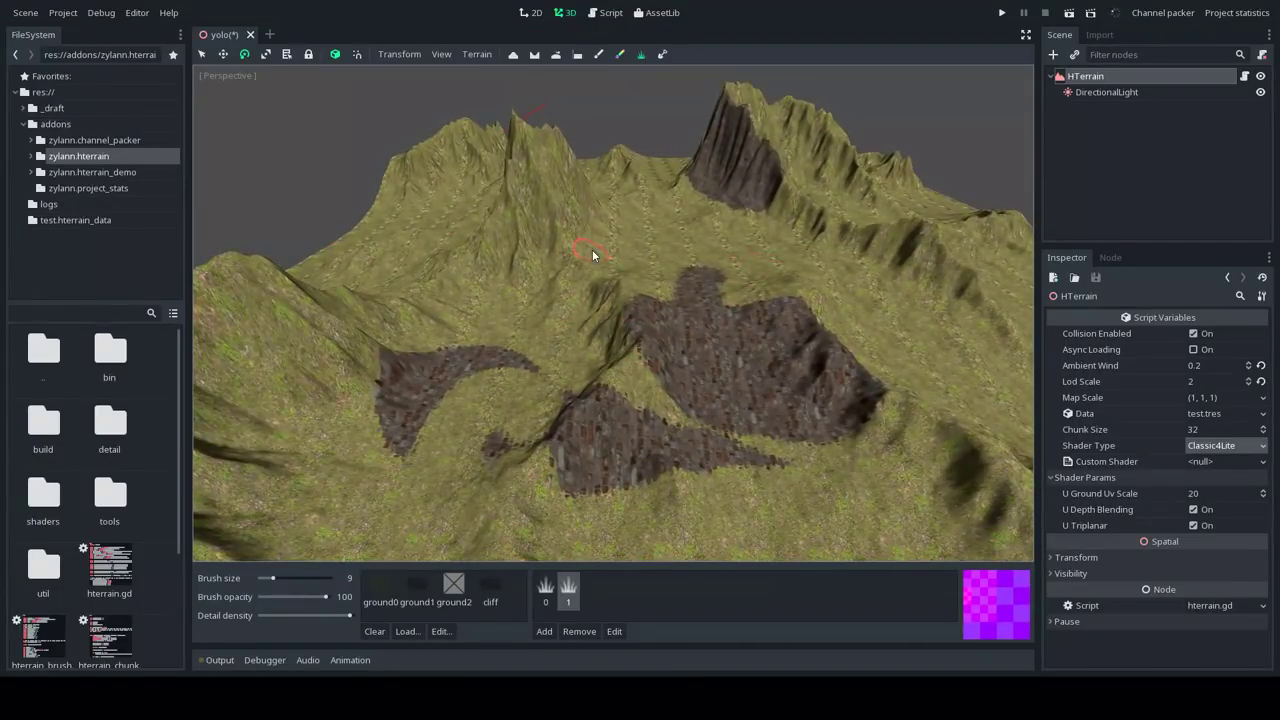
# Switch the Shader Type to Classic4 and back to Classic4Lite to compare the texture blending
pyautogui.click(1226, 447)
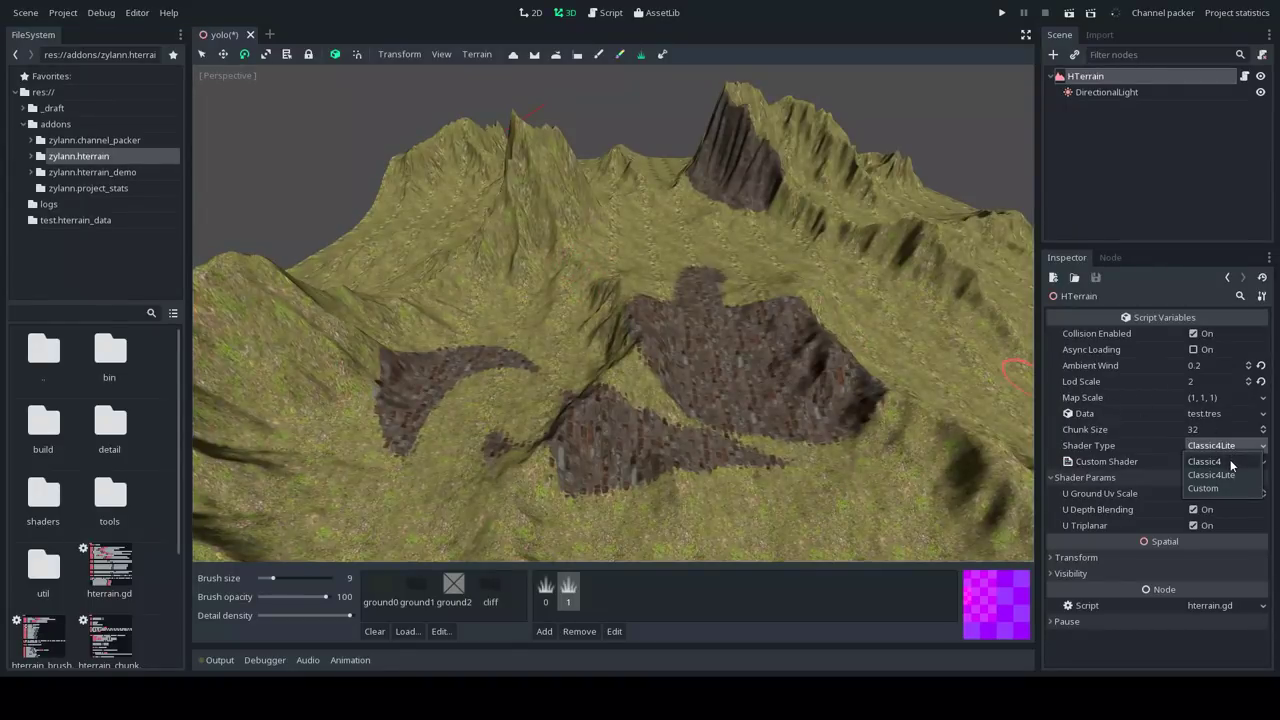
pyautogui.click(1230, 461)
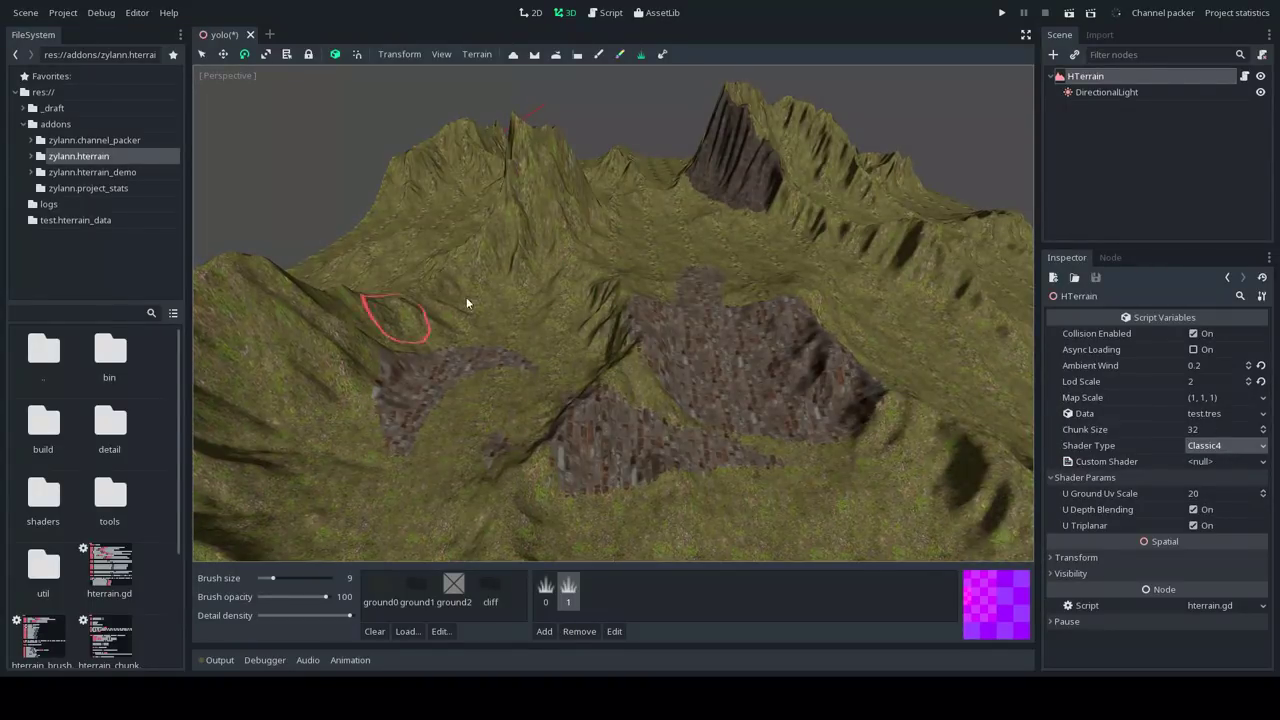
pyautogui.click(1246, 447)
pyautogui.click(1232, 474)
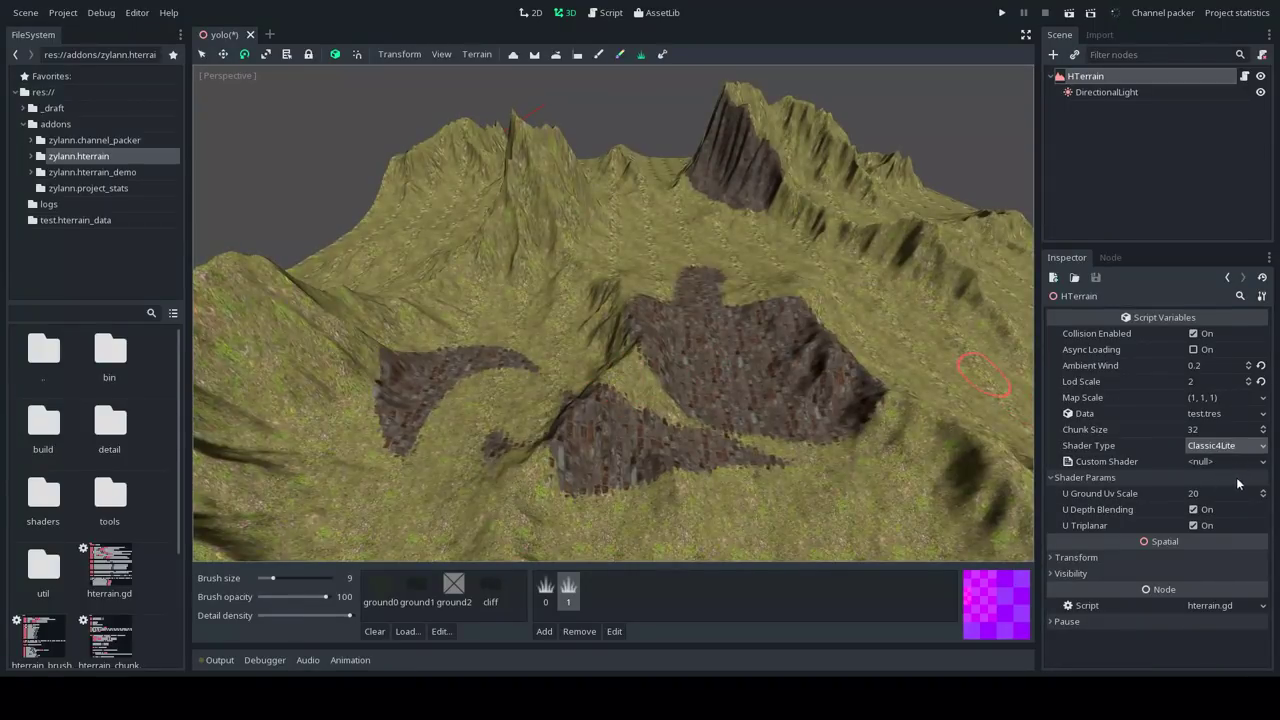
pyautogui.click(1224, 447)
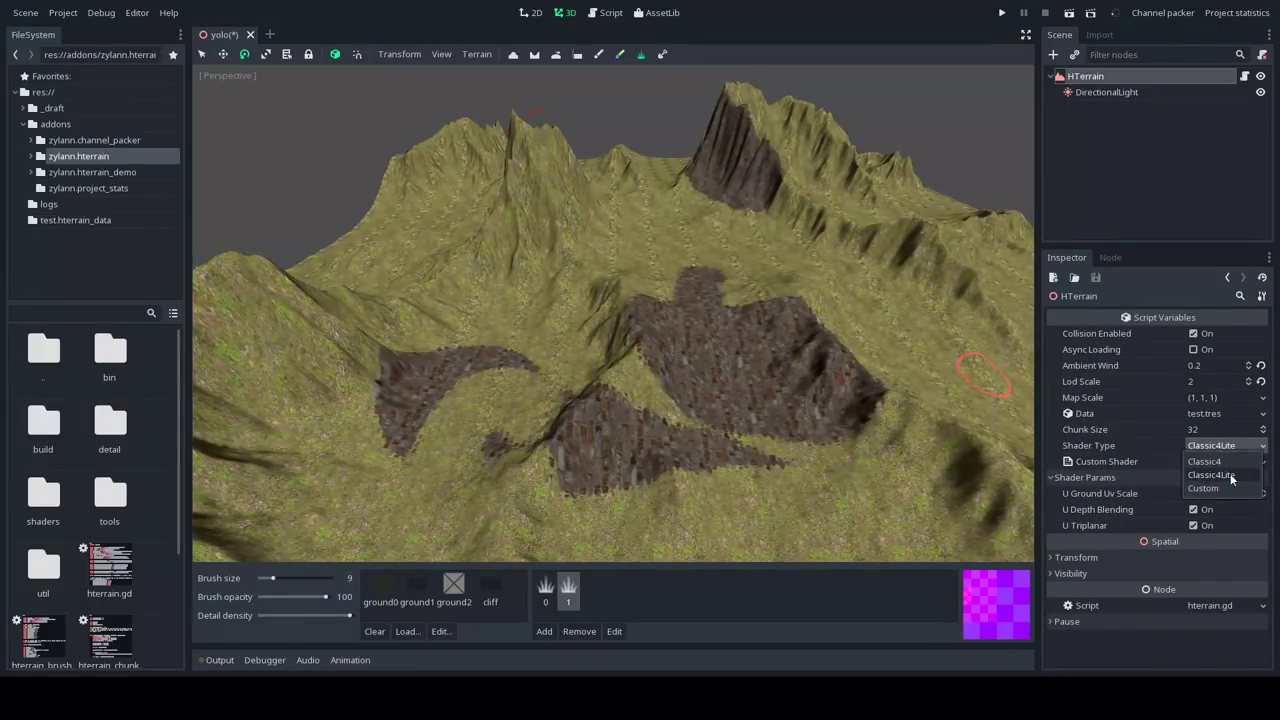
pyautogui.click(1230, 474)
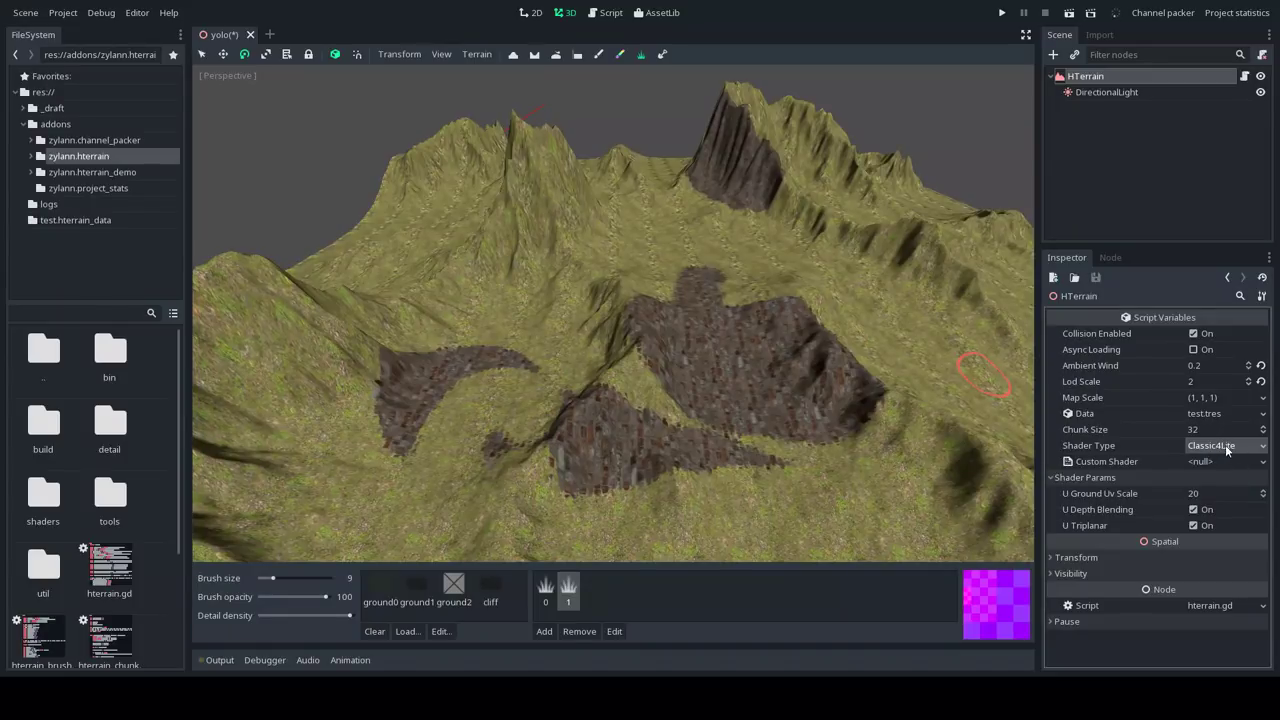
pyautogui.click(1225, 448)
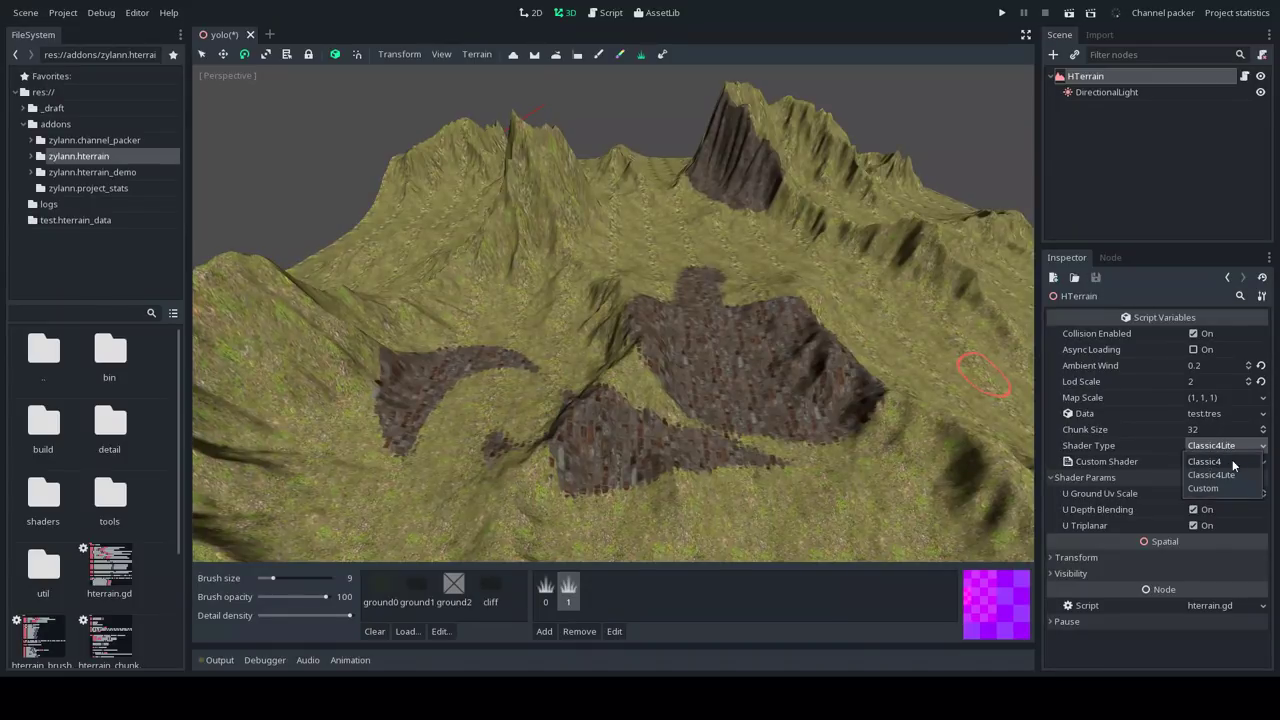
pyautogui.click(1153, 183)
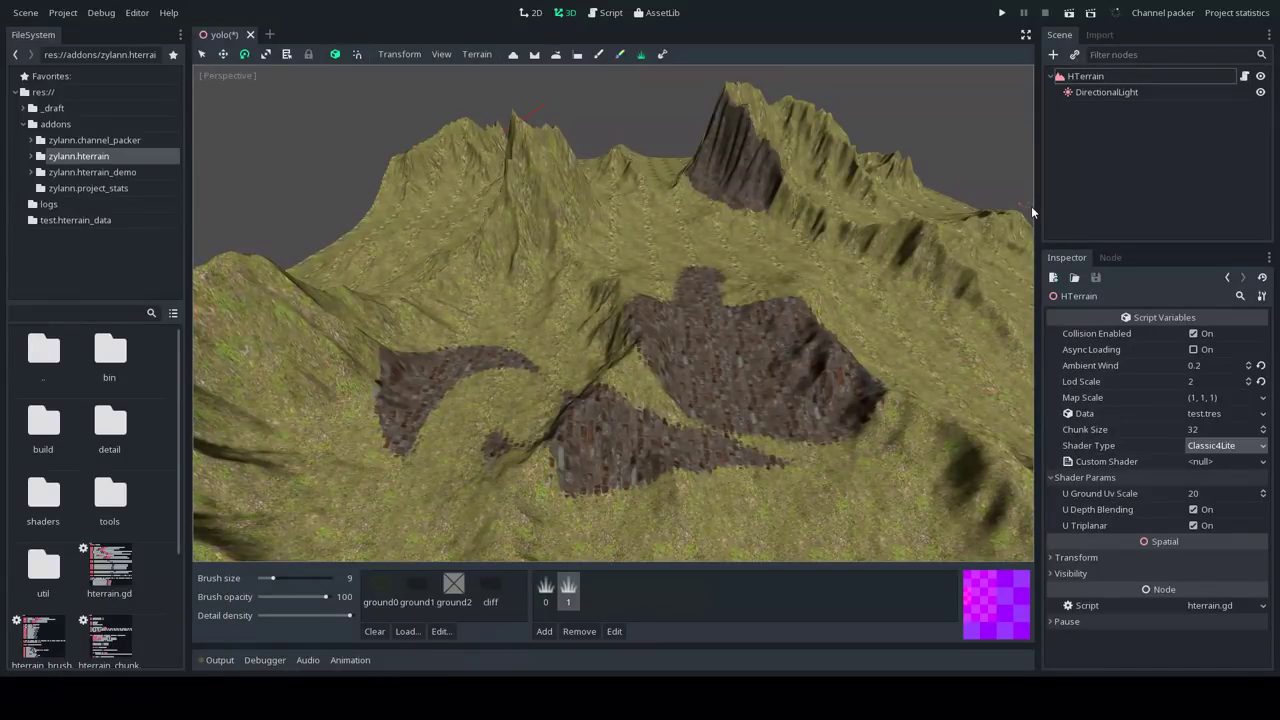
# View the steep peaks, try the Custom Shader Type on the terrain, and set it back to Classic4
pyautogui.press('w')
pyautogui.moveTo(640, 338)
pyautogui.mouseDown(button='right')
pyautogui.moveTo(457, 343)
pyautogui.moveTo(624, 331)
pyautogui.mouseUp(button='right')
pyautogui.moveTo(622, 330)
pyautogui.mouseDown(button='middle')
pyautogui.moveTo(634, 345)
pyautogui.moveTo(640, 330)
pyautogui.moveTo(590, 360)
pyautogui.moveTo(560, 330)
pyautogui.moveTo(744, 337)
pyautogui.mouseUp(button='middle')
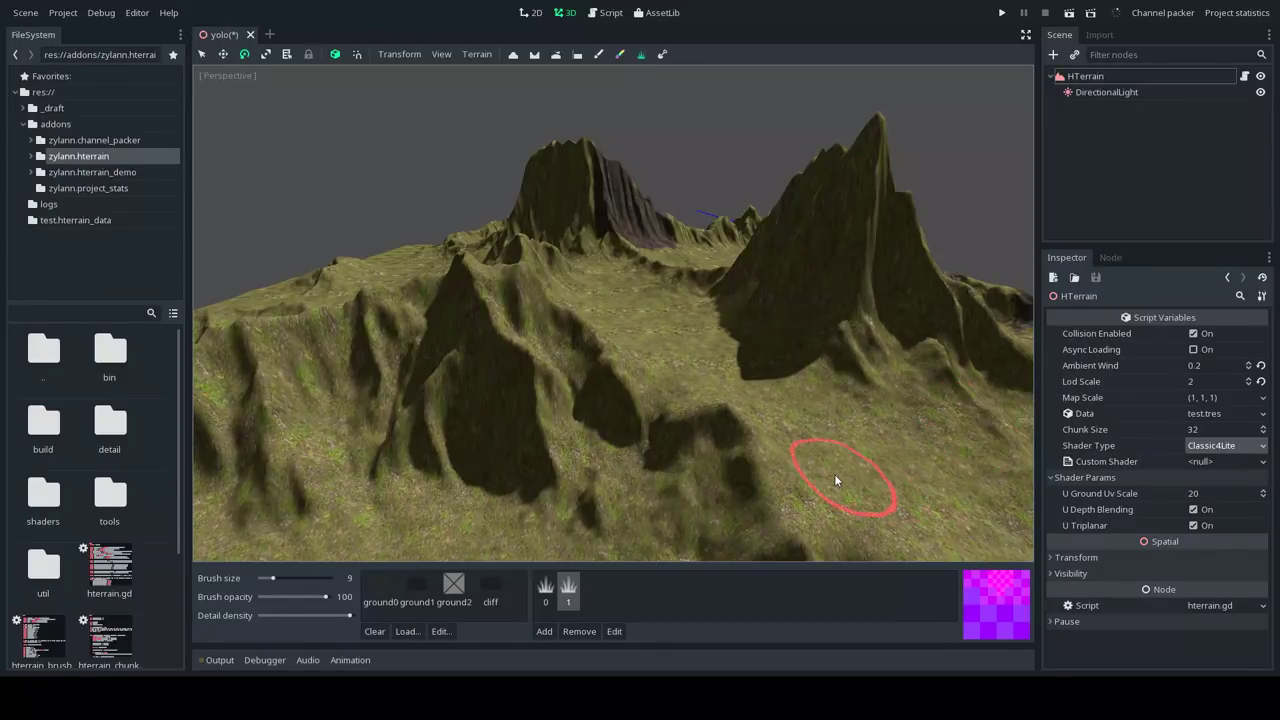
pyautogui.click(1227, 447)
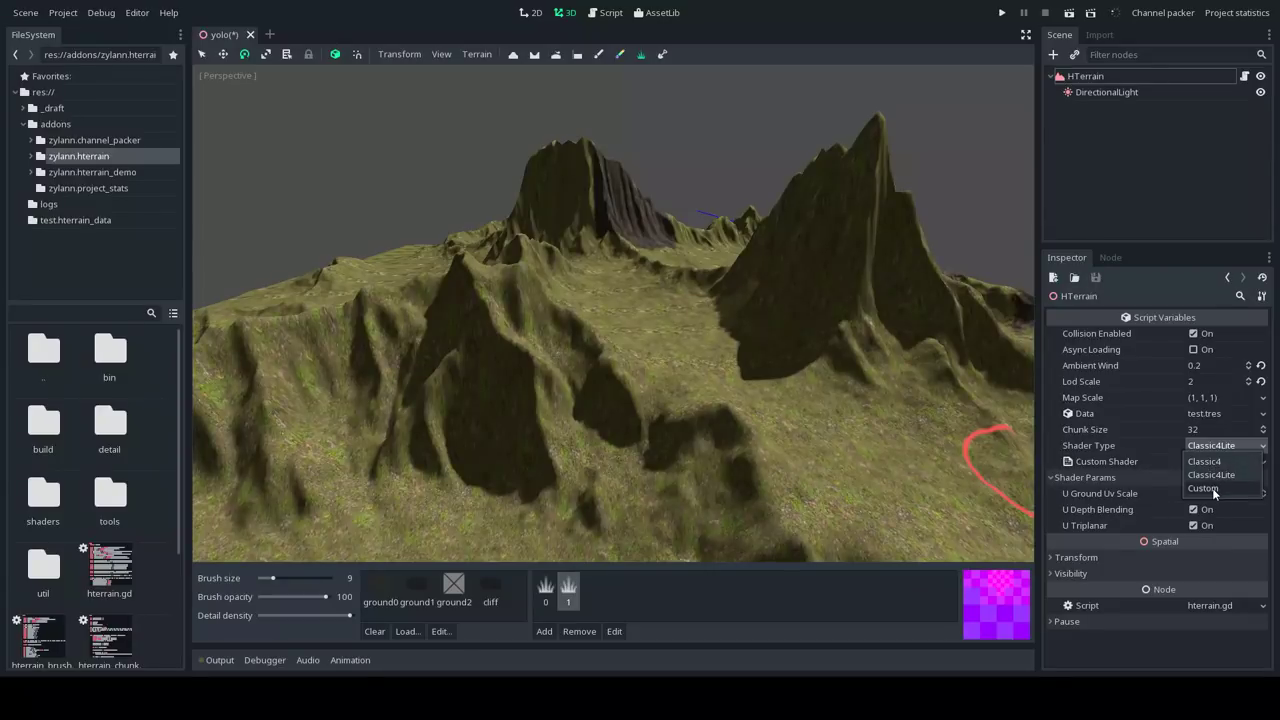
pyautogui.click(1204, 488)
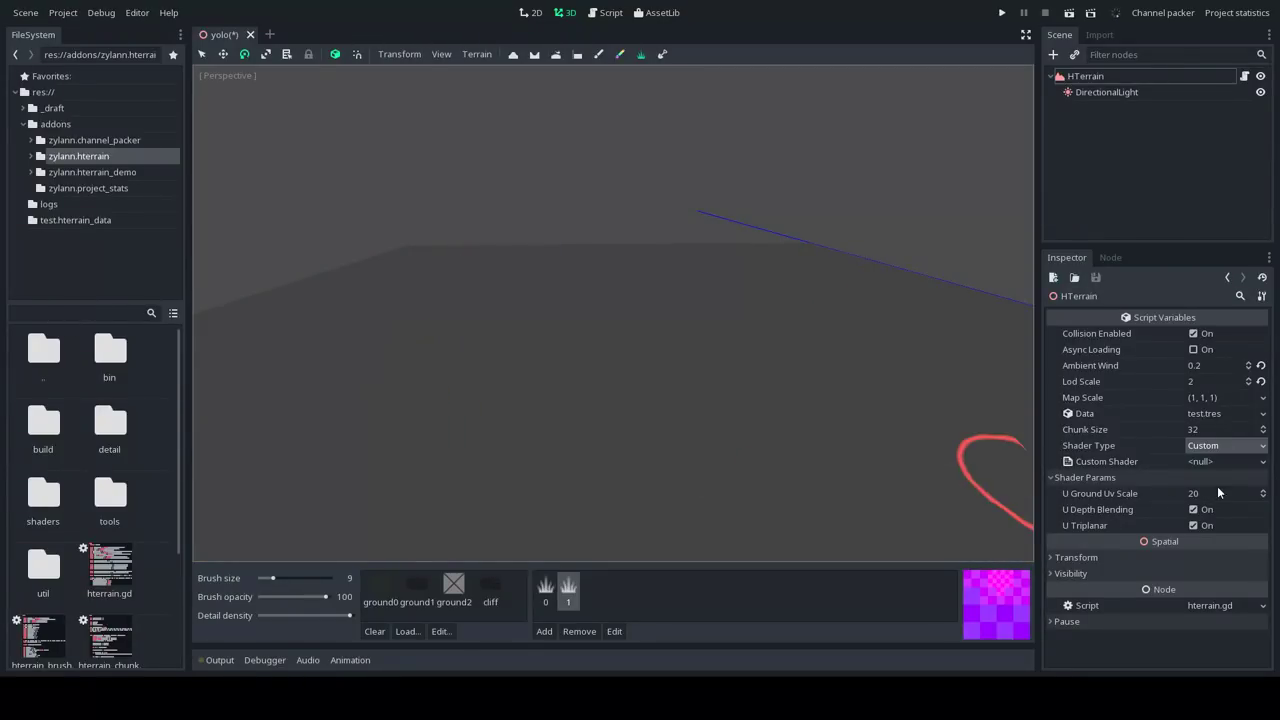
pyautogui.click(1220, 446)
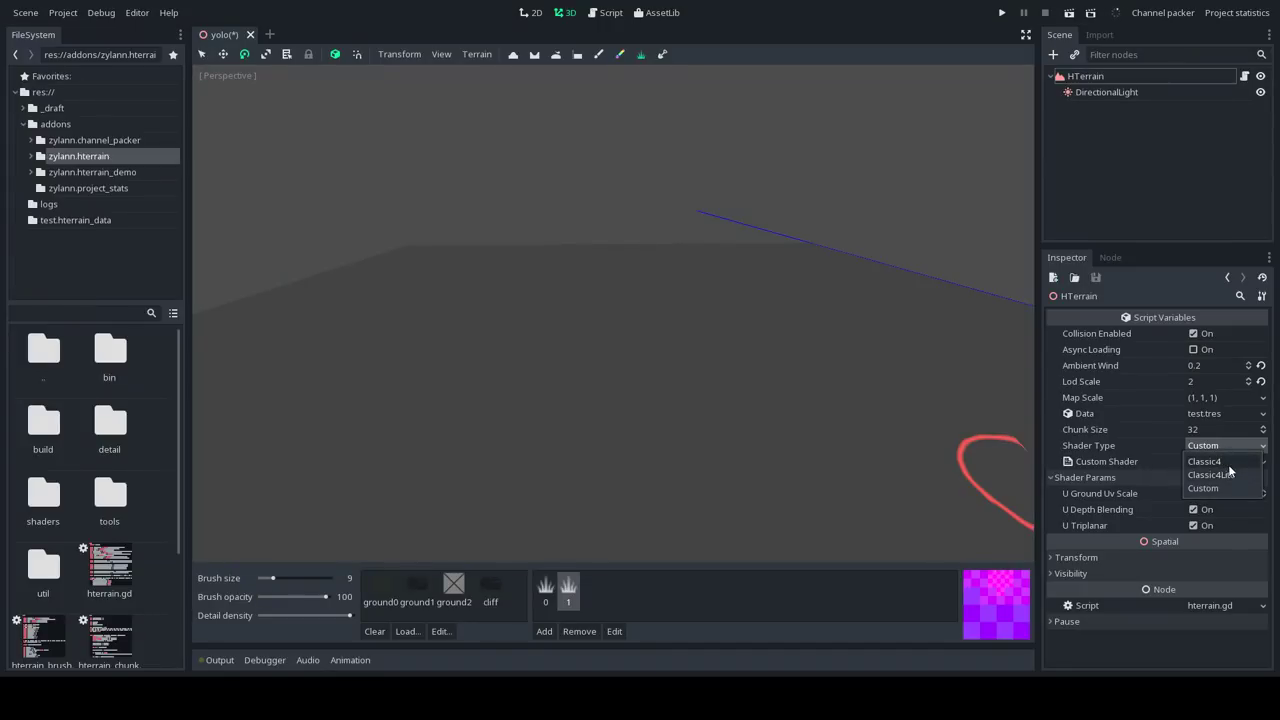
pyautogui.click(1225, 462)
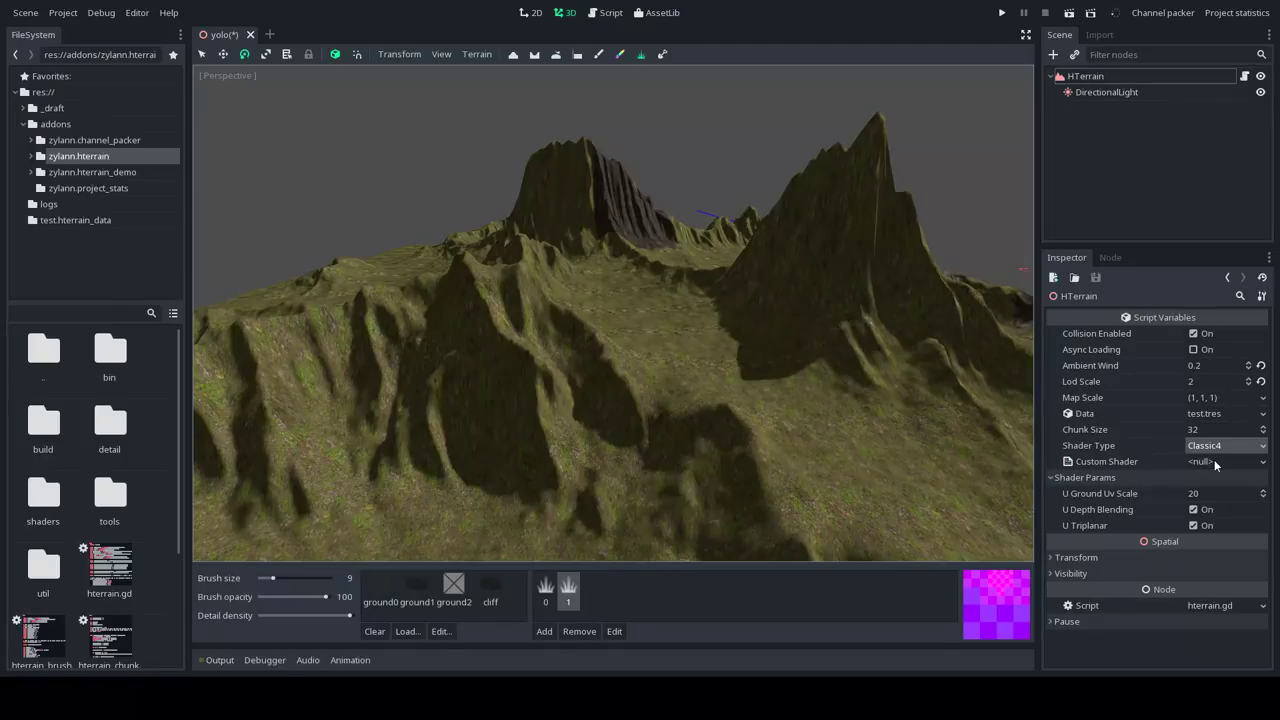
# Create a new shader as the terrain's Custom Shader and set the Shader Type to Custom
pyautogui.click(1214, 463)
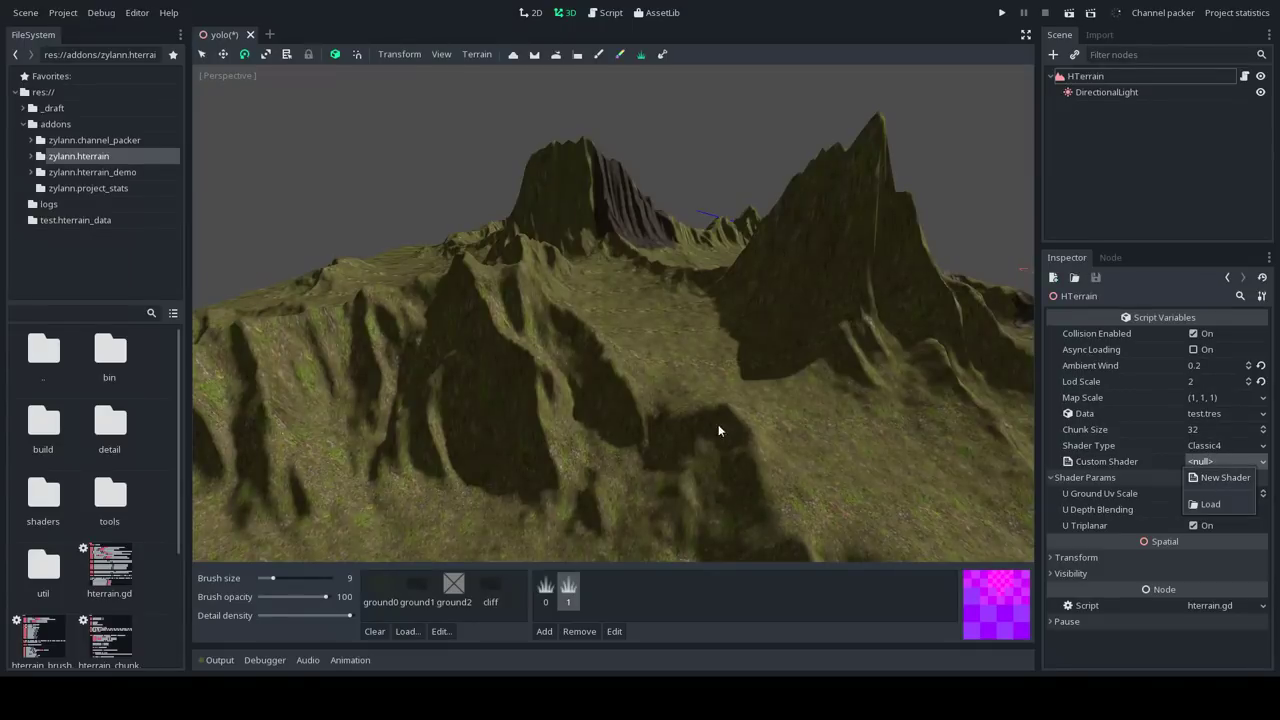
pyautogui.click(1221, 477)
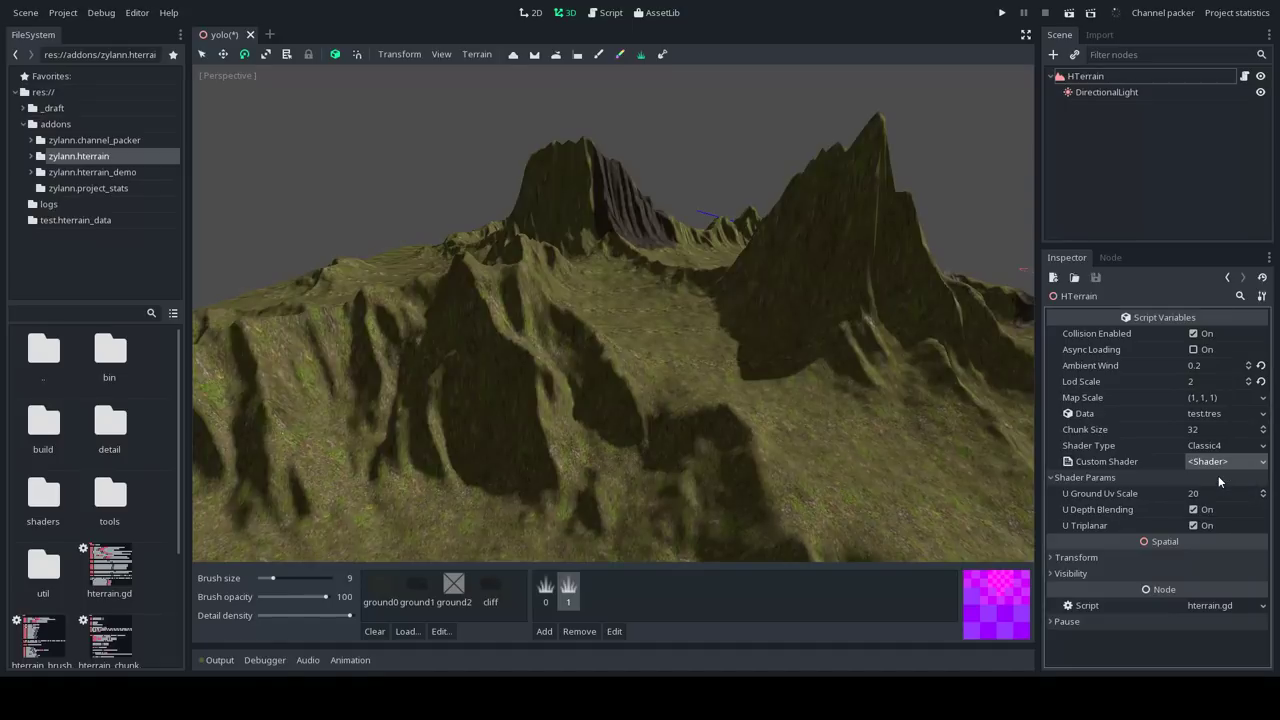
pyautogui.click(1221, 445)
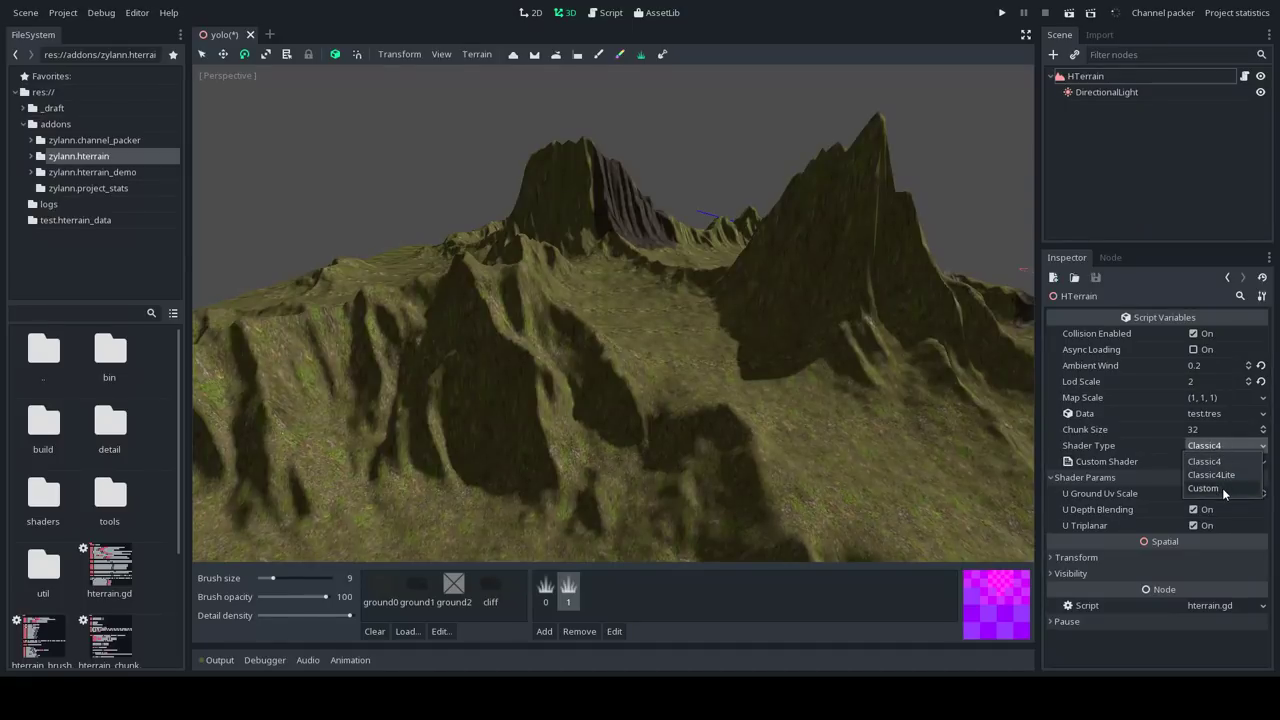
pyautogui.click(1222, 488)
pyautogui.moveTo(701, 283); pyautogui.dragTo(571, 329, button='middle')
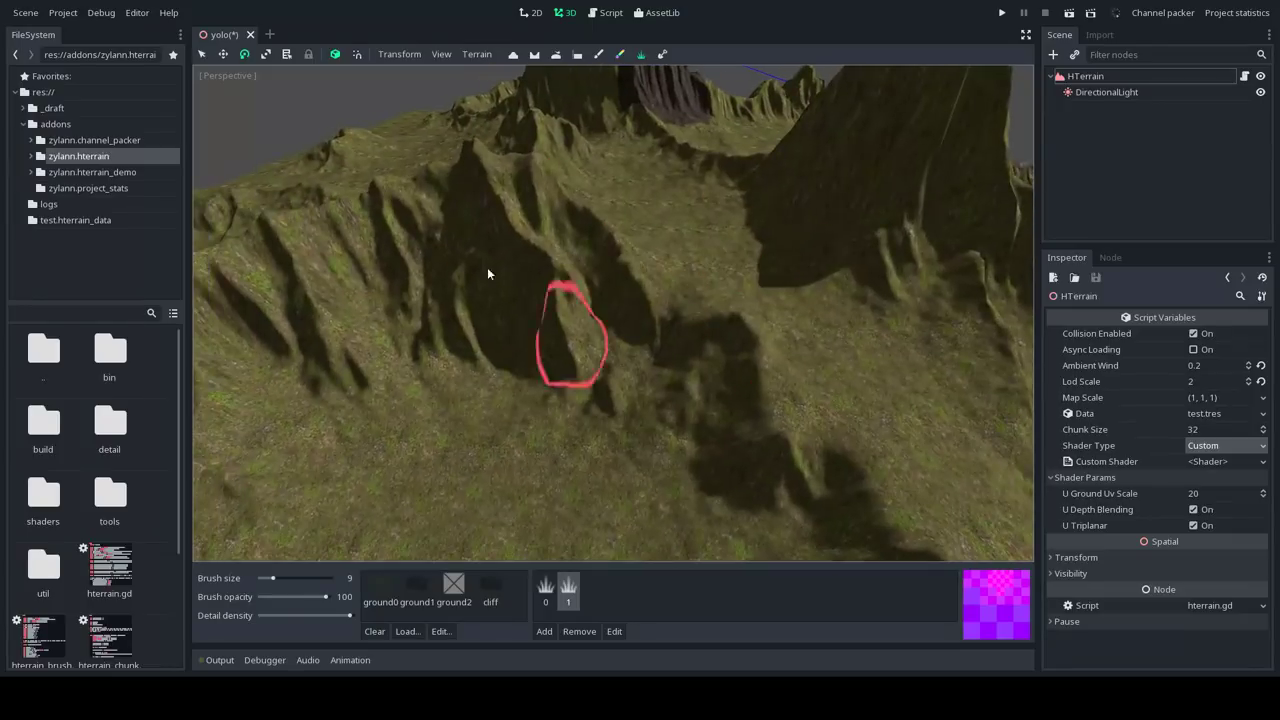
# Open the custom shader's code and set col0 to vec3(1, 0, 0) on line 136, commenting out ab0.rgb
pyautogui.click(1218, 460)
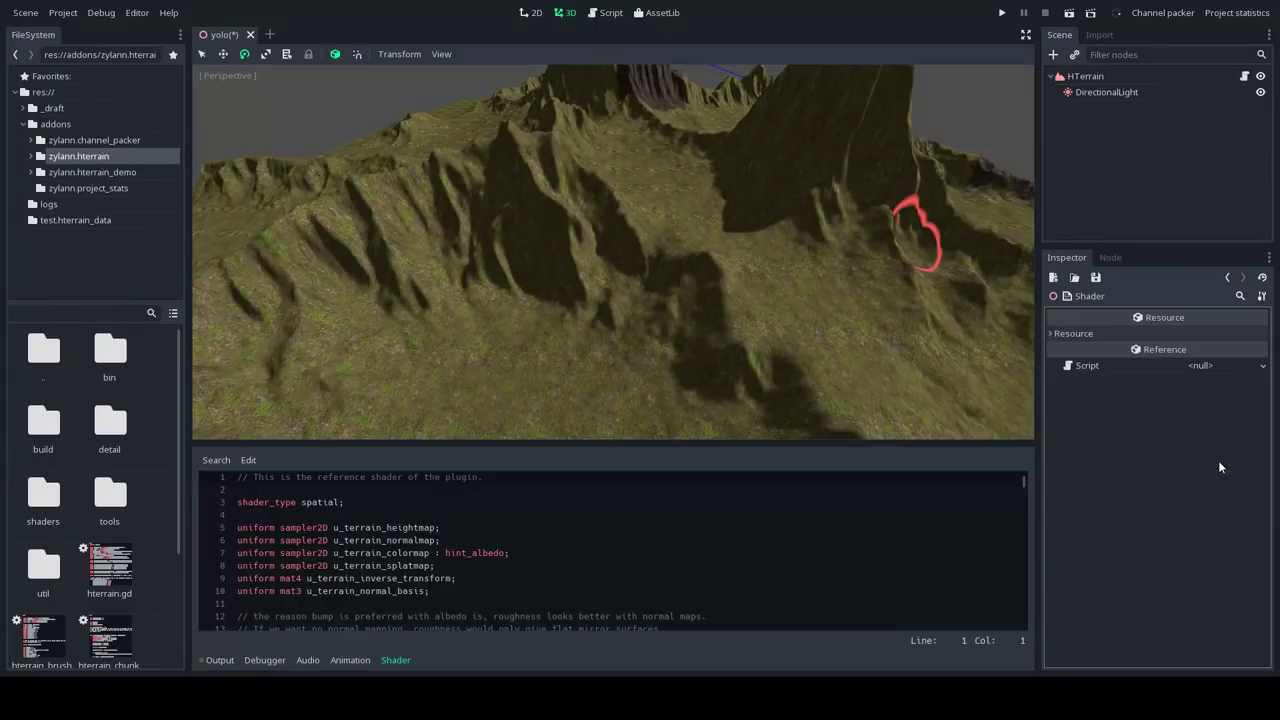
pyautogui.scroll(-15, 610, 550)
pyautogui.scroll(-20, 653, 521)
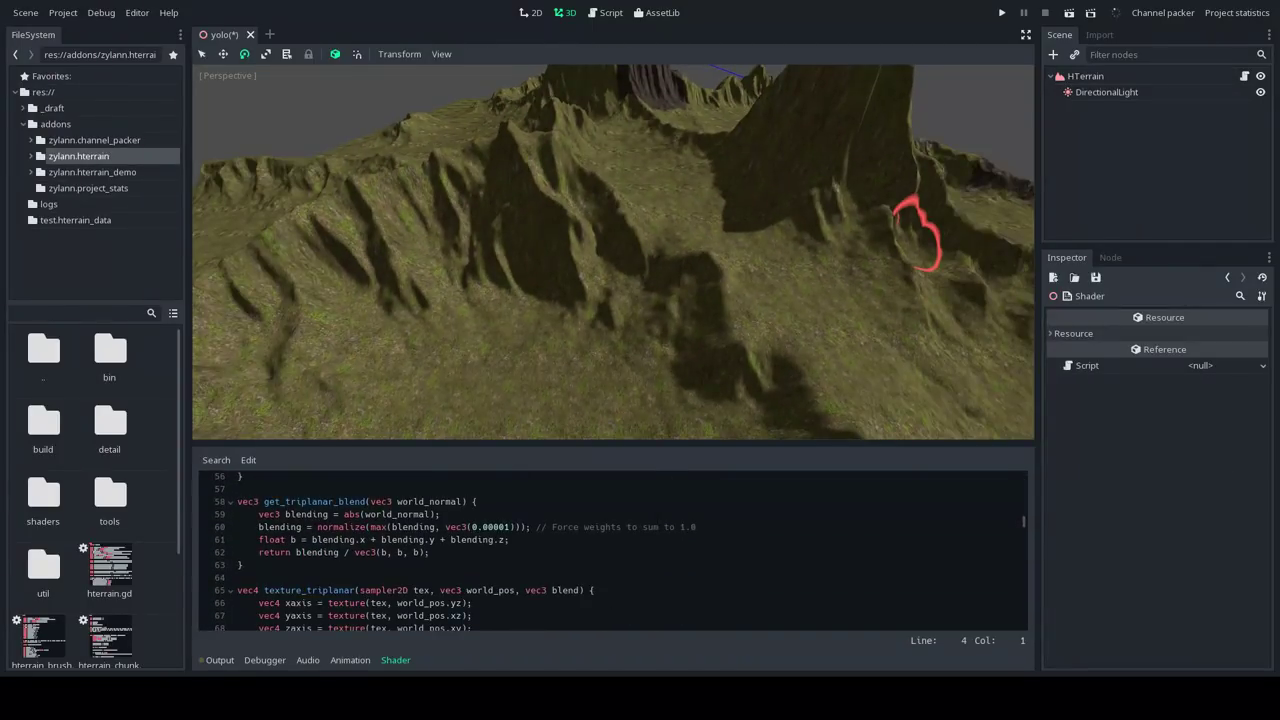
pyautogui.scroll(-6, 610, 550)
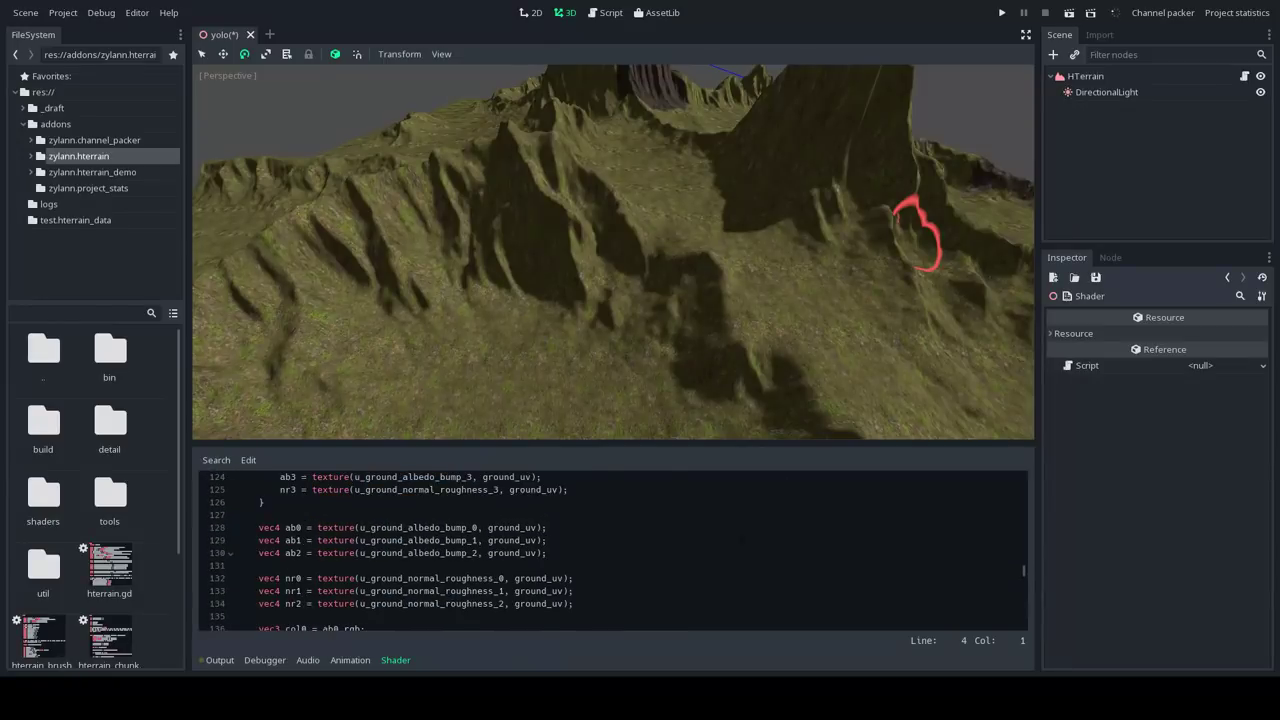
pyautogui.scroll(-3, 610, 550)
pyautogui.scroll(5, 610, 550)
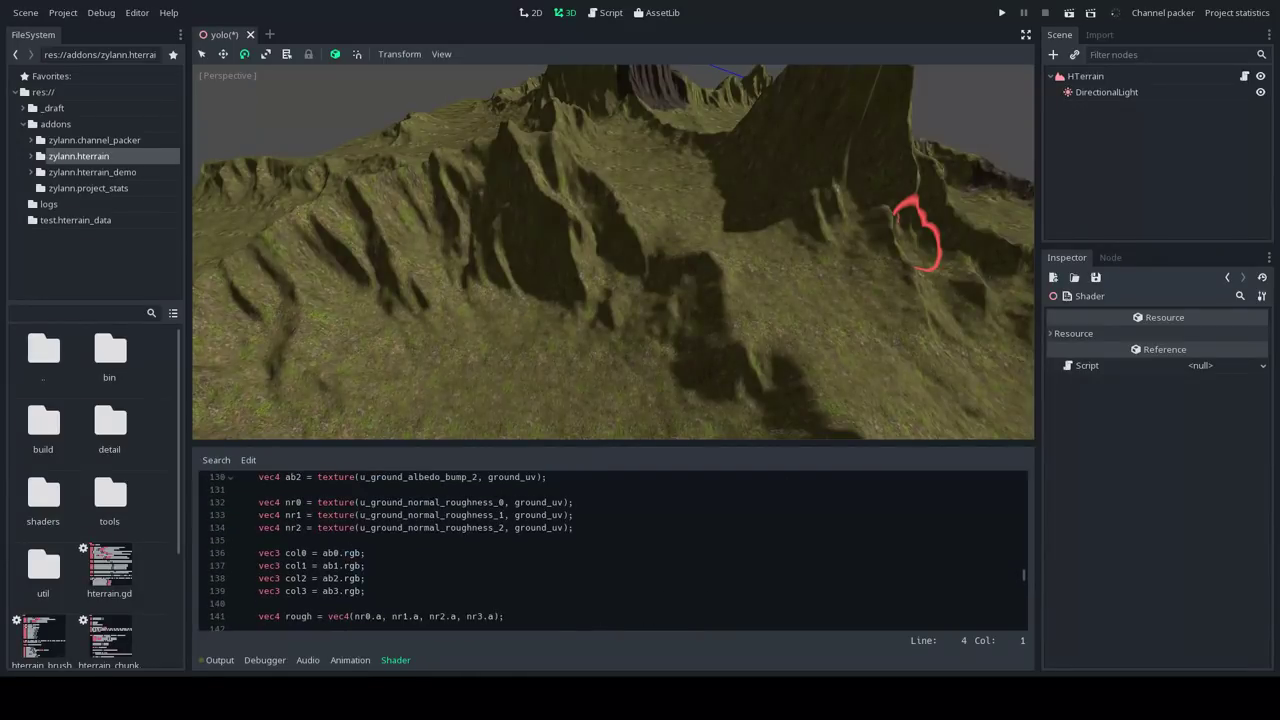
pyautogui.click(259, 541)
pyautogui.write('vec3 ')
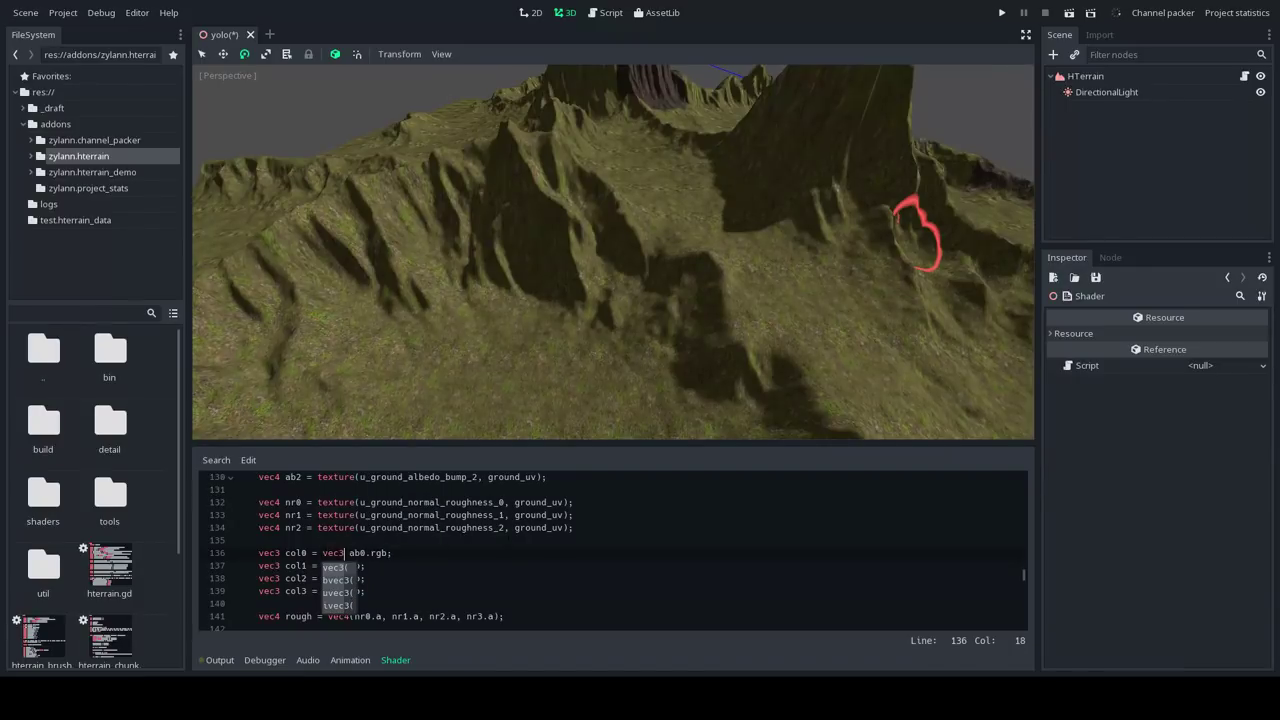
pyautogui.write('(1, ')
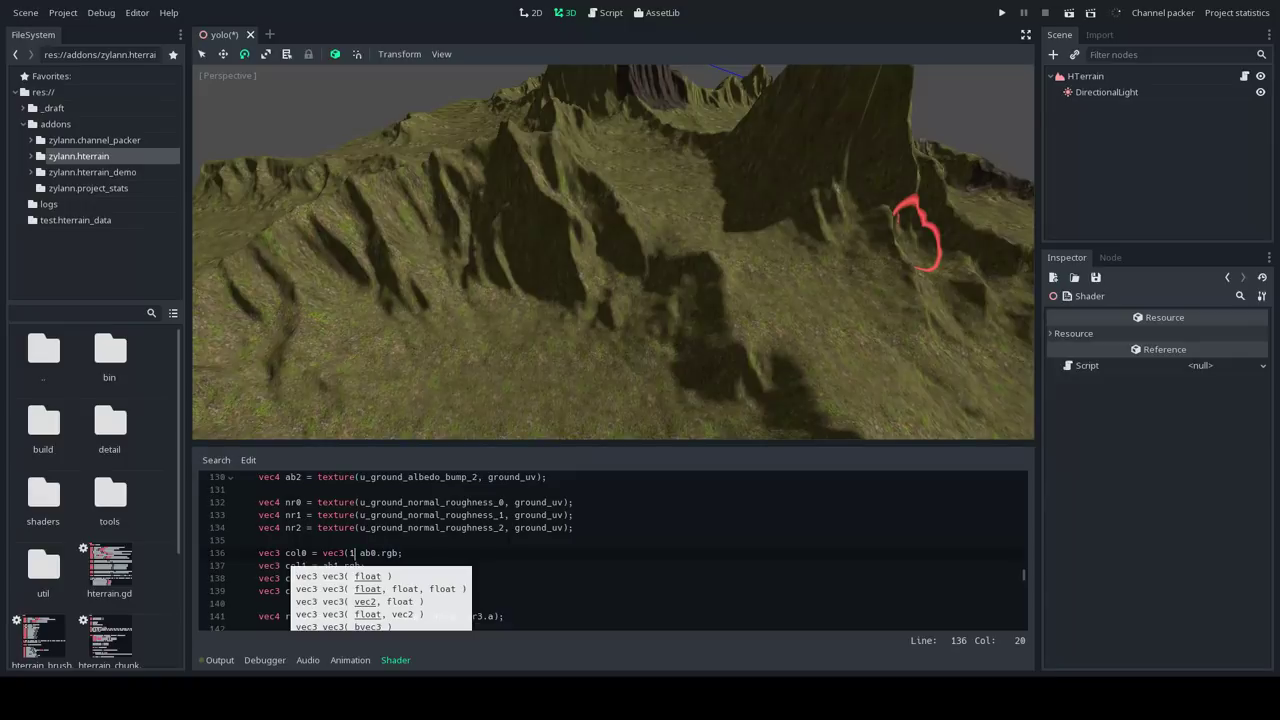
pyautogui.write('0, 0);')
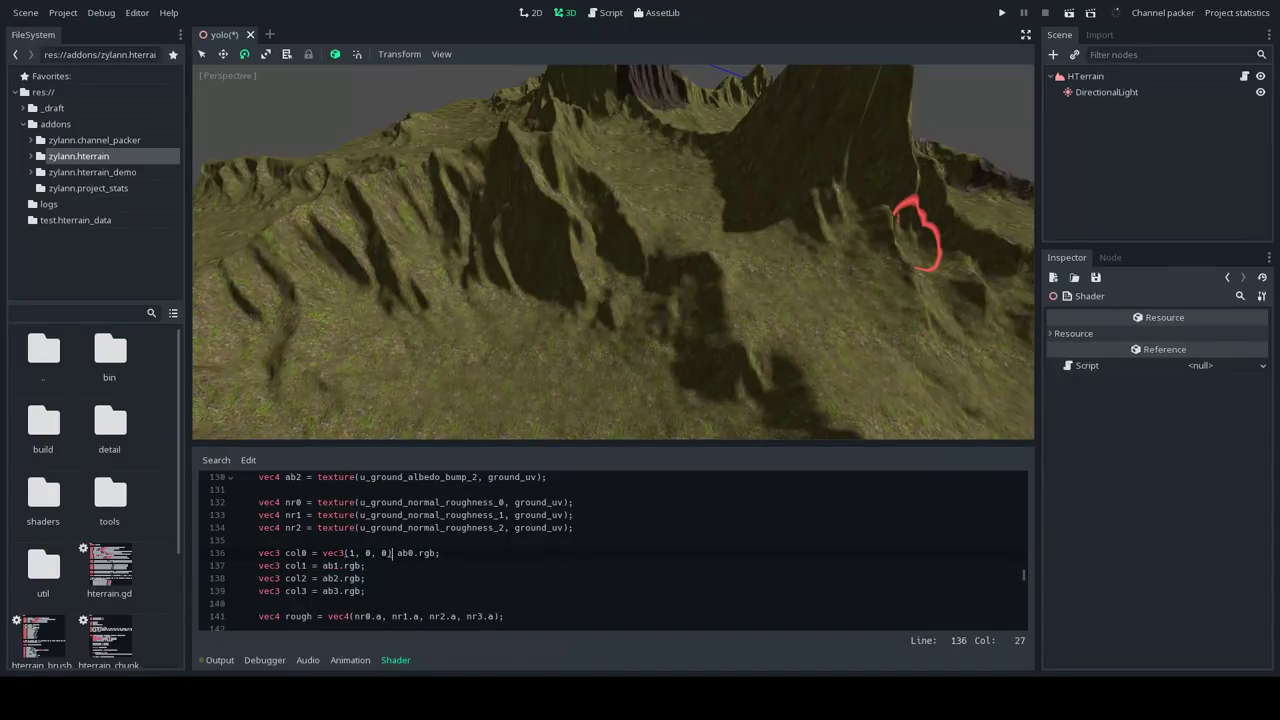
pyautogui.write('//')
# Examine the effect of the shader edit up close where the ground and brick textures blend
pyautogui.moveTo(708, 233); pyautogui.dragTo(200, 351, button='right')
pyautogui.press('w')
pyautogui.press('w')
pyautogui.moveTo(612, 252); pyautogui.dragTo(550, 150, button='right')
pyautogui.moveTo(245, 335); pyautogui.dragTo(641, 336, button='right')
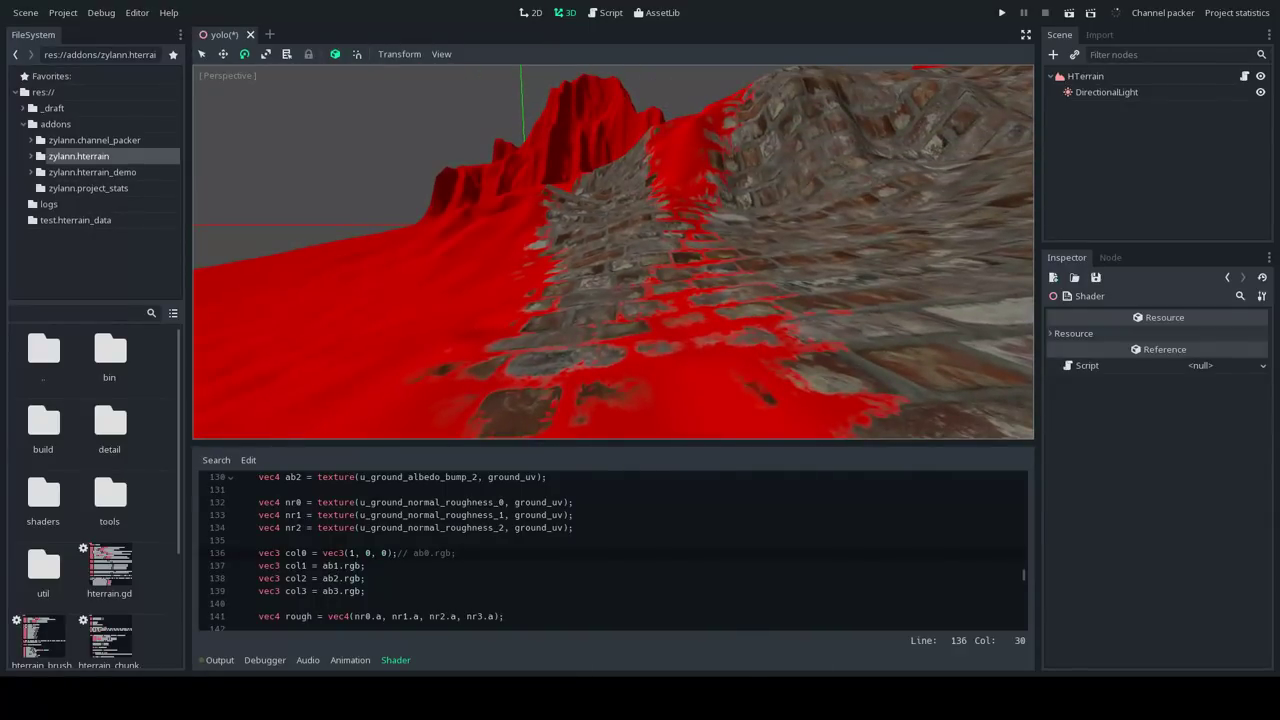
# Remove the vec3(1, 0, 0) override from line 136 so that col0 is assigned ab0.rgb again
pyautogui.click(396, 565)
pyautogui.press('Left')
pyautogui.hotkey('ctrl', 'Left')
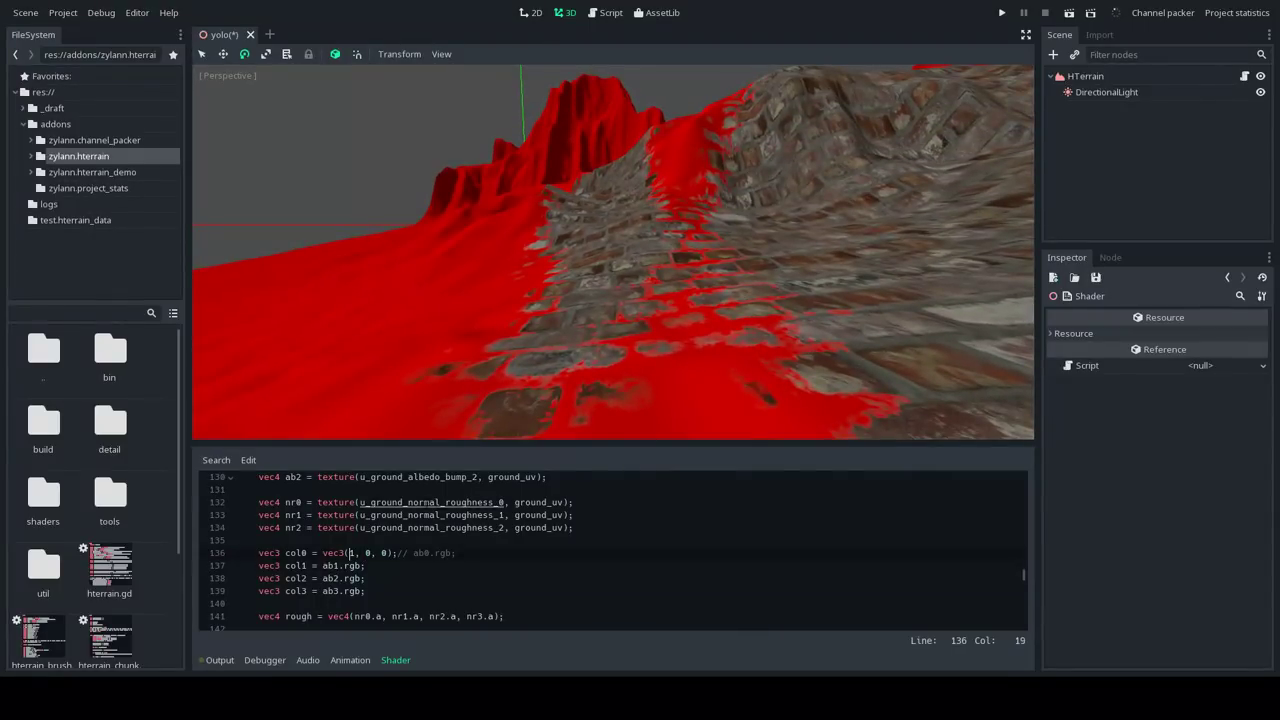
pyautogui.hotkey('ctrl', 'Left')
pyautogui.hotkey('shift', 'Right')
pyautogui.hotkey('shift', 'Right')
pyautogui.hotkey('shift', 'Right')
pyautogui.hotkey('shift', 'Right')
pyautogui.hotkey('shift', 'Right')
pyautogui.hotkey('shift', 'Right')
pyautogui.hotkey('shift', 'Right')
pyautogui.hotkey('shift', 'Right')
pyautogui.hotkey('shift', 'Right')
pyautogui.hotkey('shift', 'Right')
pyautogui.hotkey('shift', 'Right')
pyautogui.hotkey('shift', 'Right')
pyautogui.hotkey('shift', 'Right')
pyautogui.hotkey('shift', 'Right')
pyautogui.hotkey('shift', 'Right')
pyautogui.hotkey('shift', 'Right')
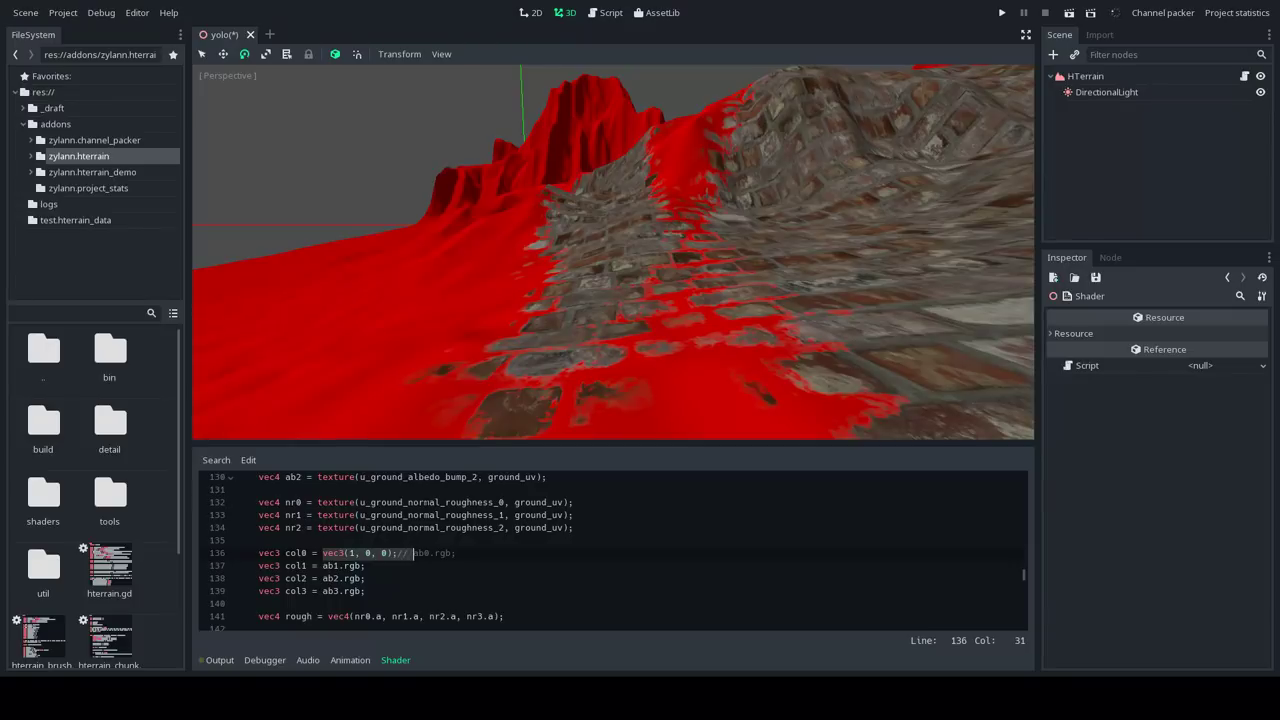
pyautogui.press('Delete')
pyautogui.press('End')
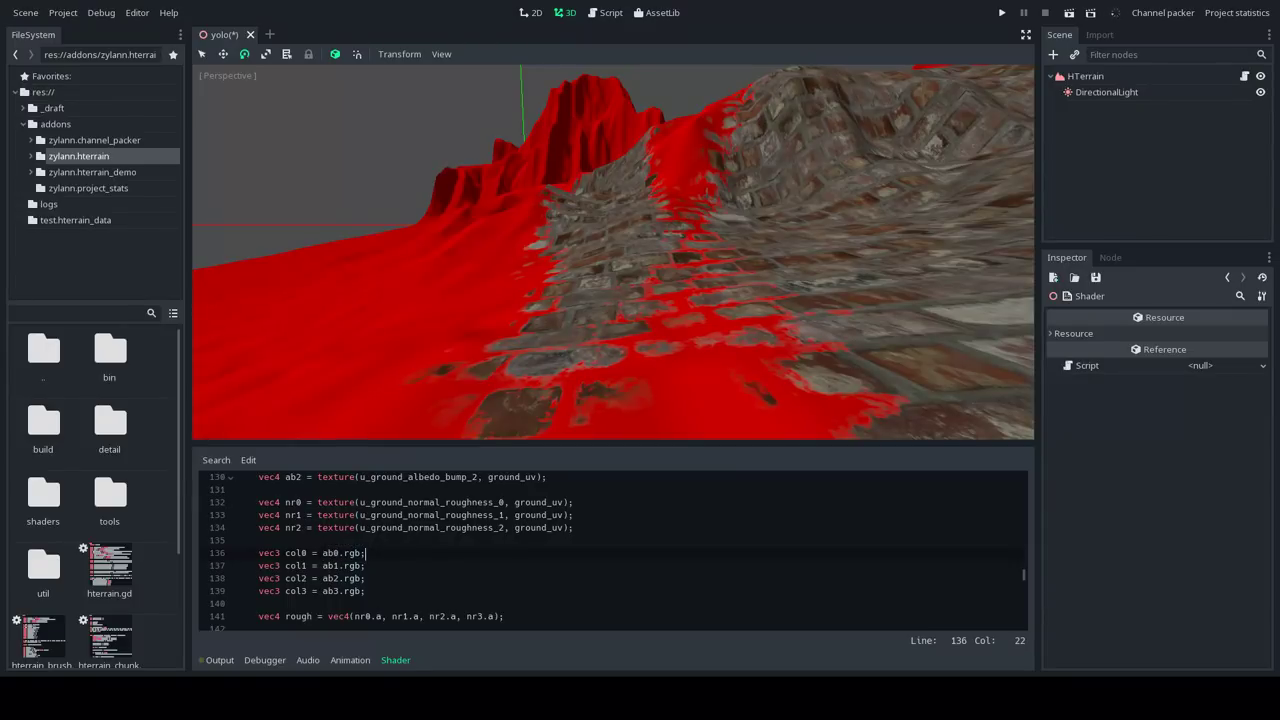
# Save the scene and hide the shader code editor
pyautogui.click(25, 12)
pyautogui.click(38, 85)
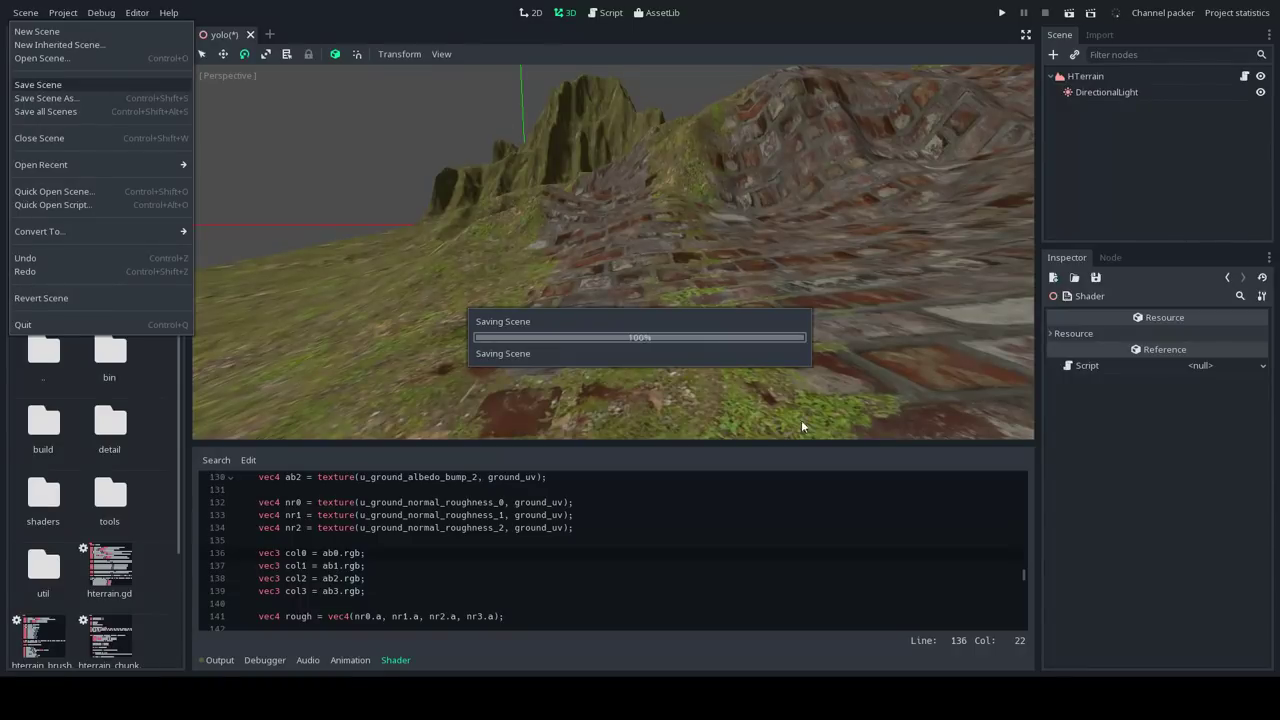
pyautogui.click(396, 660)
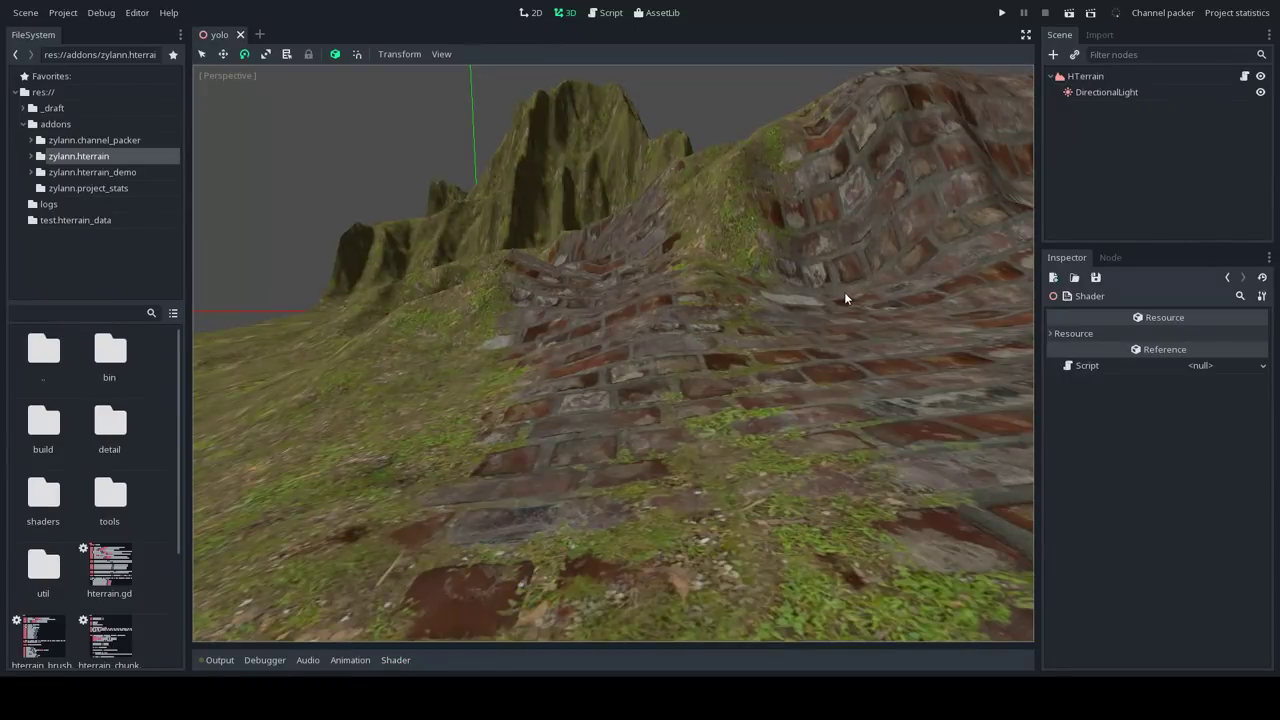
# Survey the terrain and its rock patches from several angles, and reselect the HTerrain node
pyautogui.press('s')
pyautogui.moveTo(845, 299)
pyautogui.mouseDown(button='right')
pyautogui.moveTo(905, 400)
pyautogui.moveTo(1000, 300)
pyautogui.moveTo(815, 310)
pyautogui.moveTo(1025, 308)
pyautogui.moveTo(520, 390)
pyautogui.moveTo(400, 385)
pyautogui.mouseUp(button='right')
pyautogui.press('s')
pyautogui.press('w')
pyautogui.press('s')
pyautogui.press('d')
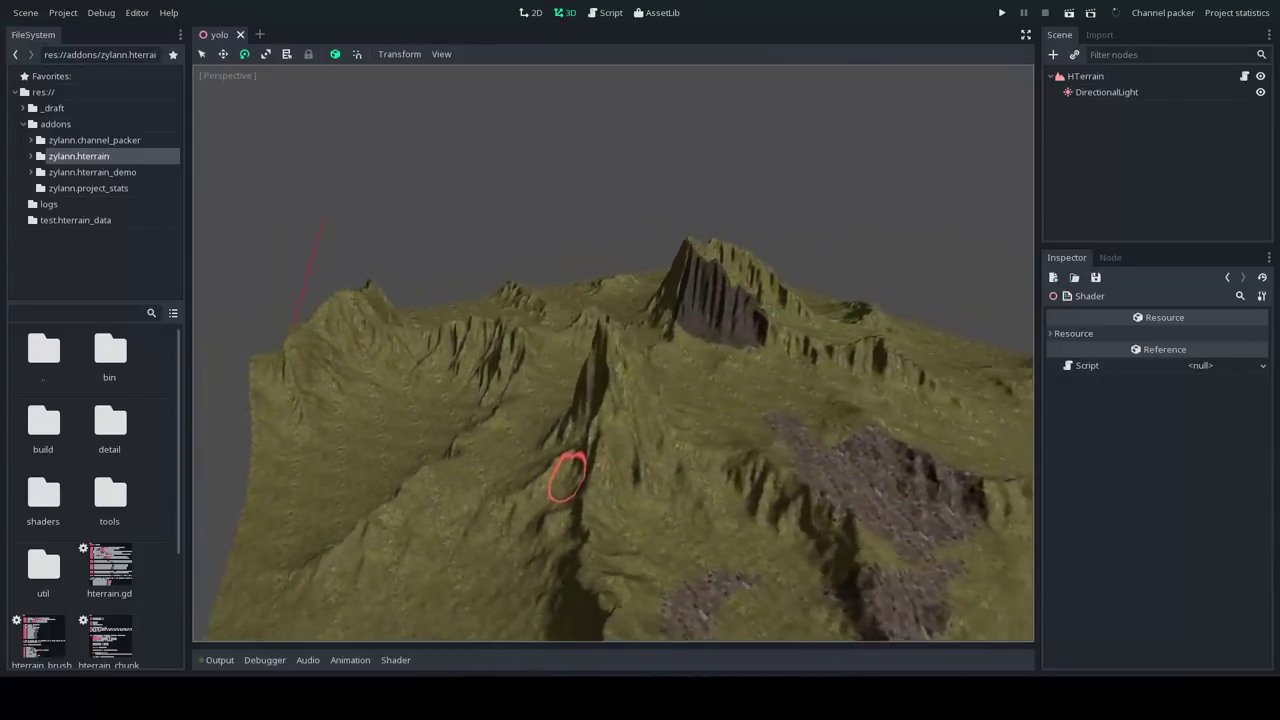
pyautogui.moveTo(567, 477); pyautogui.dragTo(435, 496, button='right')
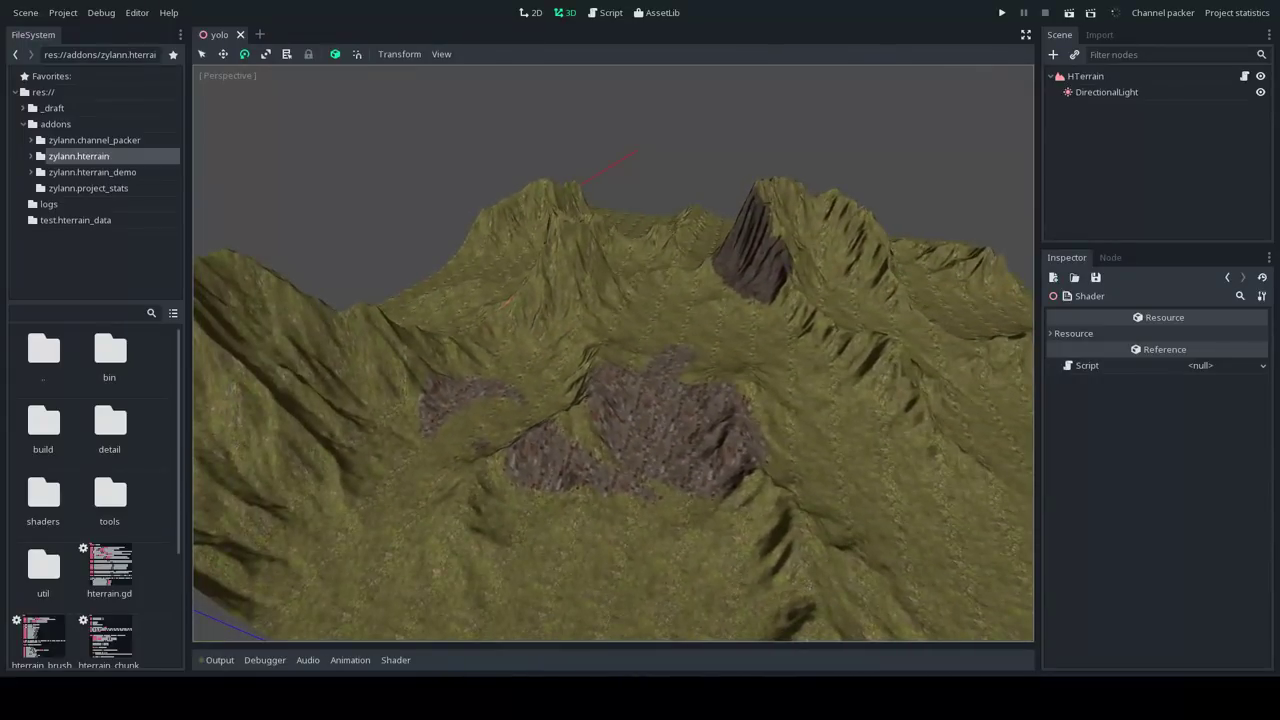
pyautogui.click(1108, 75)
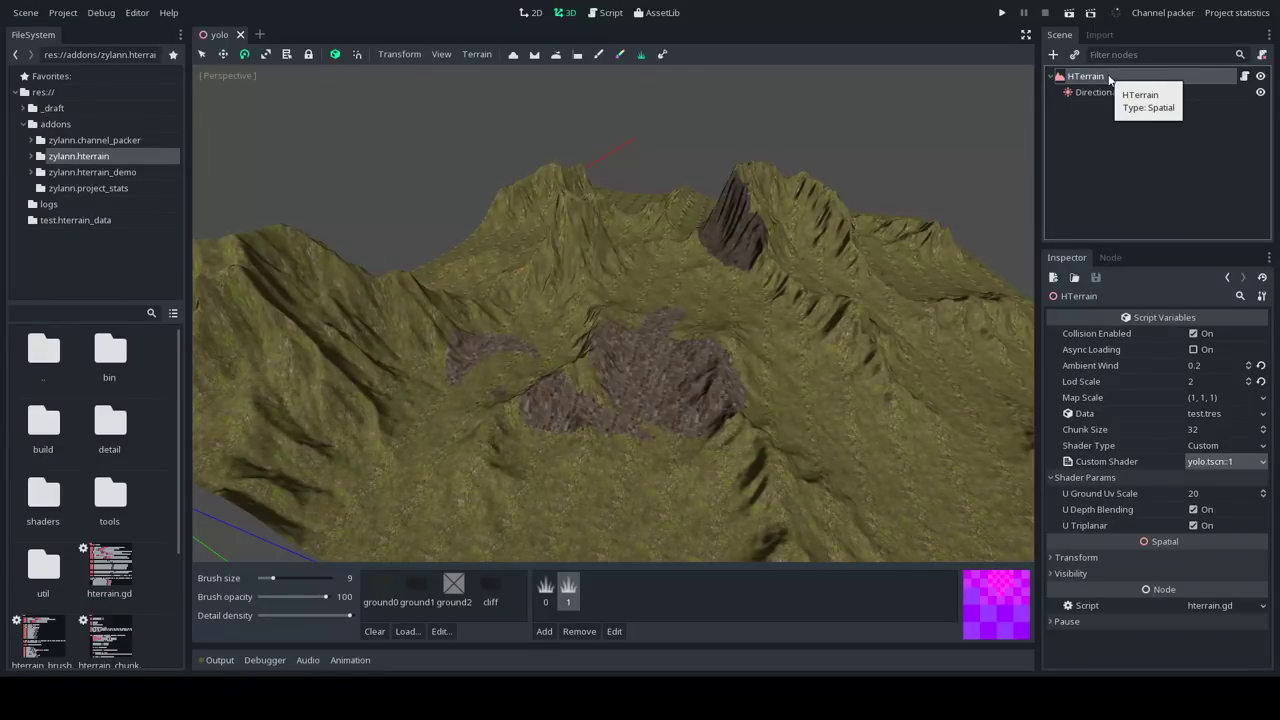
# View the Heightmap Terrain entry among the installed plugins in the project settings, and close the settings
pyautogui.click(62, 12)
pyautogui.click(85, 31)
pyautogui.click(418, 142)
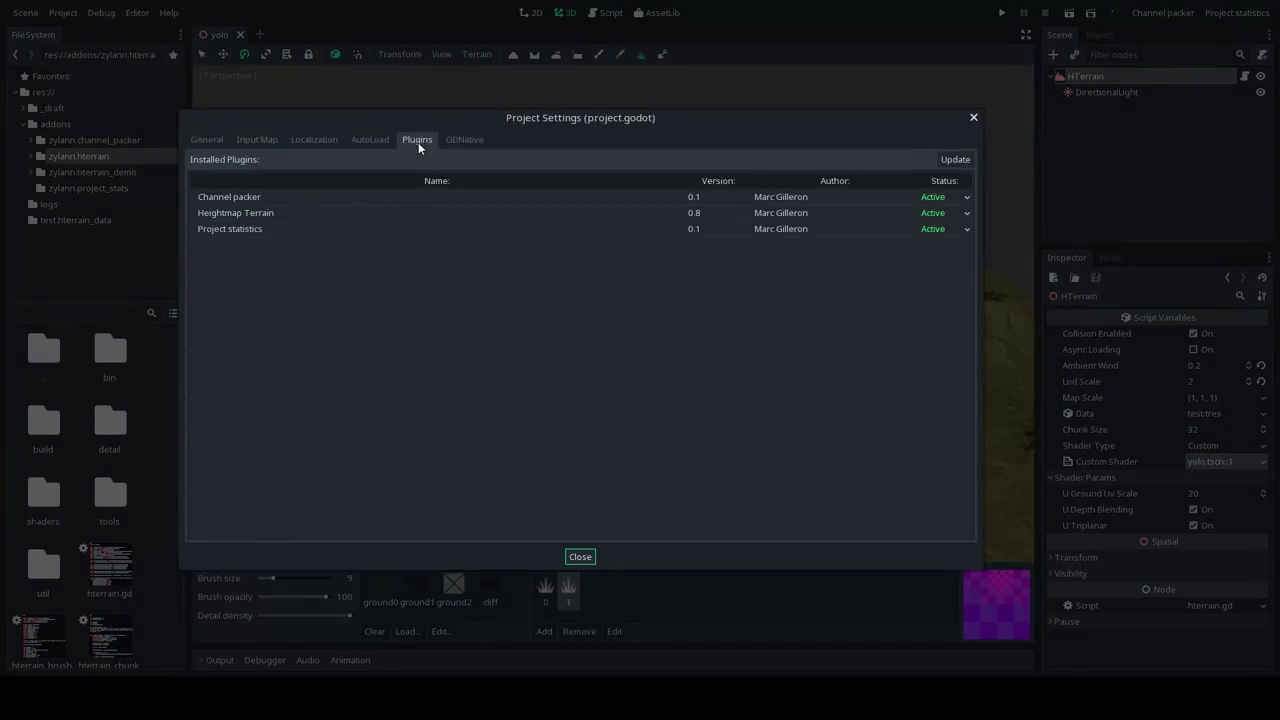
pyautogui.click(273, 219)
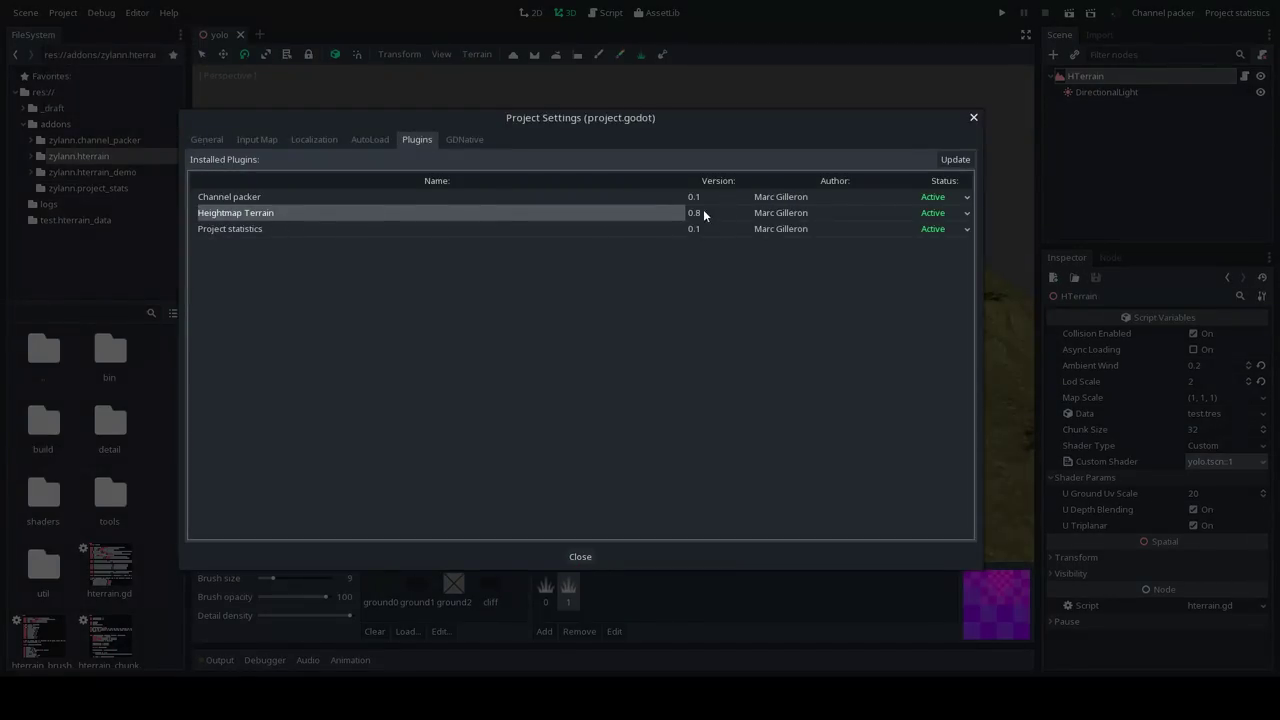
pyautogui.click(973, 118)
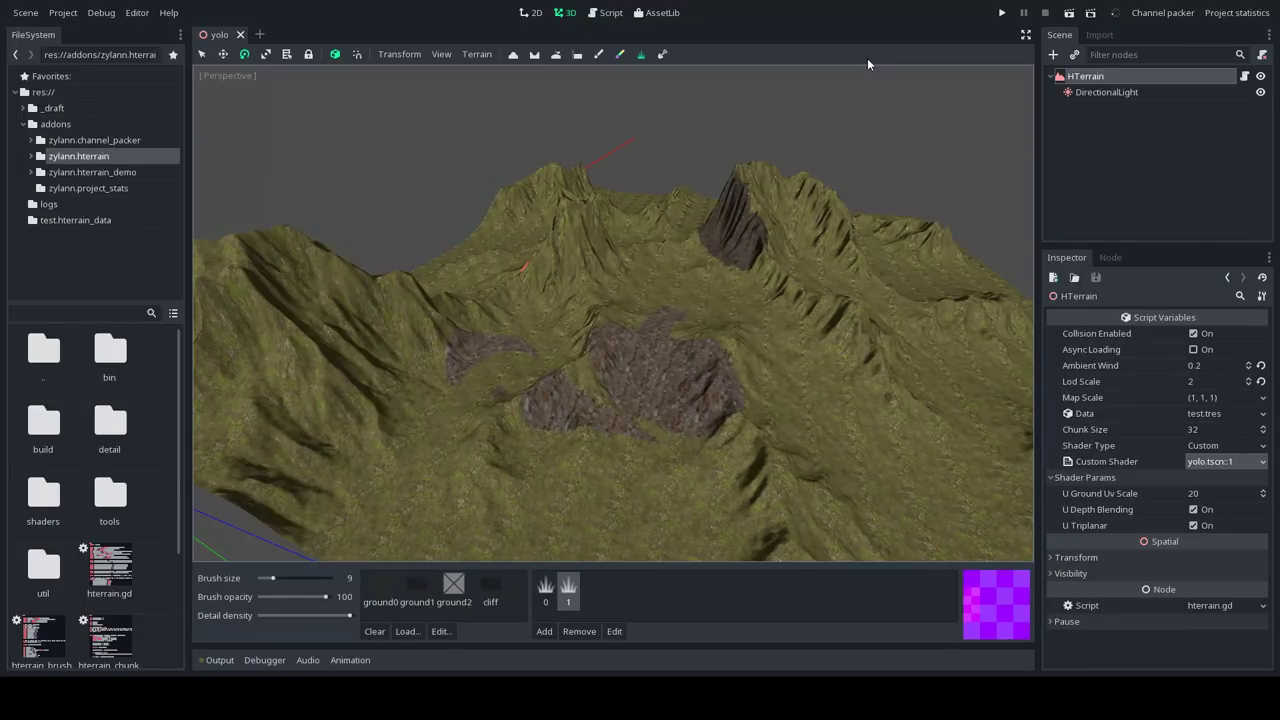
# View the terrain's peaks, run the current scene as a test, and close the game window
pyautogui.moveTo(687, 273); pyautogui.dragTo(560, 240, button='right')
pyautogui.moveTo(643, 325); pyautogui.dragTo(505, 325, button='right')
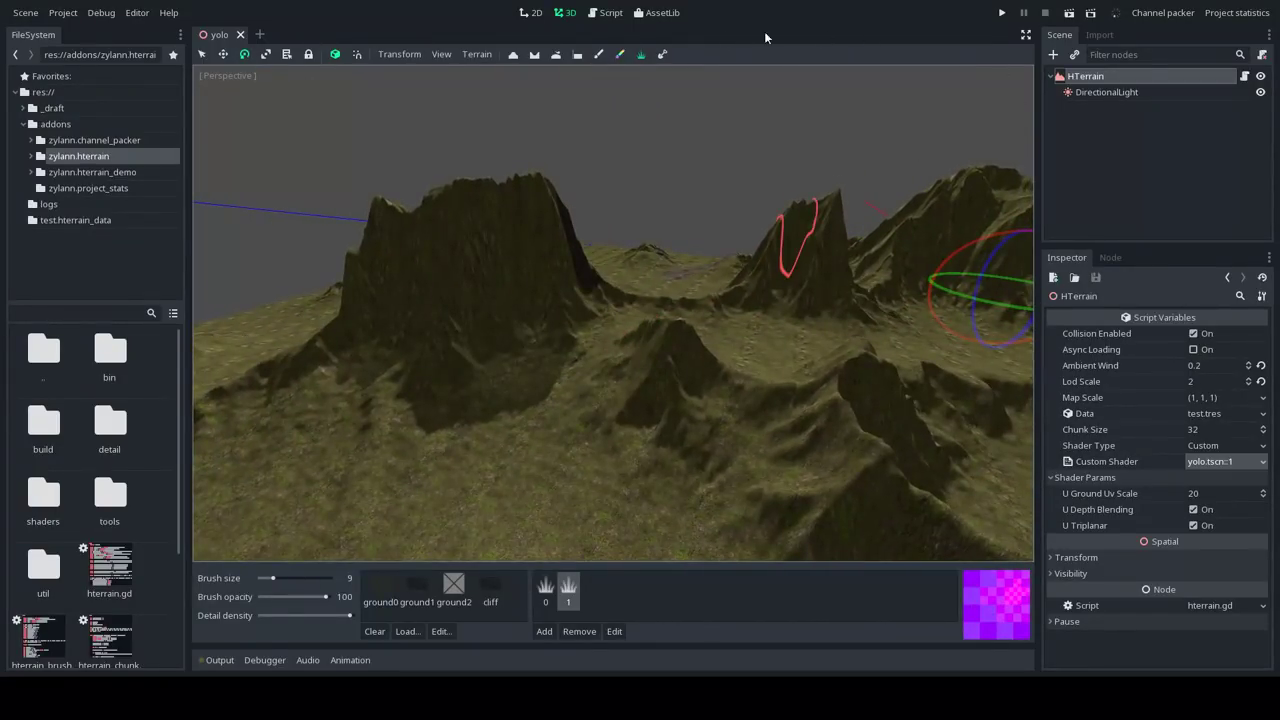
pyautogui.click(1069, 14)
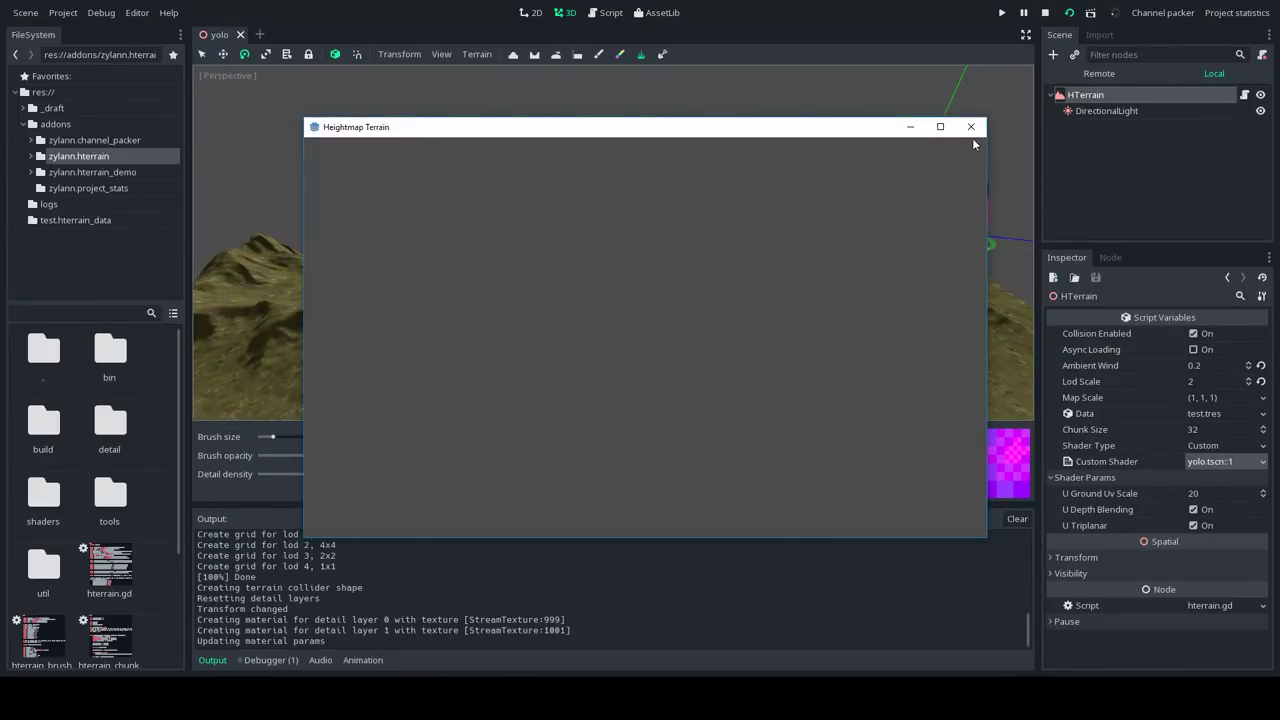
pyautogui.click(972, 135)
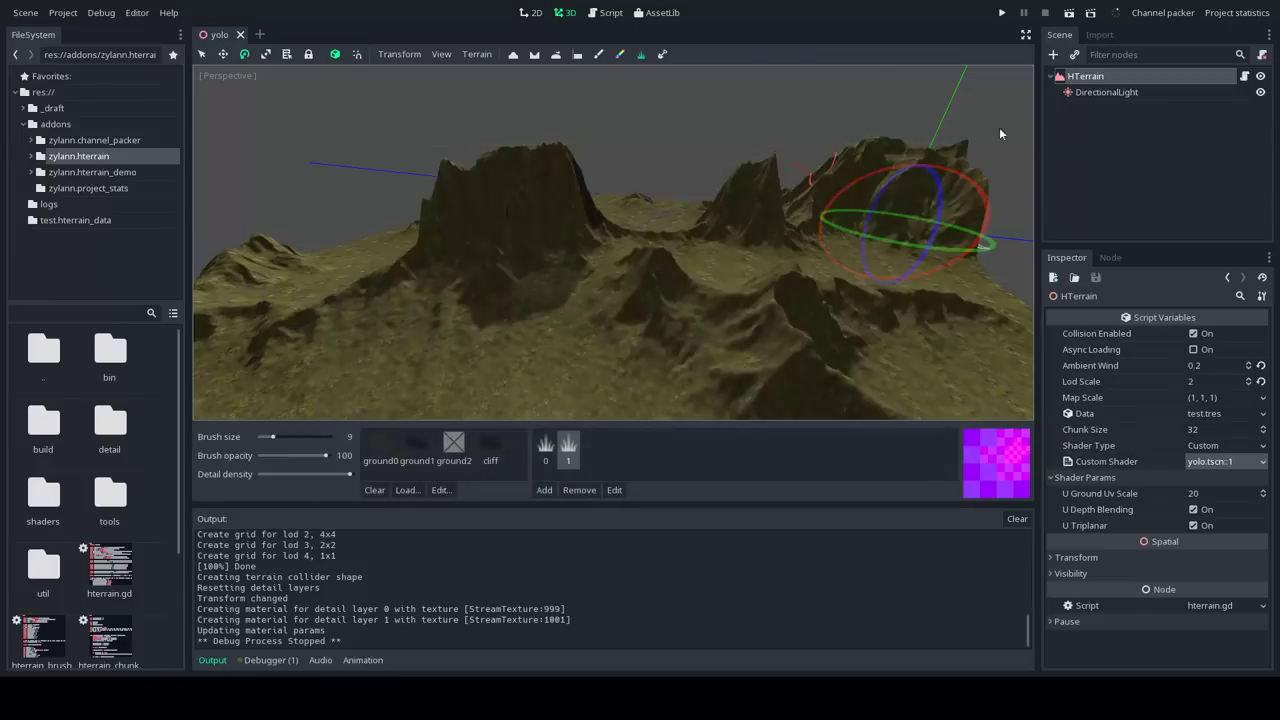
# Open the scene addons/zylann.hterrain_demo/demo.tscn and look over its terrain
pyautogui.hotkey('ctrl', 'shift', 'o')
pyautogui.write('demo')
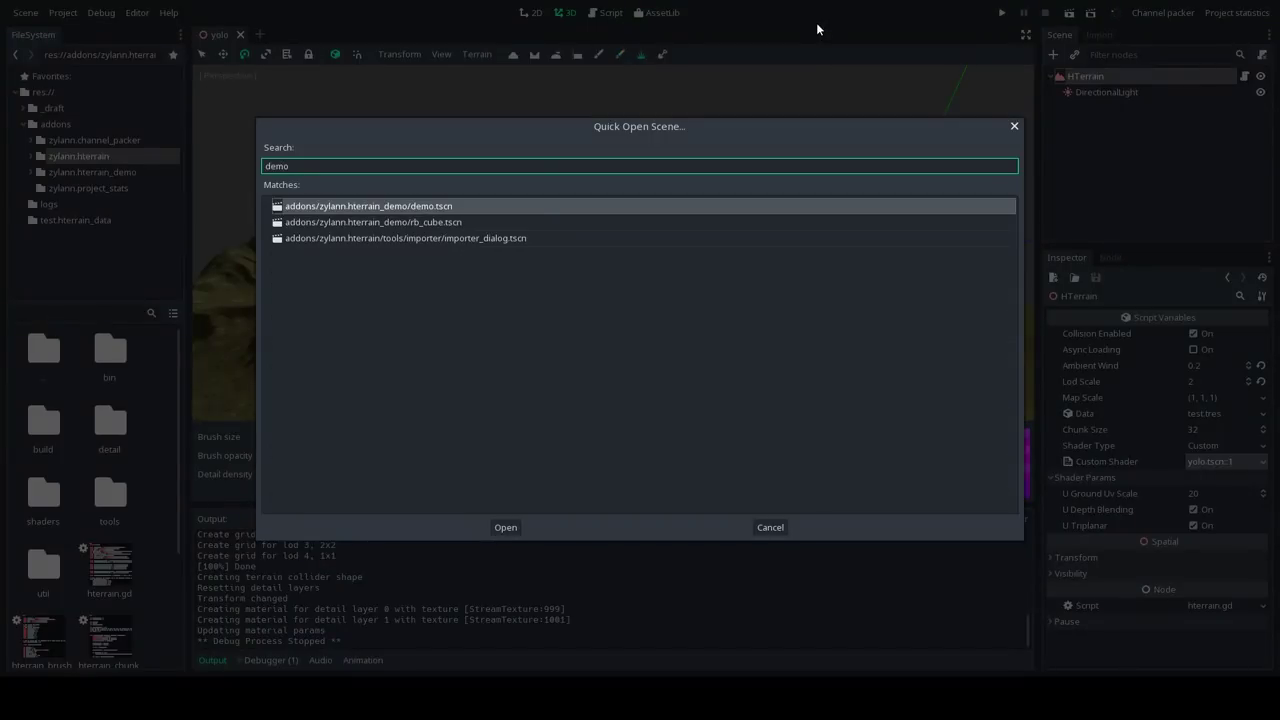
pyautogui.press('Return')
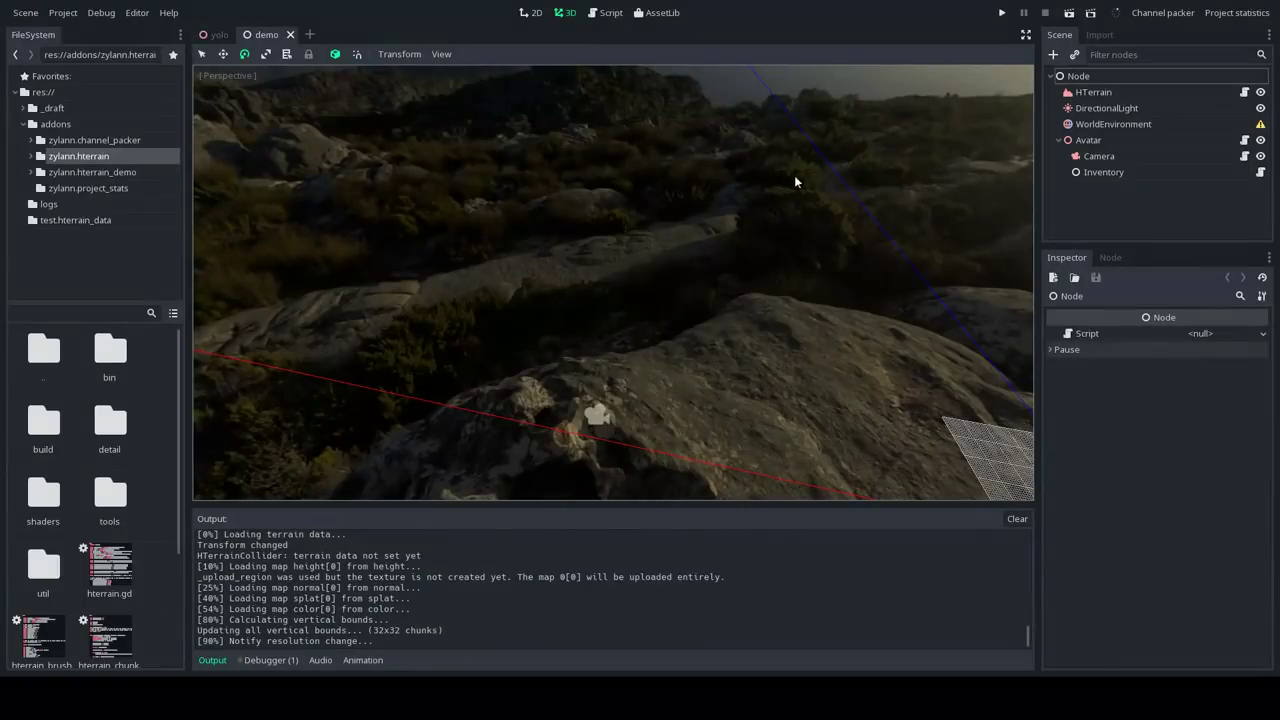
pyautogui.scroll(3, 764, 229)
pyautogui.moveTo(764, 229); pyautogui.dragTo(826, 216, button='middle')
pyautogui.scroll(4, 638, 248)
pyautogui.moveTo(638, 247)
pyautogui.mouseDown(button='middle')
pyautogui.moveTo(733, 204)
pyautogui.moveTo(617, 248)
pyautogui.mouseUp(button='middle')
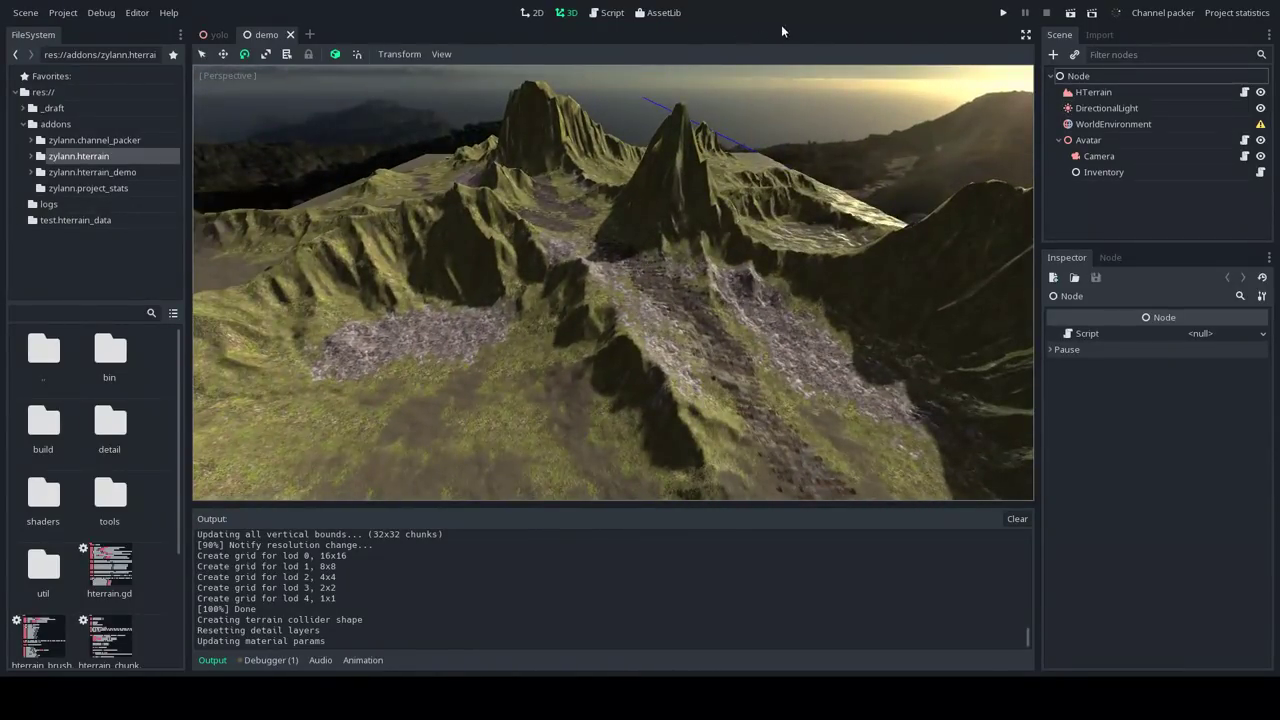
# Run the demo scene and shoot many cubes onto the terrain to test its collisions
pyautogui.click(1070, 13)
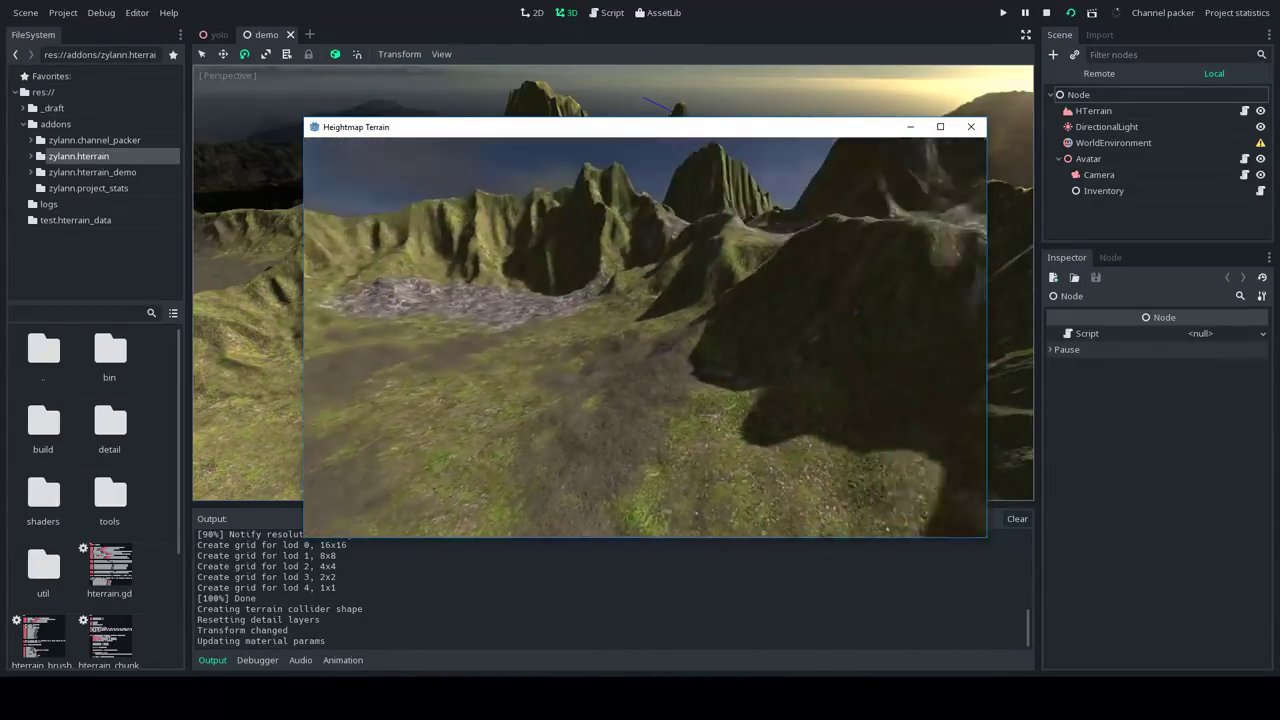
pyautogui.click(645, 338)
pyautogui.click(645, 338)
pyautogui.click(645, 338)
pyautogui.click(645, 338)
pyautogui.click(645, 338)
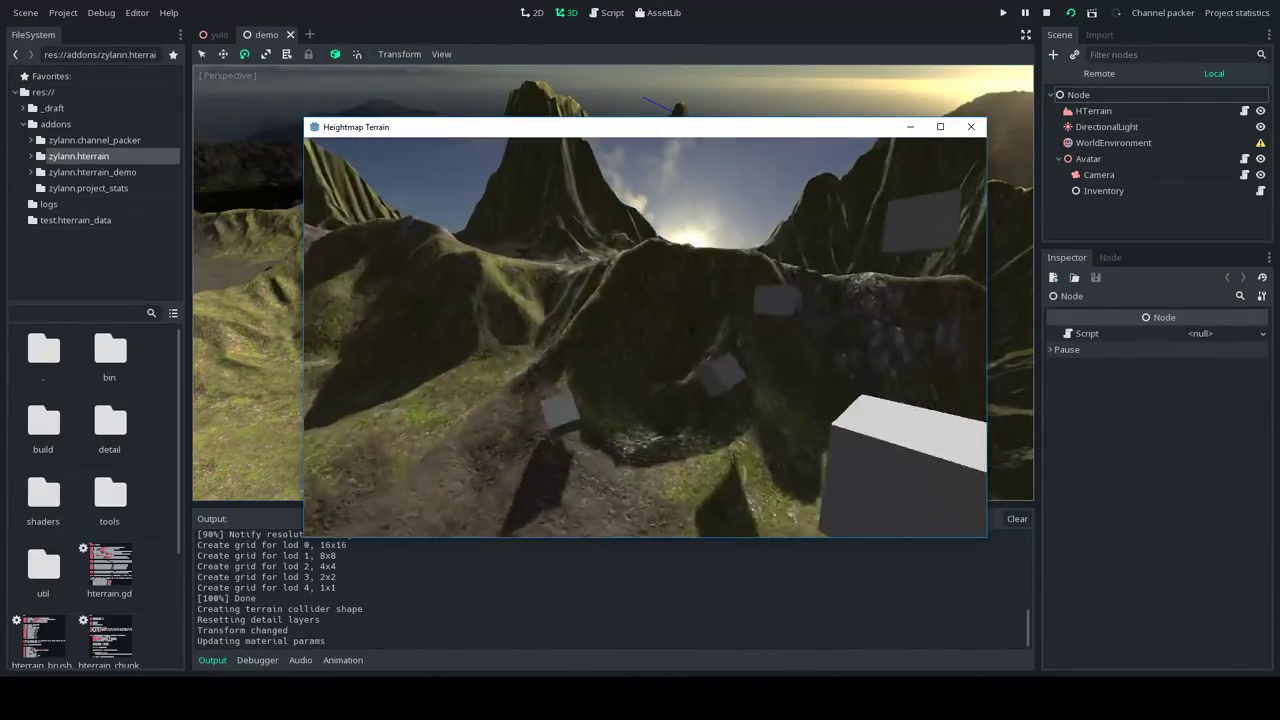
pyautogui.click(645, 338)
pyautogui.click(645, 338)
pyautogui.click(645, 338)
pyautogui.click(645, 338)
pyautogui.click(645, 338)
pyautogui.click(645, 338)
pyautogui.click(645, 338)
pyautogui.click(645, 338)
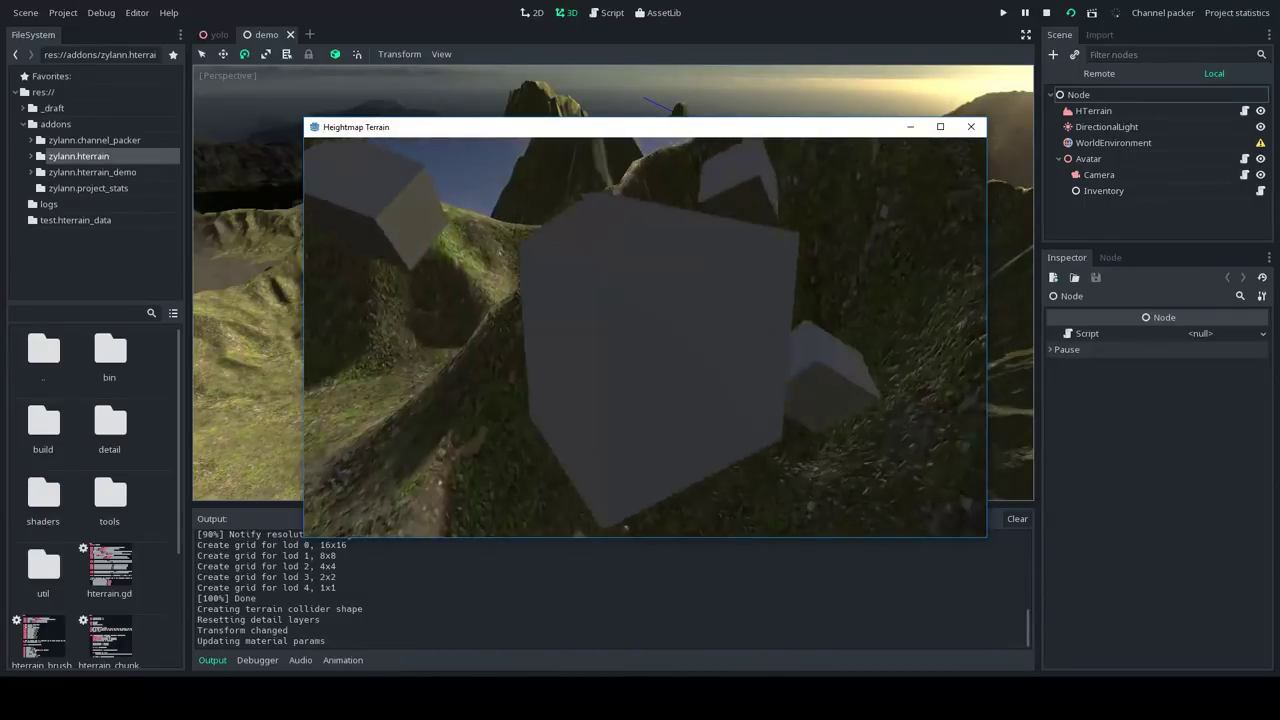
pyautogui.click(645, 338)
pyautogui.click(645, 338)
pyautogui.click(645, 338)
pyautogui.click(645, 338)
pyautogui.click(645, 338)
pyautogui.click(645, 338)
pyautogui.click(645, 338)
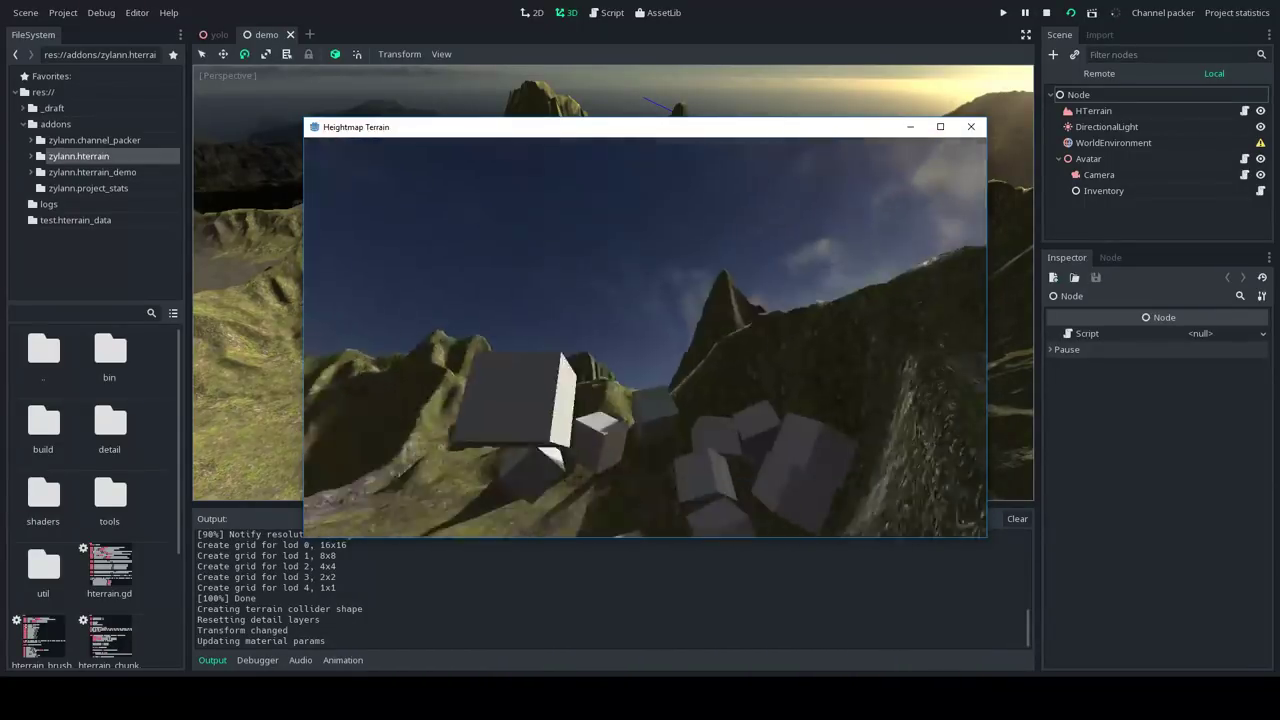
# Fly over the demo's brick path, shoot more cubes onto the terrain, and close the game window
pyautogui.press('w')
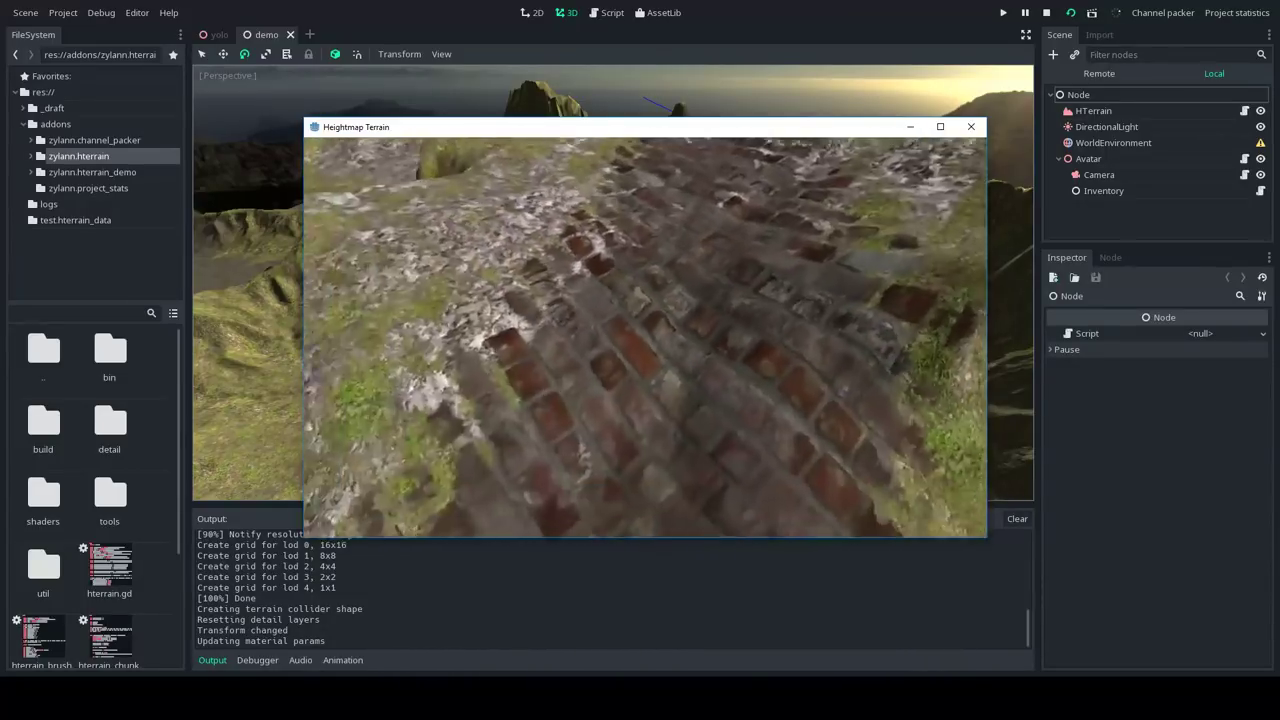
pyautogui.press('w')
pyautogui.click(645, 338)
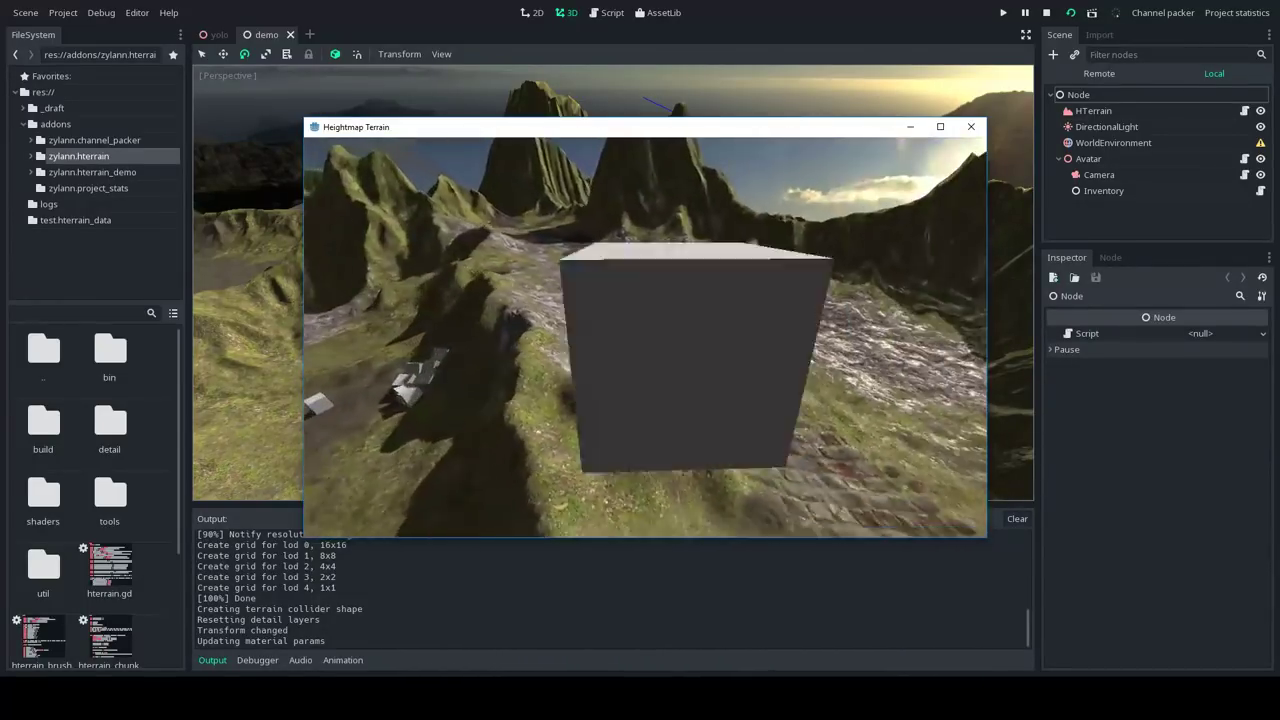
pyautogui.click(645, 338)
pyautogui.press('Escape')
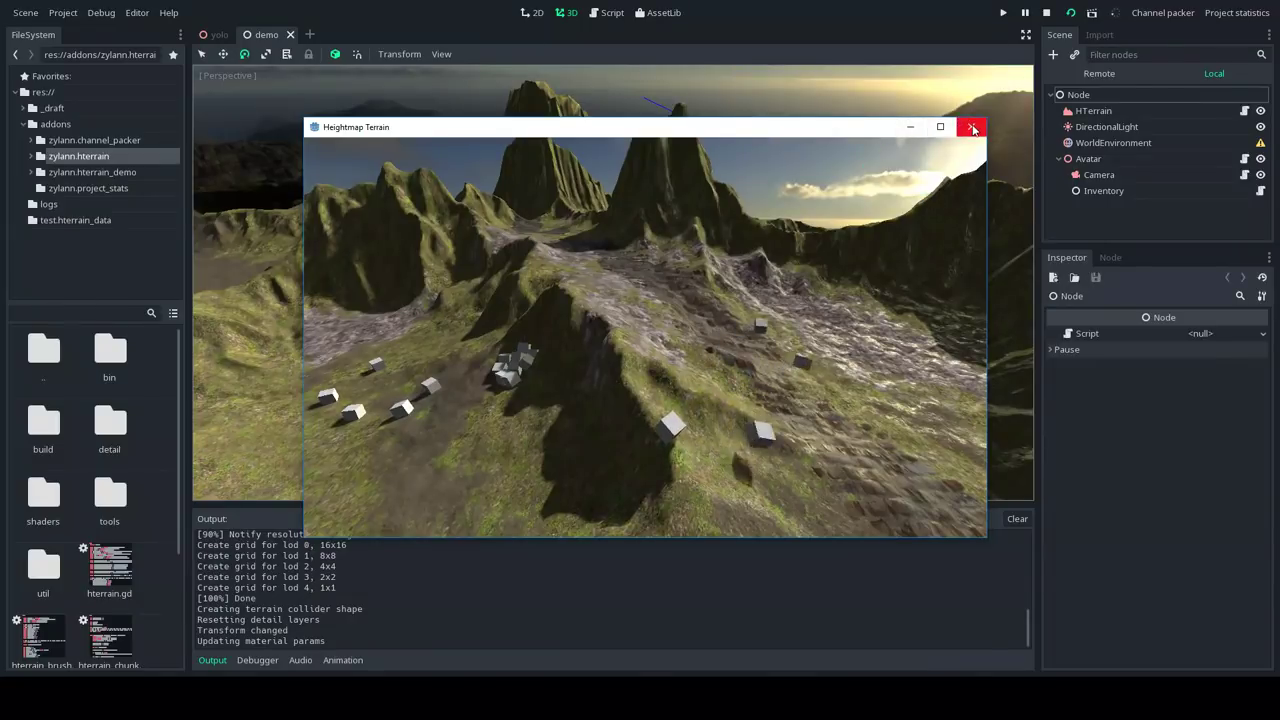
pyautogui.click(970, 126)
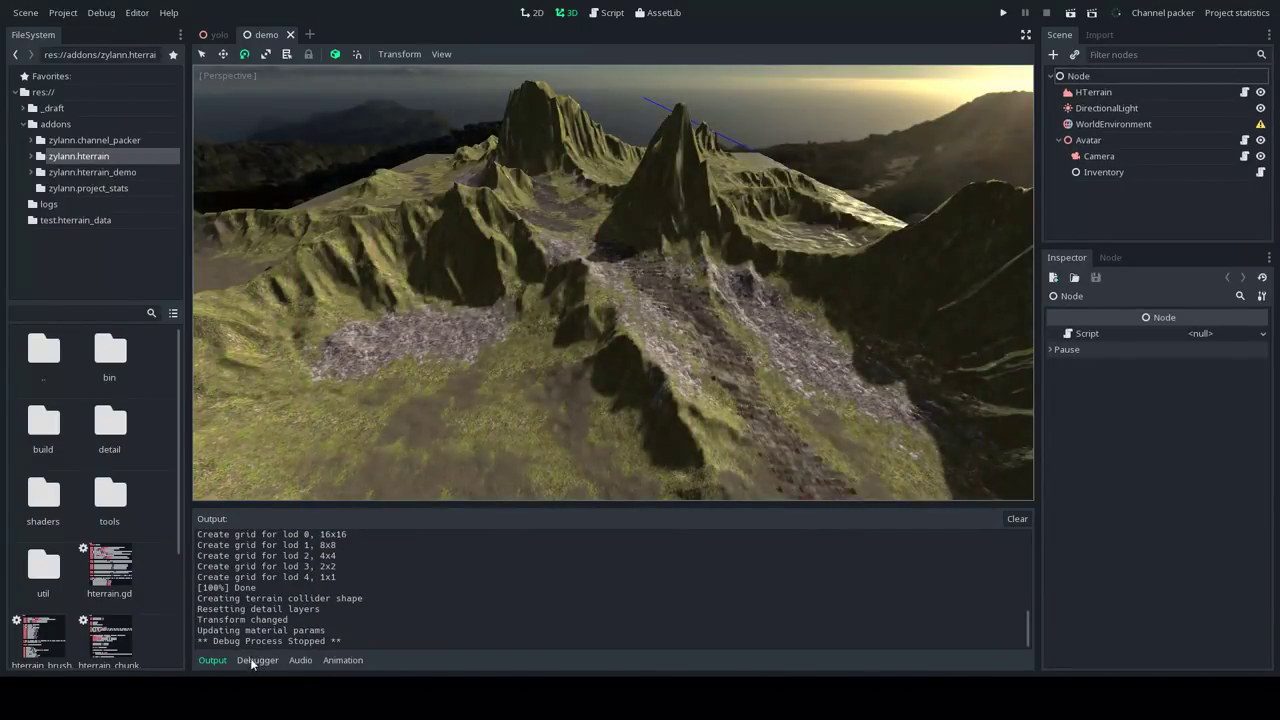
# Hide the output log and view the whole demo terrain from farther away
pyautogui.click(212, 660)
pyautogui.moveTo(798, 312); pyautogui.dragTo(798, 343, button='middle')
pyautogui.scroll(-10, 714, 328)
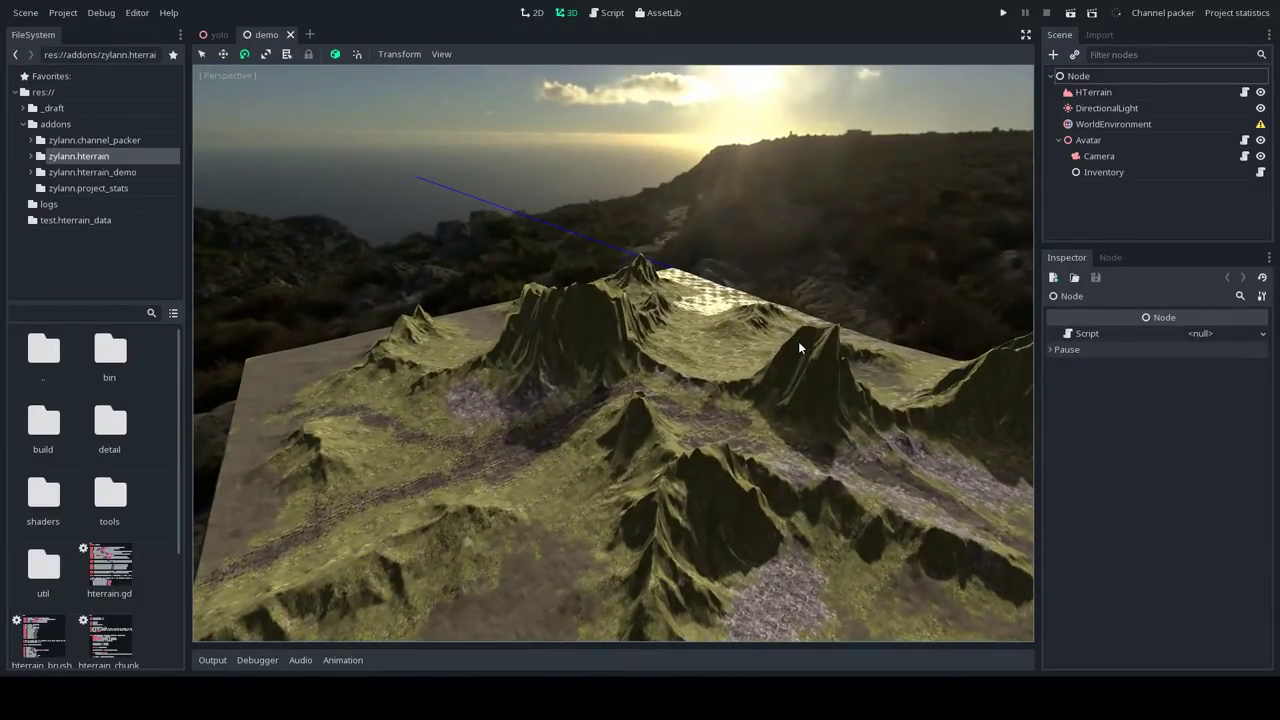